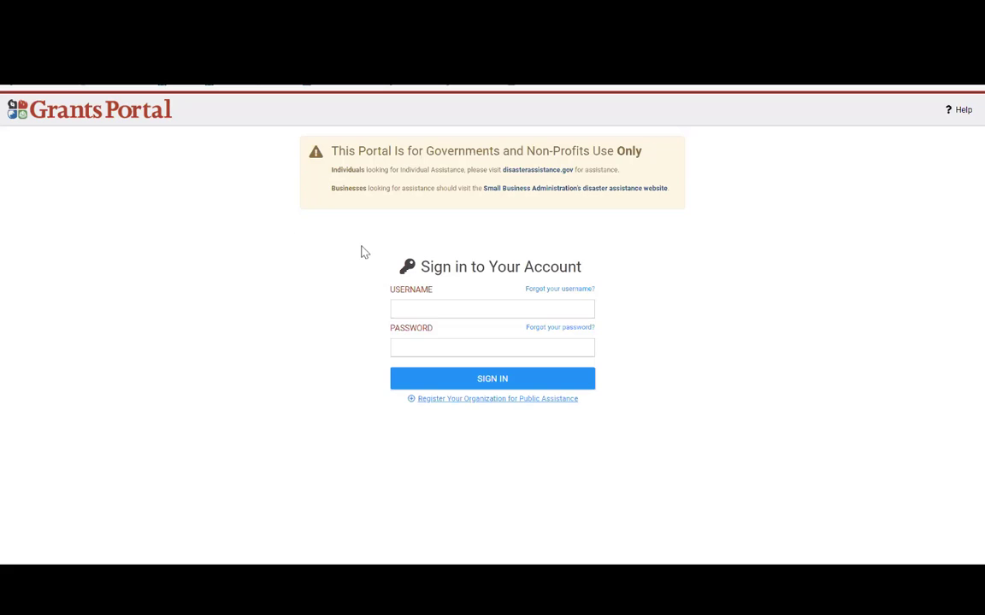
# Step: Enter the account username and password on the FEMA Grants Portal sign-in form
pyautogui.moveTo(598, 408); pyautogui.dragTo(409, 424)
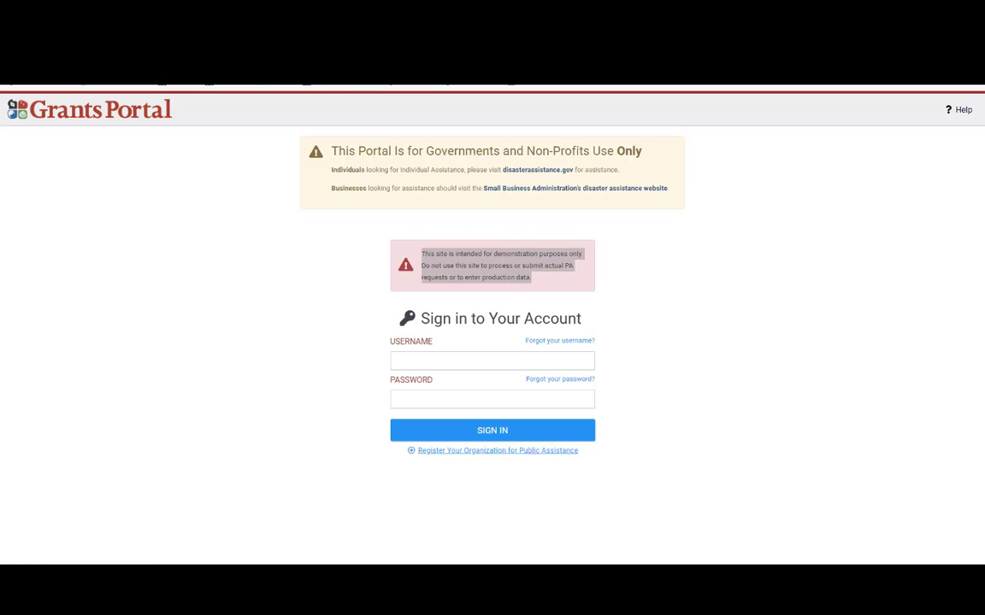
pyautogui.click(472, 360)
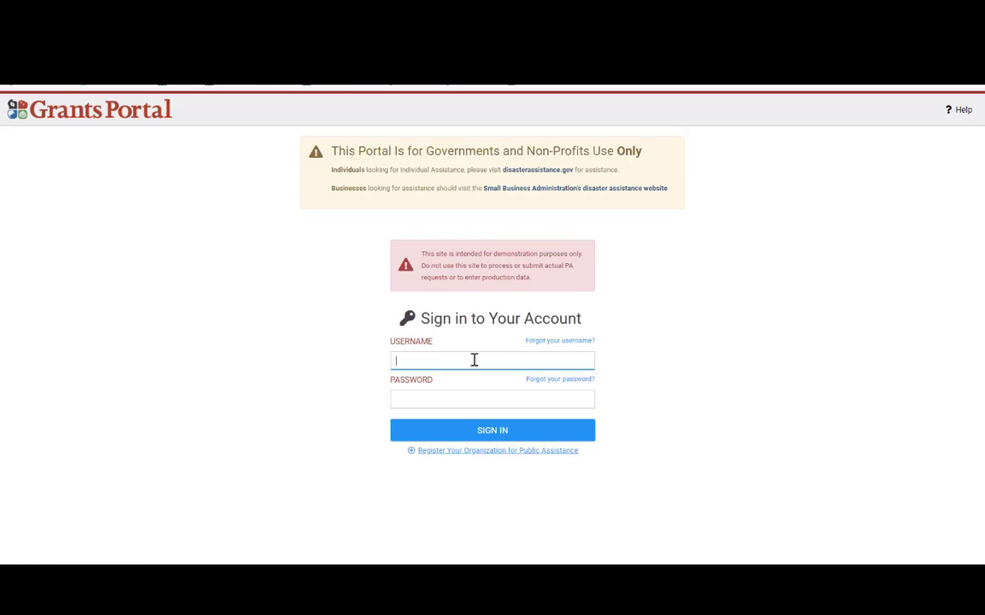
pyautogui.write('practiceapp')
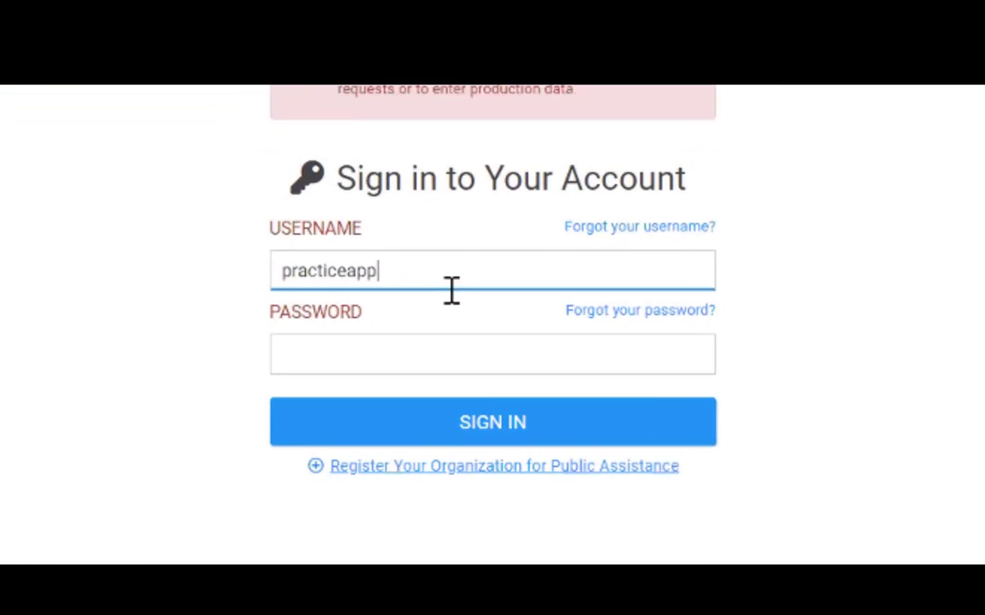
pyautogui.press('Tab')
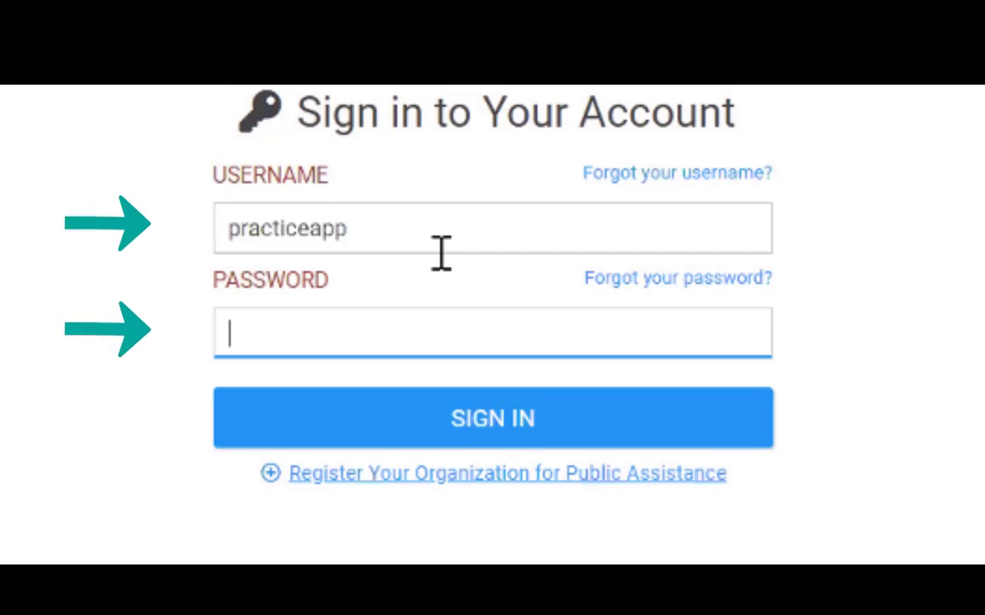
pyautogui.write('********')
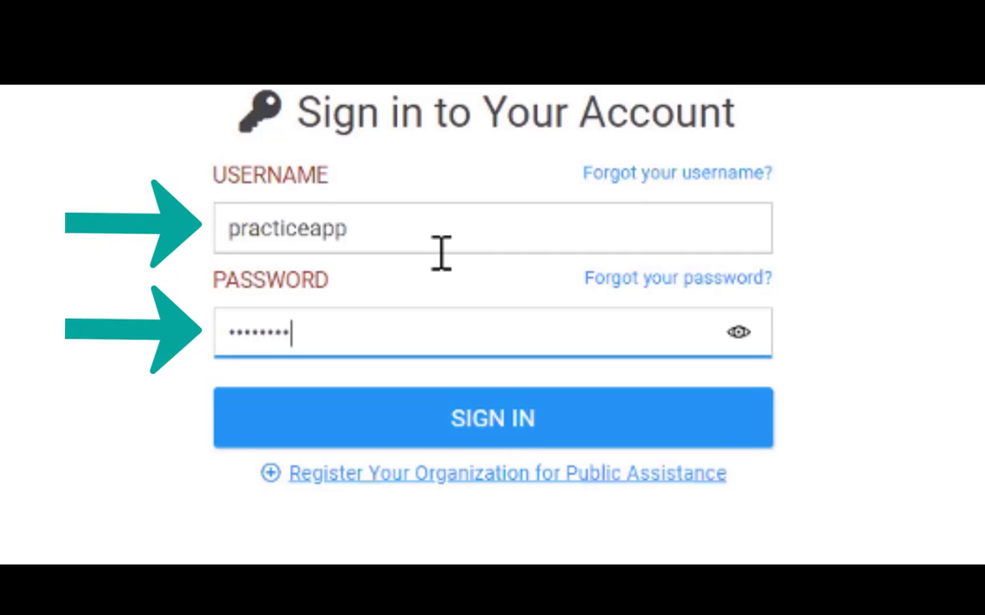
pyautogui.write('********')
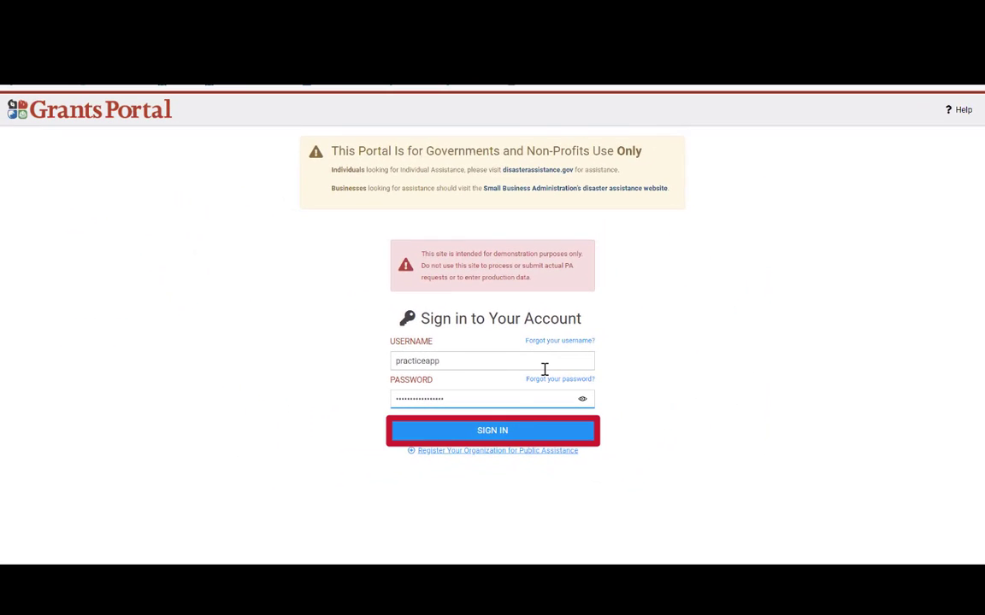
# Step: Sign in and accept both the Privacy Notice and the government-system ATTENTION notice
pyautogui.click(520, 422)
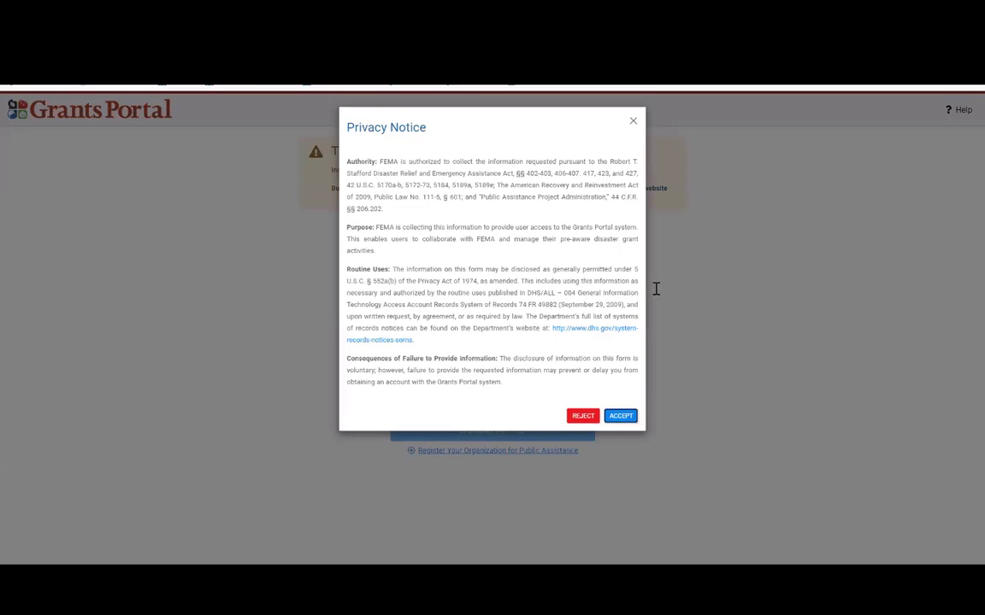
pyautogui.moveTo(343, 133); pyautogui.dragTo(419, 139)
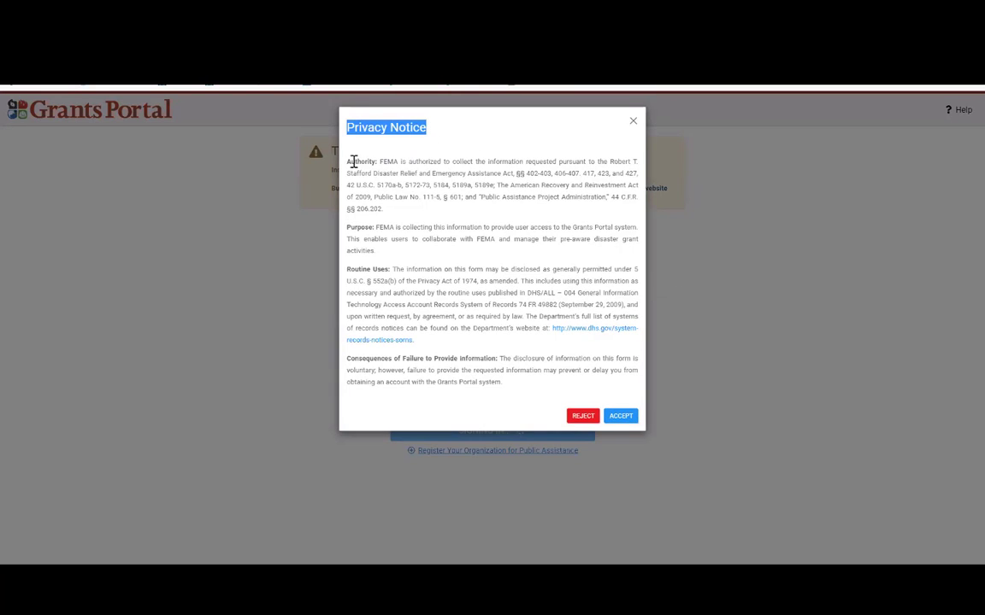
pyautogui.moveTo(382, 161); pyautogui.dragTo(542, 176)
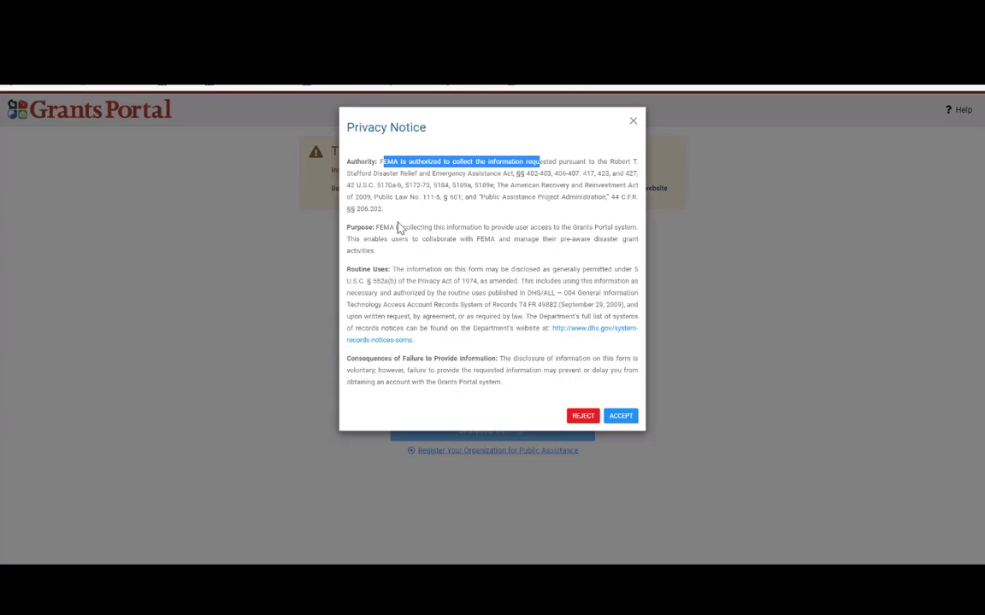
pyautogui.click(633, 418)
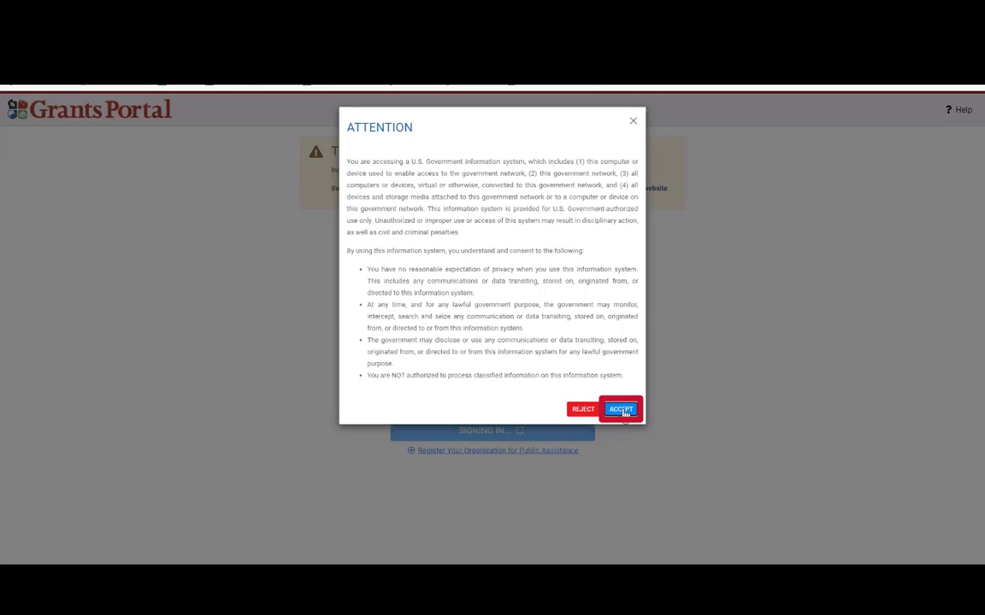
pyautogui.click(621, 411)
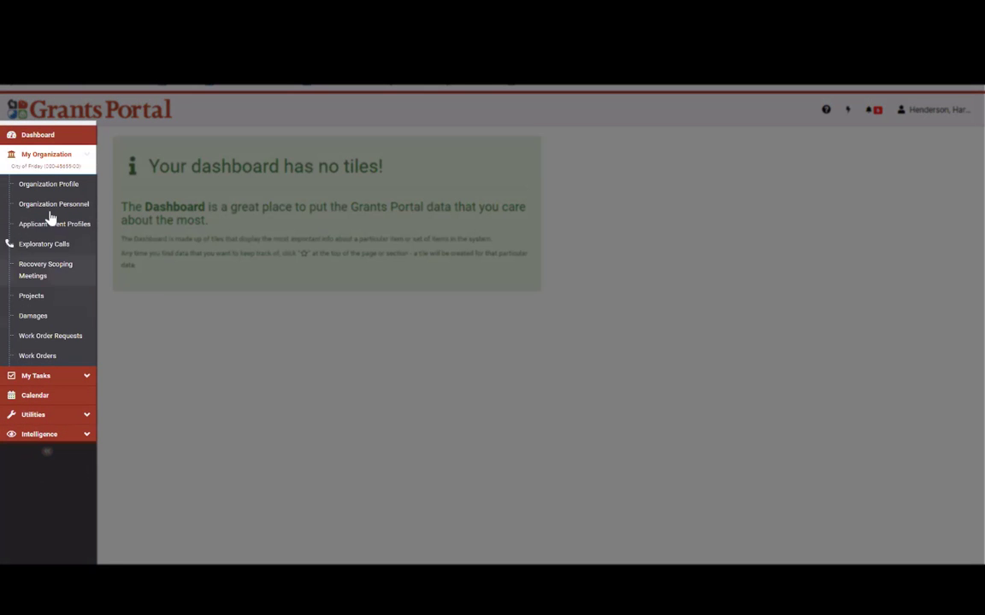
pyautogui.click(57, 380)
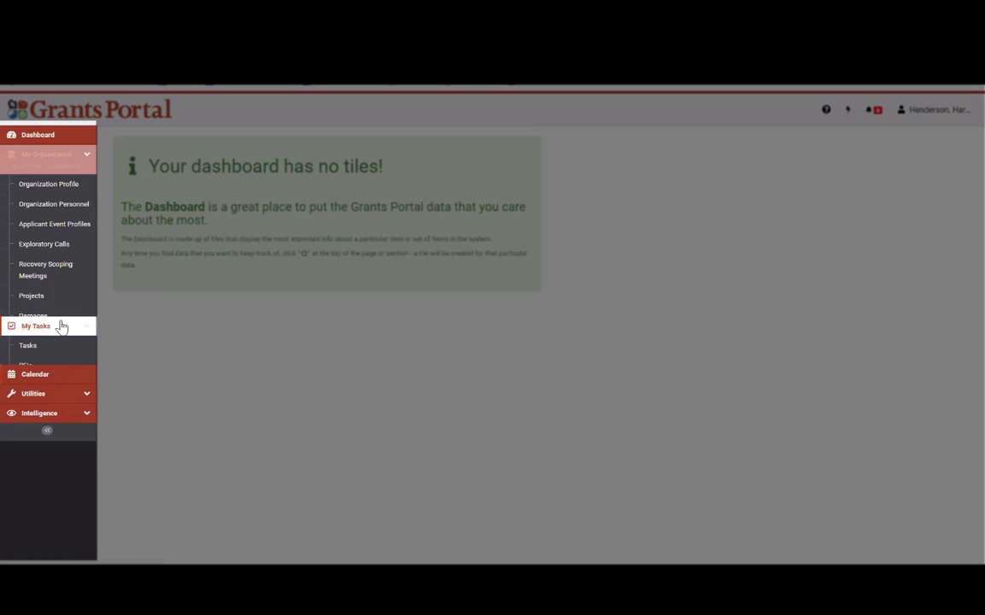
pyautogui.click(50, 330)
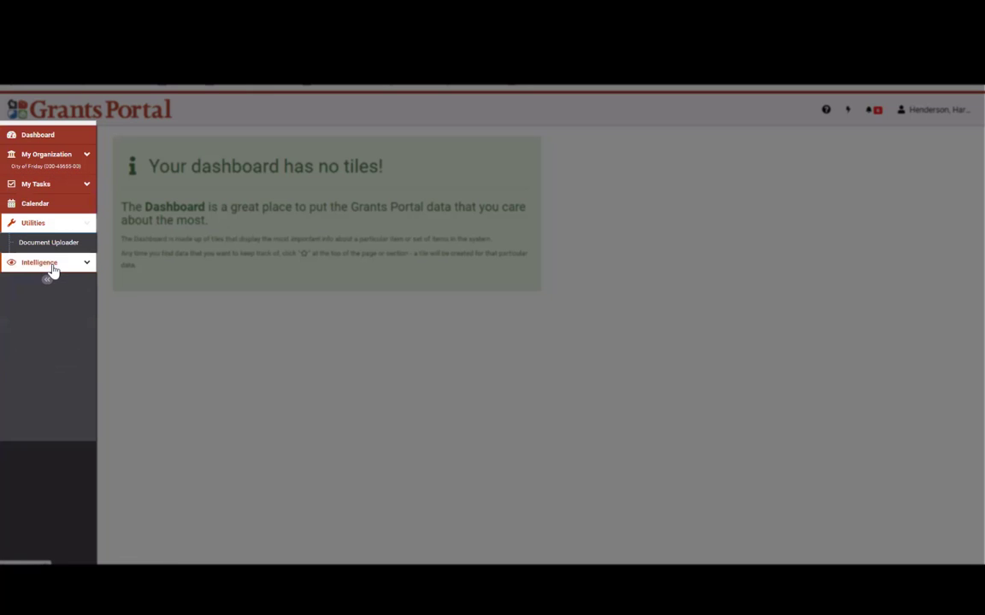
pyautogui.click(49, 265)
pyautogui.click(55, 160)
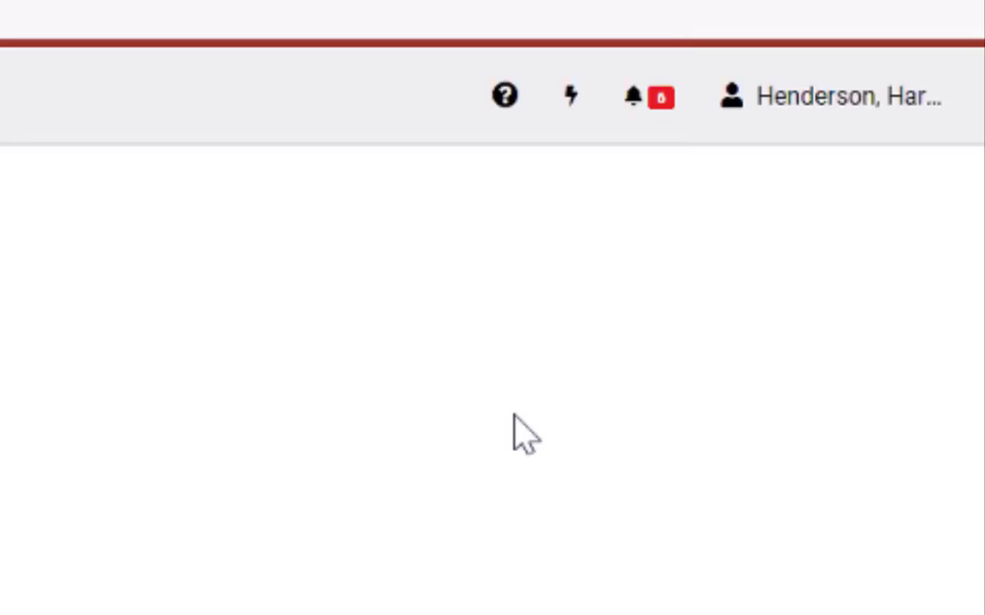
# Step: Zoom the page in and back to 125%, then open the username account menu
pyautogui.hotkey('ctrl', '+')
pyautogui.hotkey('ctrl', '+')
pyautogui.hotkey('ctrl', '+')
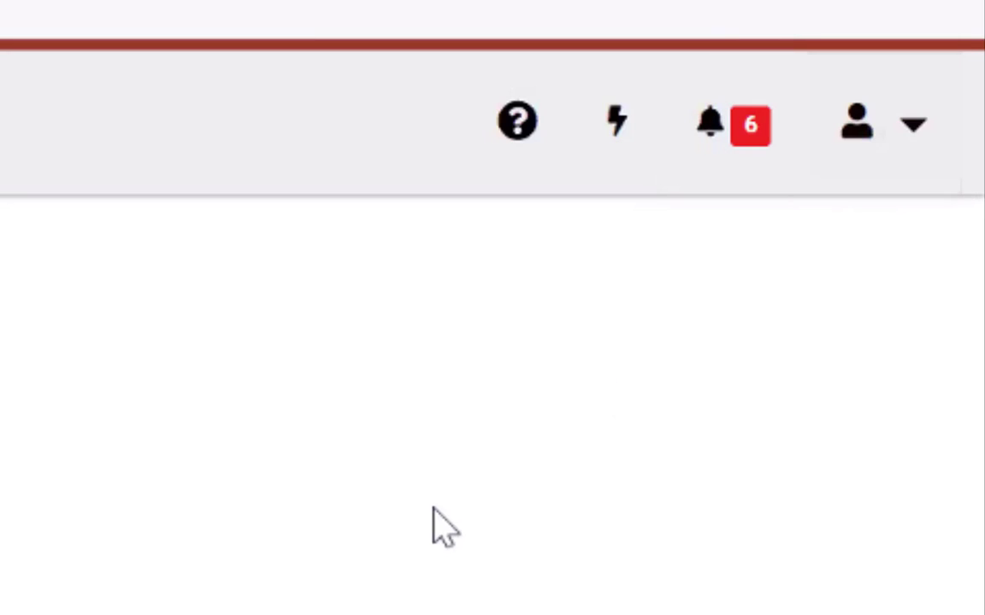
pyautogui.hotkey('ctrl', '-')
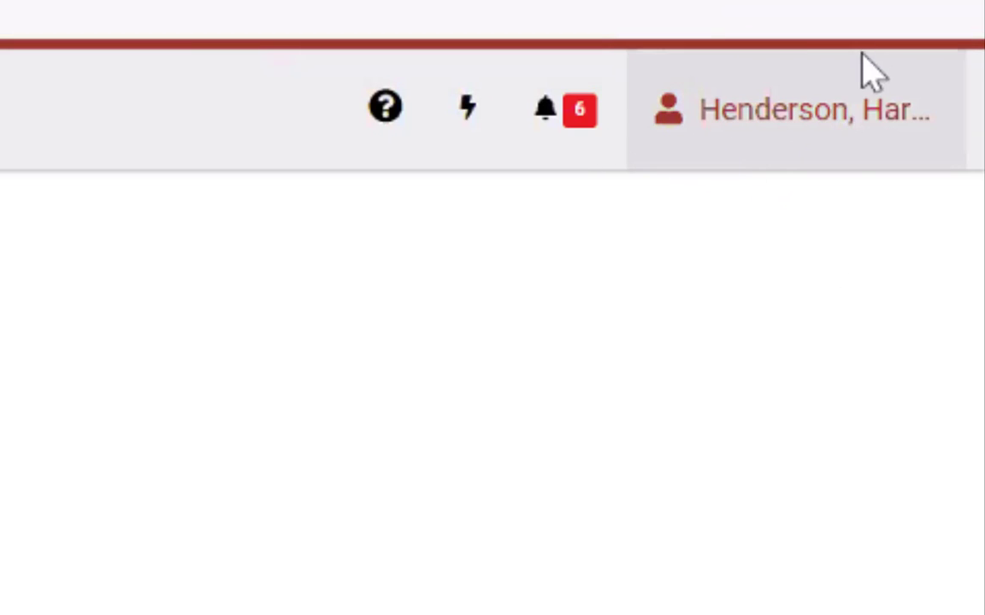
pyautogui.click(751, 144)
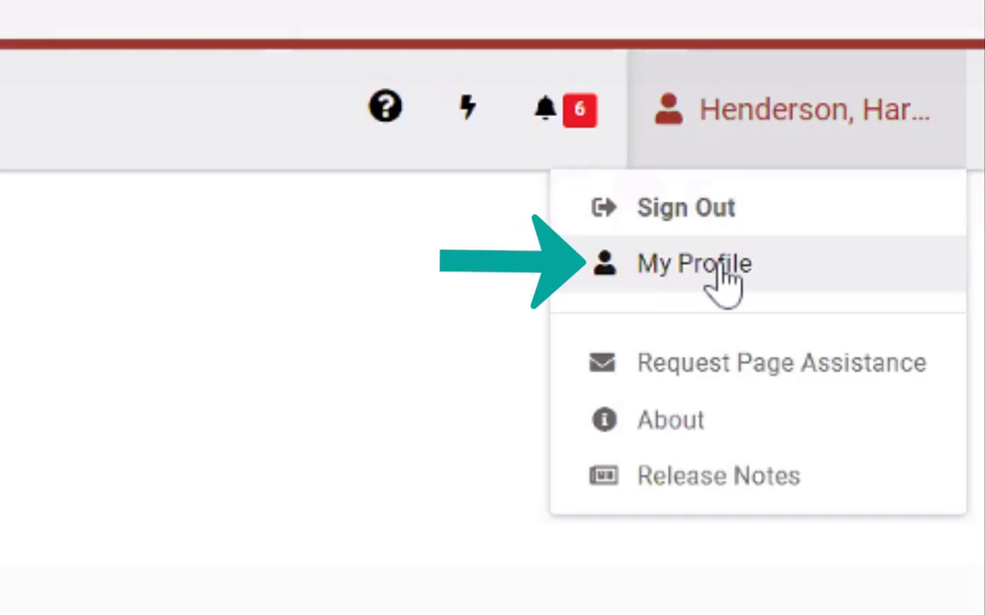
# Step: Open My Profile and review the name, username, security question and e-mail fields
pyautogui.click(722, 282)
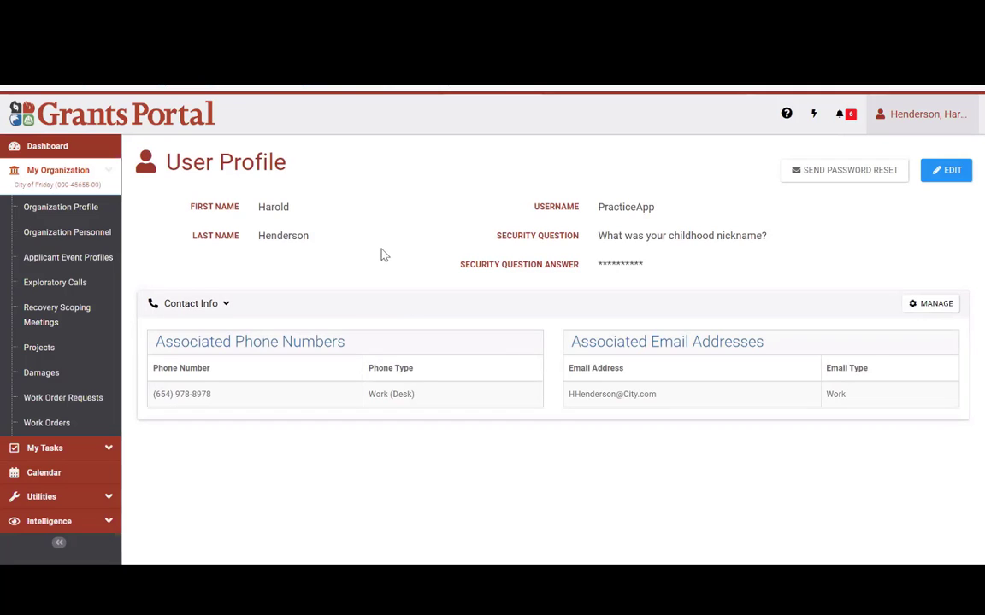
pyautogui.doubleClick(265, 214)
pyautogui.doubleClick(264, 238)
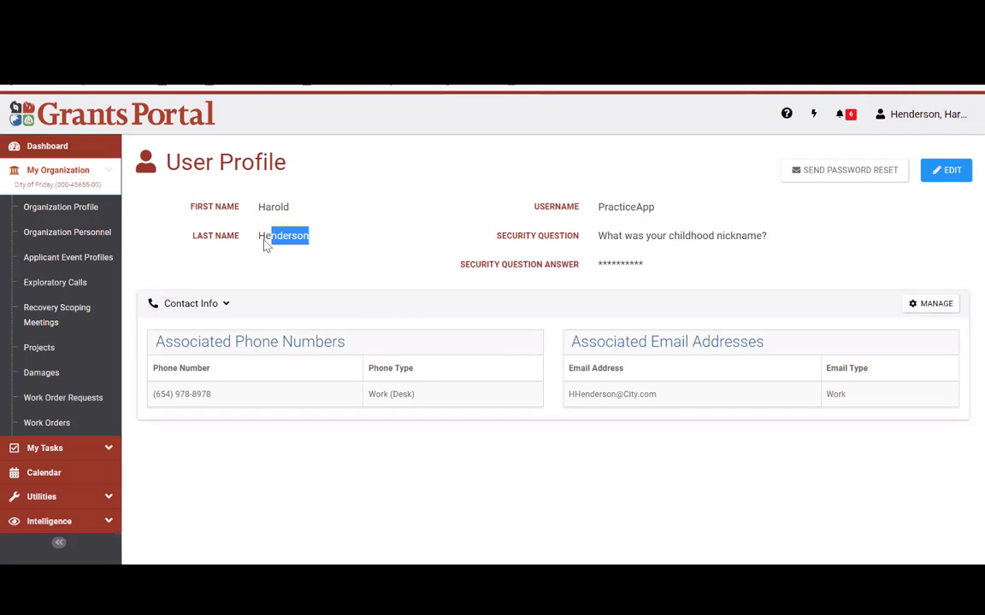
pyautogui.click(327, 249)
pyautogui.moveTo(599, 216); pyautogui.dragTo(675, 214)
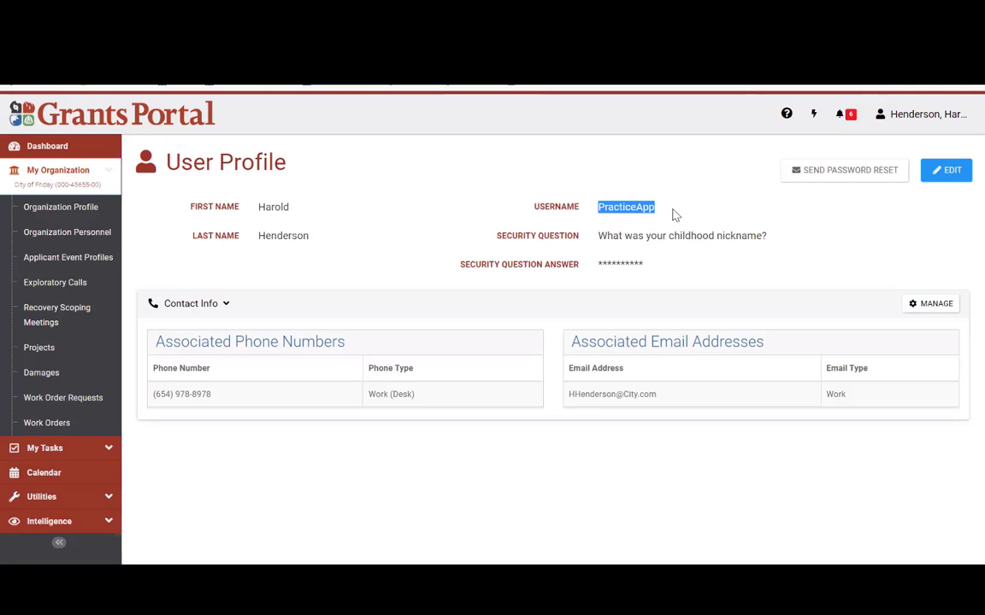
pyautogui.click(684, 263)
pyautogui.moveTo(598, 236); pyautogui.dragTo(723, 237)
pyautogui.click(310, 395)
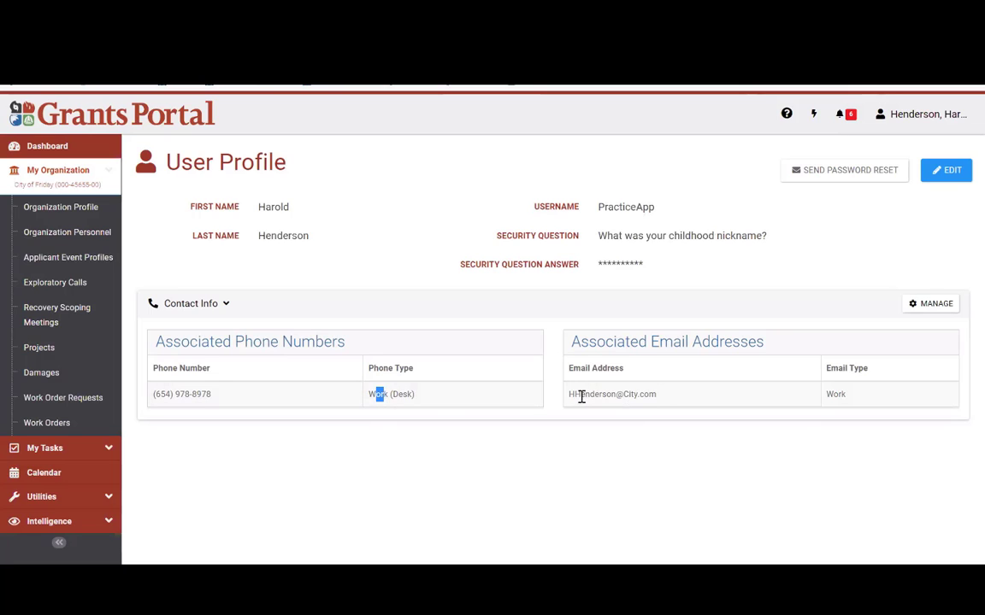
pyautogui.moveTo(581, 396); pyautogui.dragTo(694, 371)
pyautogui.click(826, 254)
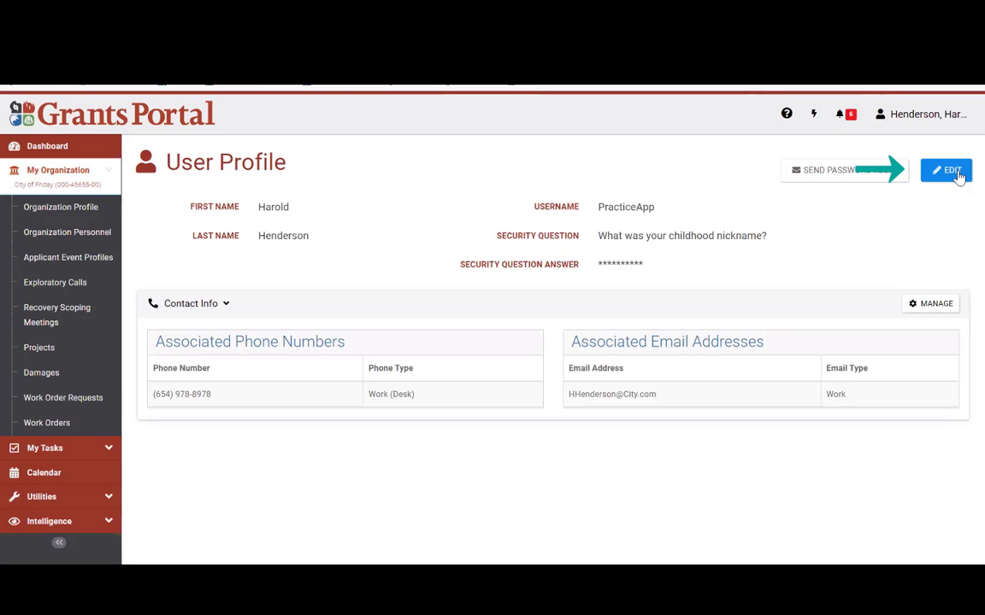
pyautogui.click(951, 171)
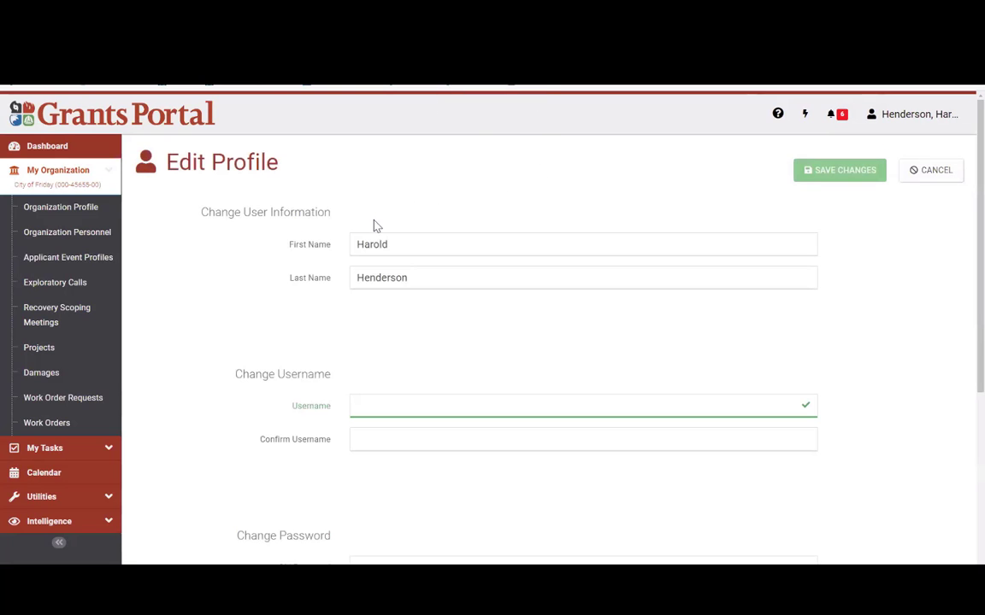
pyautogui.scroll(-4, 437, 384)
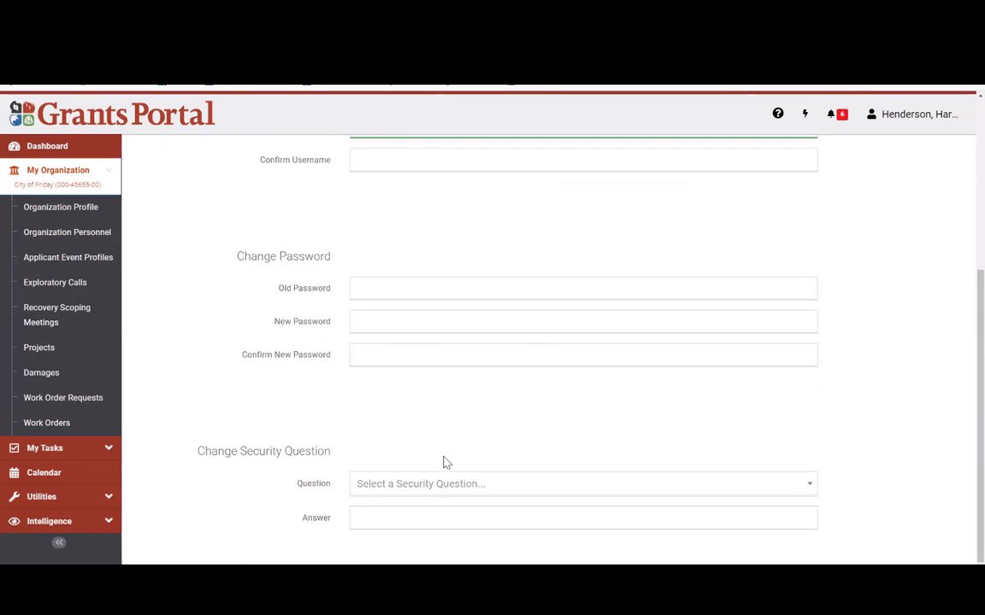
pyautogui.scroll(4, 538, 409)
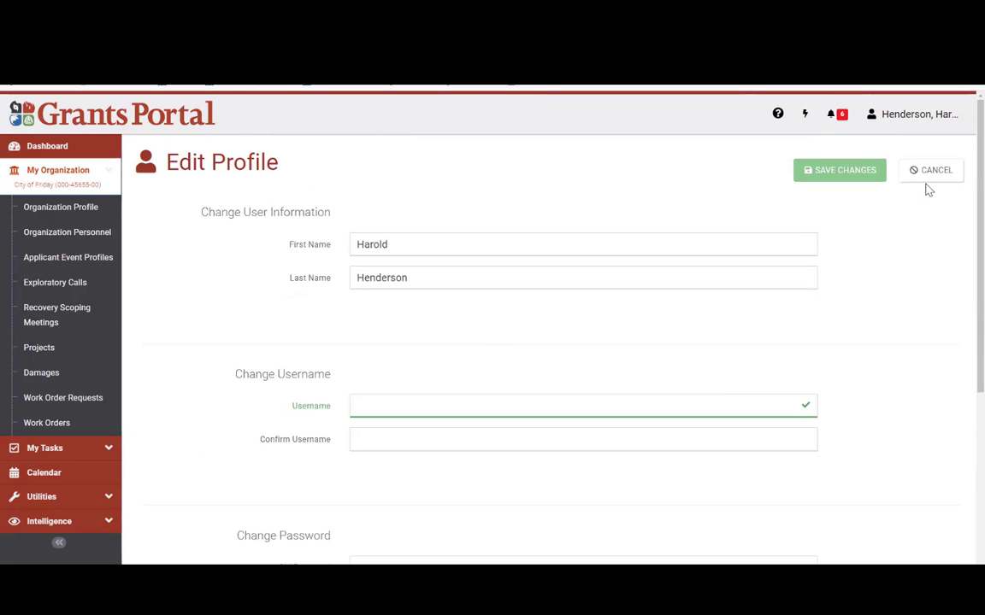
pyautogui.click(929, 174)
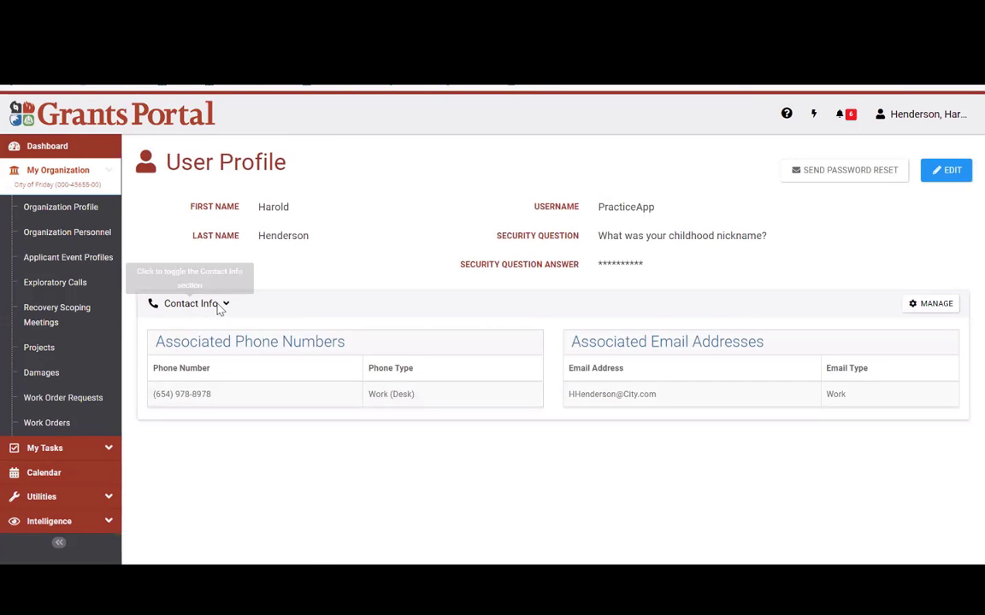
pyautogui.tripleClick(169, 393)
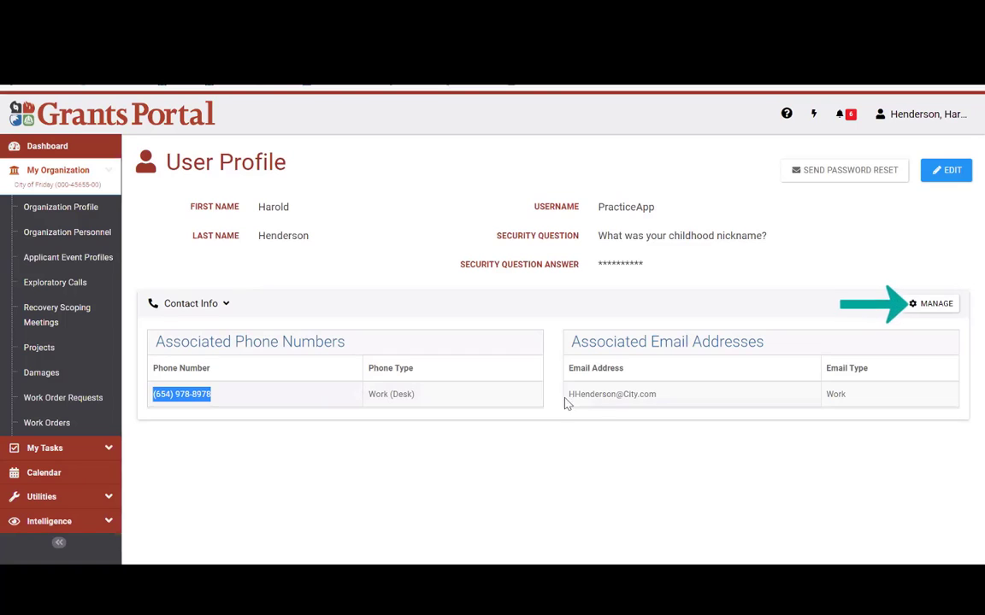
pyautogui.click(921, 323)
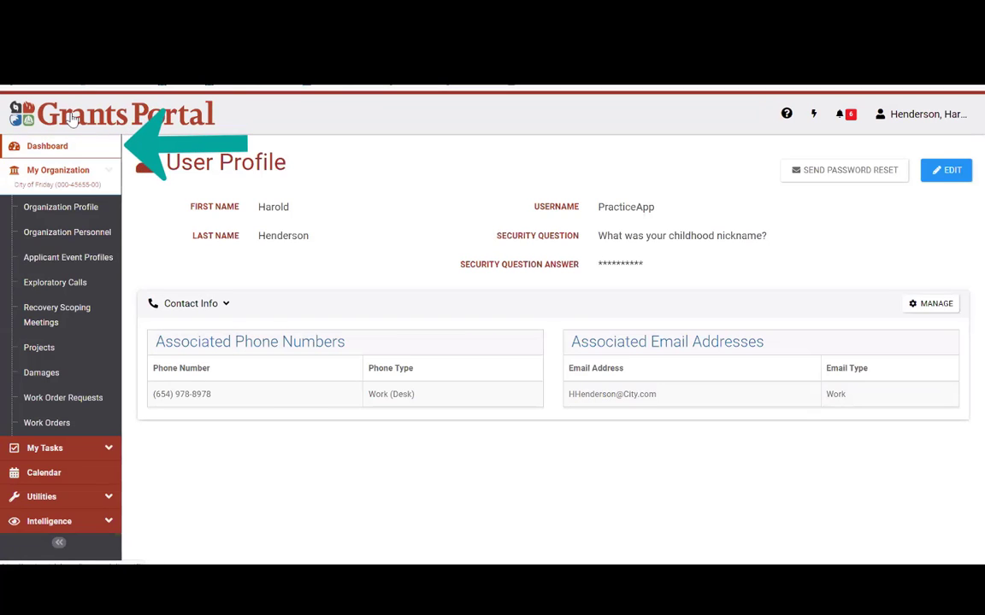
# Step: Draft a current-page assistance request saying 'This is my issue', then cancel it unsent
pyautogui.click(63, 152)
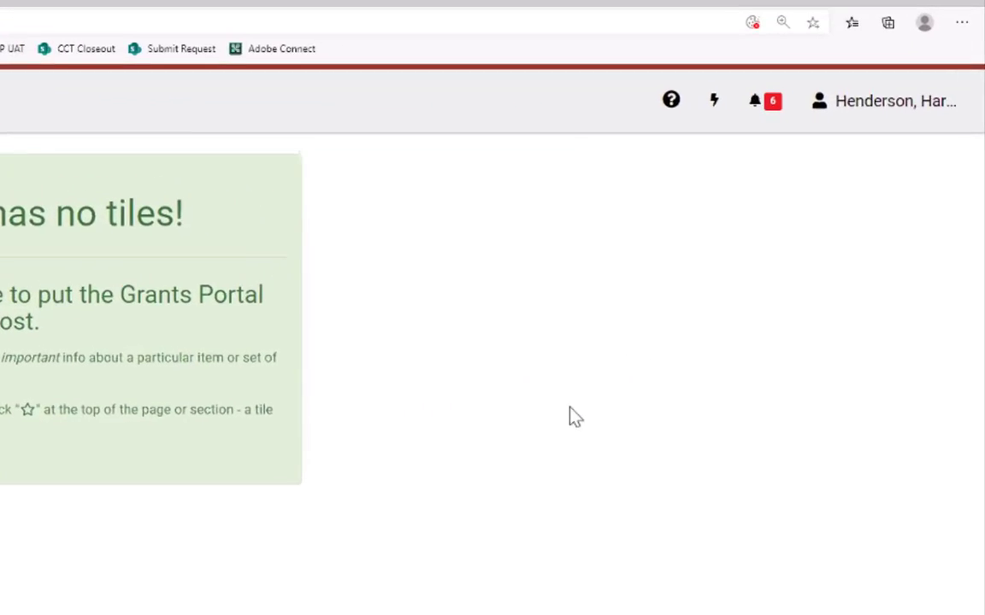
pyautogui.click(872, 107)
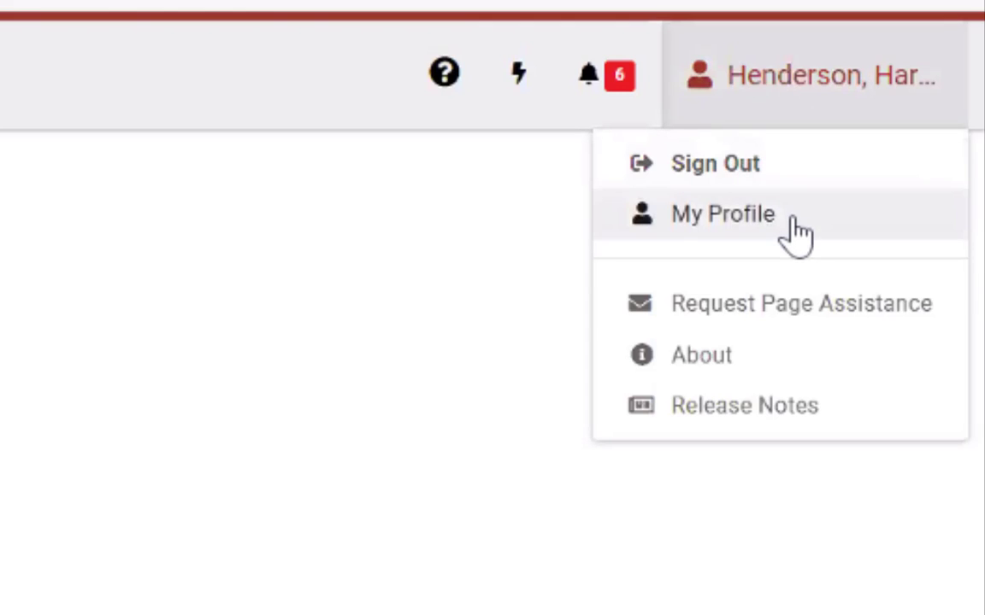
pyautogui.click(759, 313)
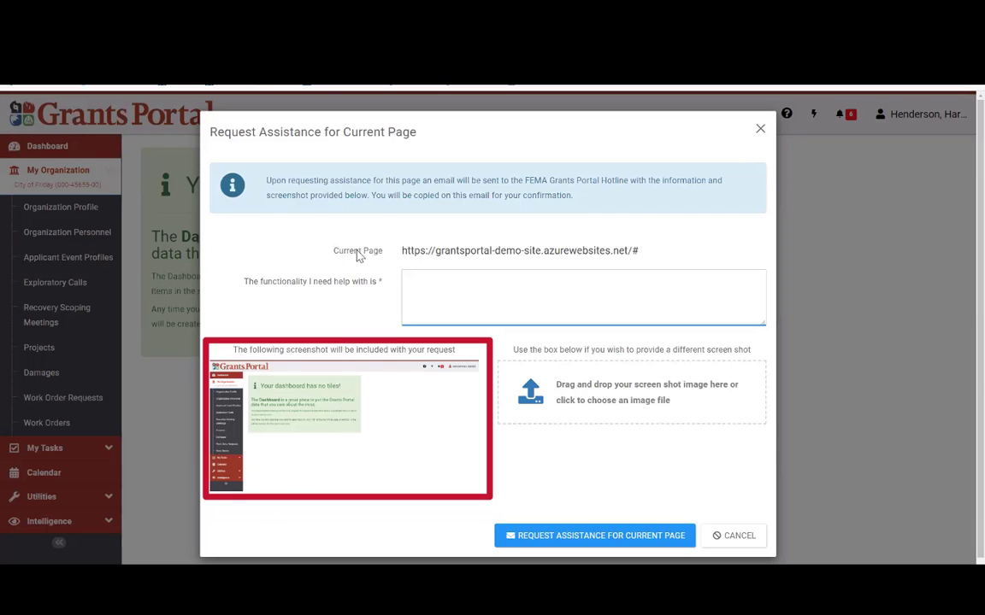
pyautogui.moveTo(401, 250); pyautogui.dragTo(659, 259)
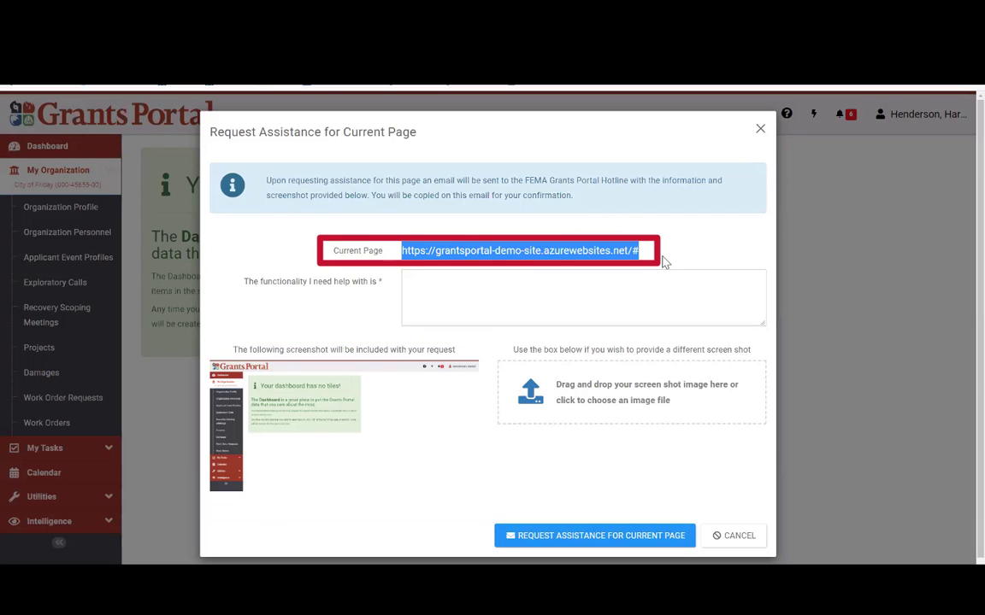
pyautogui.click(325, 288)
pyautogui.click(422, 293)
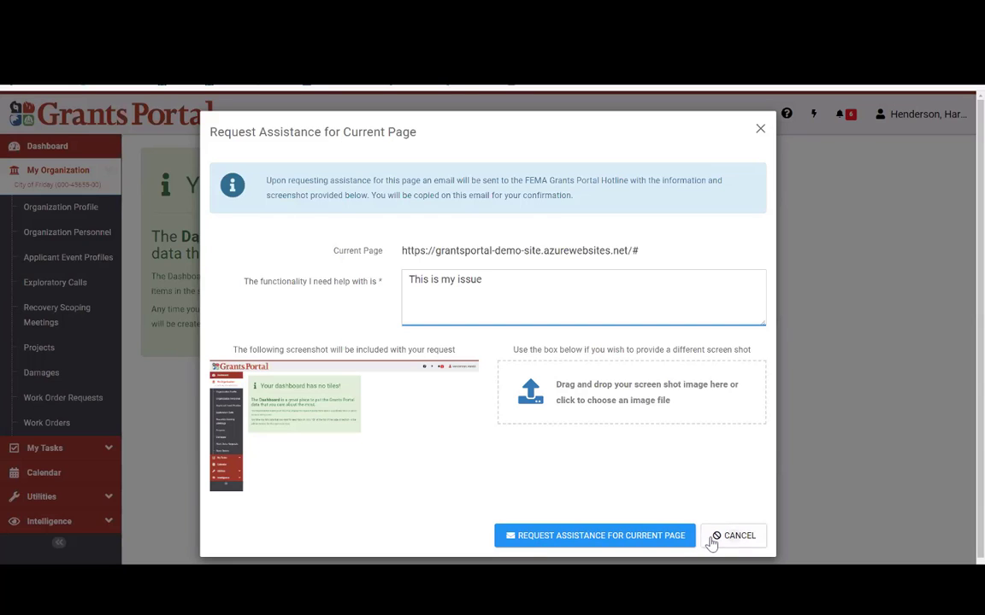
pyautogui.click(712, 541)
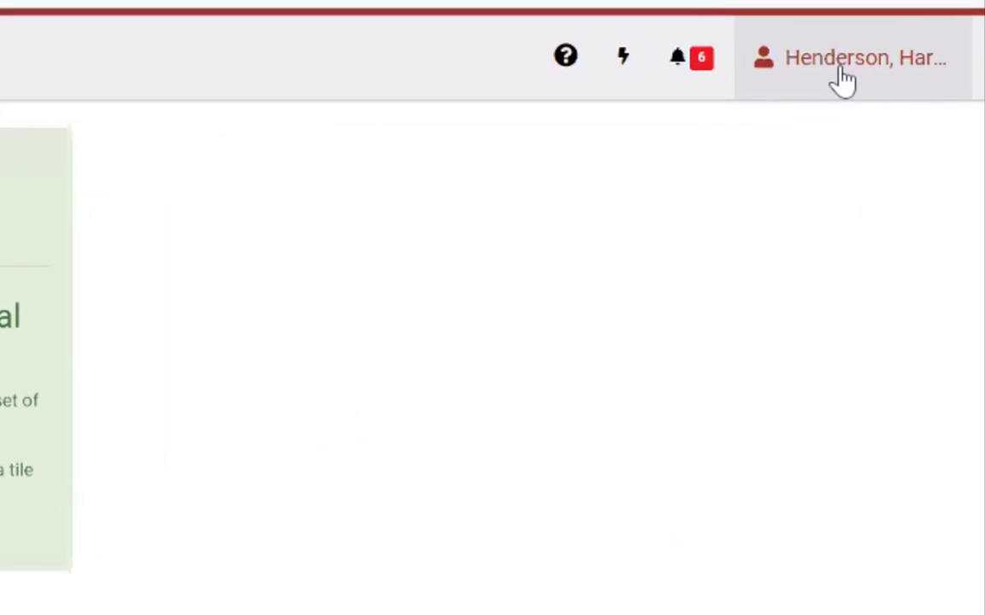
pyautogui.click(872, 86)
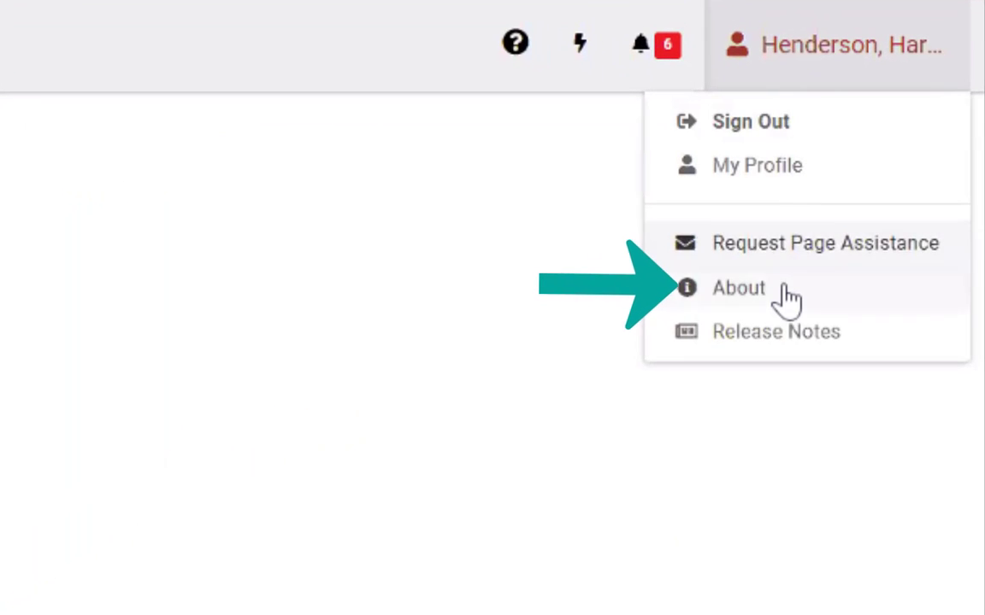
pyautogui.click(784, 284)
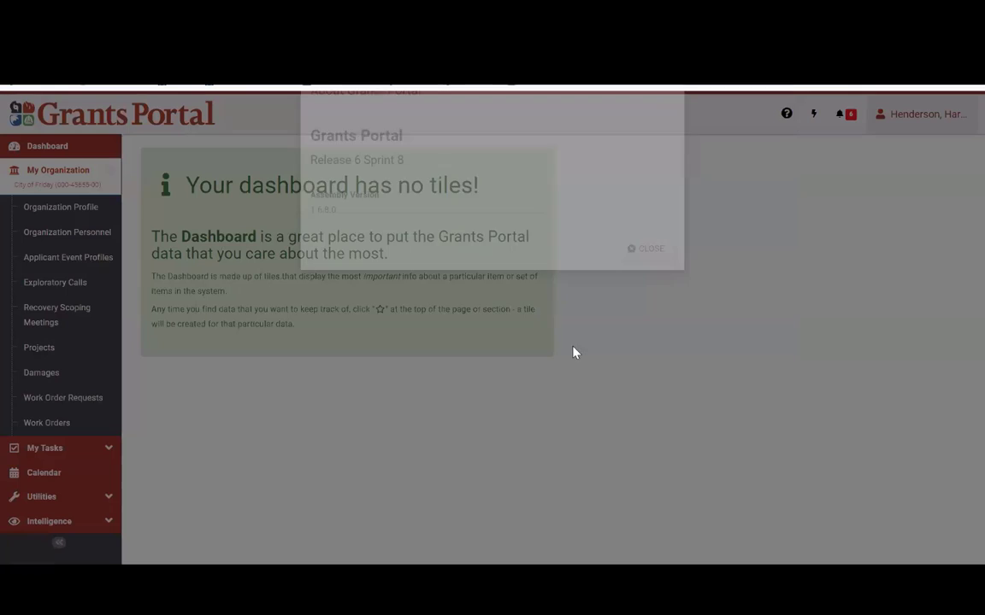
pyautogui.moveTo(401, 201); pyautogui.dragTo(303, 201)
pyautogui.click(443, 222)
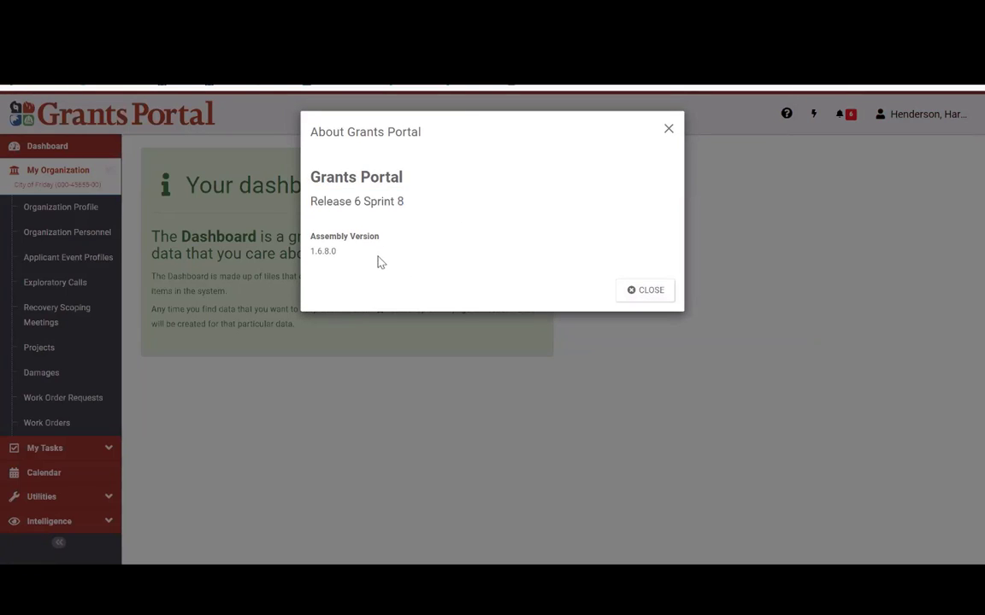
pyautogui.click(668, 131)
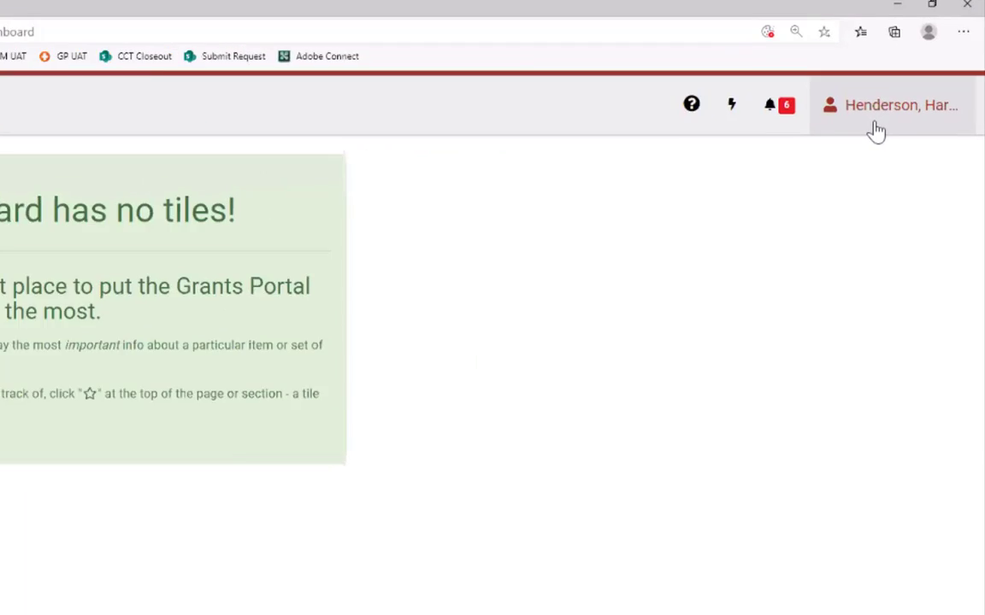
pyautogui.click(910, 118)
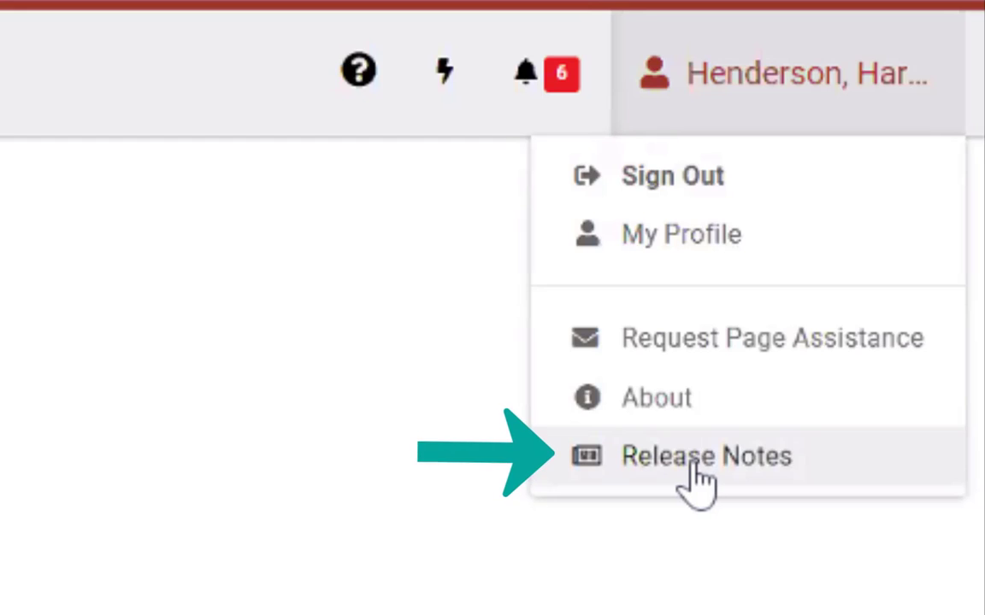
pyautogui.click(692, 472)
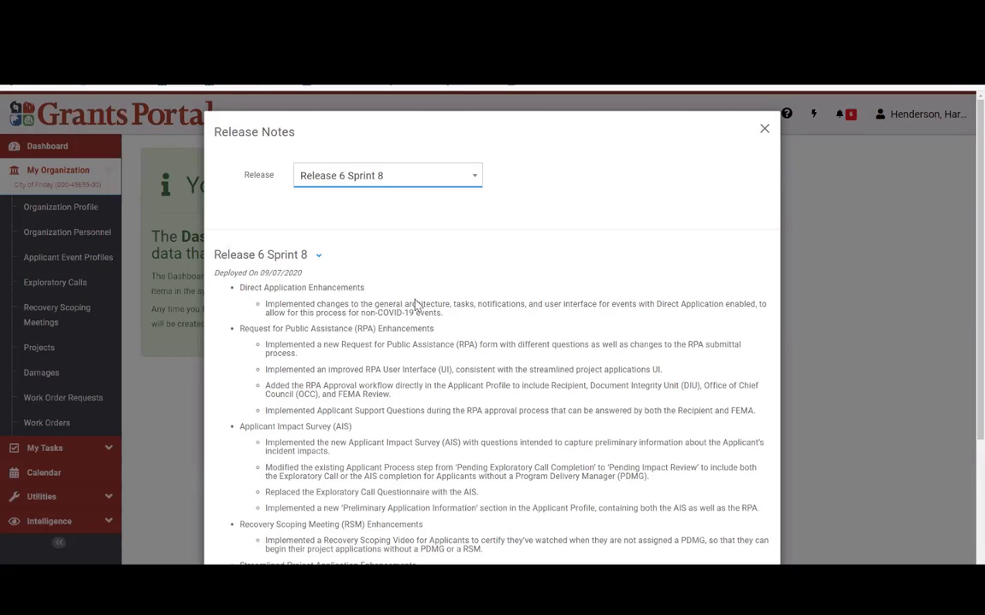
pyautogui.moveTo(323, 279); pyautogui.dragTo(226, 285)
pyautogui.click(236, 293)
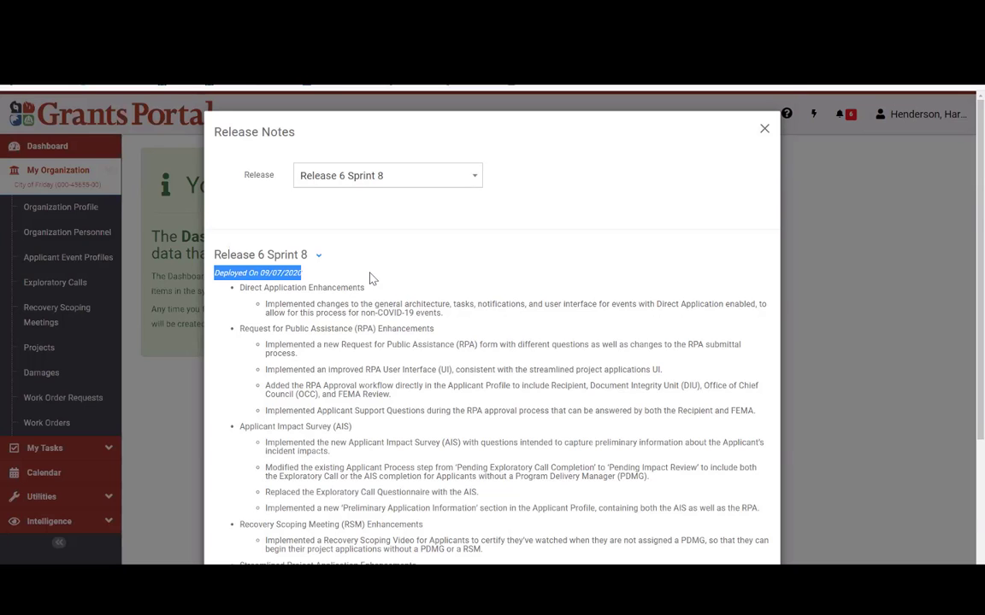
pyautogui.scroll(-3, 351, 276)
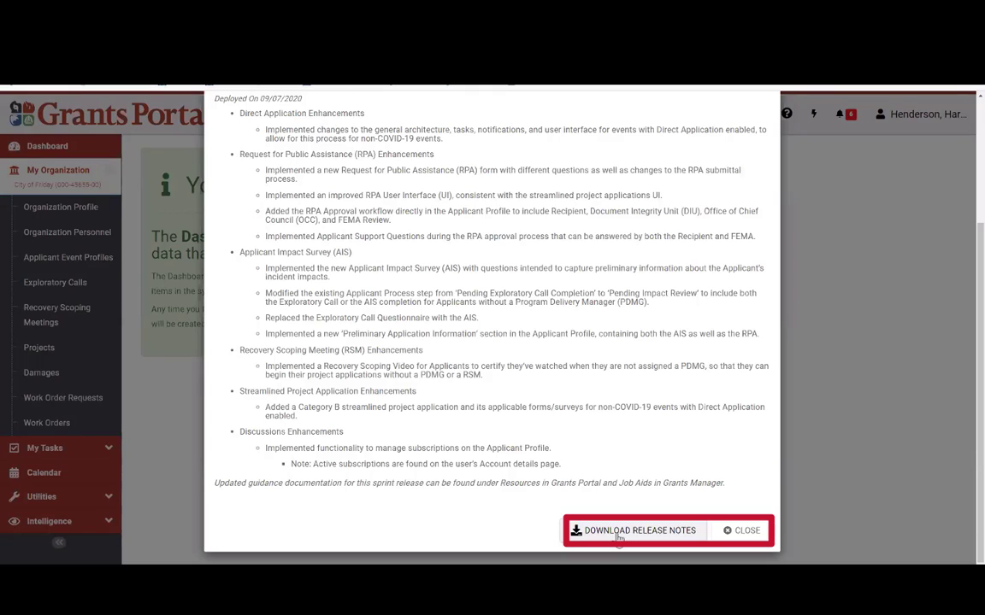
pyautogui.click(741, 530)
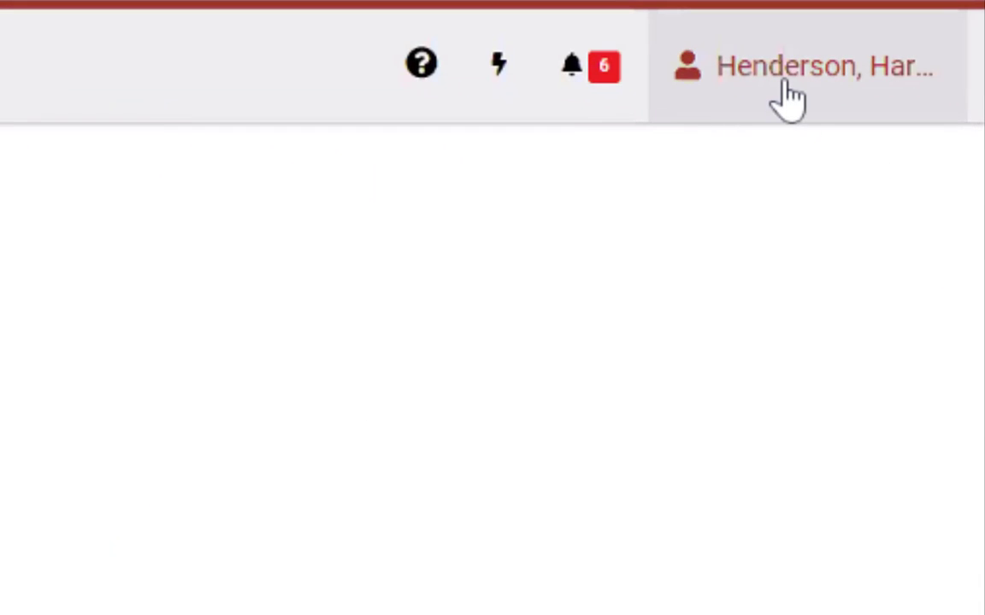
pyautogui.click(904, 116)
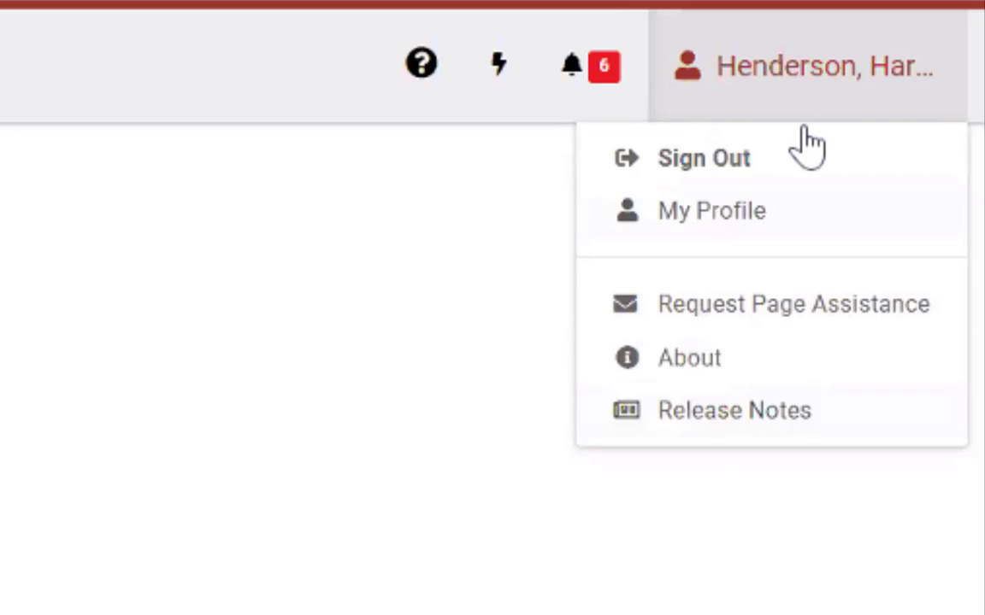
pyautogui.click(555, 214)
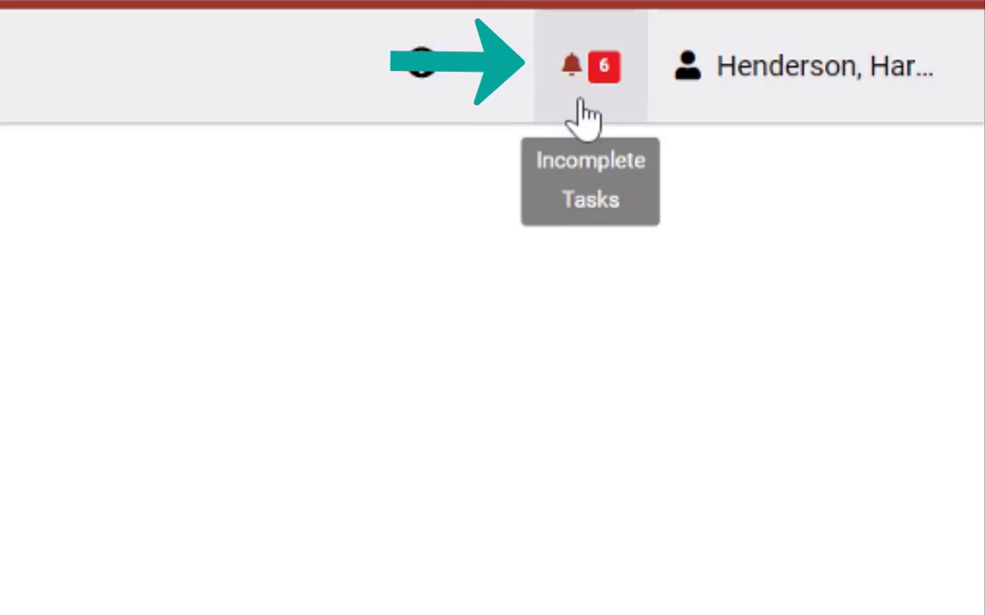
# Step: Open My Tasks from the bell badge and review the six incomplete task rows
pyautogui.click(599, 67)
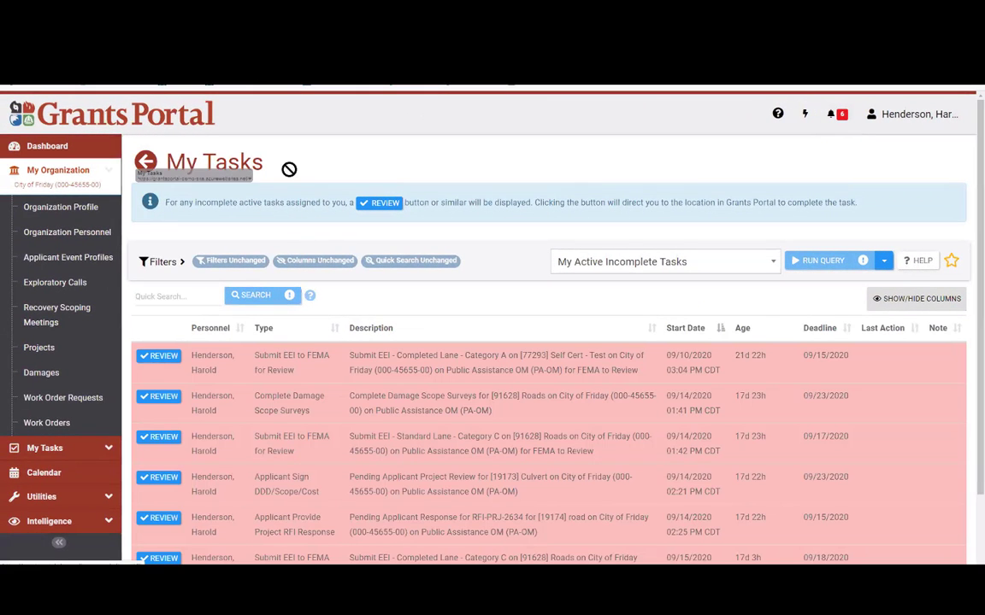
pyautogui.scroll(-1, 227, 296)
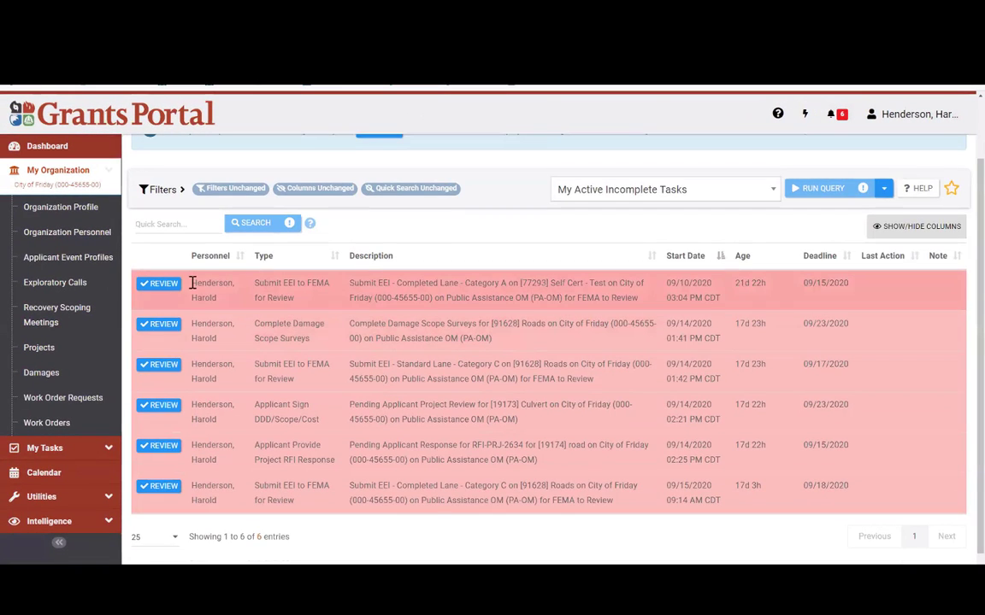
pyautogui.moveTo(193, 282); pyautogui.dragTo(744, 502)
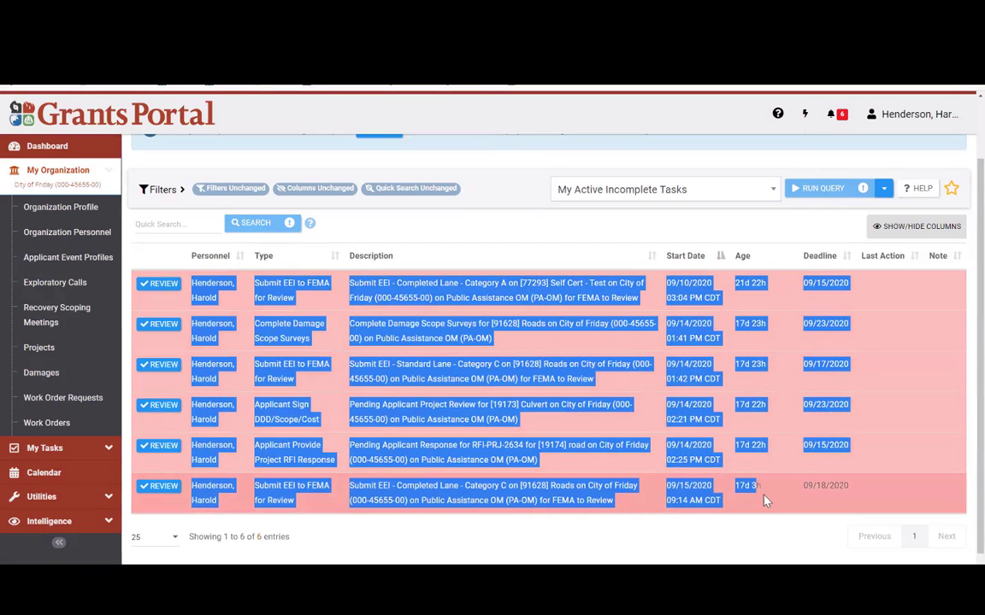
pyautogui.moveTo(855, 494); pyautogui.dragTo(858, 497)
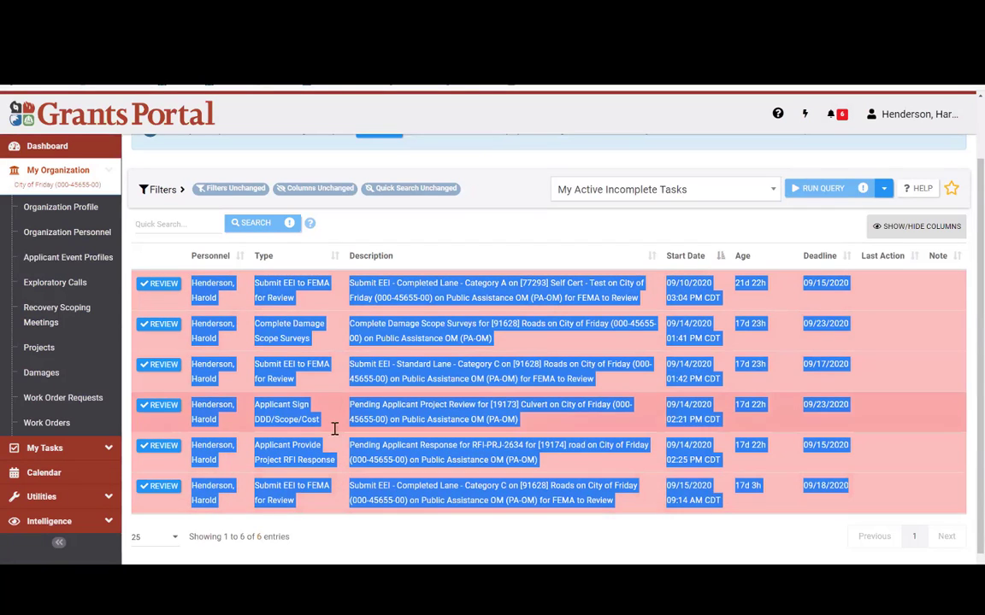
pyautogui.click(255, 323)
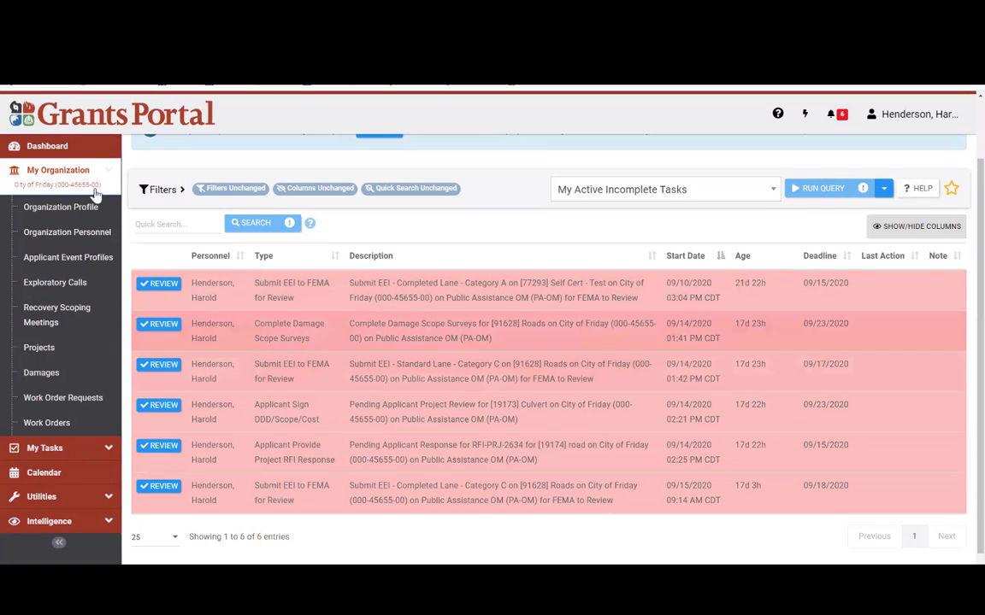
# Step: Go back to the dashboard, view the Quick Actions popover, then dismiss it
pyautogui.click(79, 152)
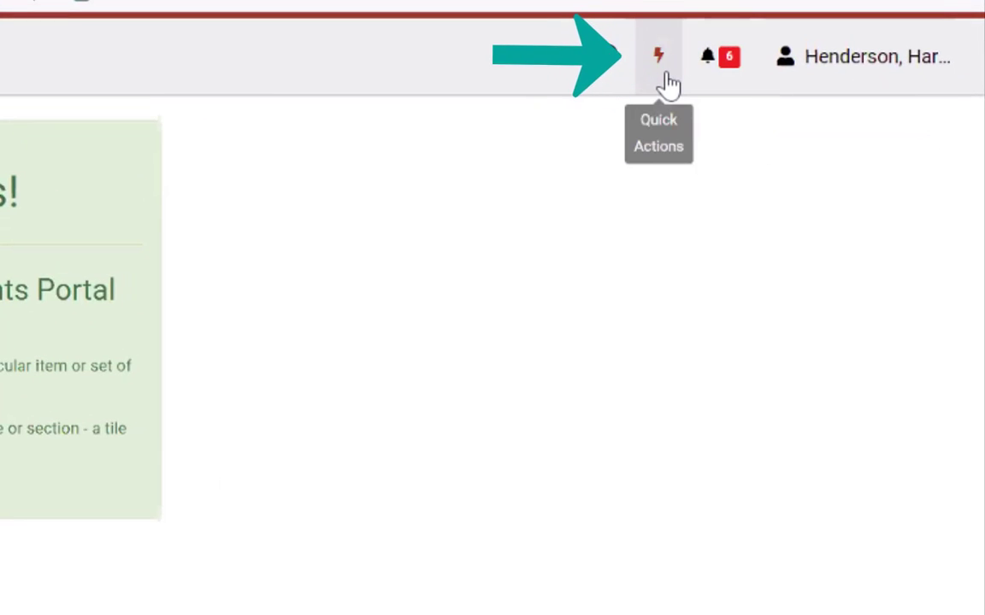
pyautogui.click(666, 84)
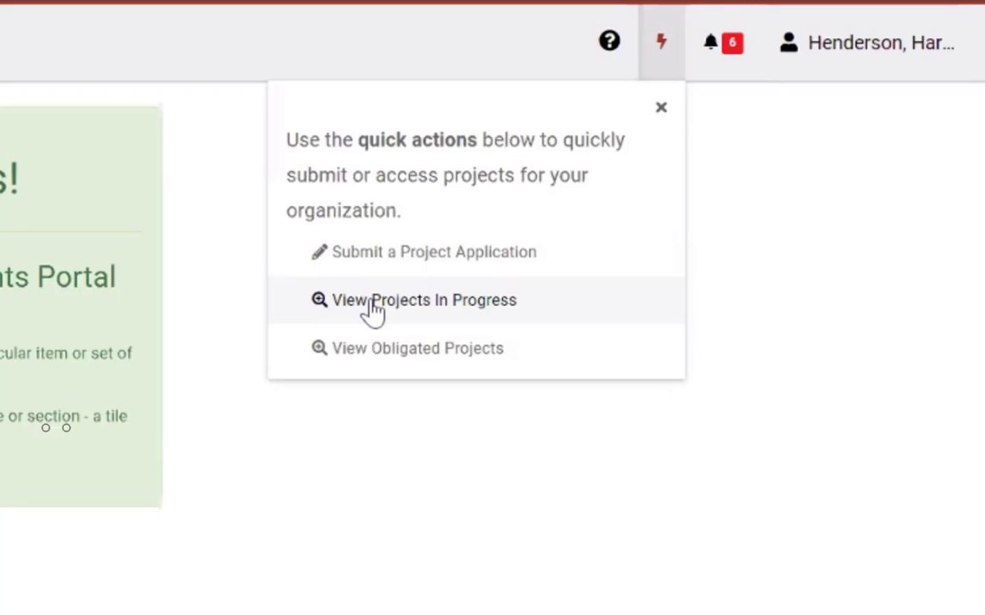
pyautogui.click(660, 107)
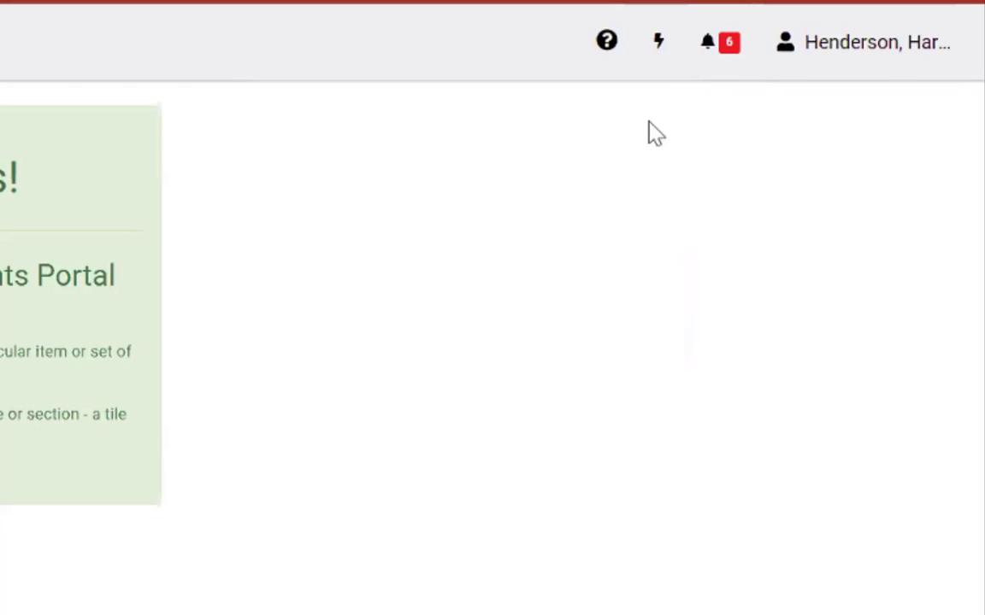
# Step: Open Support Center from the help icon and close the duplicate tab it spawned
pyautogui.click(615, 56)
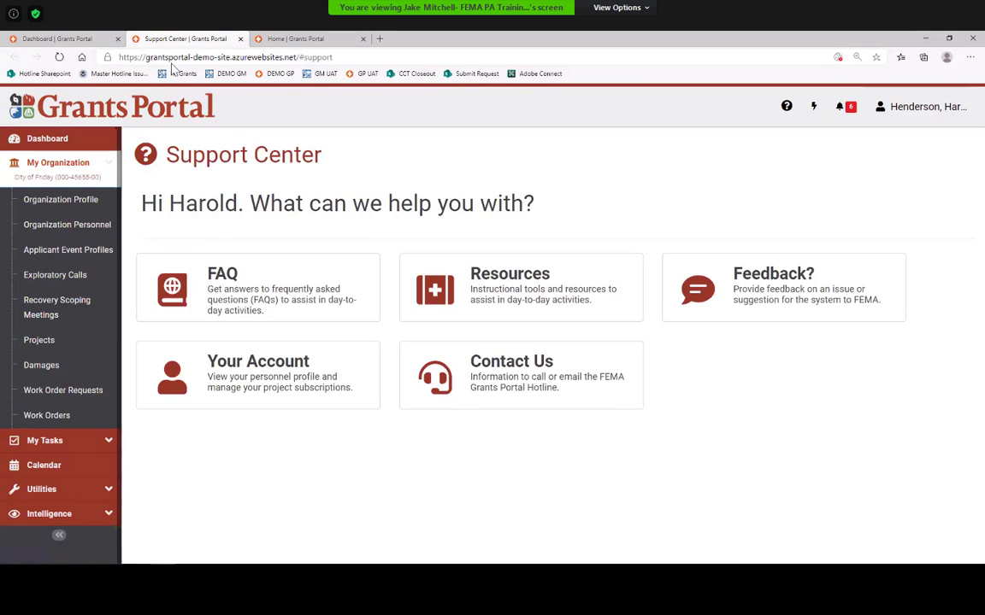
pyautogui.click(813, 106)
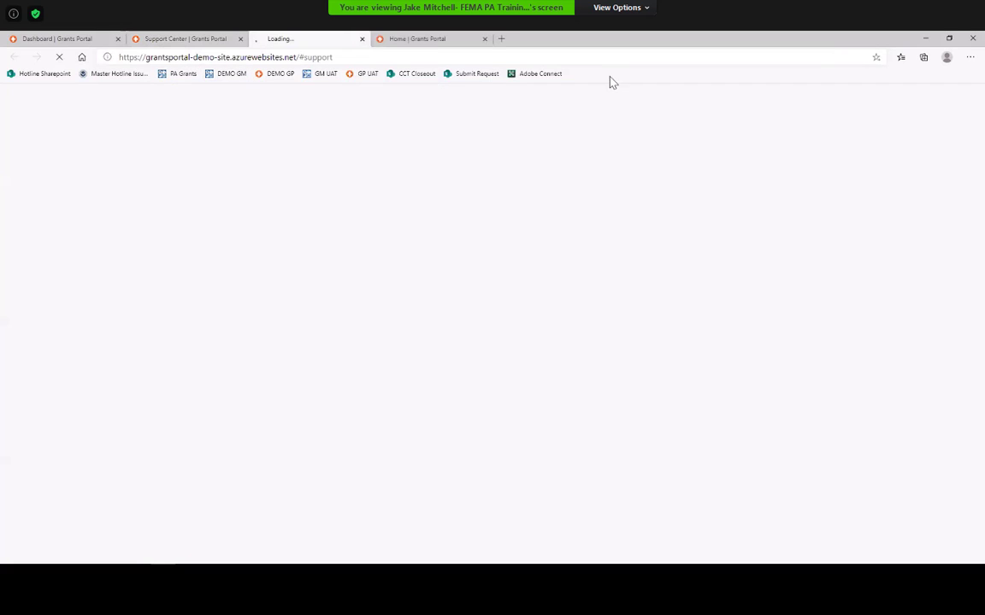
pyautogui.click(240, 39)
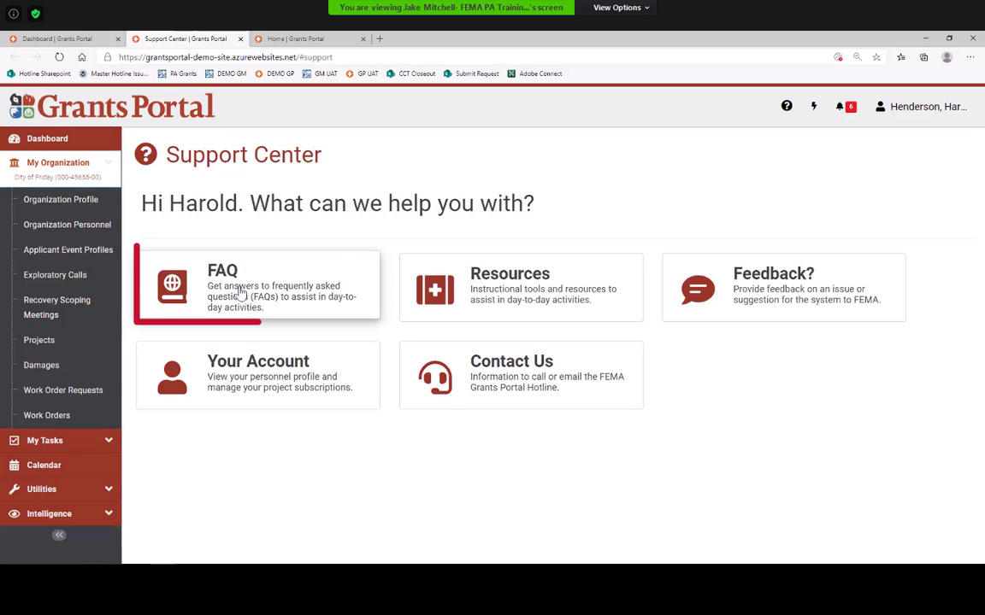
pyautogui.click(291, 292)
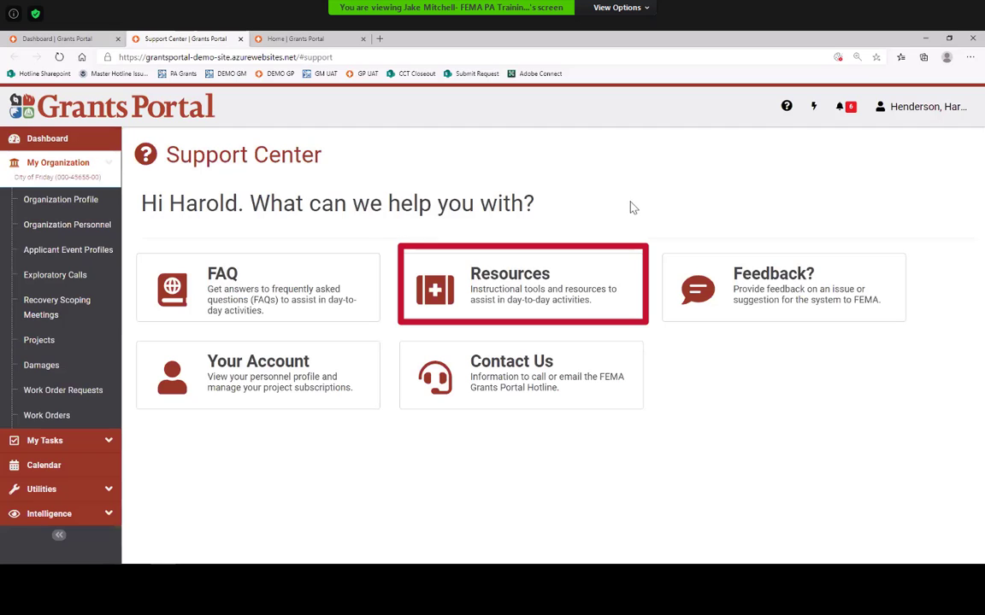
pyautogui.click(772, 288)
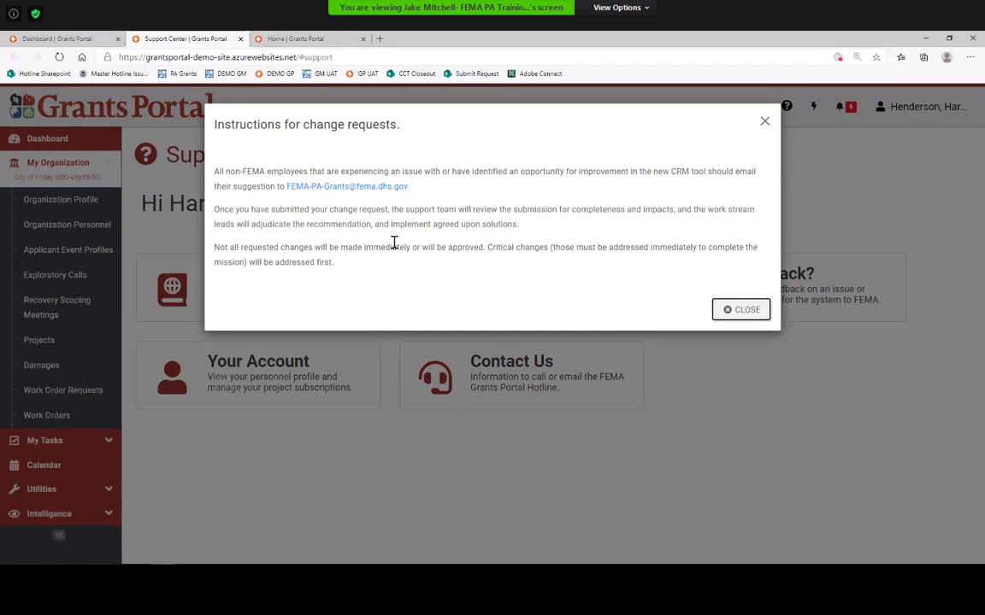
pyautogui.moveTo(409, 187); pyautogui.dragTo(284, 191)
pyautogui.click(257, 209)
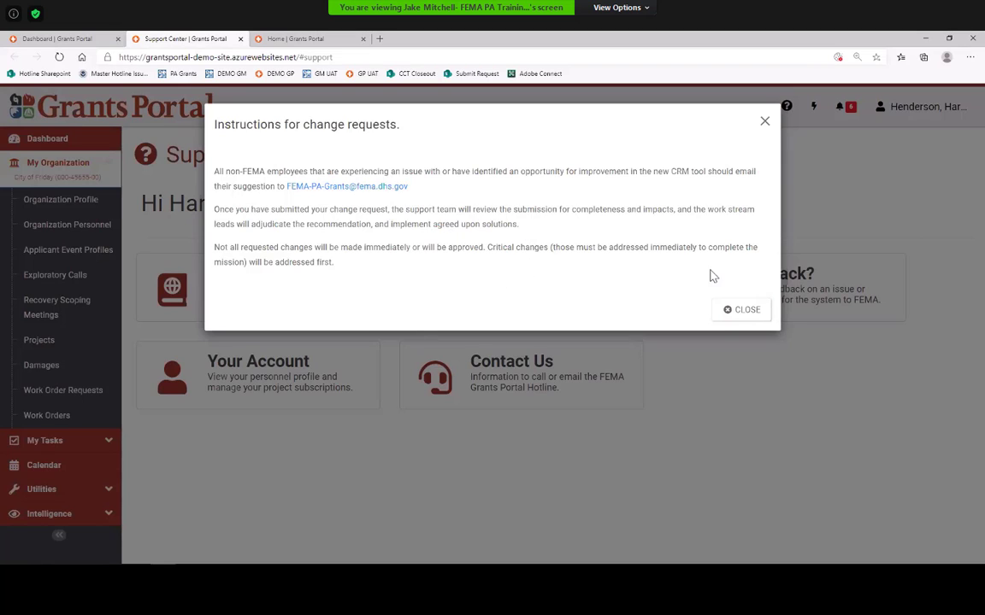
pyautogui.click(740, 311)
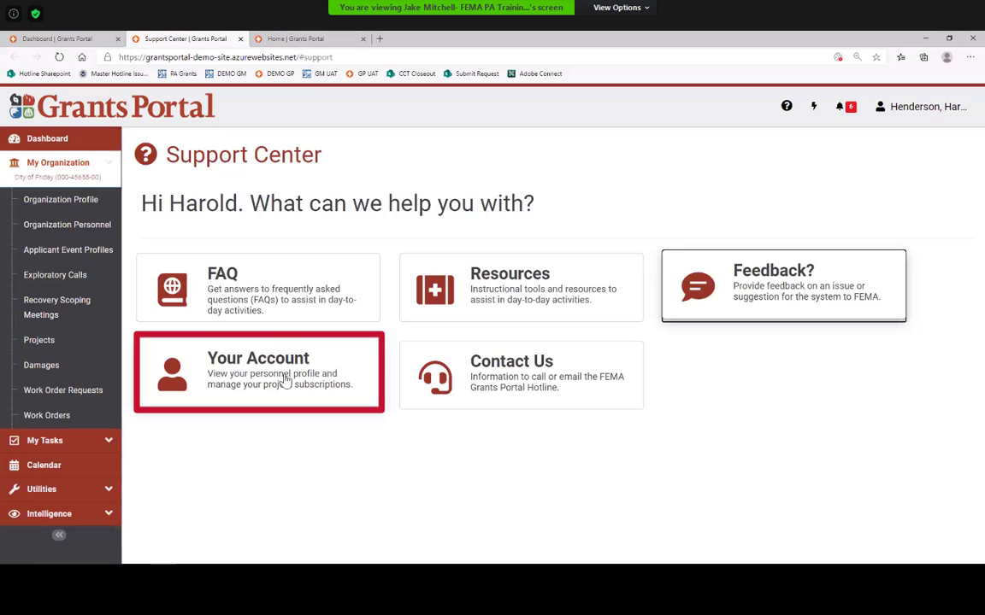
pyautogui.click(912, 109)
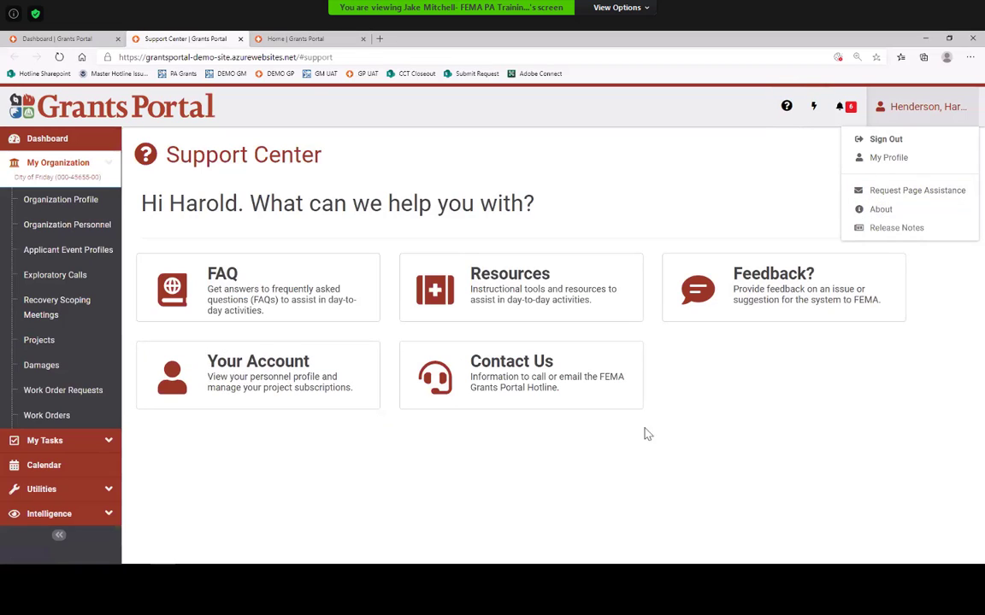
pyautogui.click(645, 451)
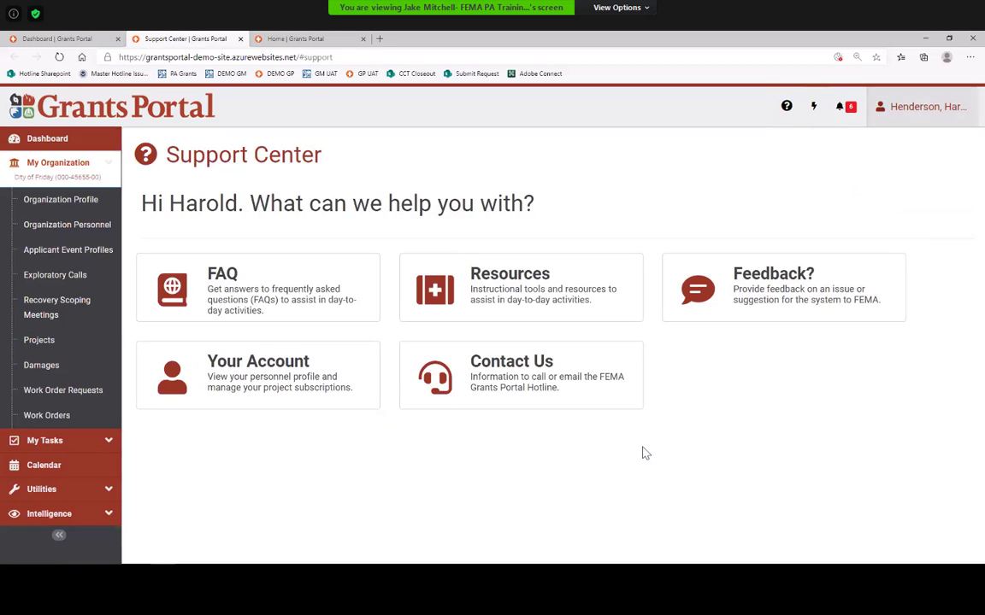
pyautogui.click(528, 382)
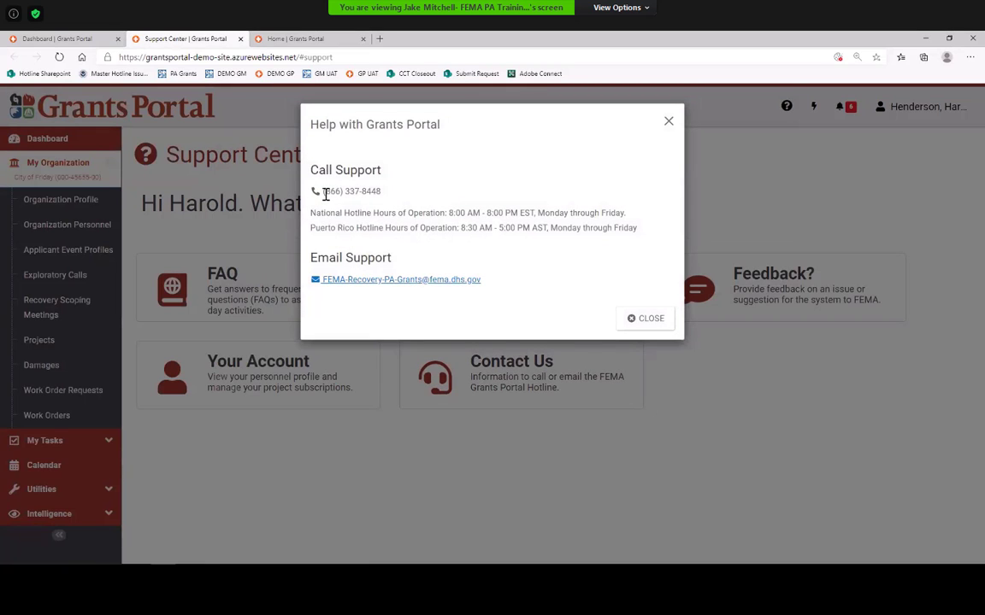
pyautogui.moveTo(318, 191); pyautogui.dragTo(403, 192)
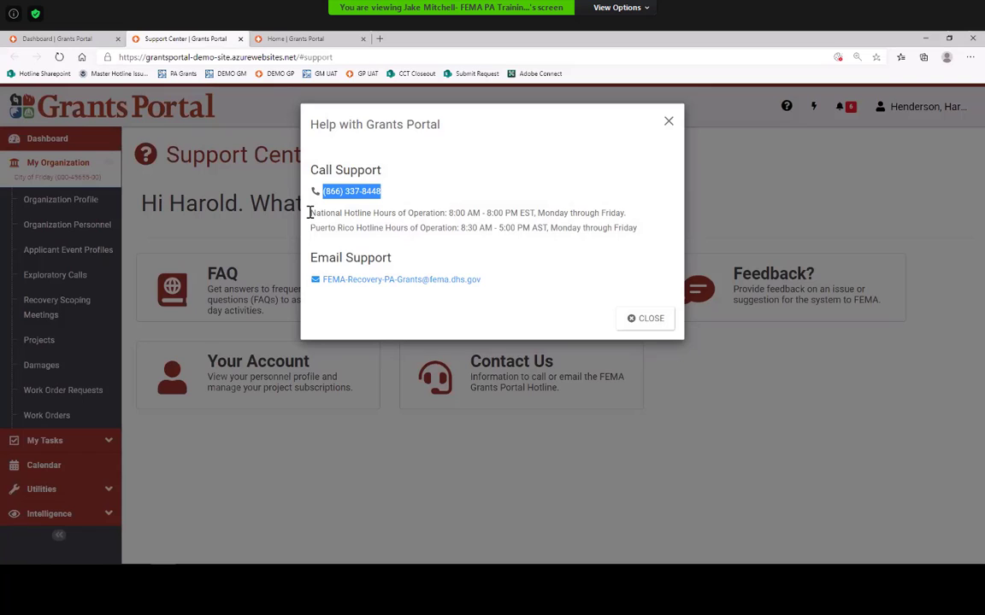
pyautogui.moveTo(312, 213); pyautogui.dragTo(535, 214)
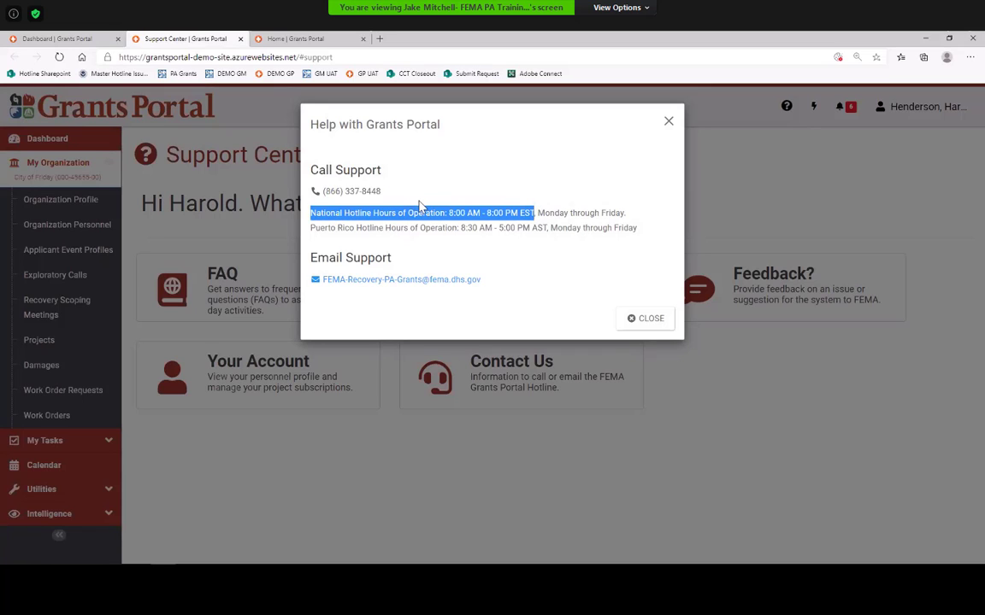
pyautogui.click(468, 219)
pyautogui.moveTo(449, 213); pyautogui.dragTo(536, 224)
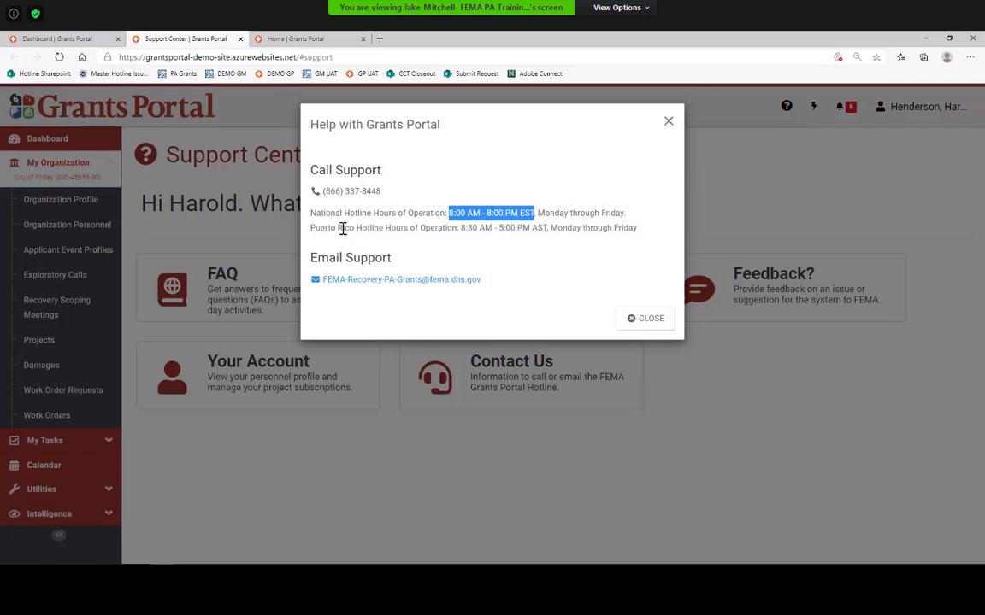
pyautogui.moveTo(551, 228); pyautogui.dragTo(637, 232)
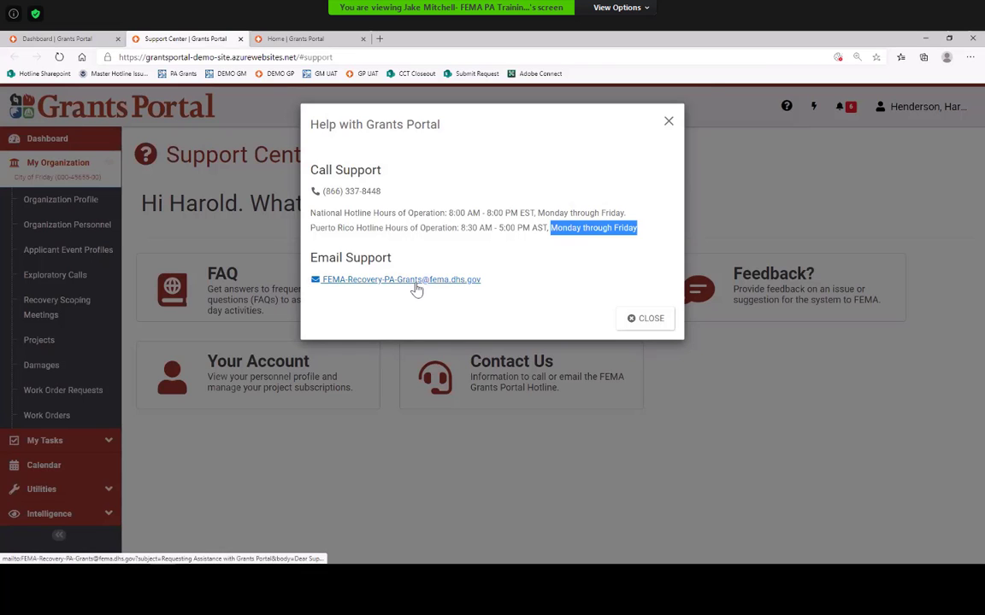
pyautogui.click(650, 319)
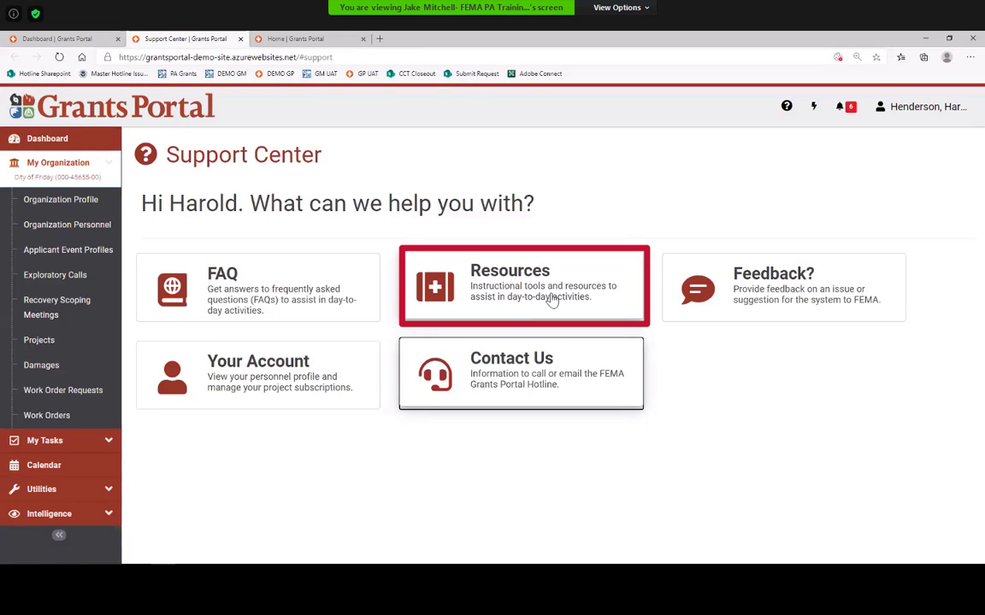
# Step: Open Resources, enter the Training Materials and Tutorials folder and scroll through its documents
pyautogui.click(550, 296)
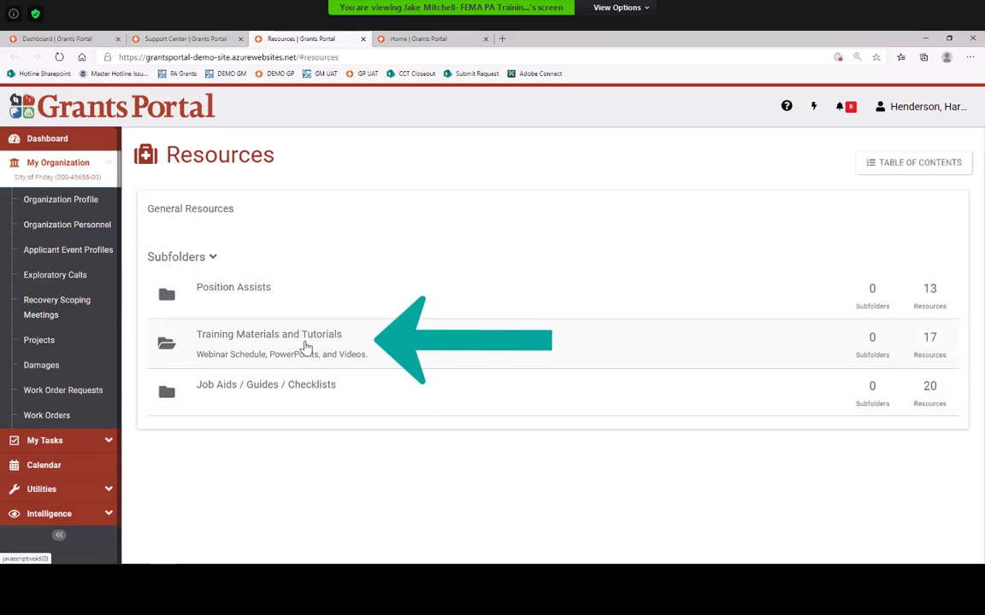
pyautogui.click(320, 343)
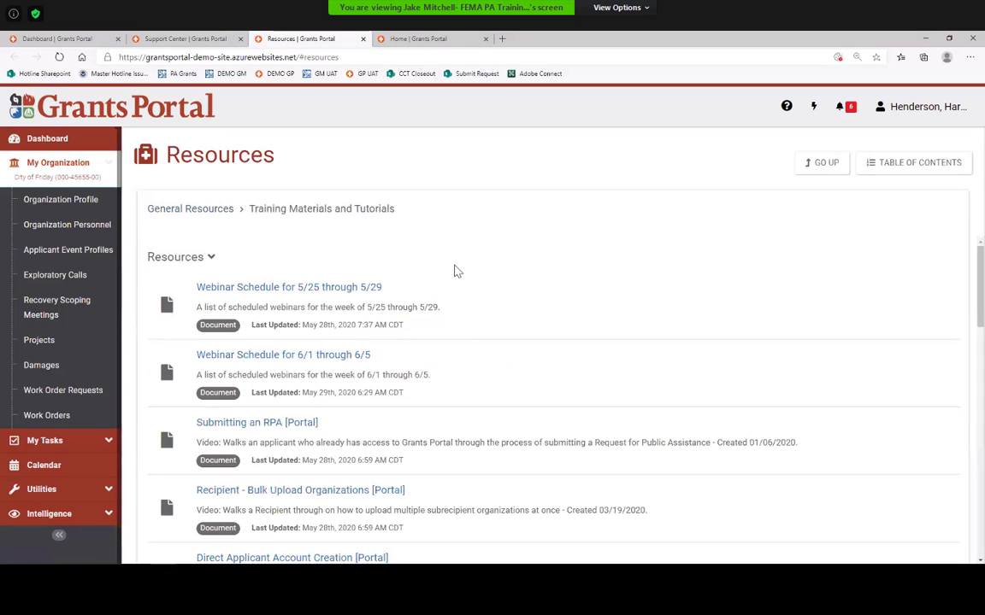
pyautogui.scroll(-1, 427, 283)
pyautogui.scroll(1, 427, 283)
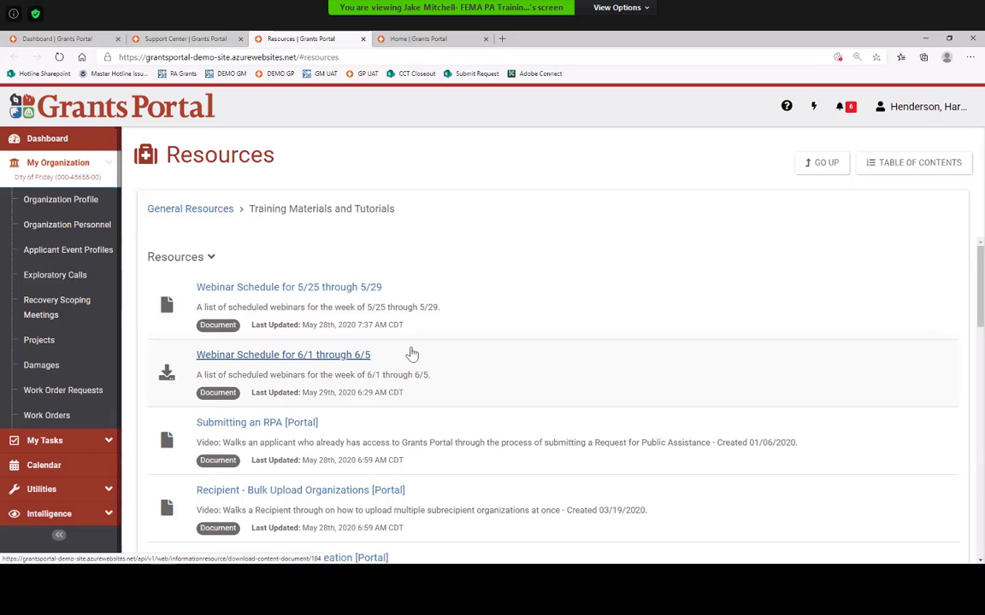
pyautogui.scroll(-1, 437, 325)
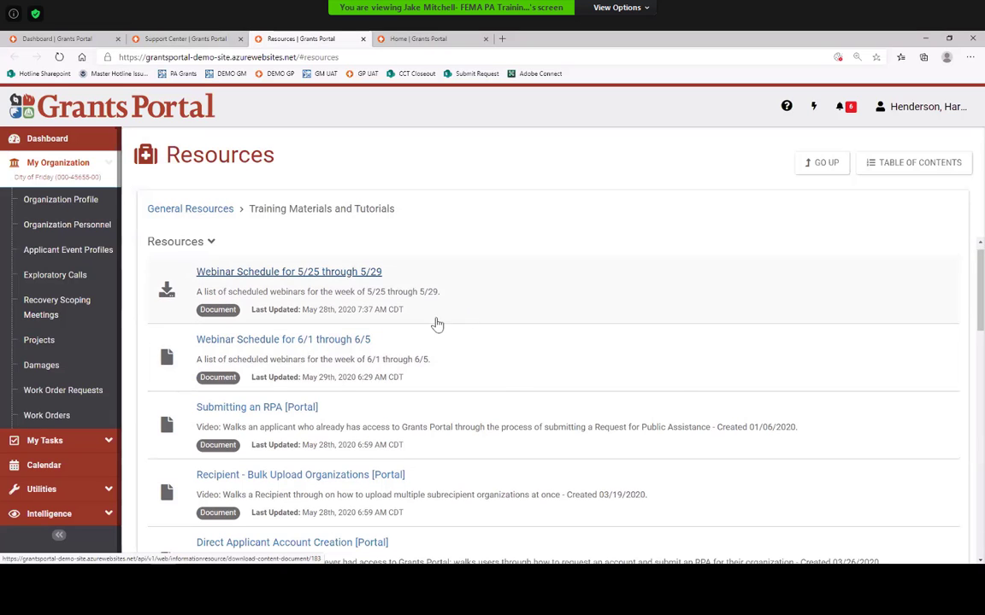
pyautogui.scroll(-2, 436, 325)
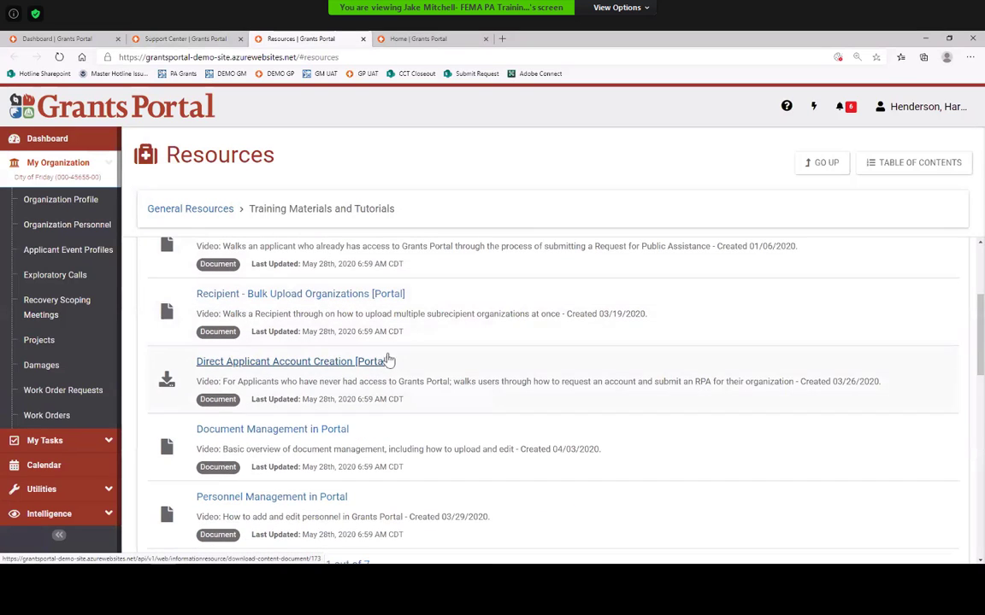
pyautogui.scroll(-2, 393, 364)
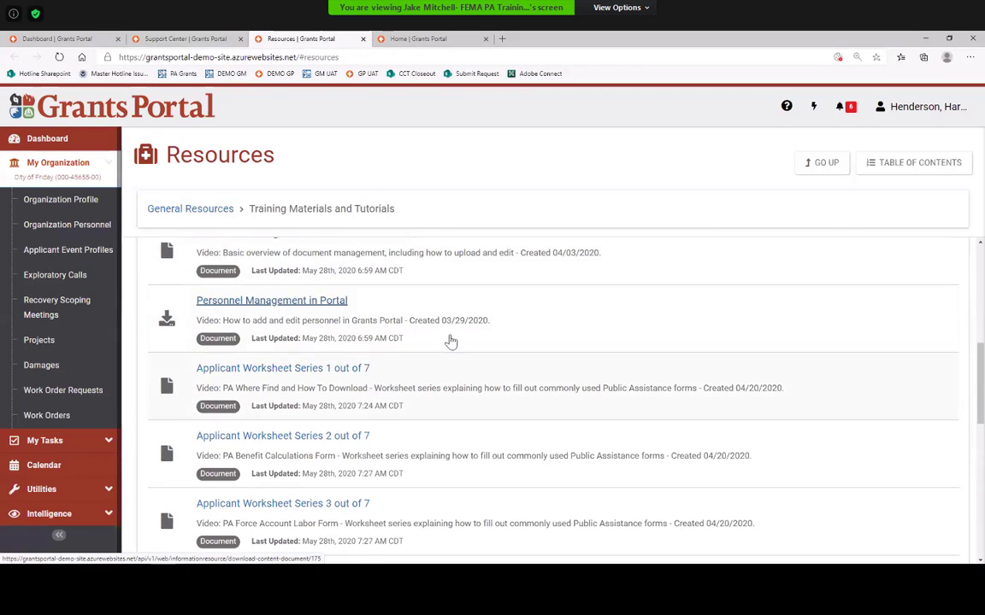
pyautogui.scroll(-2, 396, 378)
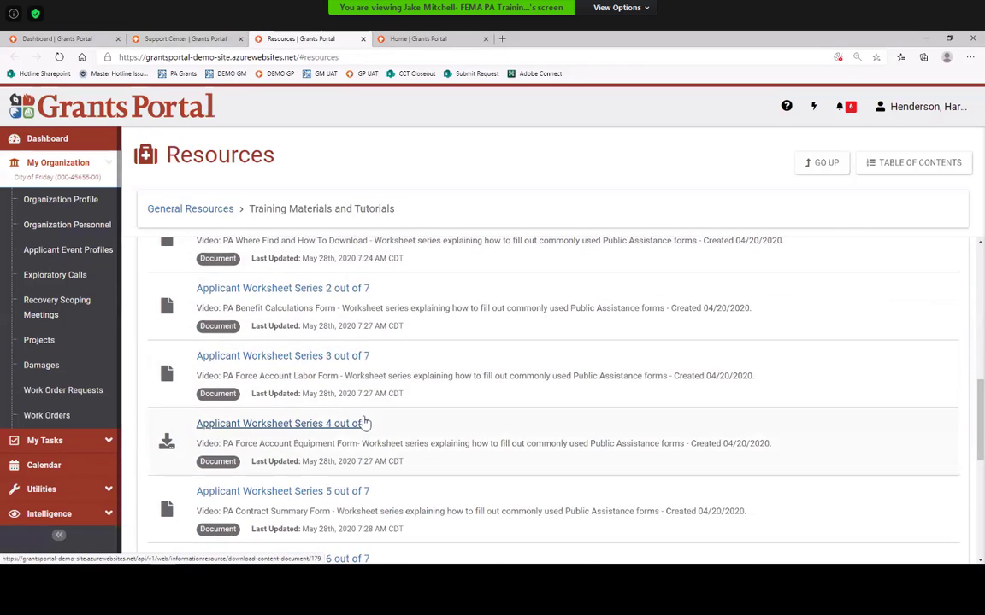
pyautogui.scroll(-5, 366, 425)
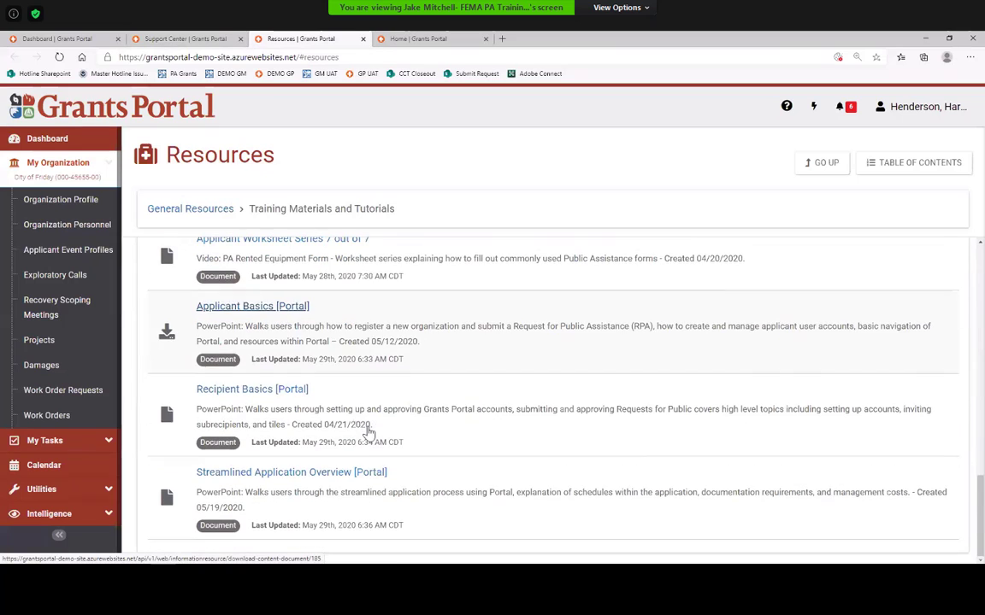
pyautogui.scroll(8, 389, 468)
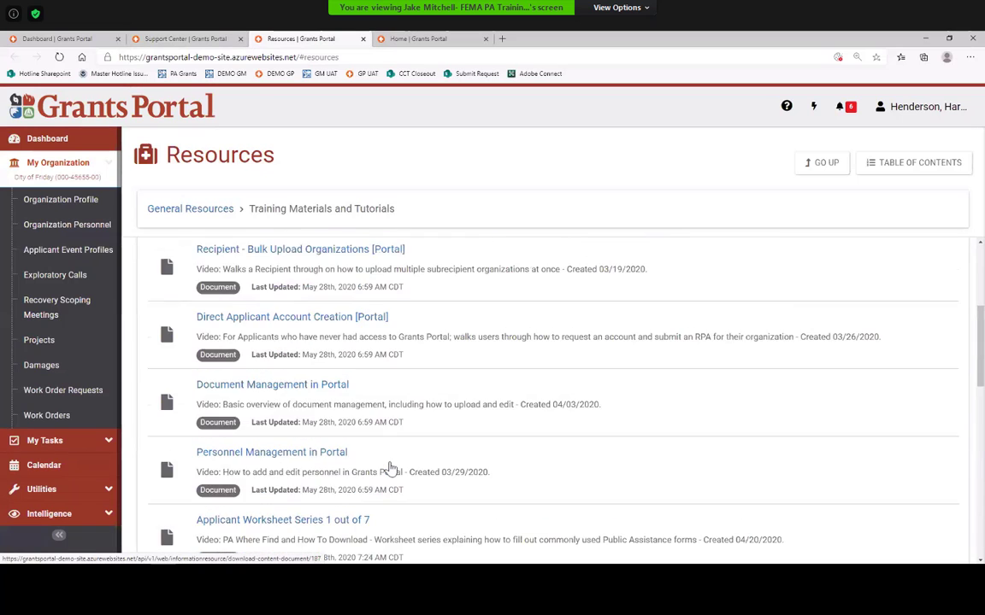
pyautogui.scroll(3, 389, 468)
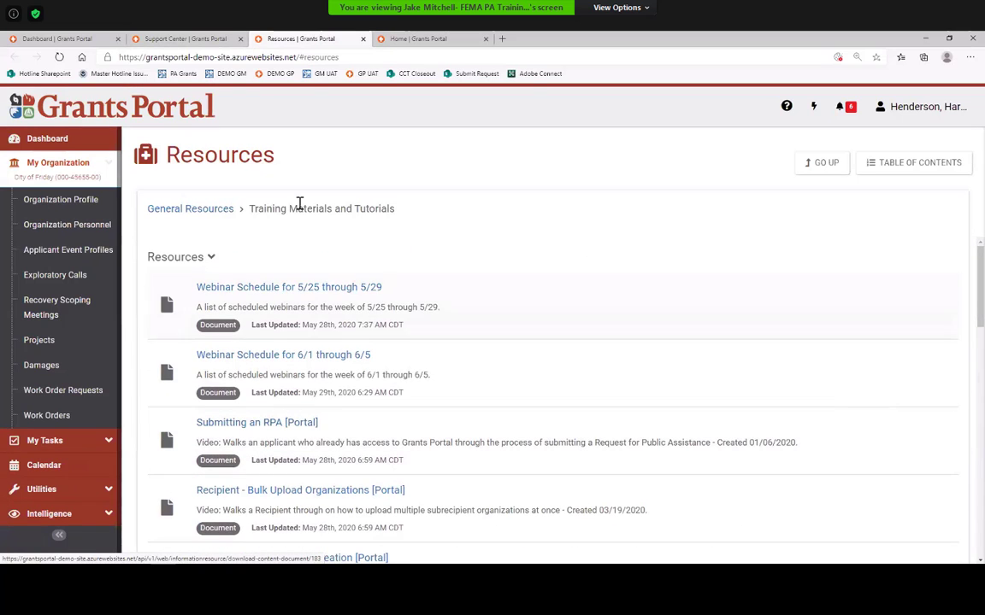
pyautogui.moveTo(403, 208); pyautogui.dragTo(250, 214)
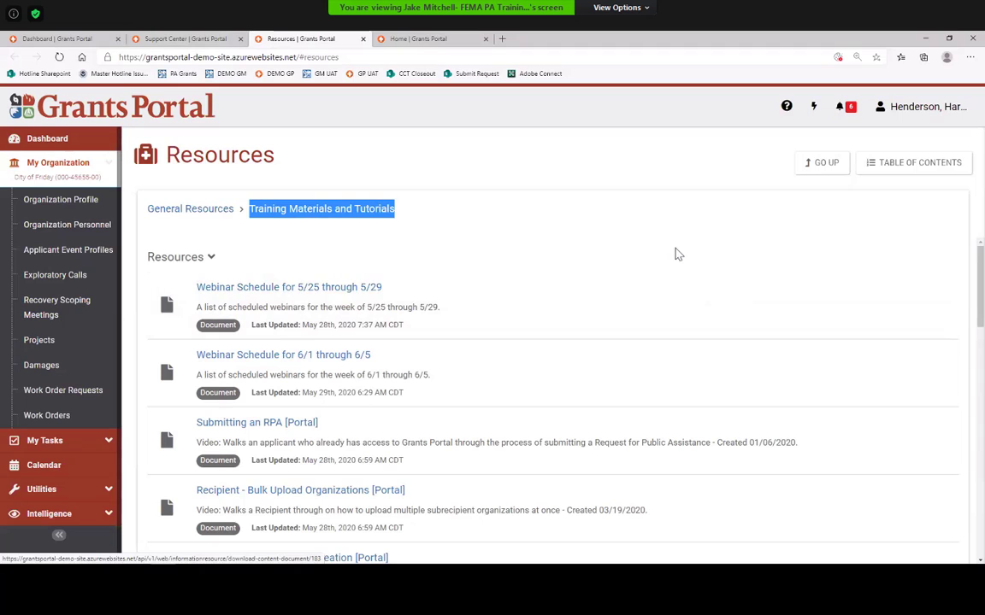
# Step: Close the Support Center, Resources and sign-in tabs, then open the City of Friday organization profile
pyautogui.click(233, 41)
pyautogui.click(240, 39)
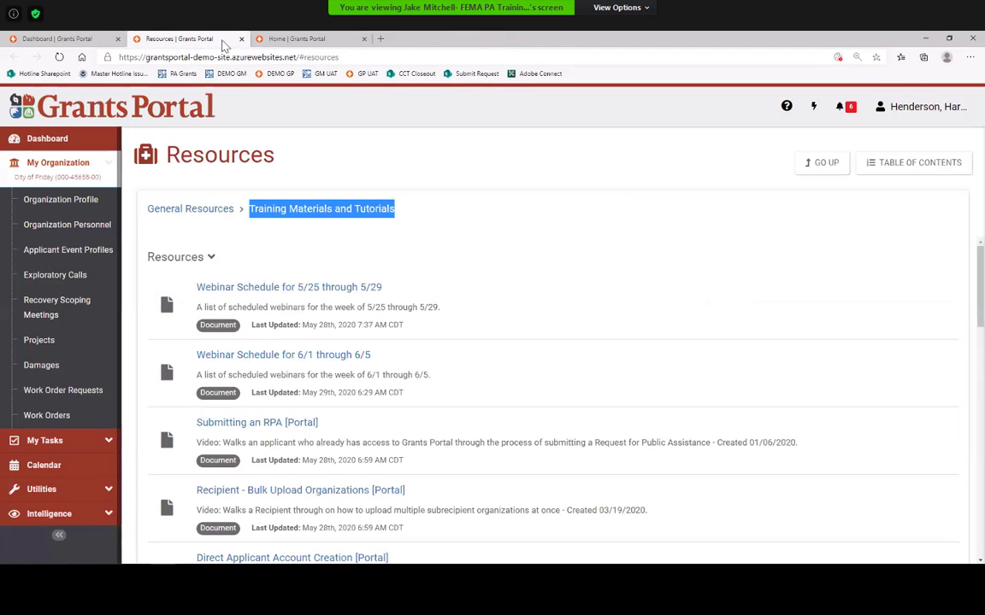
pyautogui.click(240, 39)
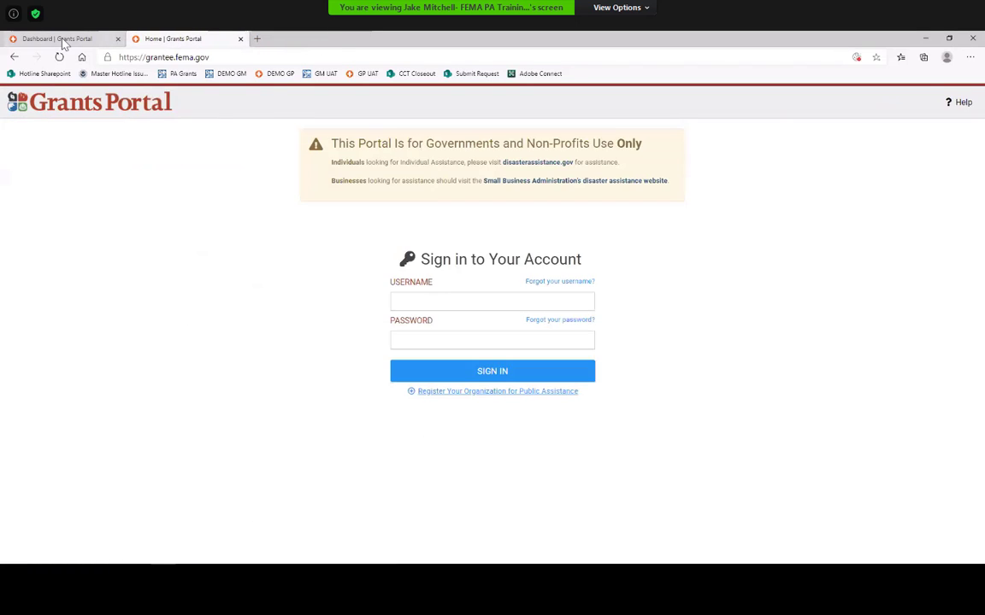
pyautogui.click(56, 39)
pyautogui.click(240, 38)
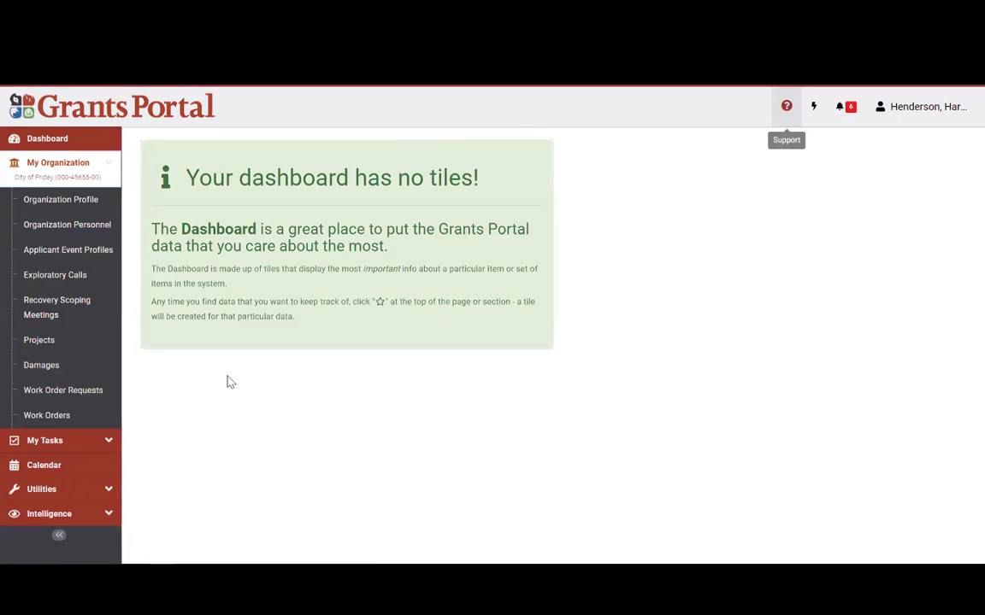
pyautogui.click(68, 206)
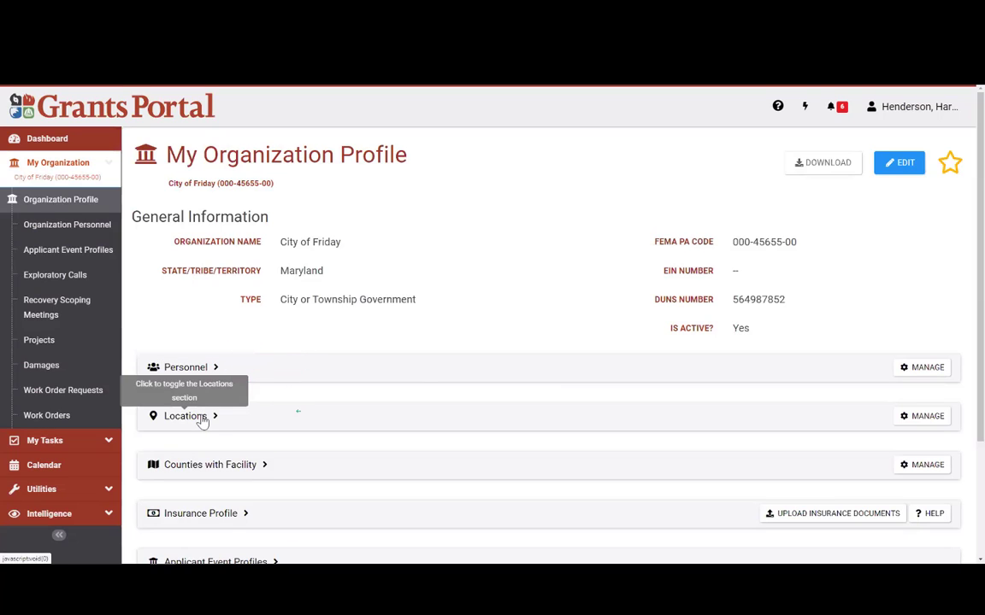
# Step: Scroll down through the City of Friday organization profile sections and back up to the top
pyautogui.scroll(-1, 408, 369)
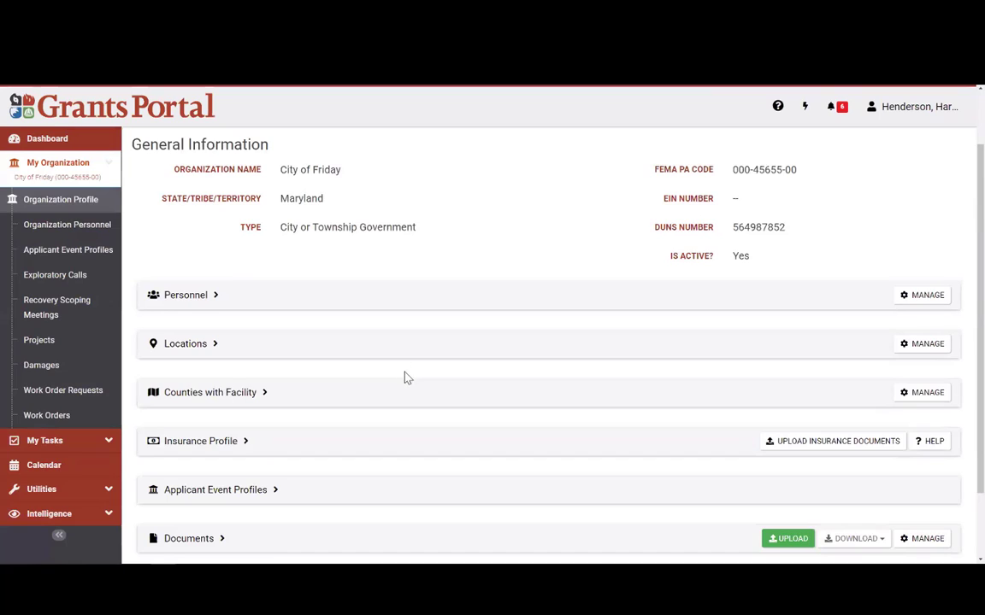
pyautogui.scroll(-1, 407, 376)
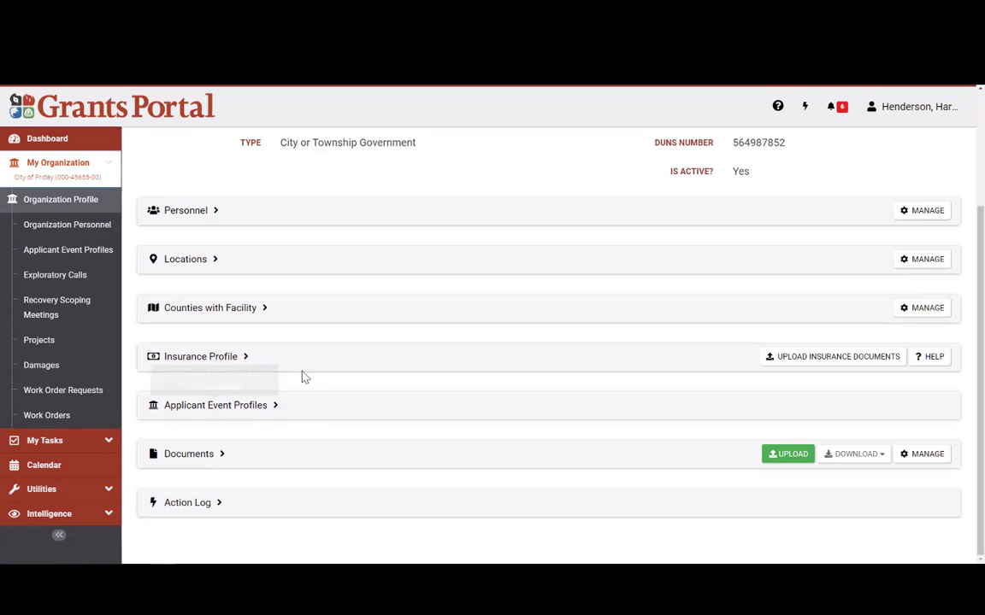
pyautogui.scroll(2, 303, 376)
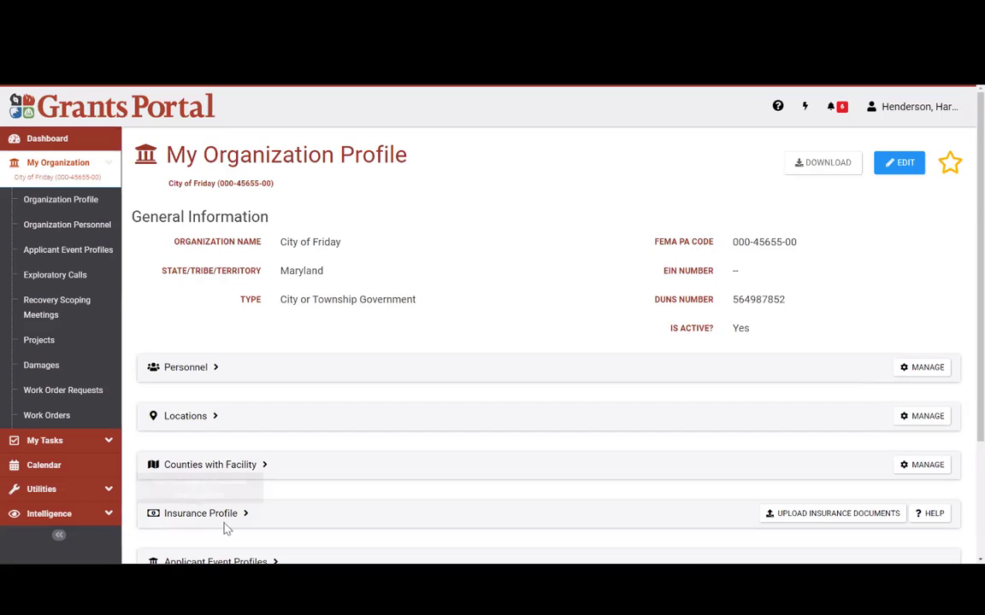
# Step: Expand and then collapse Personnel on the City of Friday profile, then return to the Dashboard
pyautogui.click(191, 380)
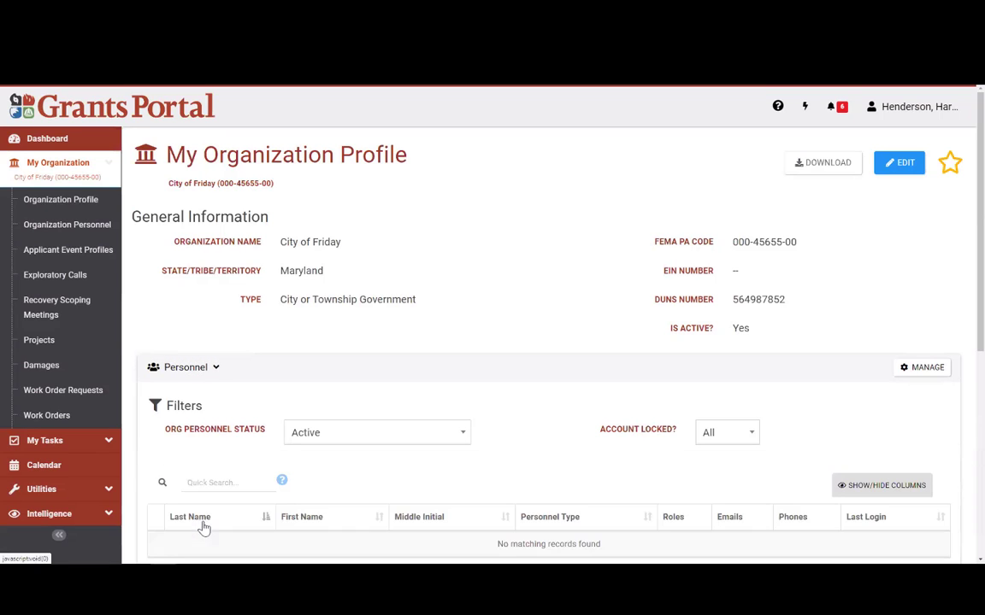
pyautogui.click(210, 368)
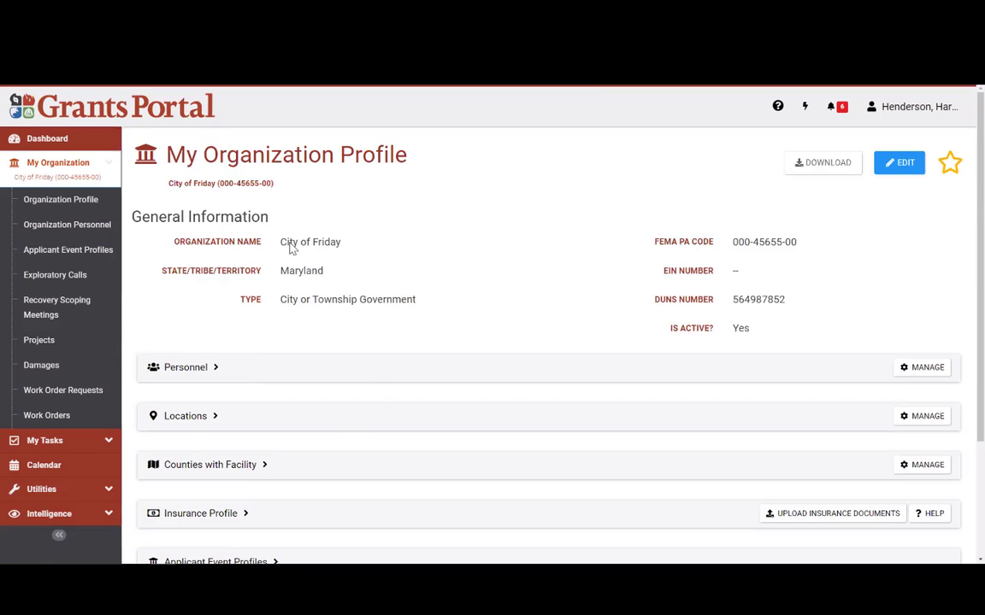
pyautogui.click(67, 139)
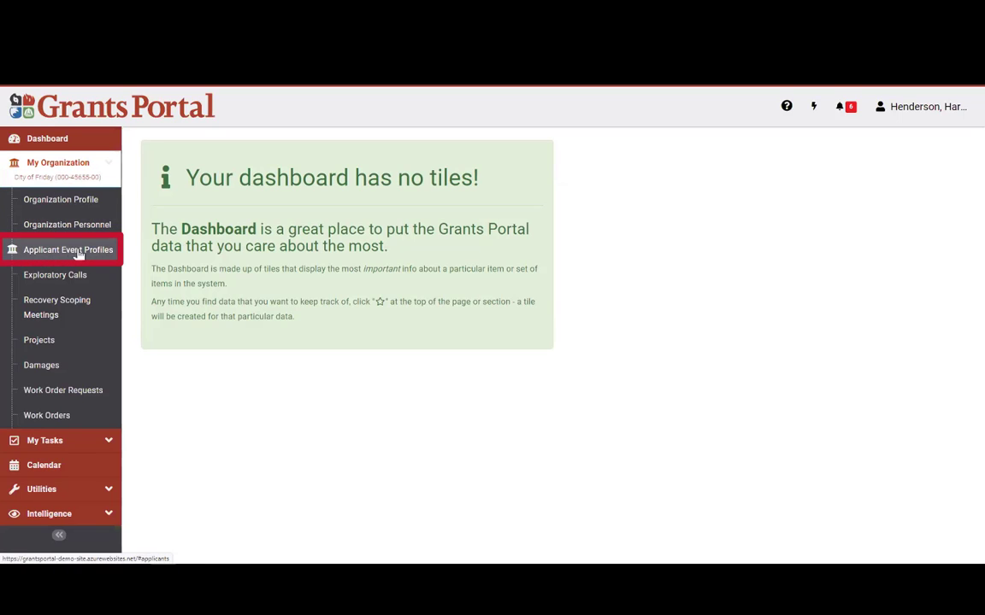
# Step: List My Applicant Event Profiles, sort them by Event # descending, and open the PA-OM profile
pyautogui.click(78, 255)
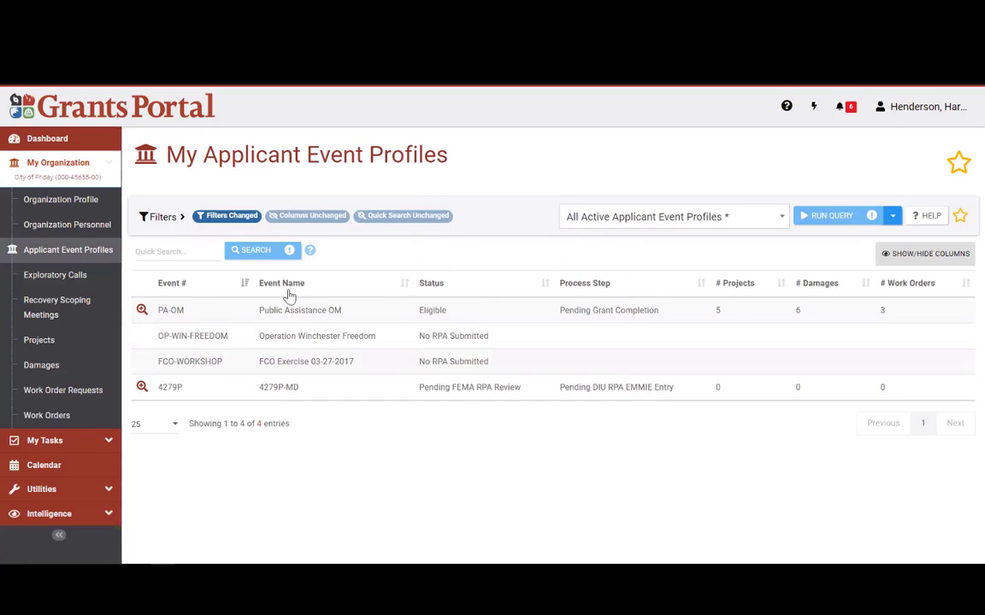
pyautogui.click(245, 285)
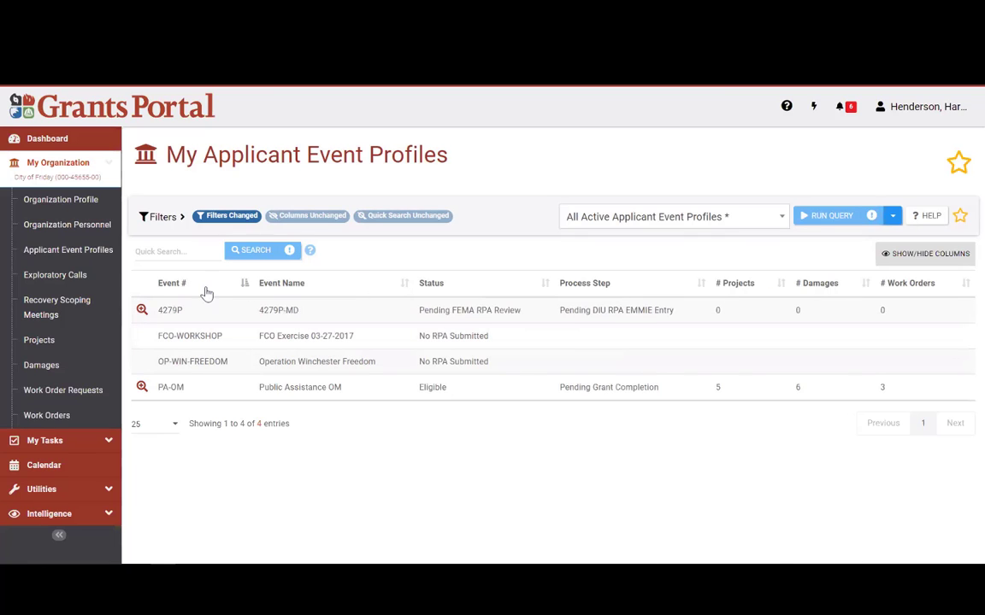
pyautogui.click(244, 284)
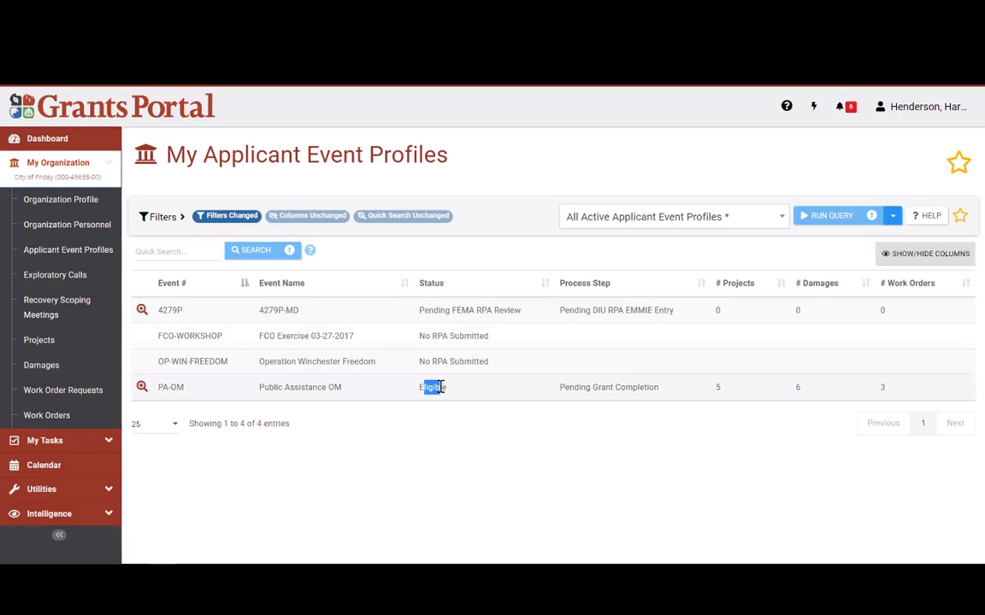
pyautogui.moveTo(559, 392); pyautogui.dragTo(666, 394)
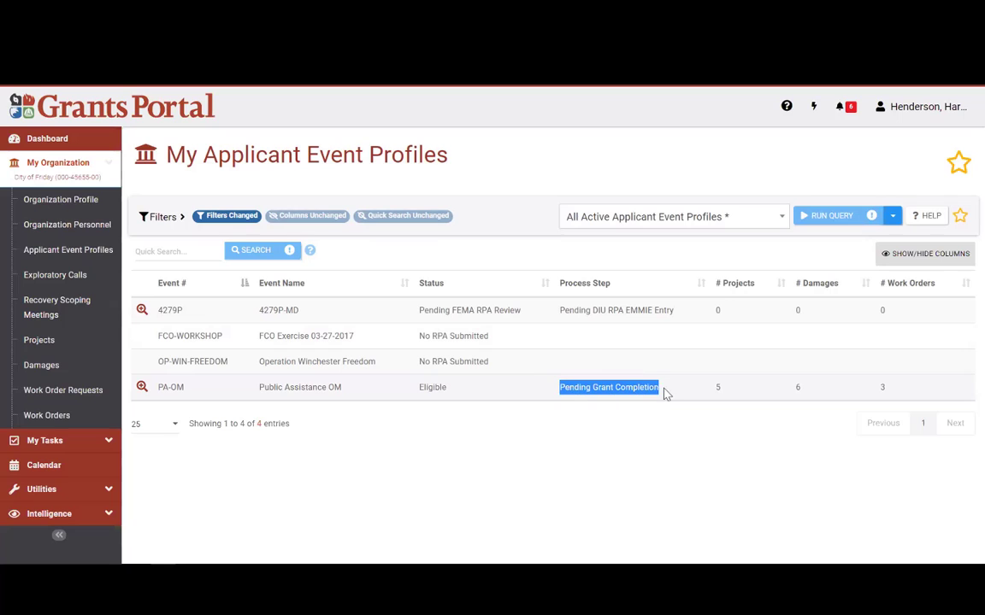
pyautogui.click(142, 389)
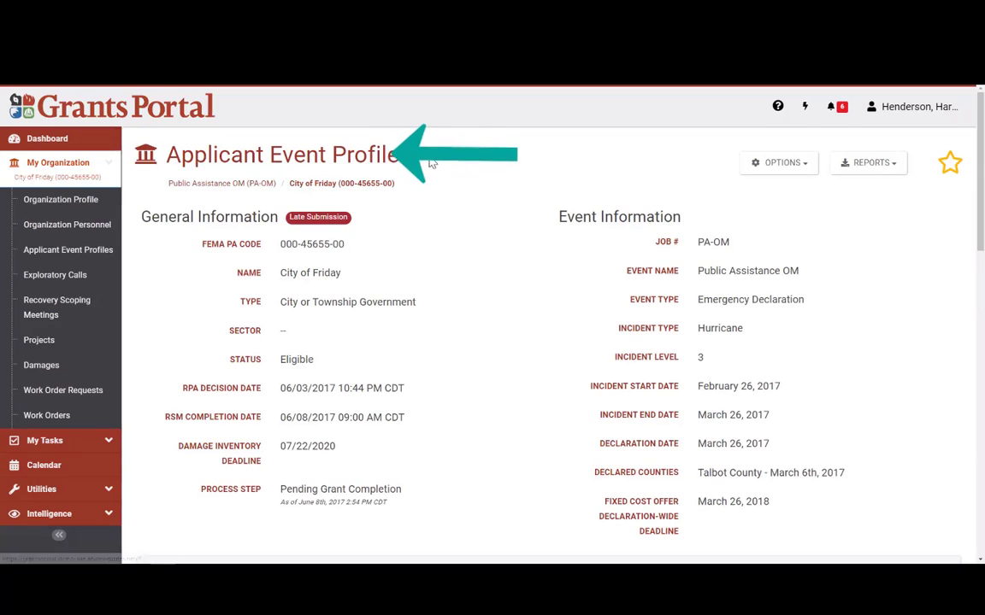
pyautogui.moveTo(400, 155); pyautogui.dragTo(163, 159)
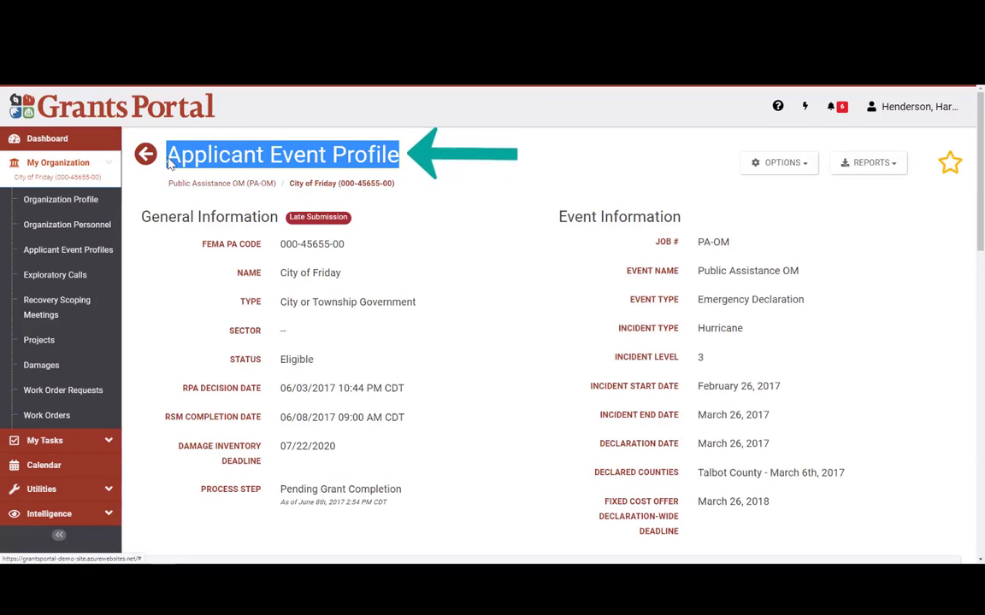
pyautogui.click(464, 161)
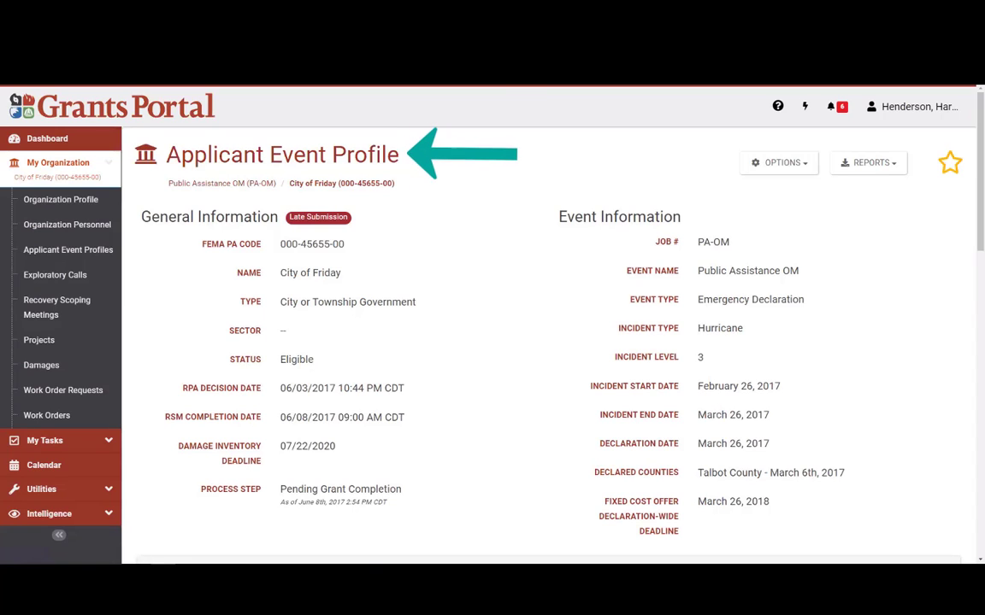
pyautogui.moveTo(400, 157); pyautogui.dragTo(165, 164)
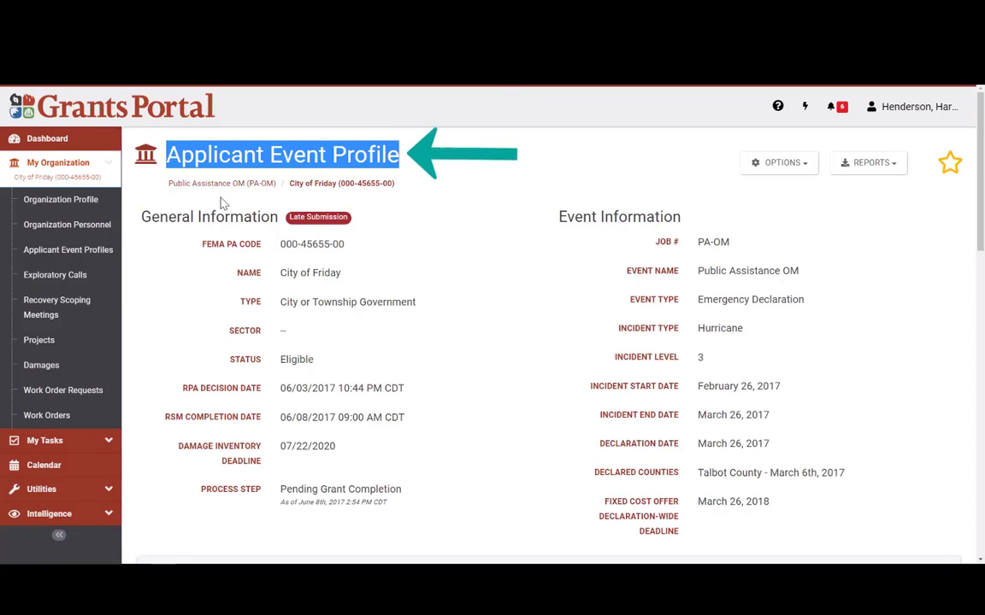
pyautogui.click(200, 182)
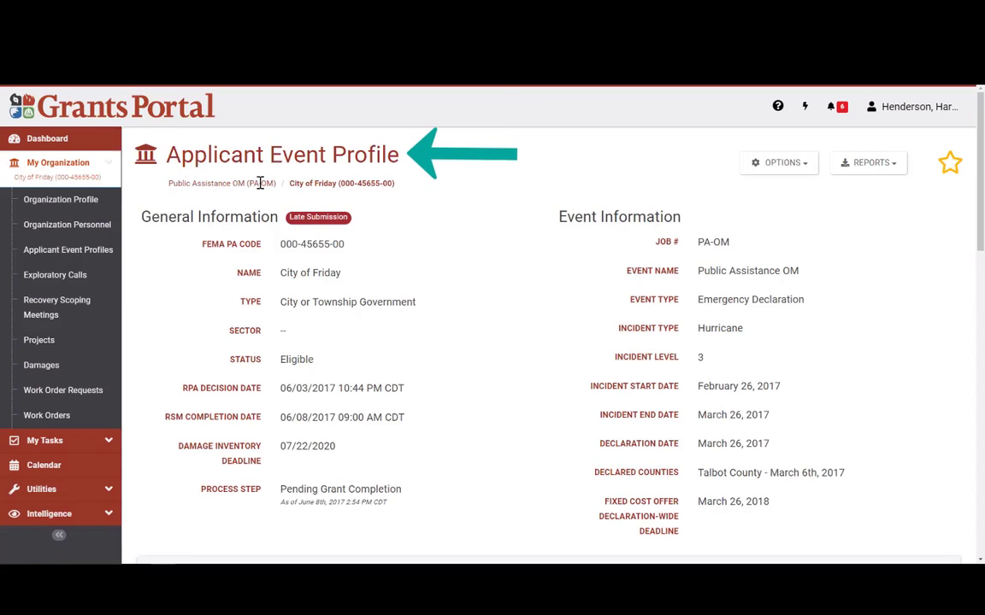
pyautogui.scroll(-1, 481, 269)
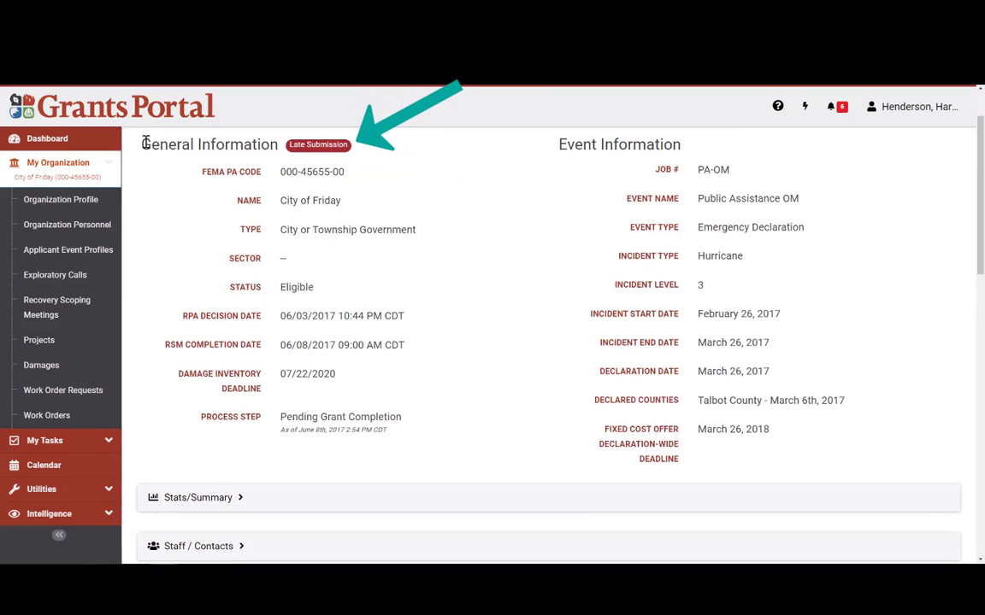
pyautogui.moveTo(140, 143)
pyautogui.mouseDown()
pyautogui.moveTo(303, 161)
pyautogui.moveTo(253, 197)
pyautogui.moveTo(278, 237)
pyautogui.moveTo(422, 242)
pyautogui.mouseUp()
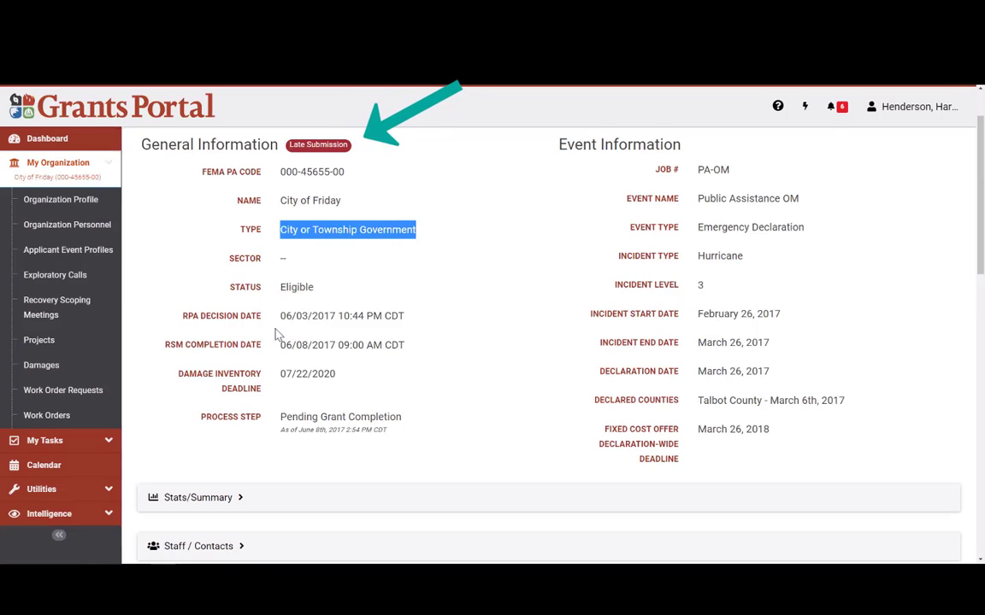
pyautogui.click(276, 291)
pyautogui.doubleClick(282, 288)
pyautogui.click(424, 315)
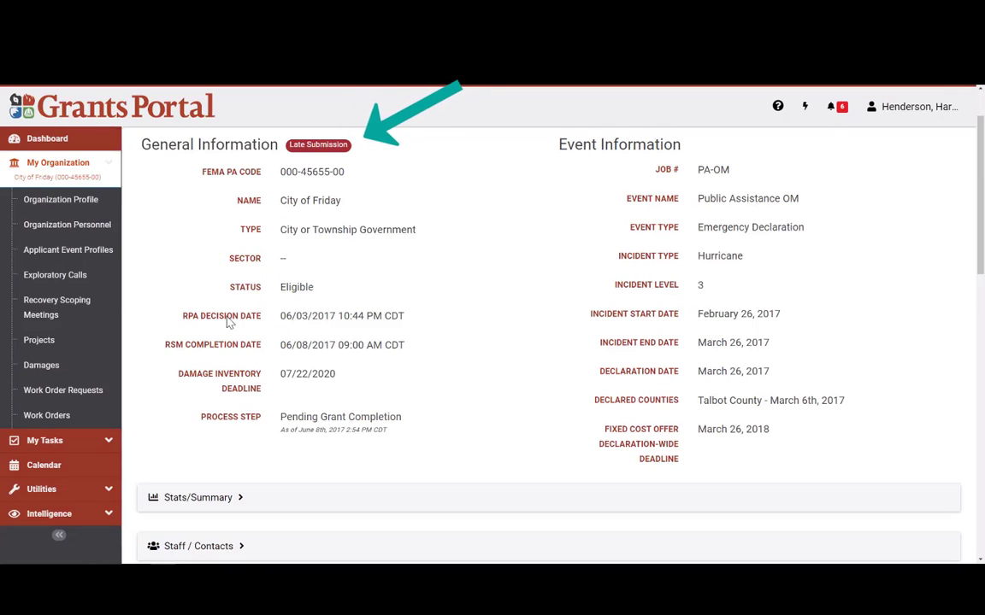
pyautogui.moveTo(276, 313); pyautogui.dragTo(400, 381)
pyautogui.click(571, 285)
pyautogui.moveTo(560, 143); pyautogui.dragTo(703, 151)
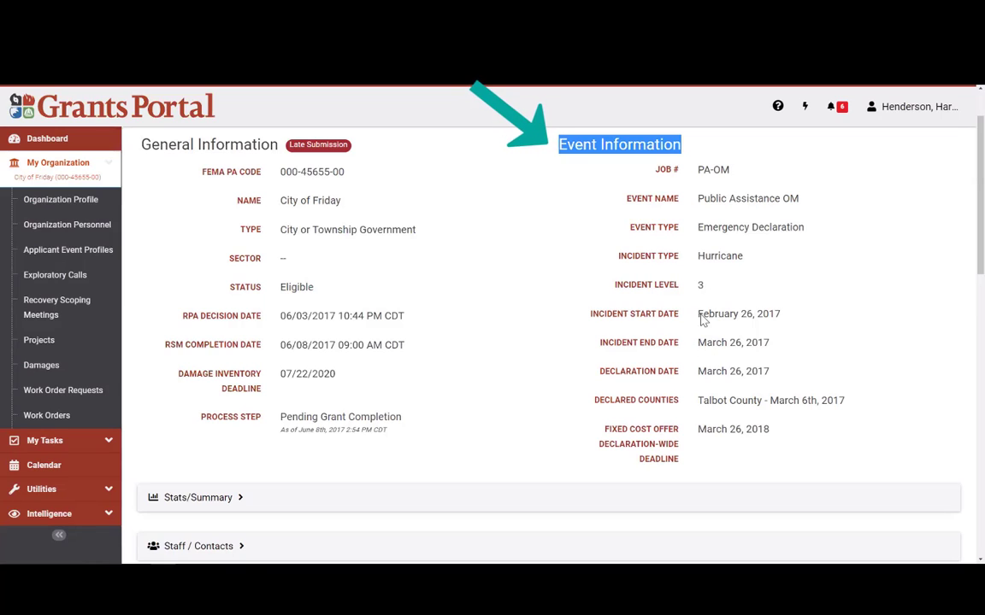
pyautogui.moveTo(688, 378); pyautogui.dragTo(758, 371)
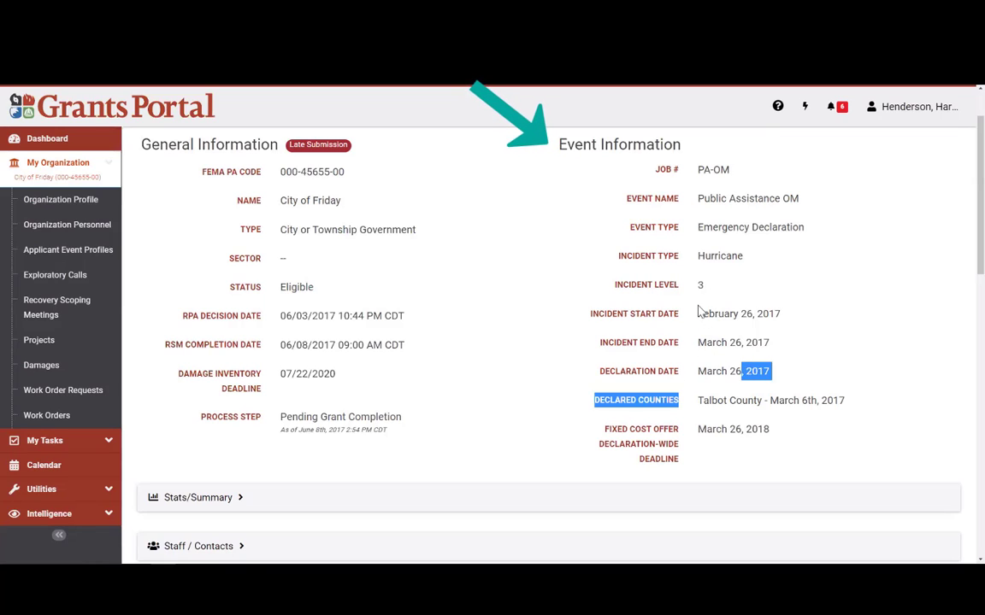
pyautogui.moveTo(698, 314); pyautogui.dragTo(765, 314)
pyautogui.click(765, 313)
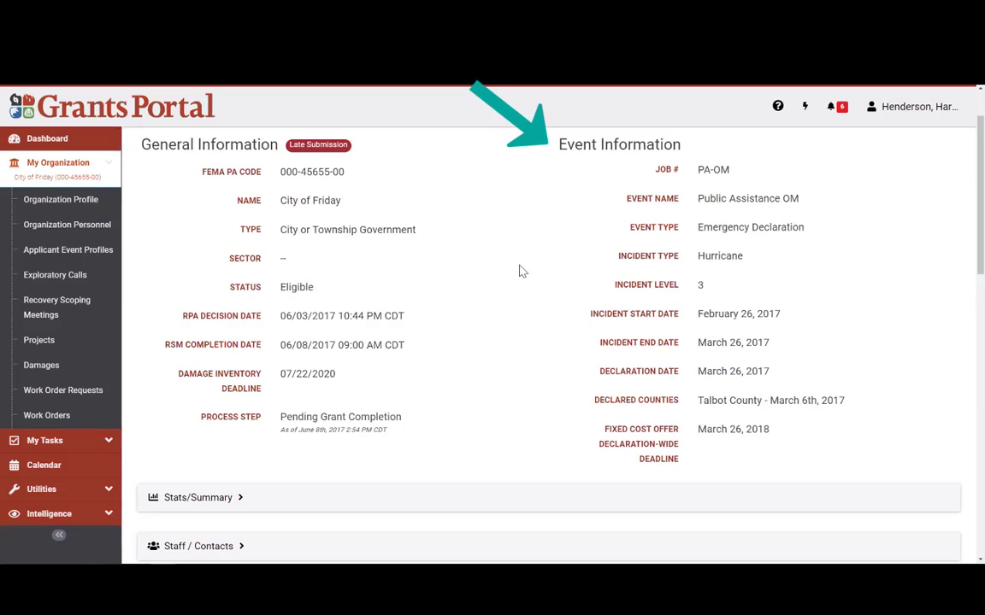
pyautogui.scroll(-1, 519, 270)
pyautogui.scroll(3, 521, 278)
pyautogui.scroll(-2, 527, 281)
pyautogui.scroll(2, 527, 281)
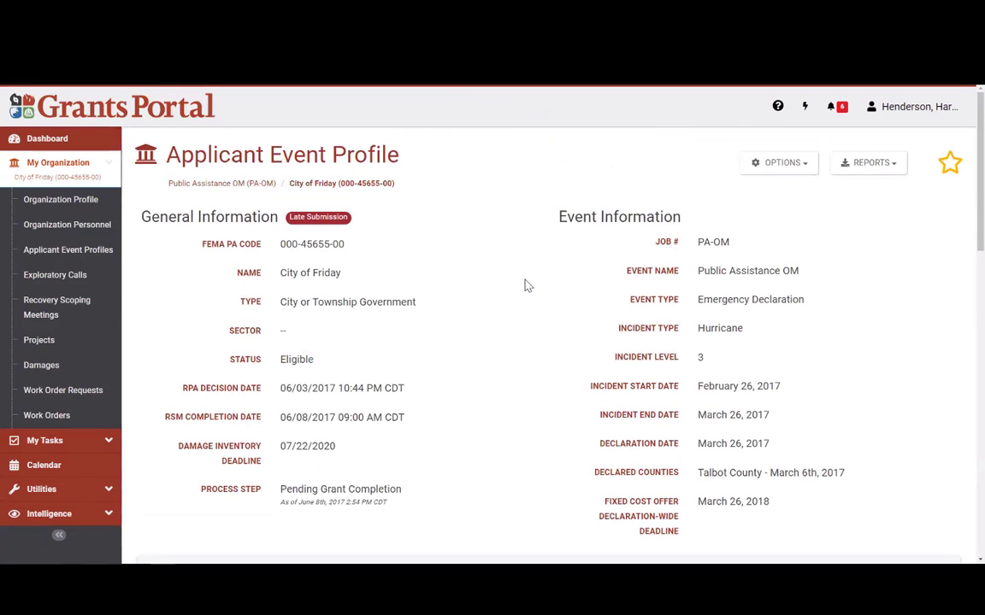
pyautogui.scroll(-1, 494, 289)
pyautogui.scroll(1, 494, 289)
pyautogui.moveTo(386, 165); pyautogui.dragTo(154, 152)
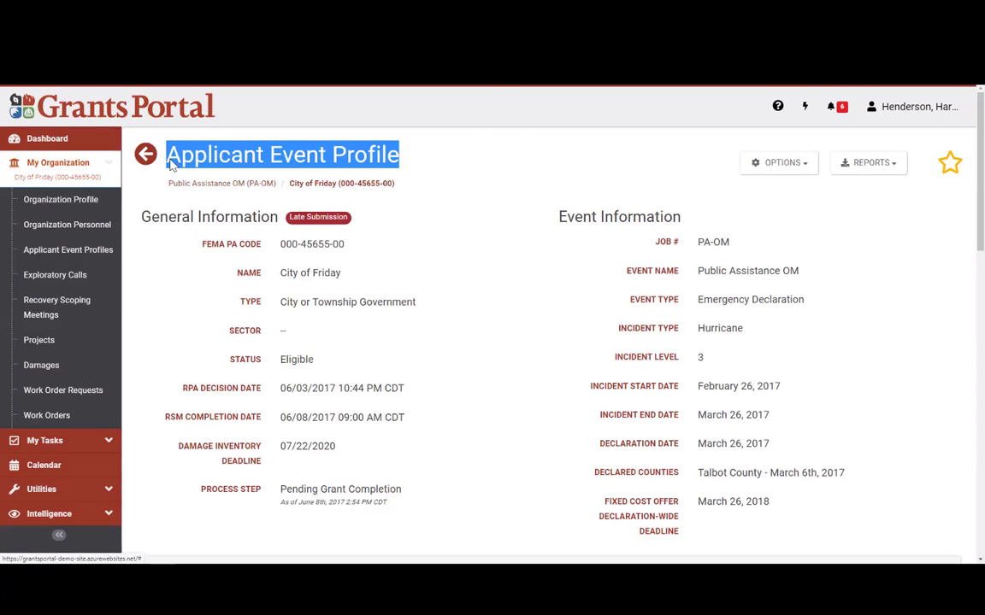
pyautogui.click(511, 278)
# Step: Scroll the Public Assistance OM profile down to the Stats/Summary through Damage Inventory section headers
pyautogui.scroll(-3, 505, 277)
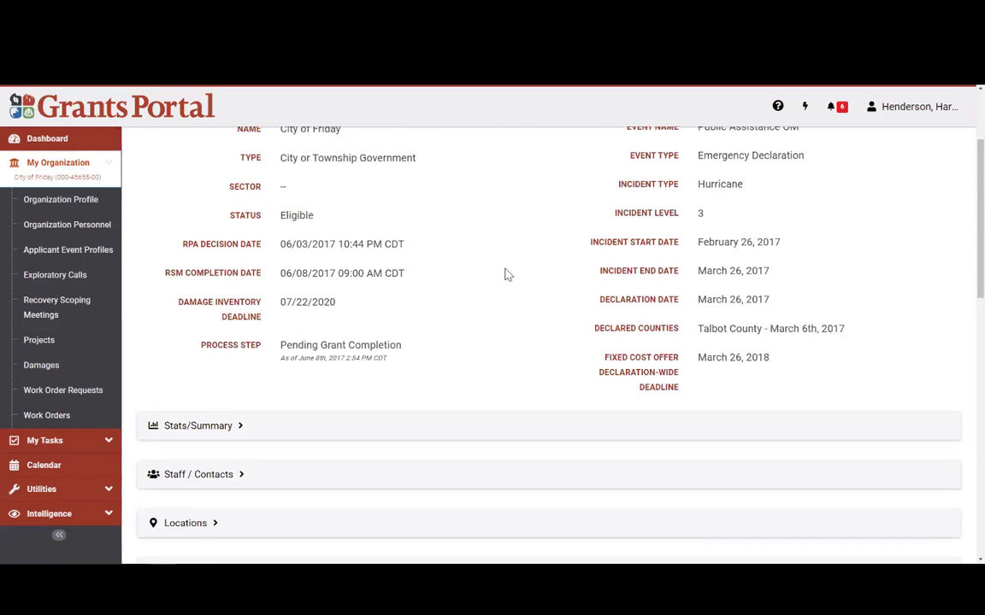
pyautogui.scroll(-3, 410, 316)
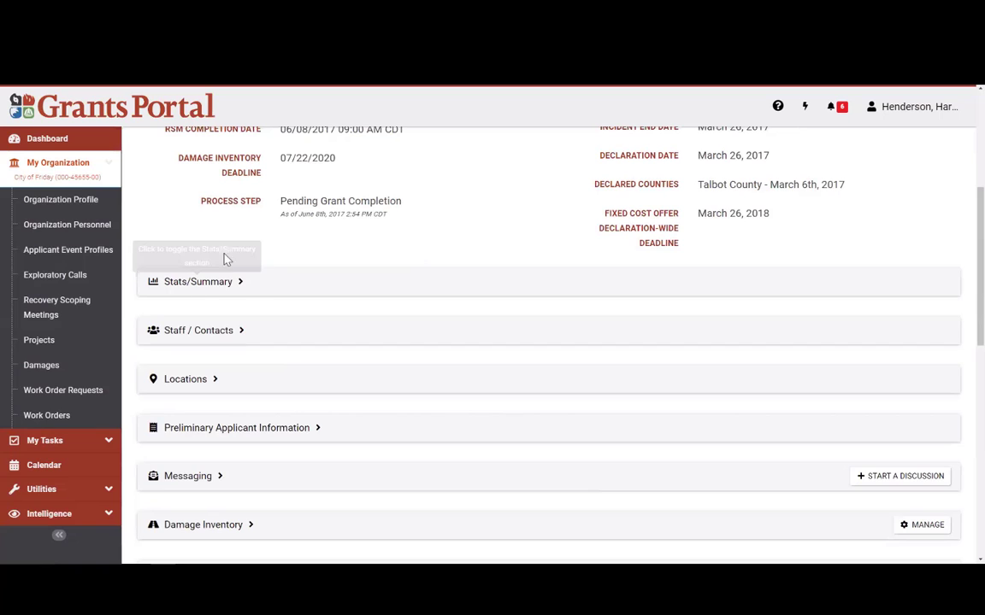
# Step: Expand Stats/Summary and highlight the Cost Summary's $23,939,443.00 approximate cost
pyautogui.click(190, 289)
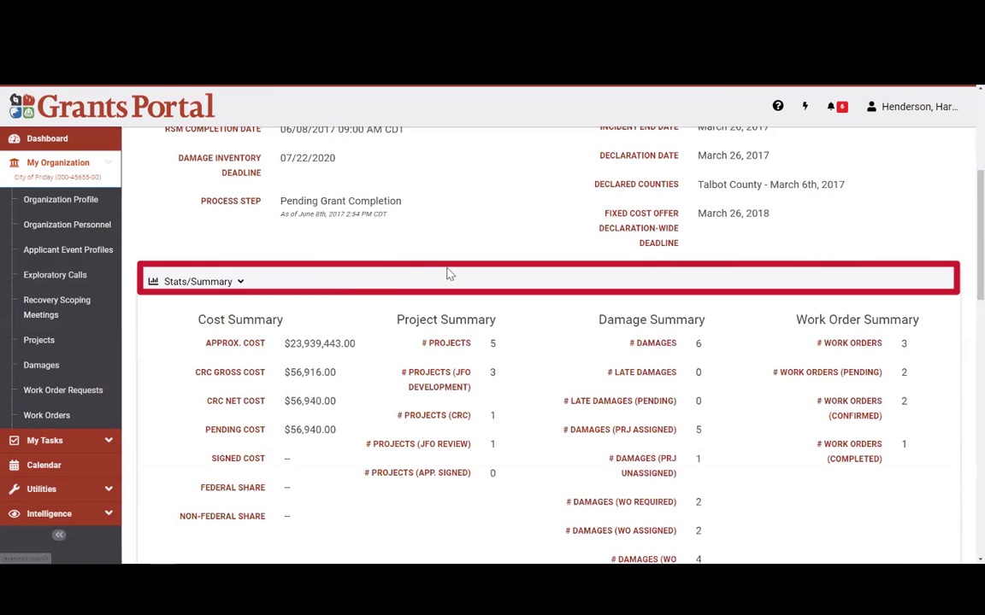
pyautogui.tripleClick(246, 323)
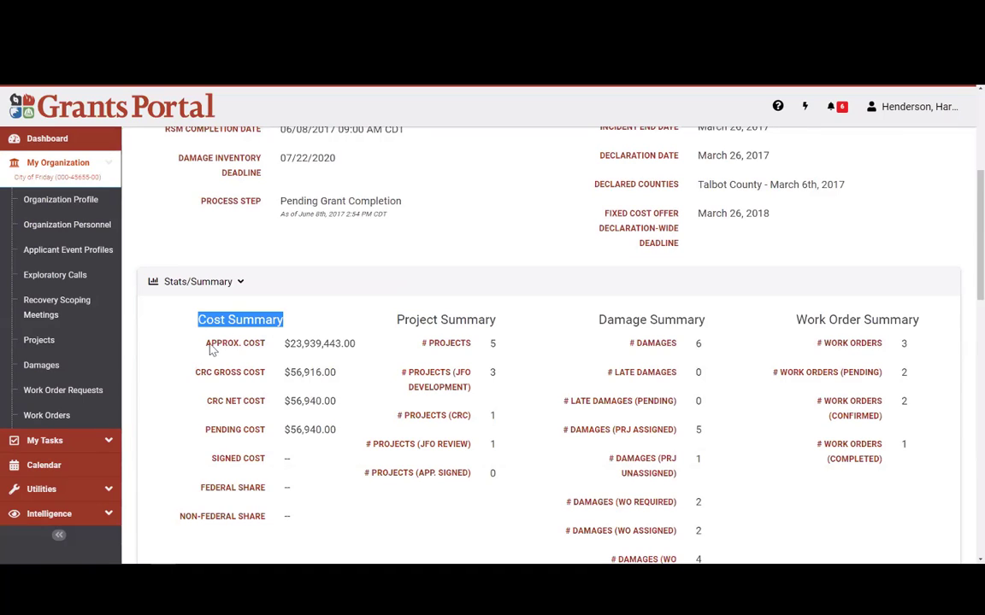
pyautogui.moveTo(205, 348); pyautogui.dragTo(267, 349)
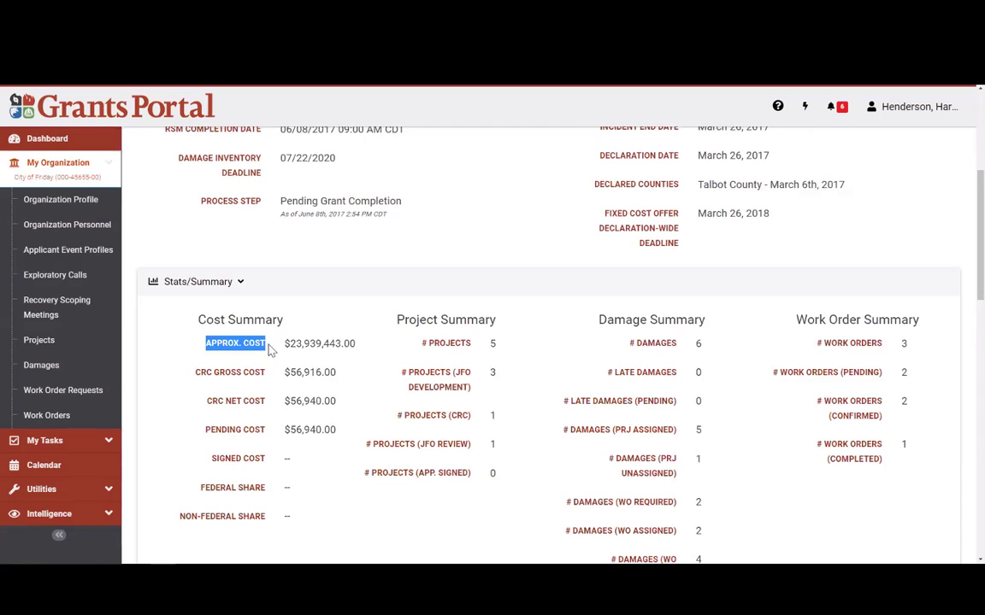
pyautogui.click(264, 393)
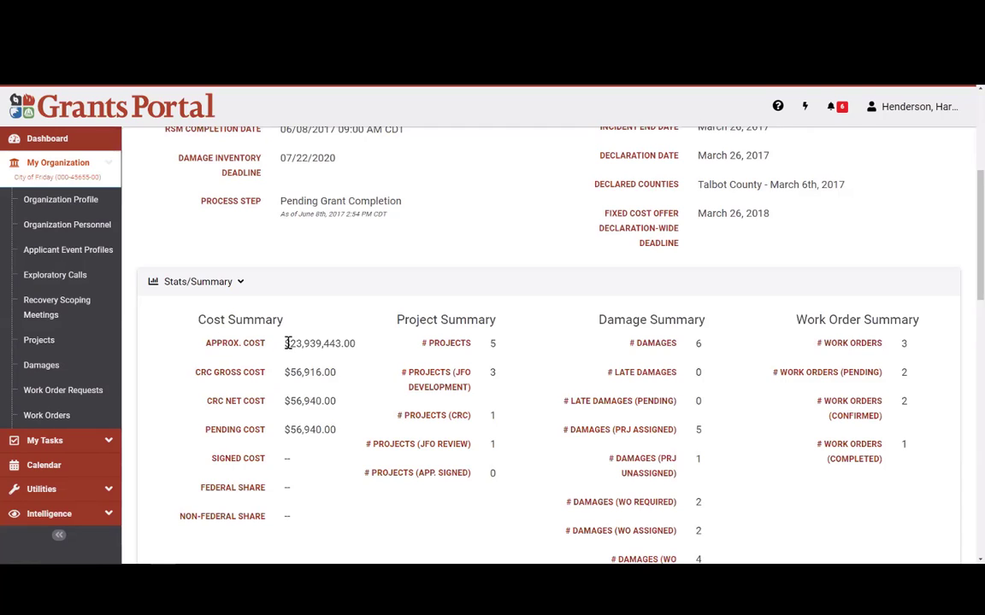
pyautogui.moveTo(287, 343); pyautogui.dragTo(365, 351)
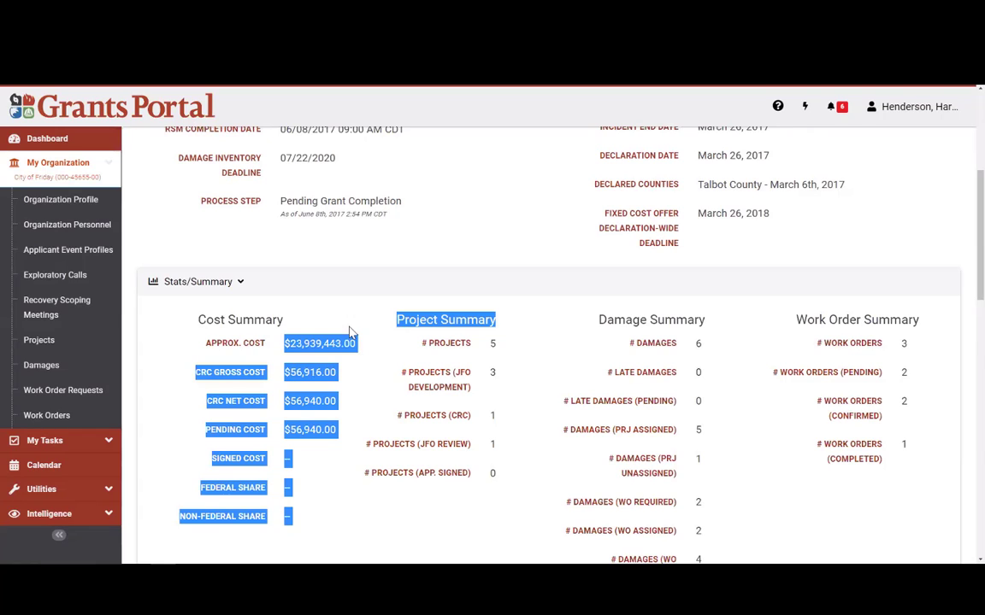
pyautogui.click(318, 316)
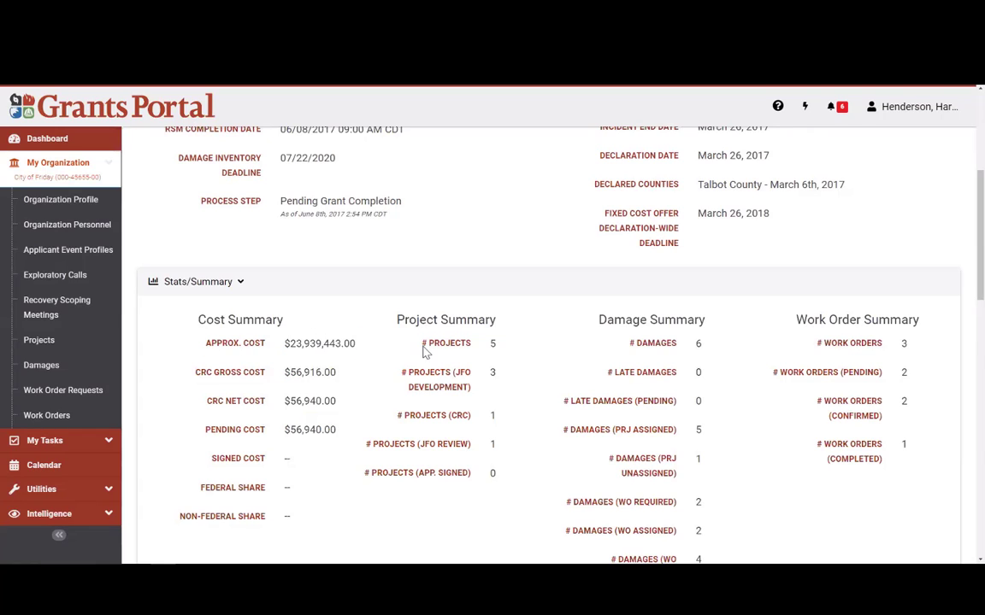
# Step: Highlight the Project Summary figures: 5 projects, plus the JFO, CRC and APP. SIGNED counts
pyautogui.moveTo(423, 347); pyautogui.dragTo(481, 345)
pyautogui.click(515, 357)
pyautogui.moveTo(488, 372); pyautogui.dragTo(503, 378)
pyautogui.doubleClick(463, 373)
pyautogui.click(499, 405)
pyautogui.moveTo(495, 420); pyautogui.dragTo(448, 419)
pyautogui.scroll(-1, 487, 440)
pyautogui.moveTo(504, 403); pyautogui.dragTo(419, 407)
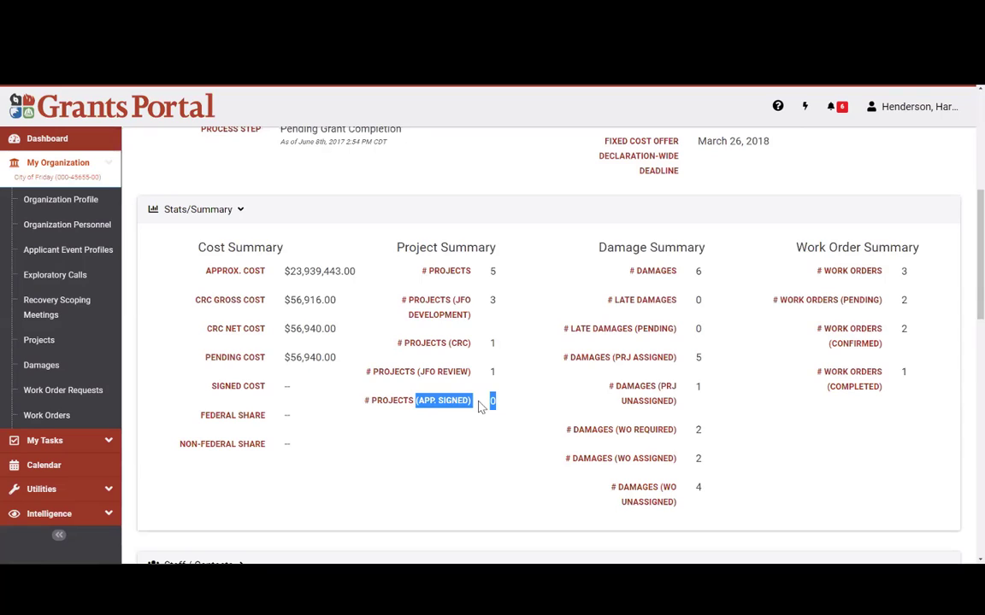
pyautogui.click(519, 365)
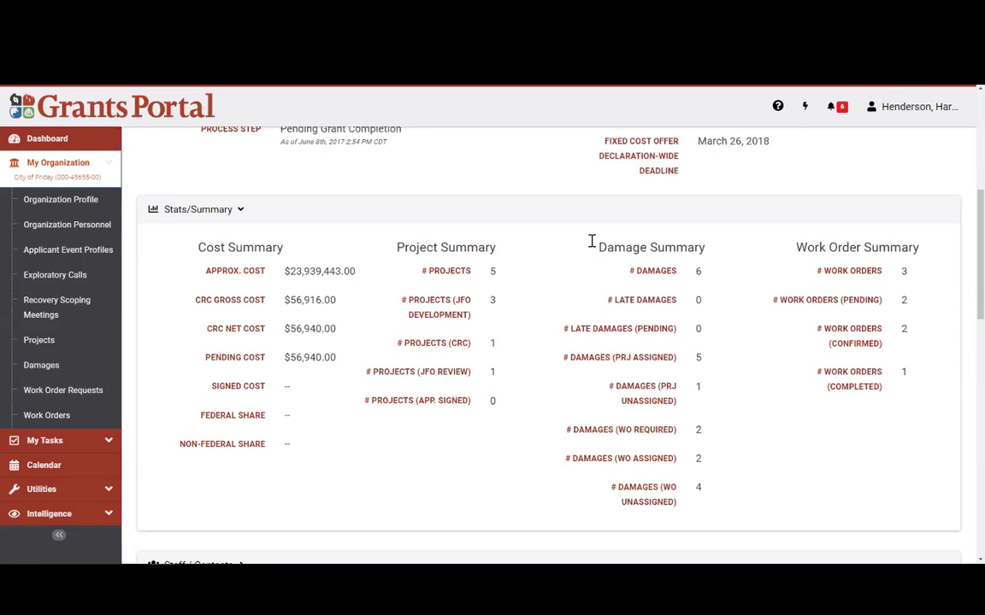
# Step: Highlight the Damage Summary (6 damages) and Work Order Summary (3 work orders) headings
pyautogui.moveTo(590, 242); pyautogui.dragTo(715, 254)
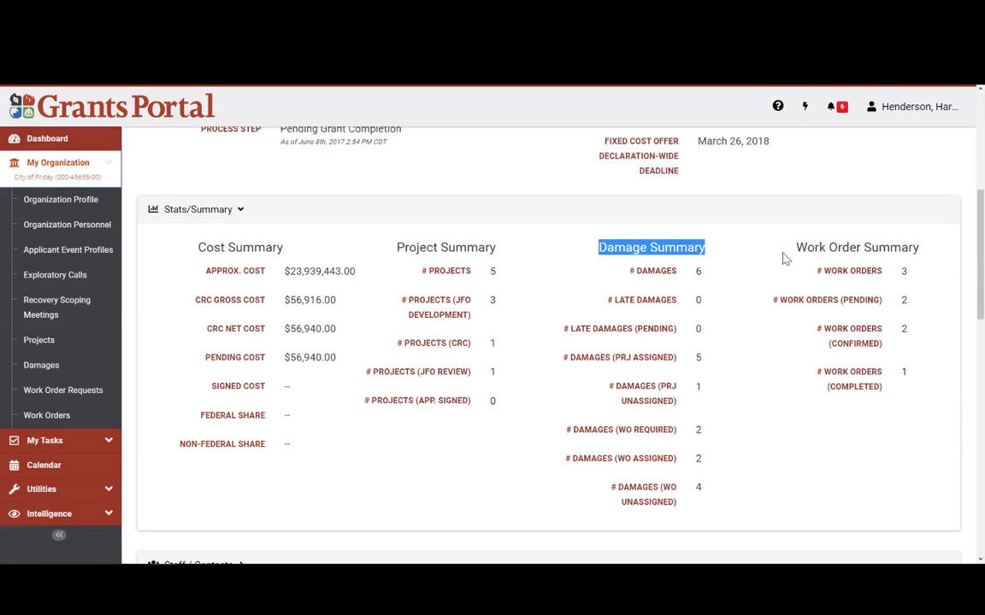
pyautogui.moveTo(790, 249); pyautogui.dragTo(923, 248)
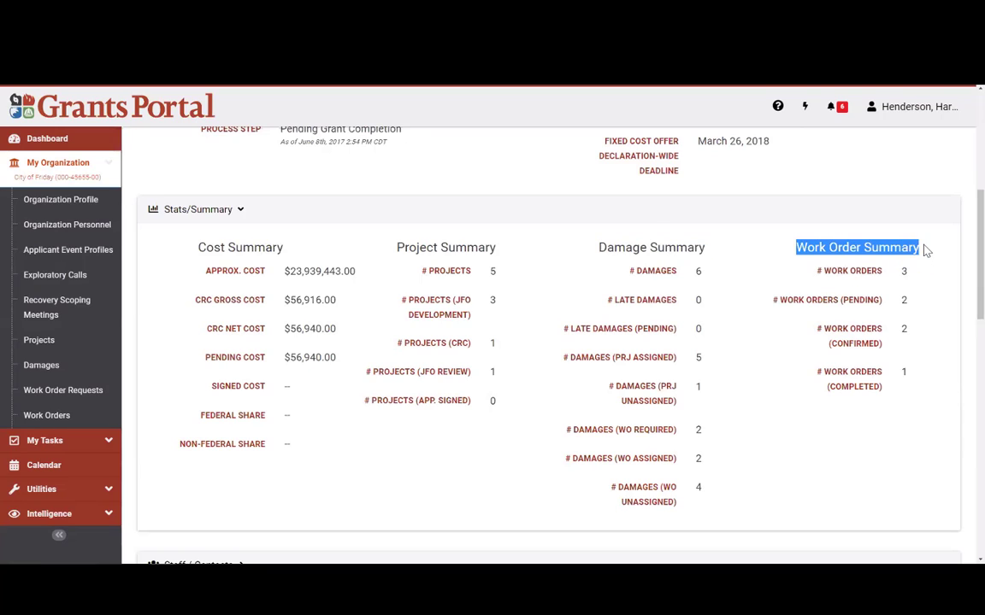
pyautogui.click(795, 254)
pyautogui.moveTo(797, 248); pyautogui.dragTo(861, 247)
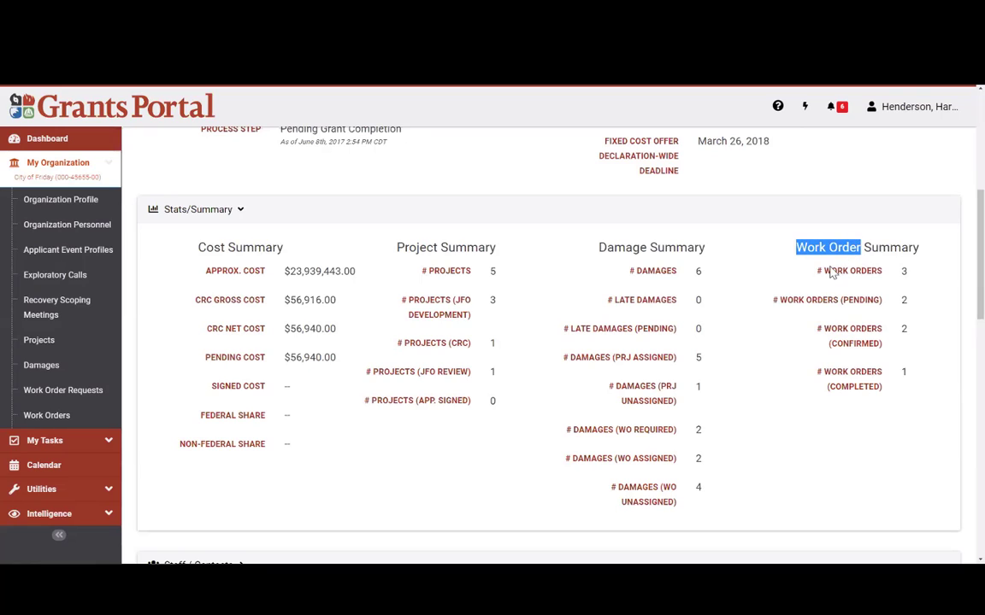
pyautogui.click(800, 256)
pyautogui.moveTo(796, 248); pyautogui.dragTo(865, 248)
pyautogui.click(769, 369)
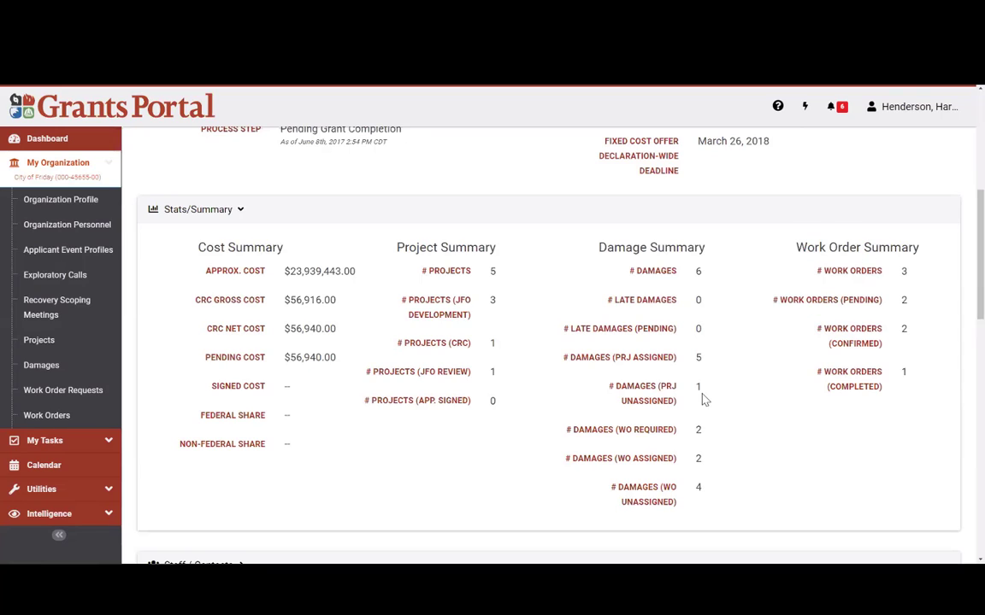
pyautogui.scroll(-2, 742, 343)
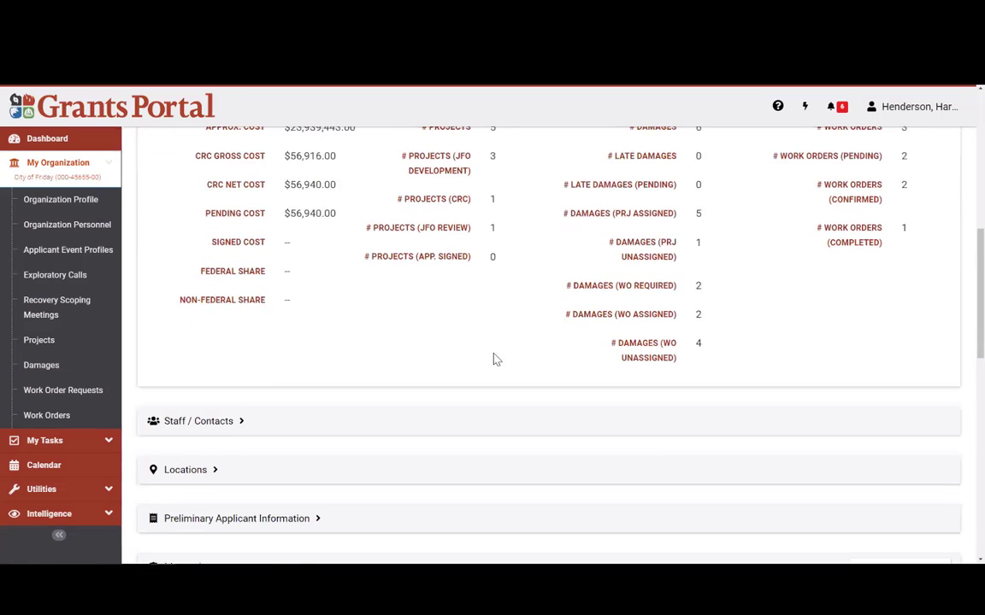
pyautogui.scroll(2, 275, 384)
# Step: Collapse Stats/Summary, expand Staff / Contacts, and highlight the FEMA Primary and Alternate PDMG contacts
pyautogui.click(218, 216)
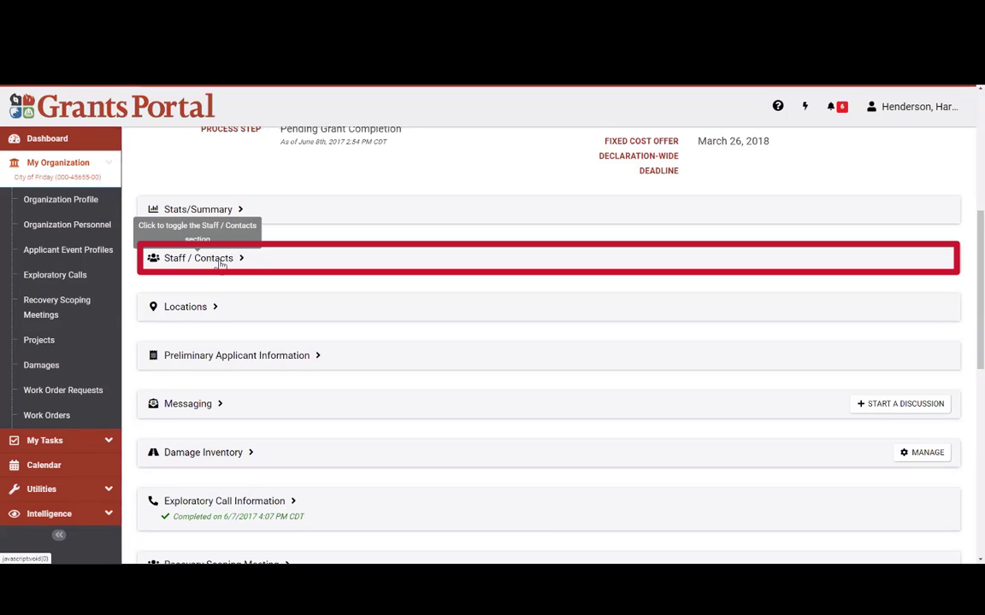
pyautogui.click(221, 263)
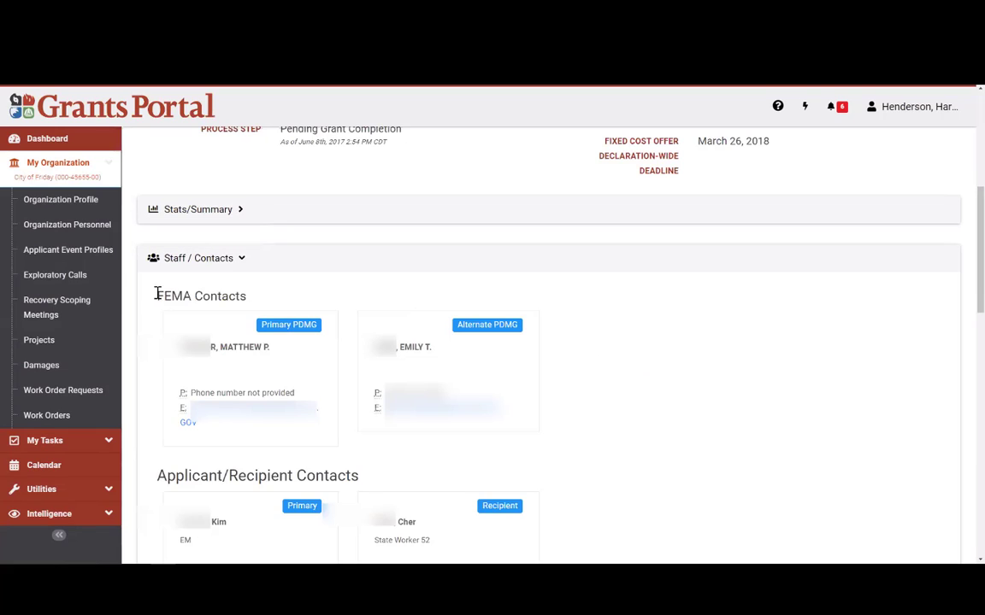
pyautogui.moveTo(154, 294); pyautogui.dragTo(274, 299)
pyautogui.click(393, 289)
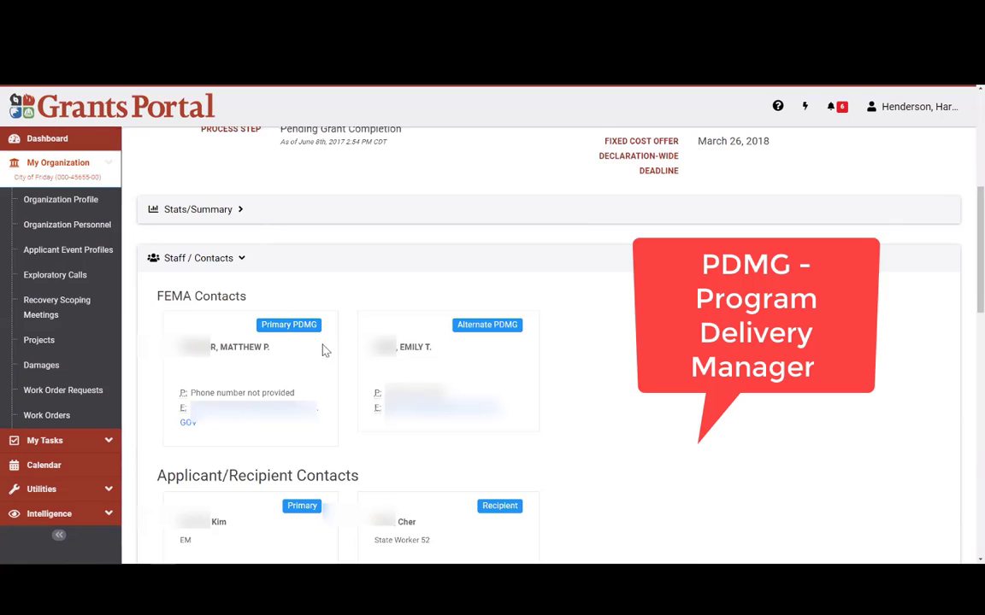
pyautogui.moveTo(295, 325); pyautogui.dragTo(325, 379)
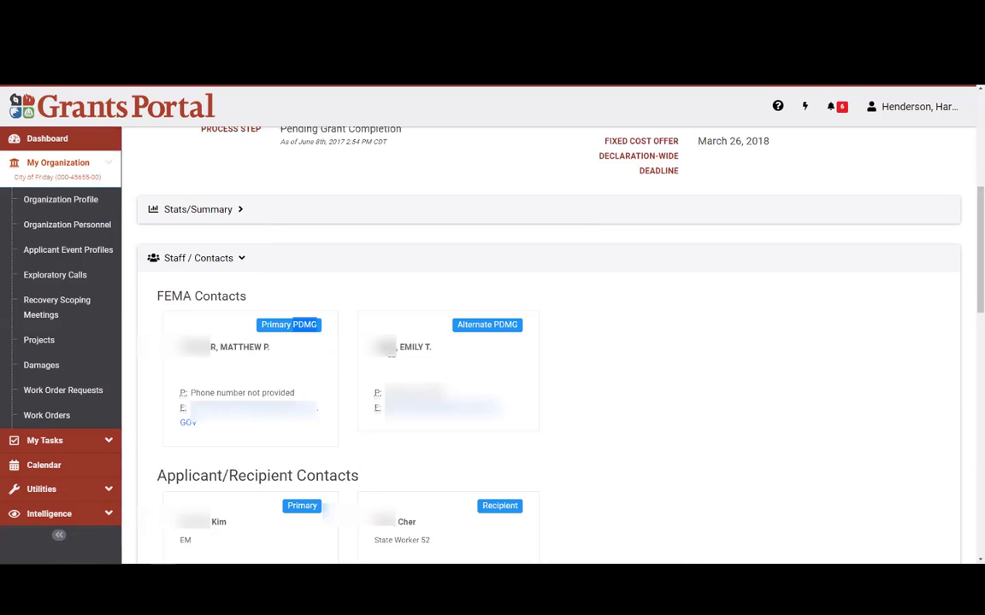
pyautogui.moveTo(457, 325); pyautogui.dragTo(508, 323)
pyautogui.click(510, 324)
# Step: Highlight the Applicant/Recipient Contacts heading and the recipient contact's name on its card
pyautogui.scroll(-3, 594, 367)
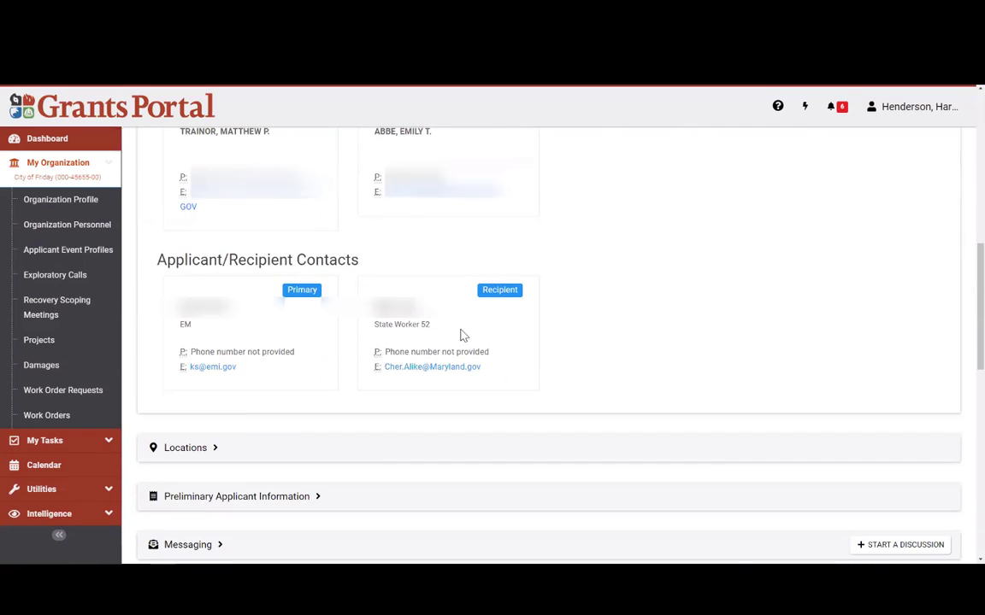
pyautogui.moveTo(151, 263); pyautogui.dragTo(369, 268)
pyautogui.click(163, 301)
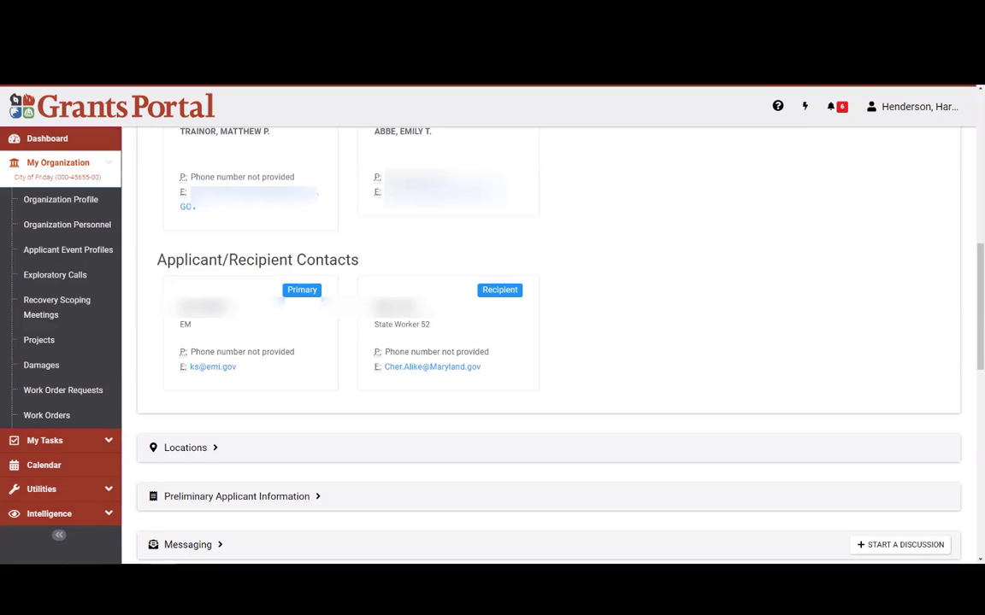
pyautogui.moveTo(229, 260); pyautogui.dragTo(292, 261)
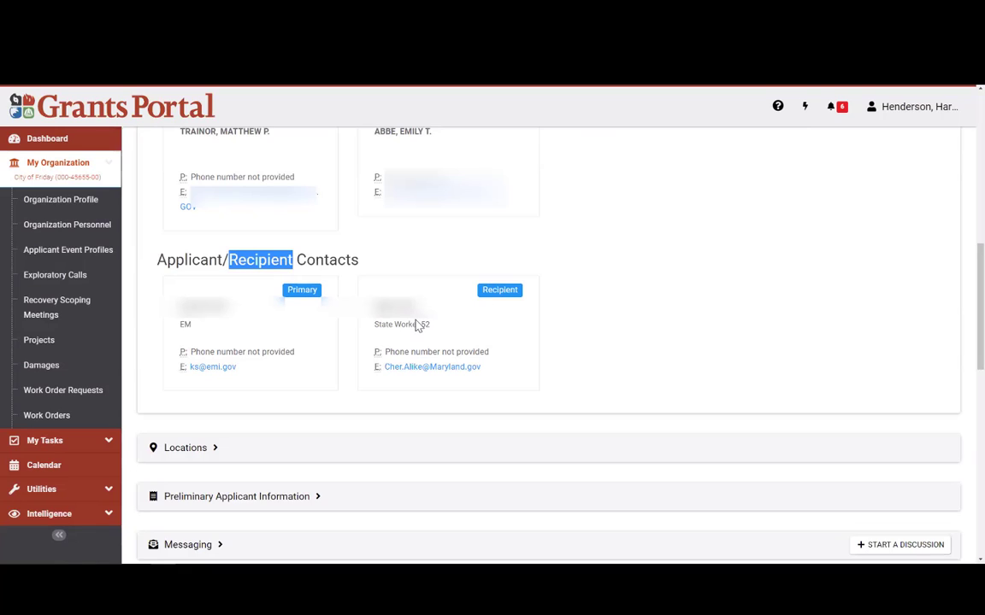
pyautogui.moveTo(373, 317); pyautogui.dragTo(524, 297)
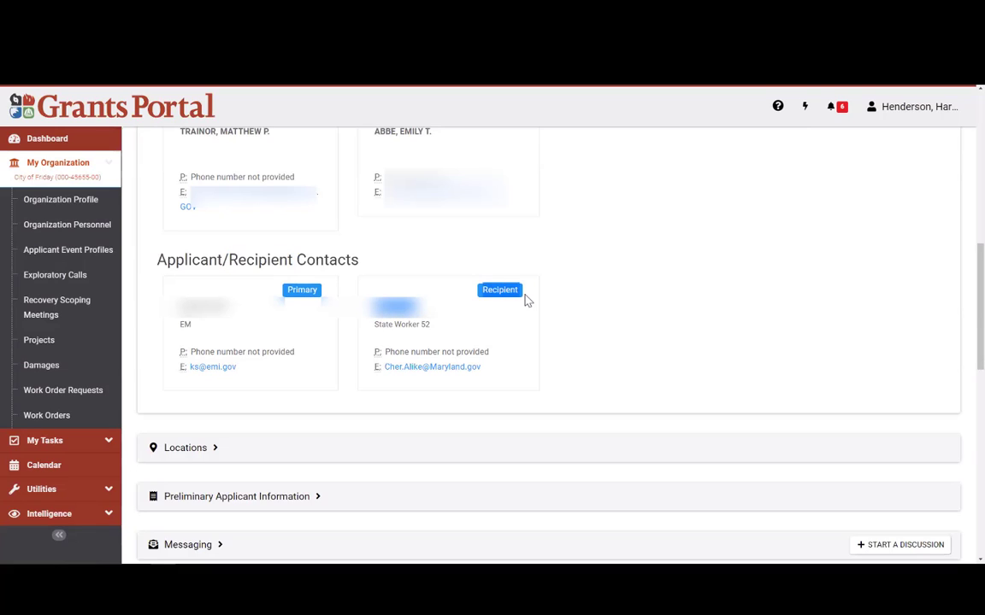
pyautogui.click(521, 297)
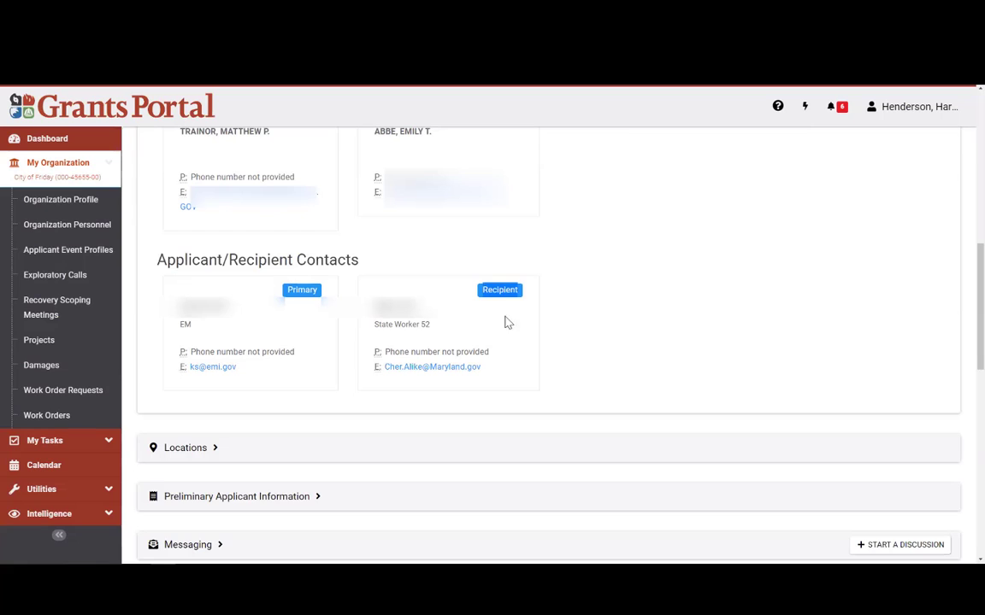
pyautogui.scroll(2, 213, 188)
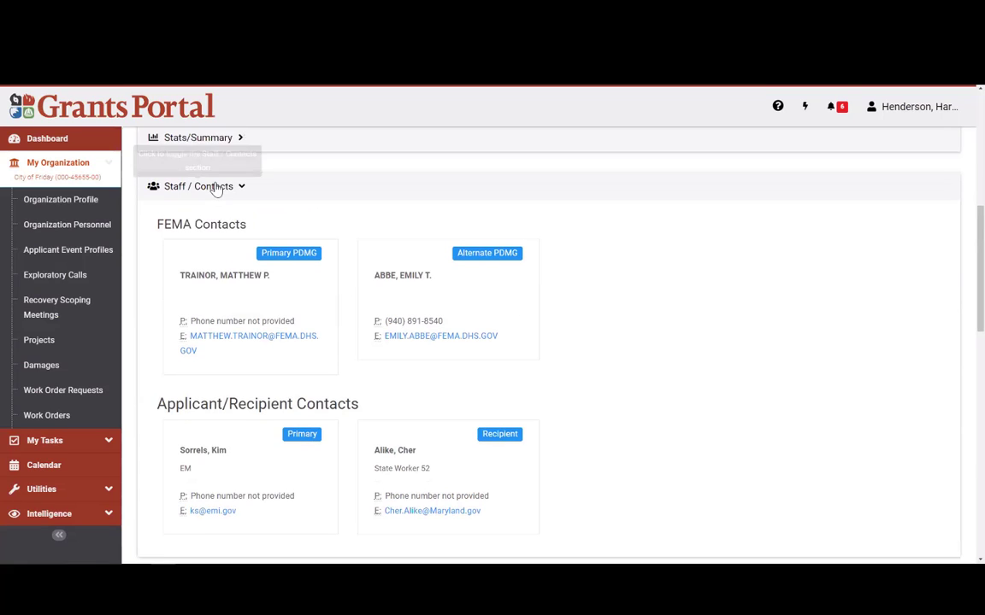
# Step: Collapse Staff / Contacts, expand Locations, and highlight the Physical address card
pyautogui.click(218, 189)
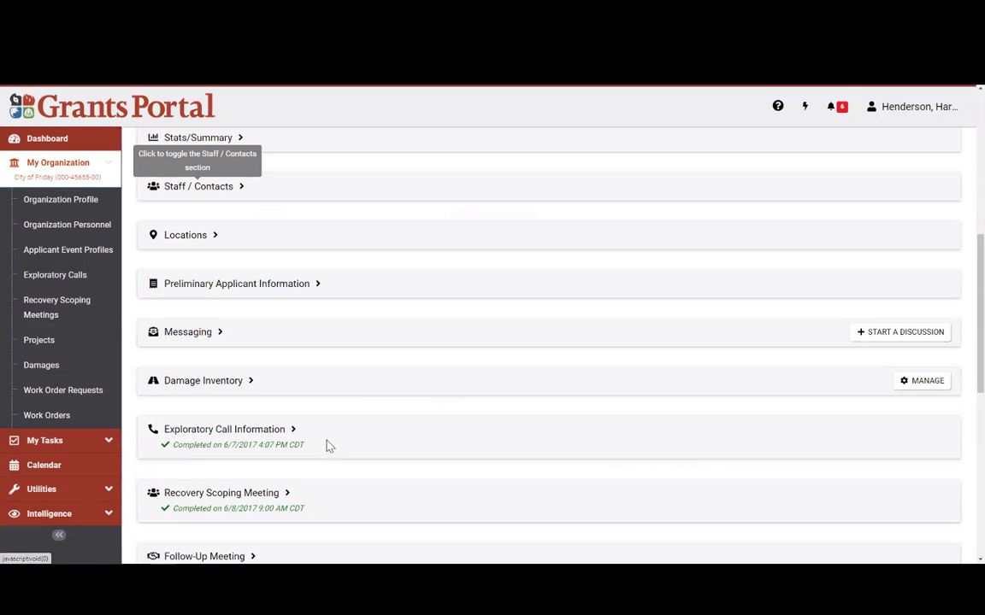
pyautogui.click(189, 238)
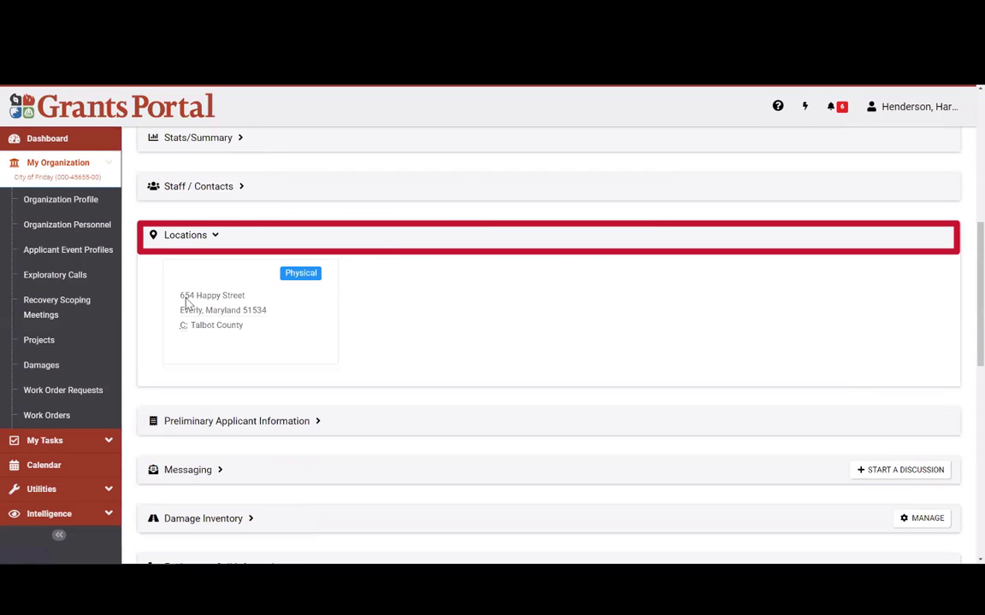
pyautogui.moveTo(246, 328); pyautogui.dragTo(178, 294)
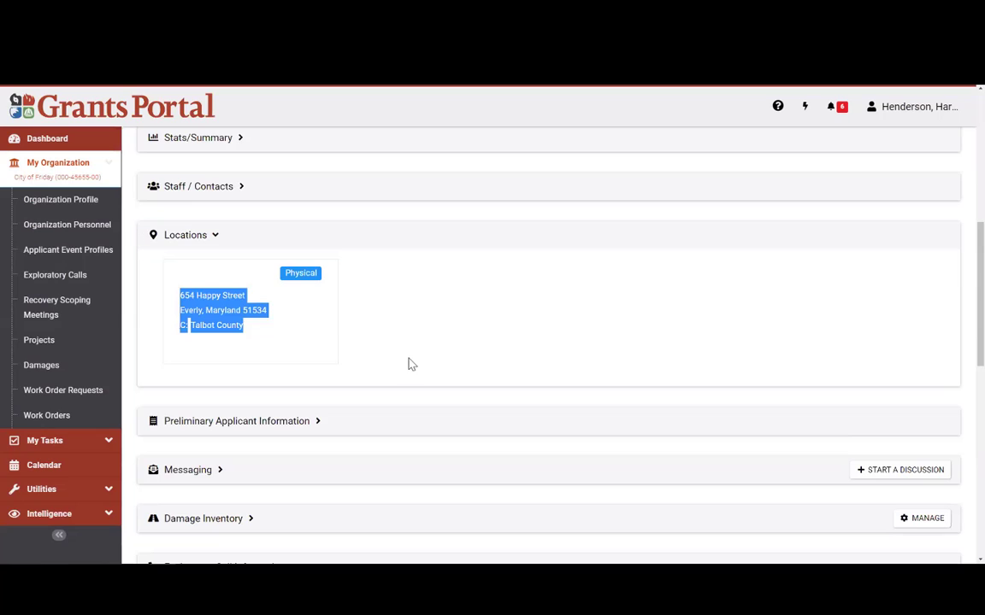
pyautogui.click(374, 347)
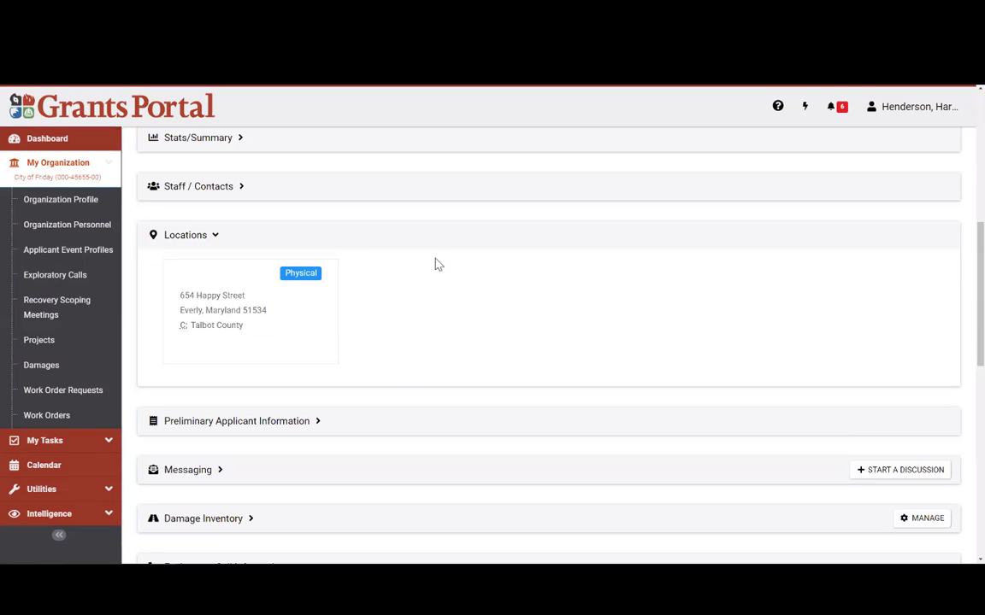
# Step: Collapse Locations, expand Preliminary Applicant Information, and highlight its notice that no RPA Summary exists
pyautogui.click(197, 237)
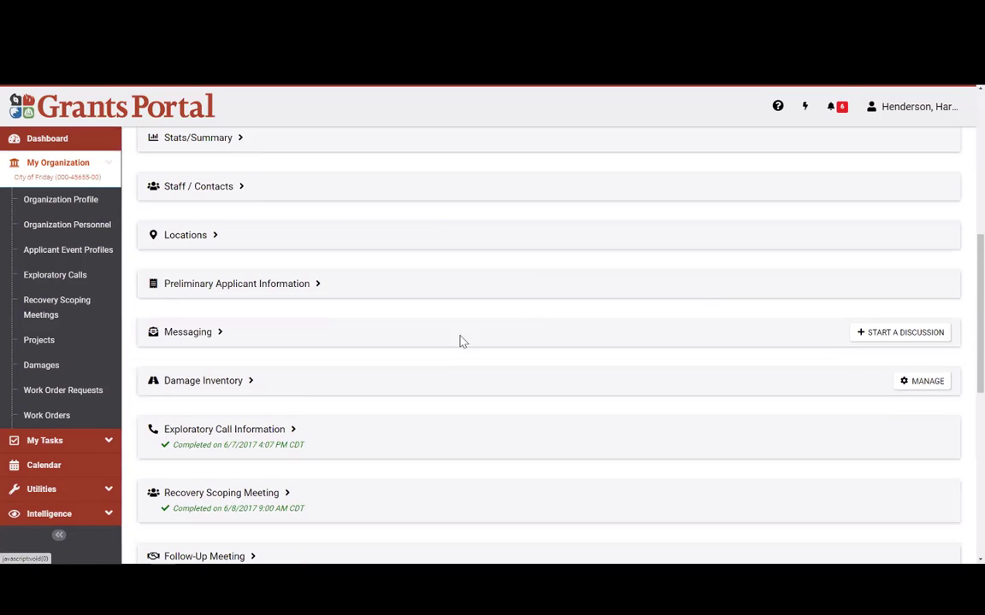
pyautogui.click(199, 287)
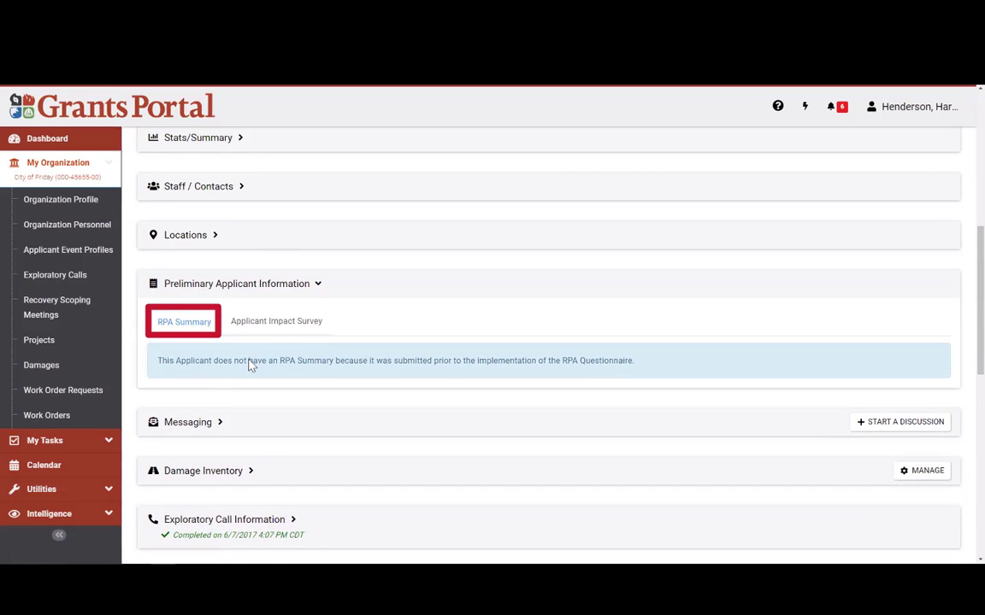
pyautogui.scroll(-1, 249, 367)
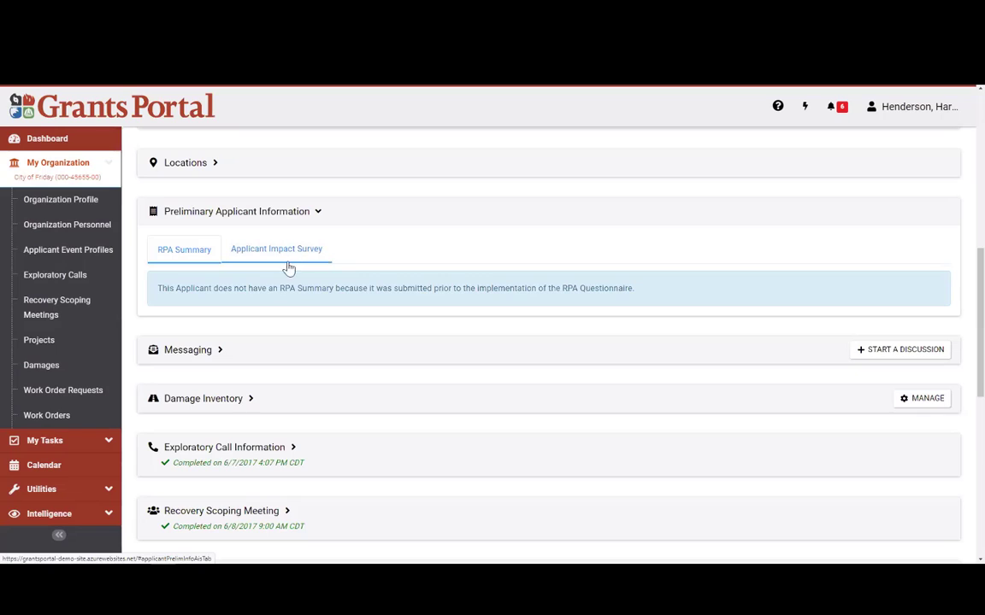
pyautogui.moveTo(155, 288); pyautogui.dragTo(640, 295)
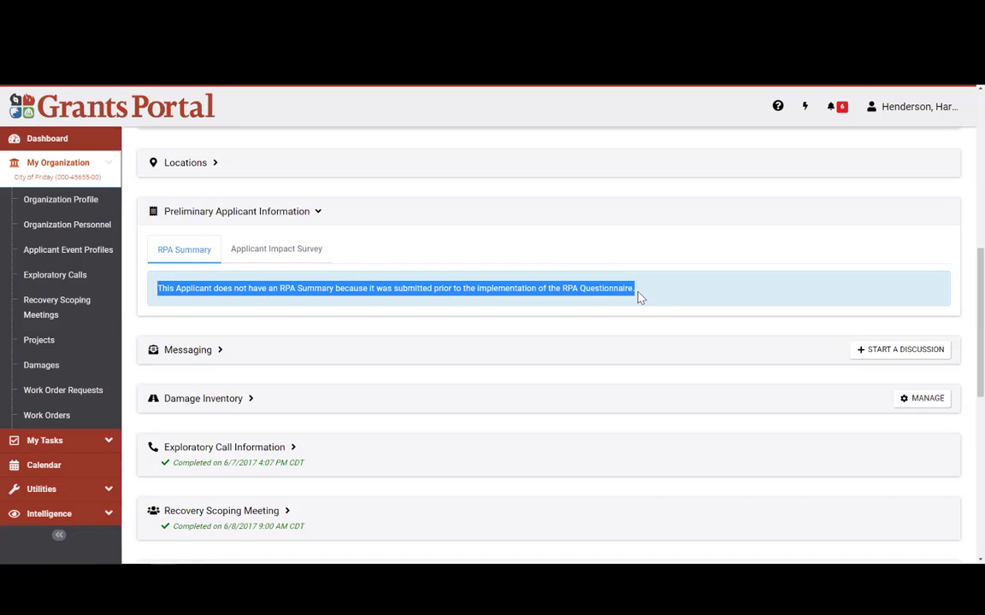
pyautogui.click(190, 291)
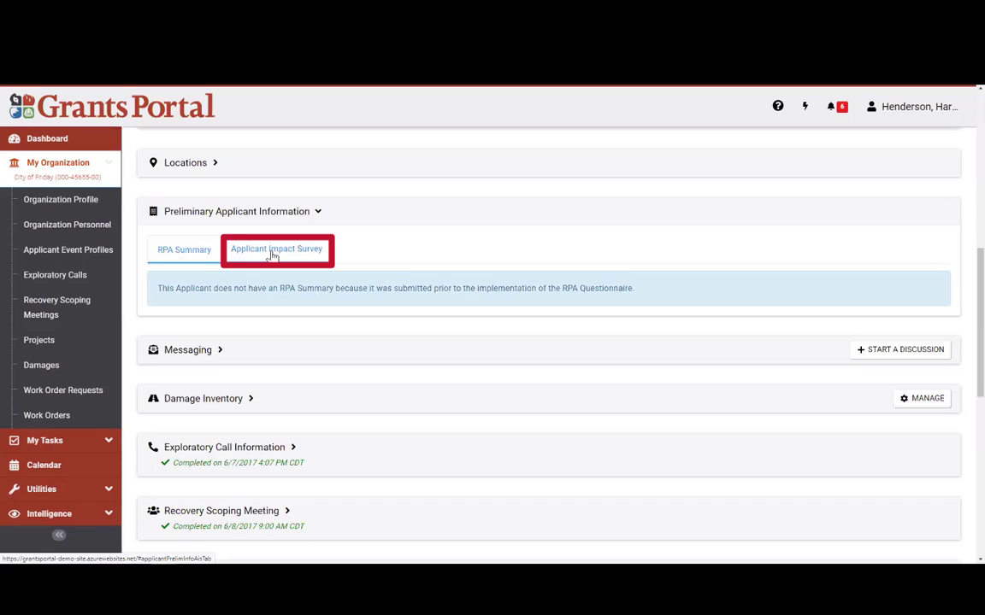
# Step: Switch to the Applicant Impact Survey tab and repeatedly highlight its notice that no survey exists
pyautogui.click(273, 254)
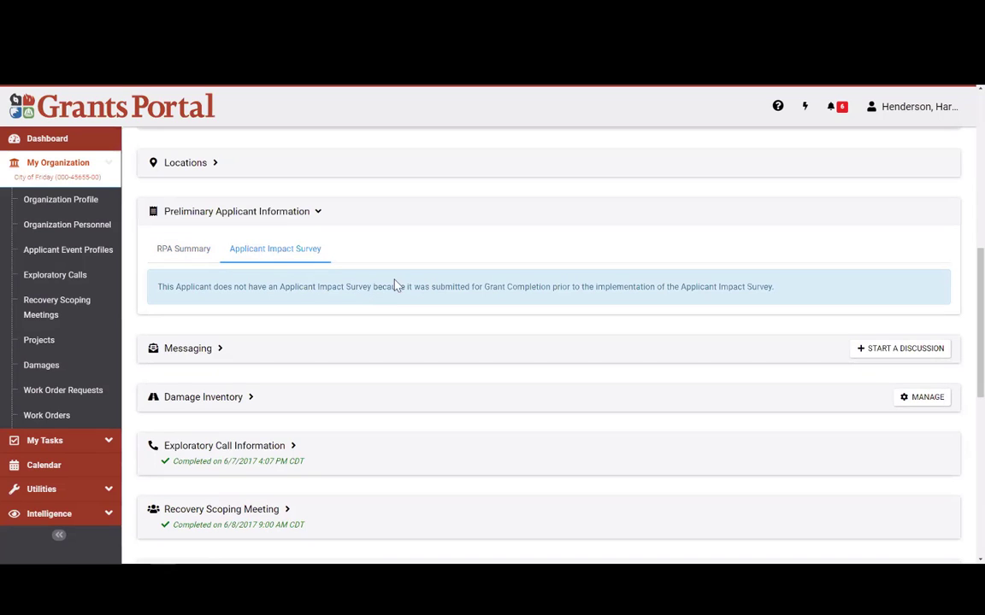
pyautogui.moveTo(158, 286); pyautogui.dragTo(775, 291)
pyautogui.click(291, 282)
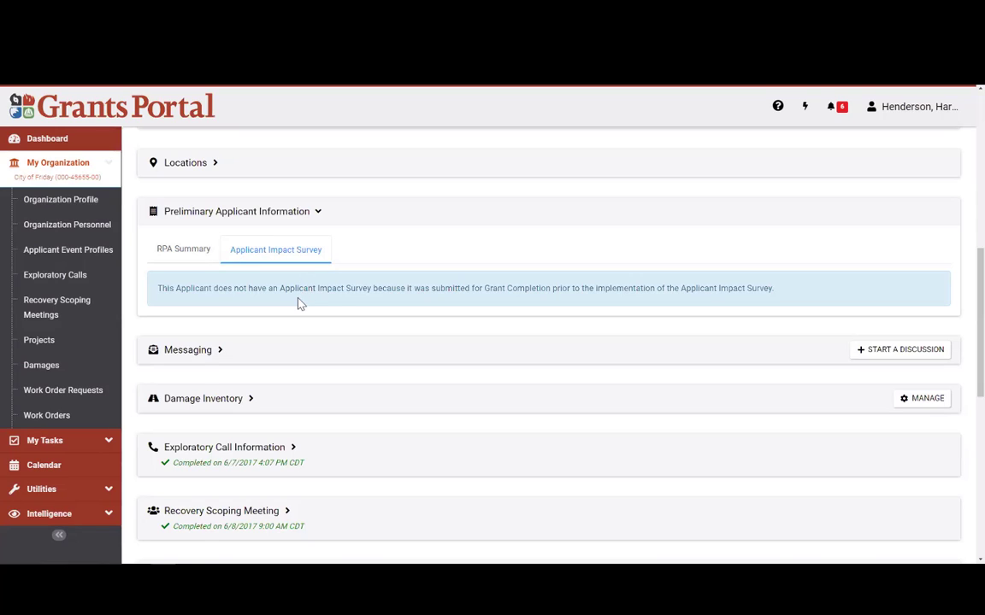
pyautogui.moveTo(161, 289); pyautogui.dragTo(773, 287)
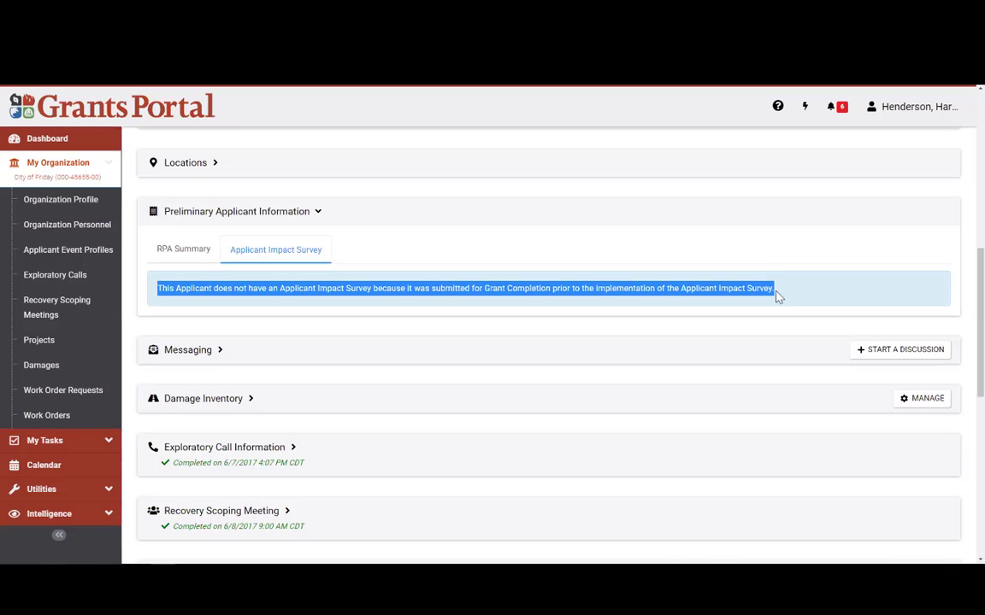
pyautogui.click(329, 338)
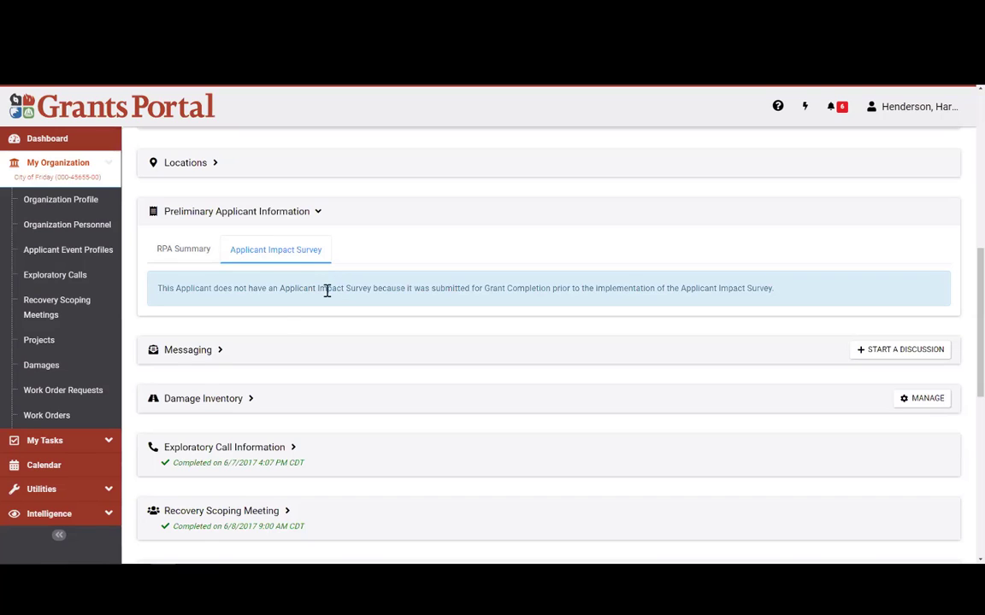
pyautogui.click(255, 268)
pyautogui.moveTo(157, 288); pyautogui.dragTo(297, 288)
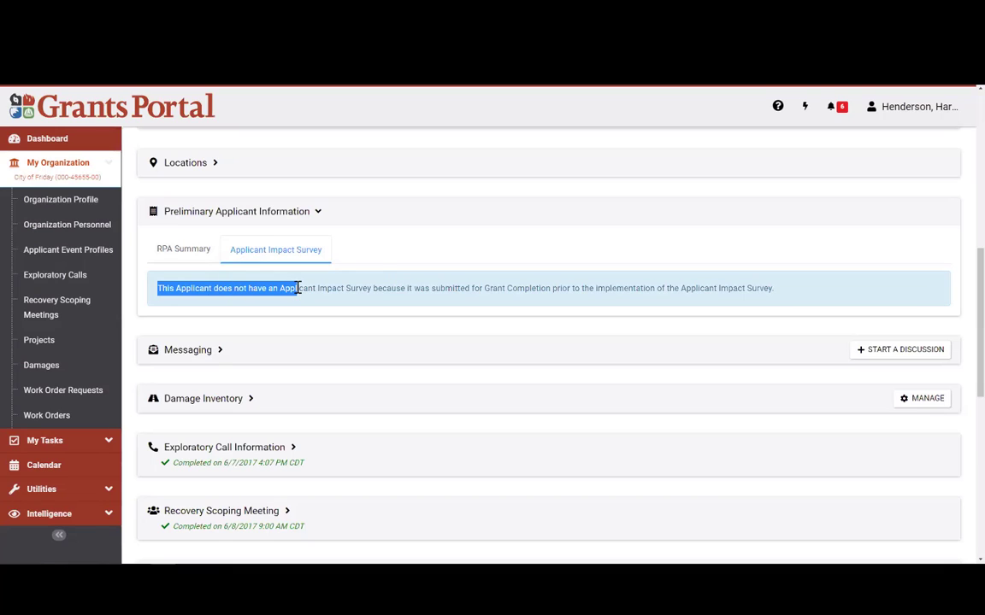
pyautogui.click(297, 288)
pyautogui.moveTo(157, 288); pyautogui.dragTo(461, 291)
pyautogui.click(419, 319)
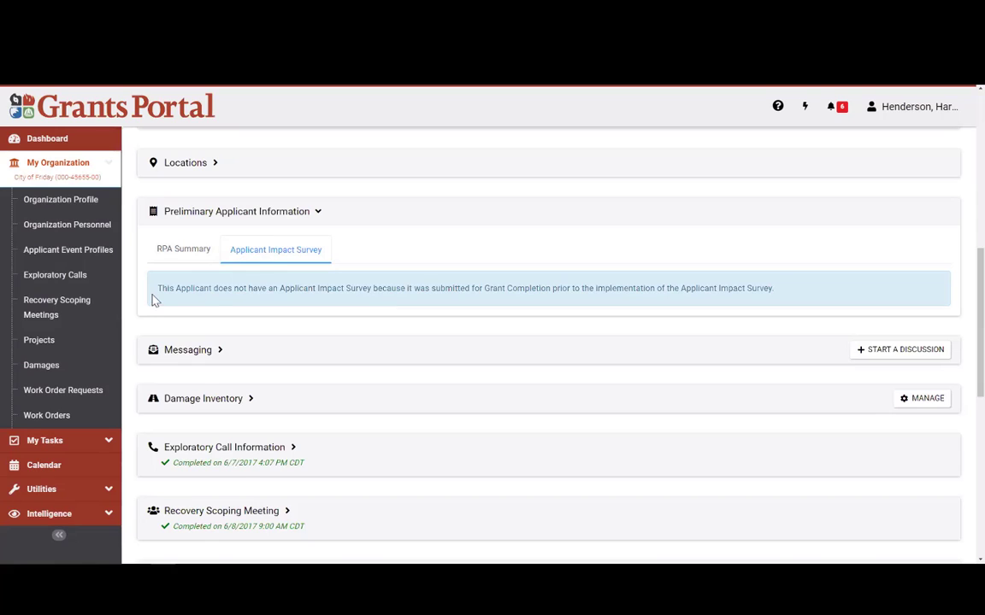
pyautogui.moveTo(157, 289); pyautogui.dragTo(785, 297)
pyautogui.click(785, 297)
# Step: Collapse Preliminary Applicant Information, show Messaging's Discussions tab, and highlight its no-discussions message
pyautogui.click(198, 218)
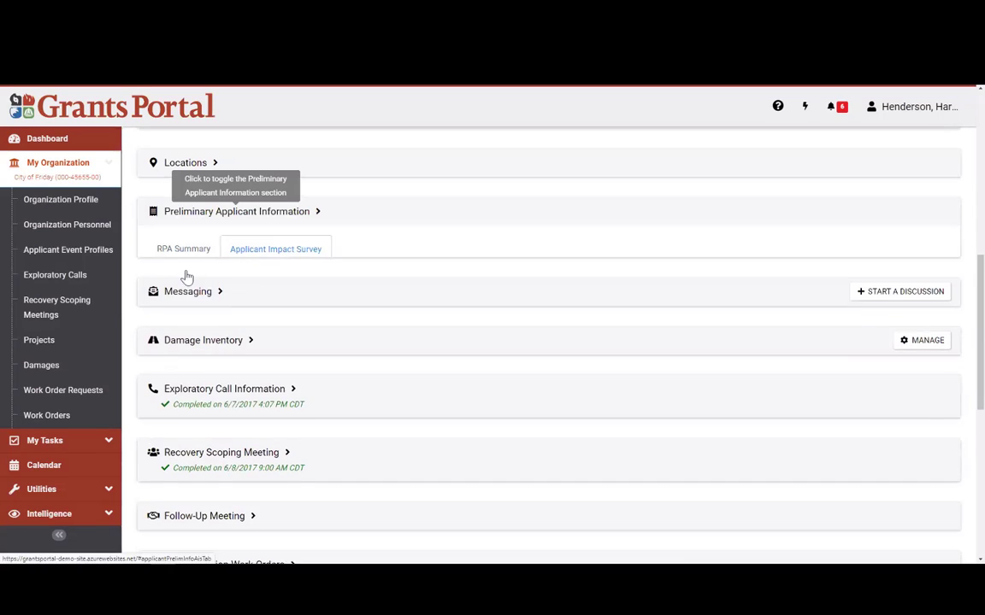
pyautogui.click(200, 265)
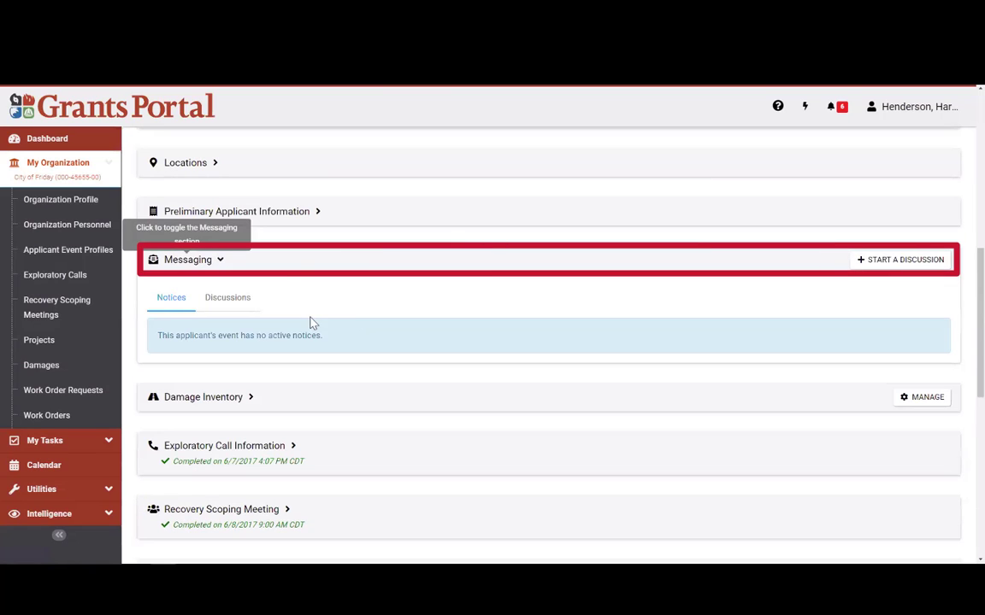
pyautogui.click(229, 298)
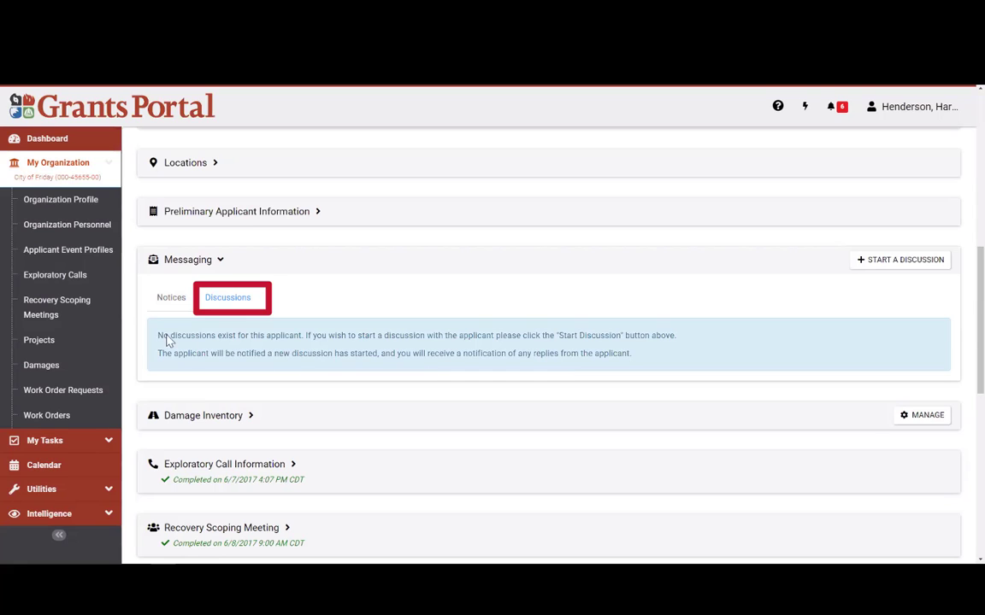
pyautogui.moveTo(157, 335); pyautogui.dragTo(637, 357)
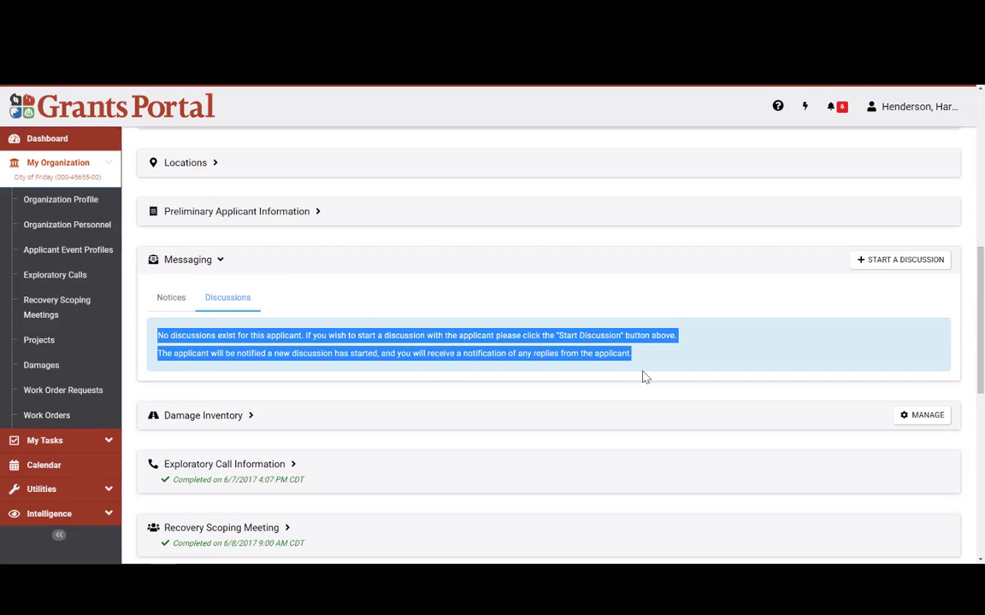
pyautogui.click(634, 377)
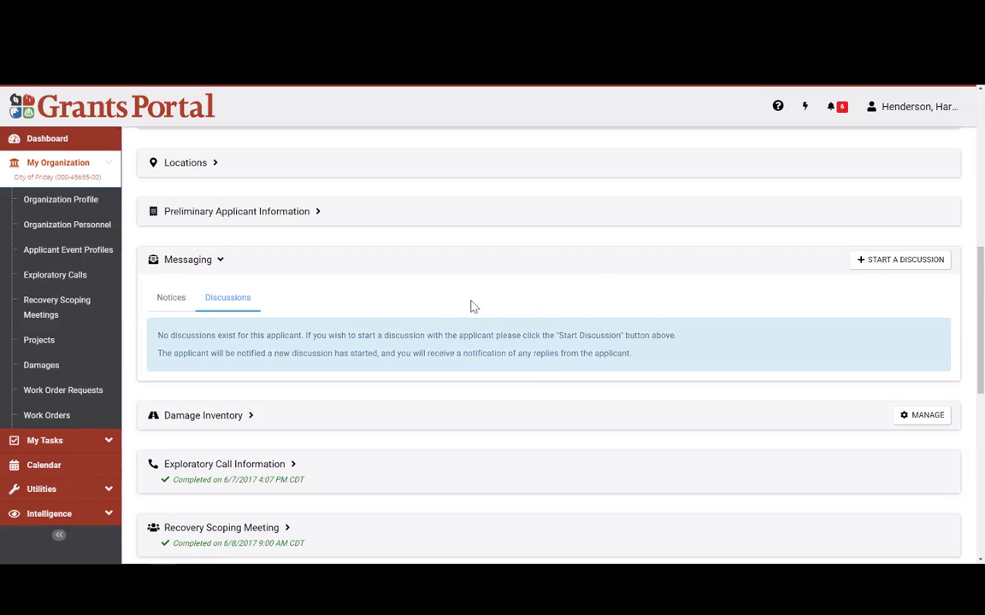
pyautogui.scroll(3, 476, 306)
pyautogui.scroll(-3, 476, 308)
pyautogui.moveTo(625, 355); pyautogui.dragTo(399, 303)
# Step: Collapse Messaging, review the six active damages in Damage Inventory, then collapse it
pyautogui.click(301, 293)
pyautogui.click(213, 268)
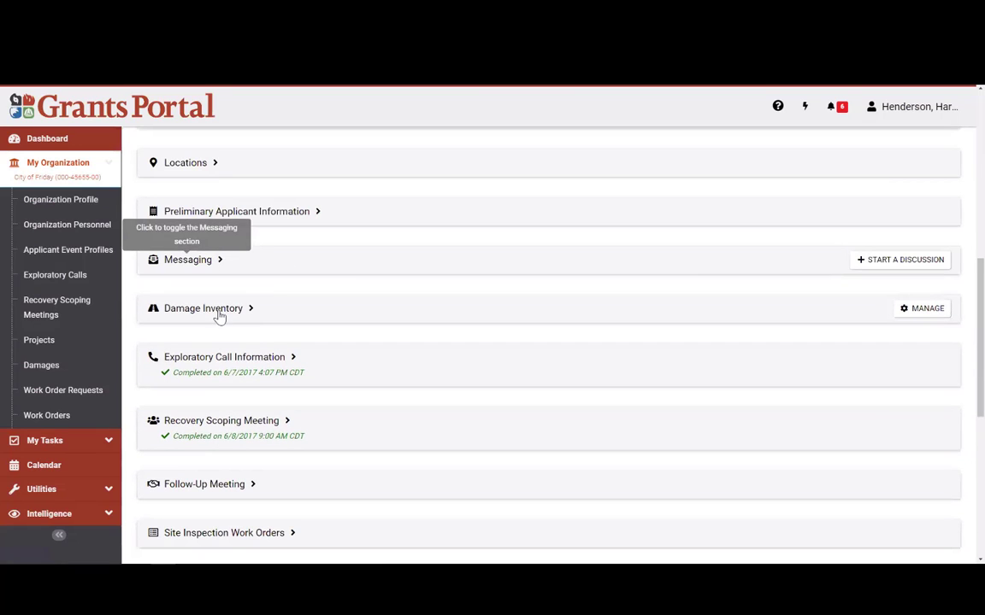
pyautogui.click(219, 313)
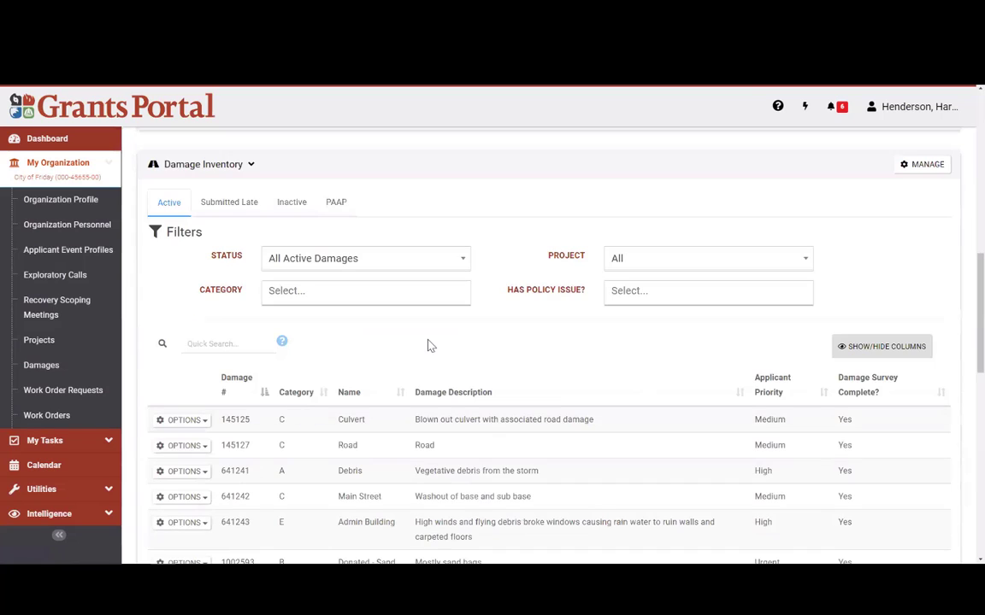
pyautogui.scroll(-1, 424, 350)
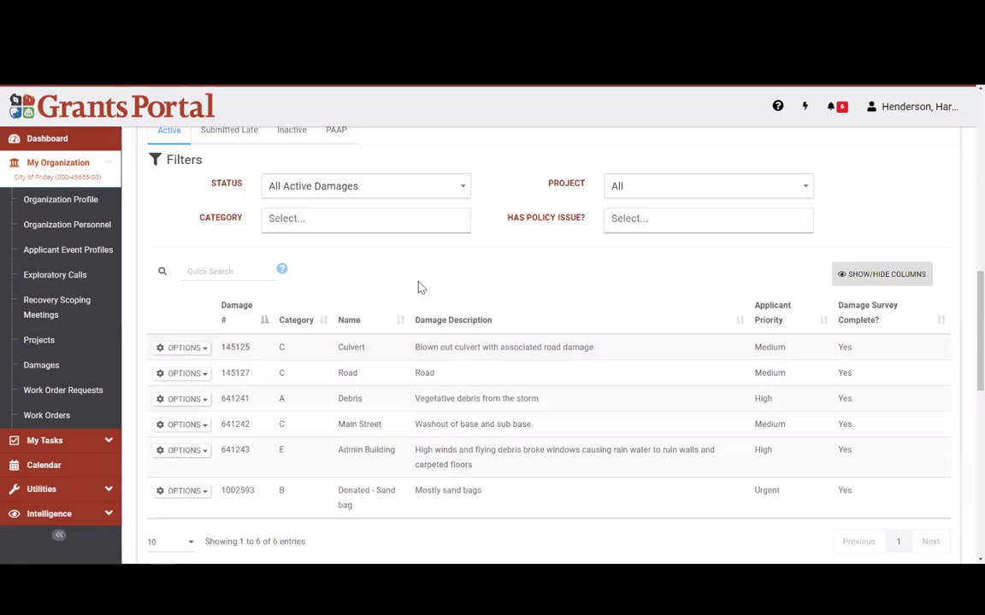
pyautogui.scroll(1, 405, 297)
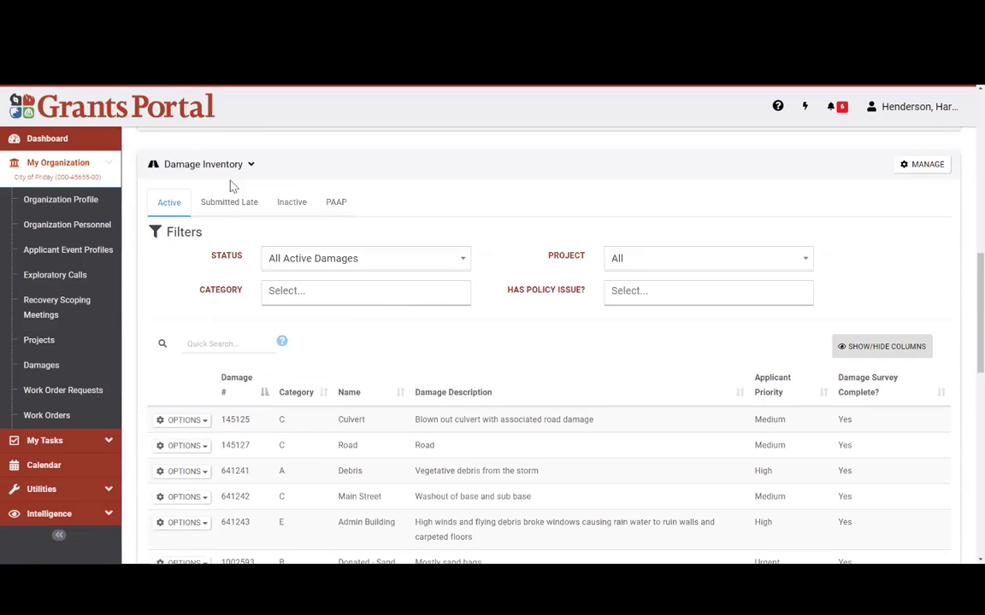
pyautogui.click(250, 168)
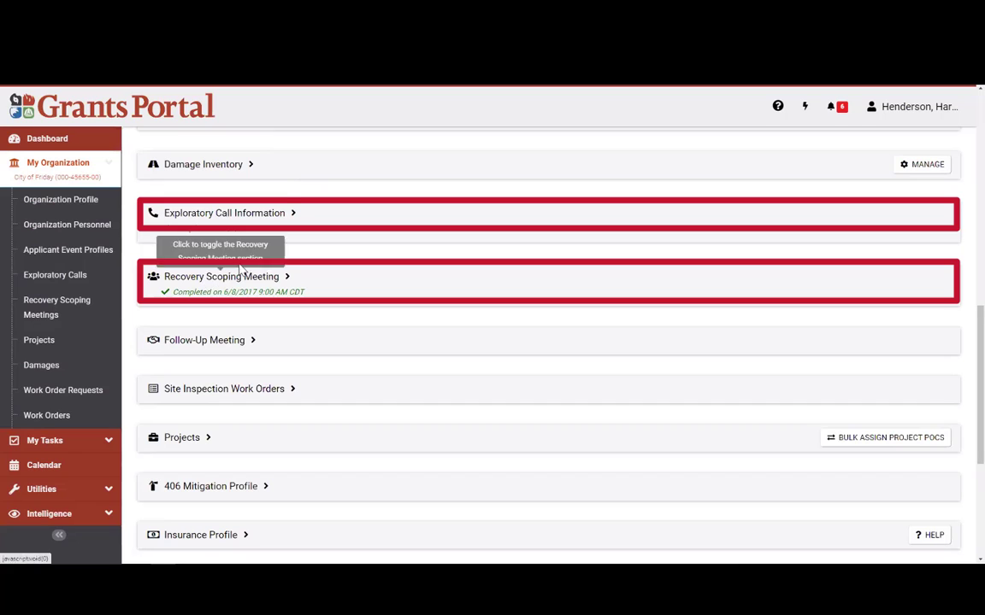
# Step: Check the Exploratory Call and Recovery Scoping Meeting attendees, then show the past-due 09/22/2020 Follow-Up Meeting
pyautogui.click(256, 215)
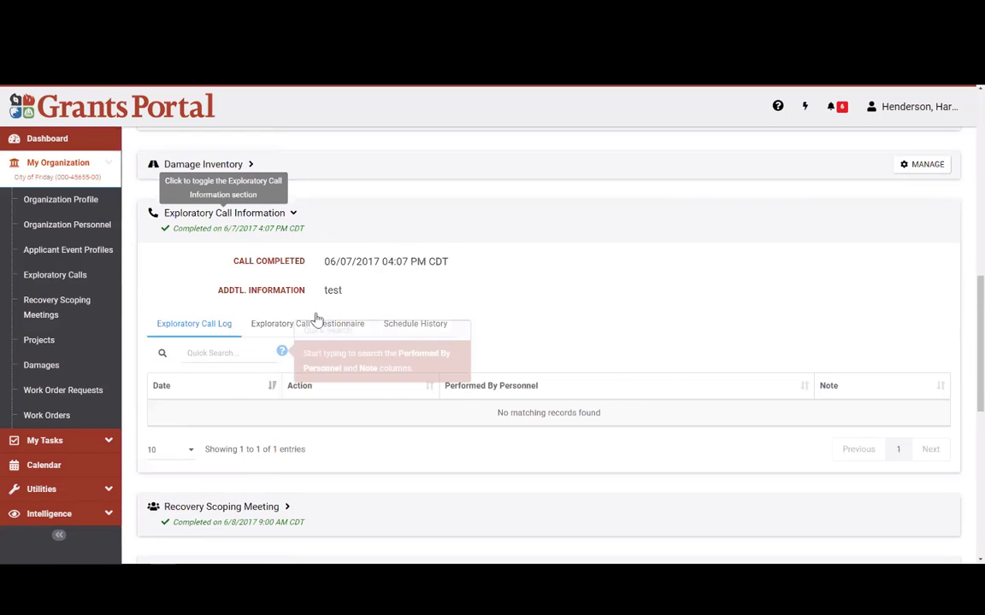
pyautogui.click(279, 216)
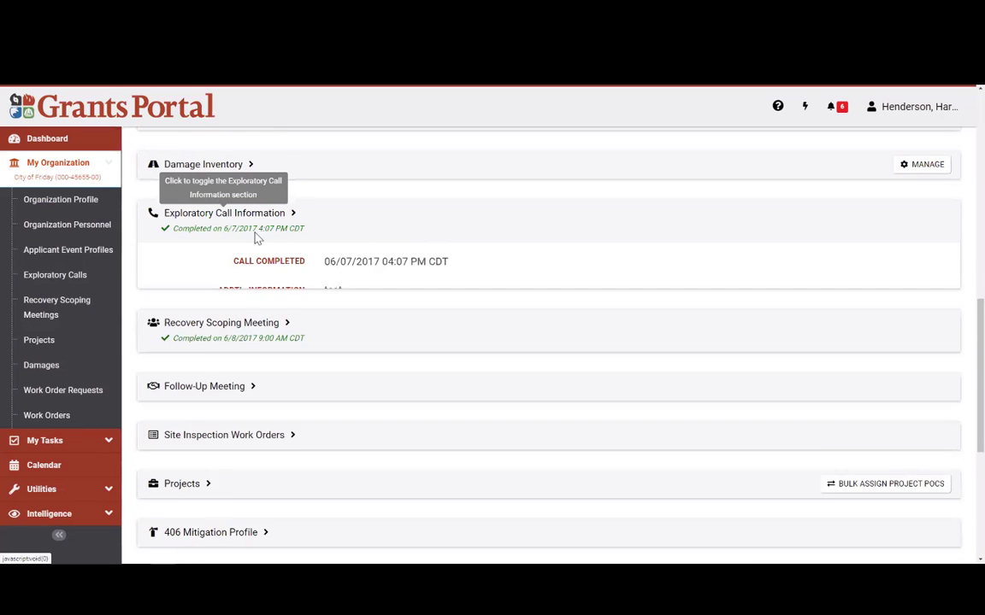
pyautogui.click(480, 273)
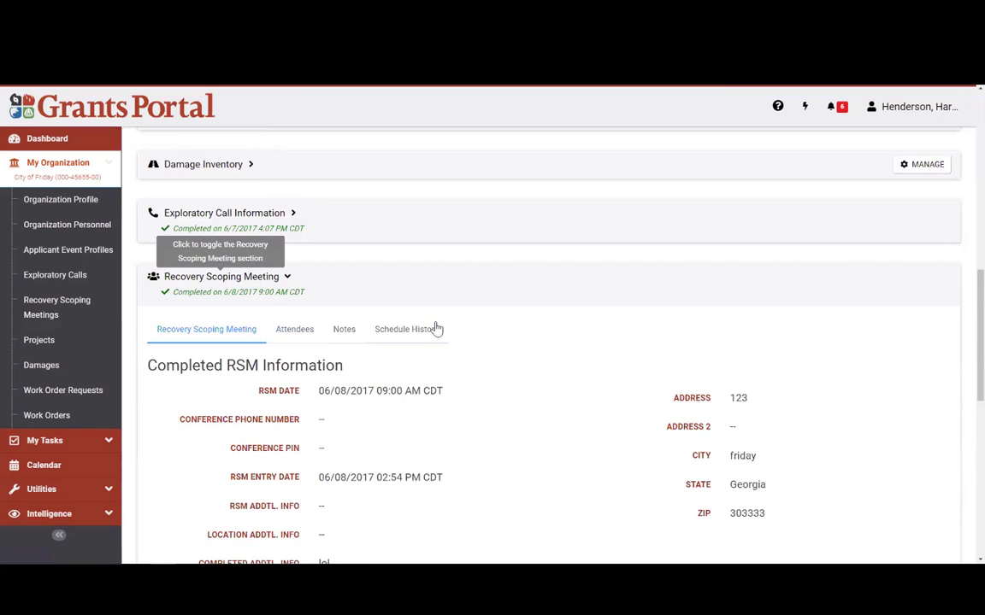
pyautogui.scroll(-1, 411, 367)
pyautogui.click(294, 258)
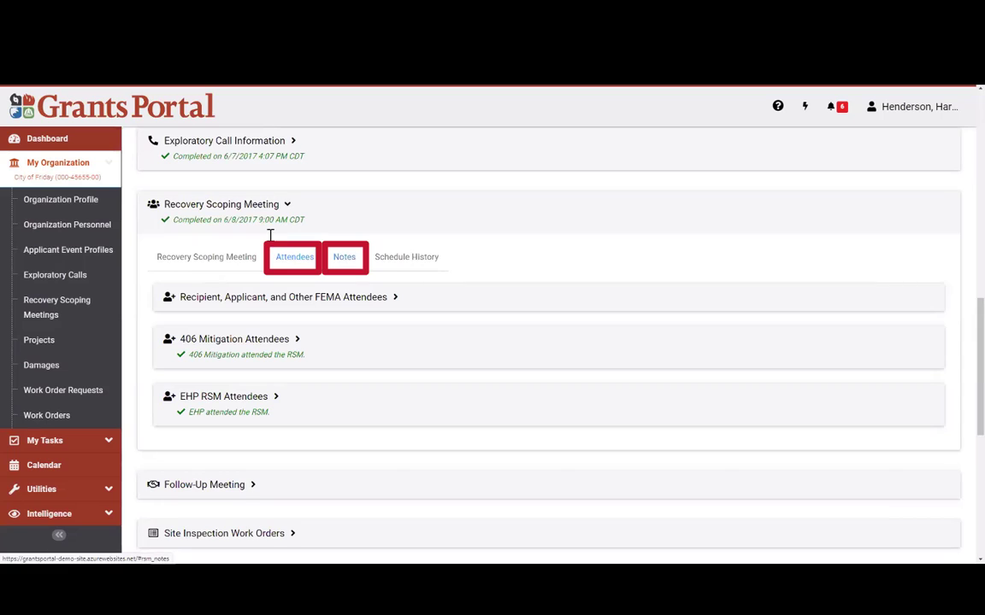
pyautogui.click(244, 213)
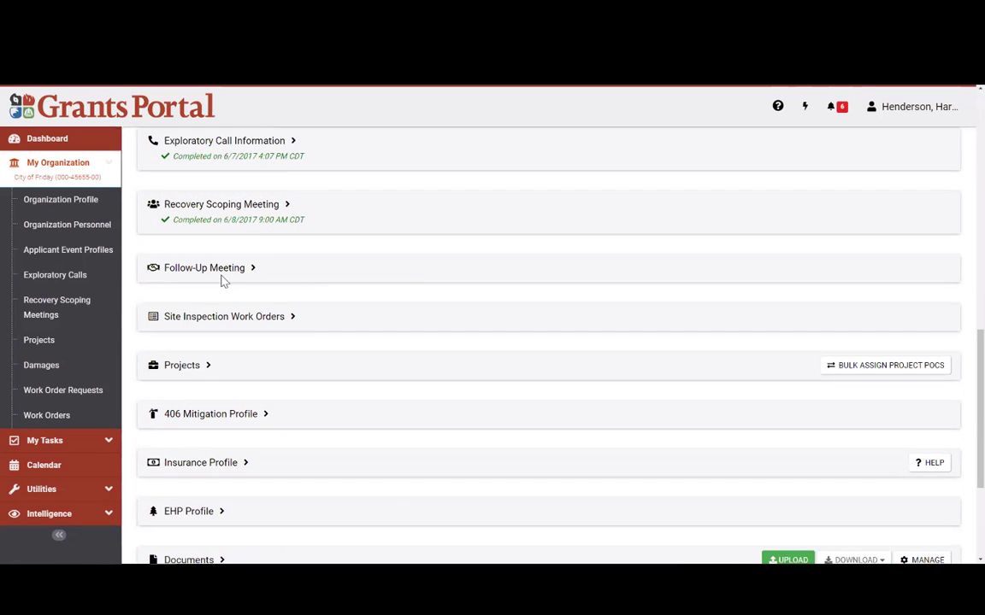
pyautogui.click(220, 278)
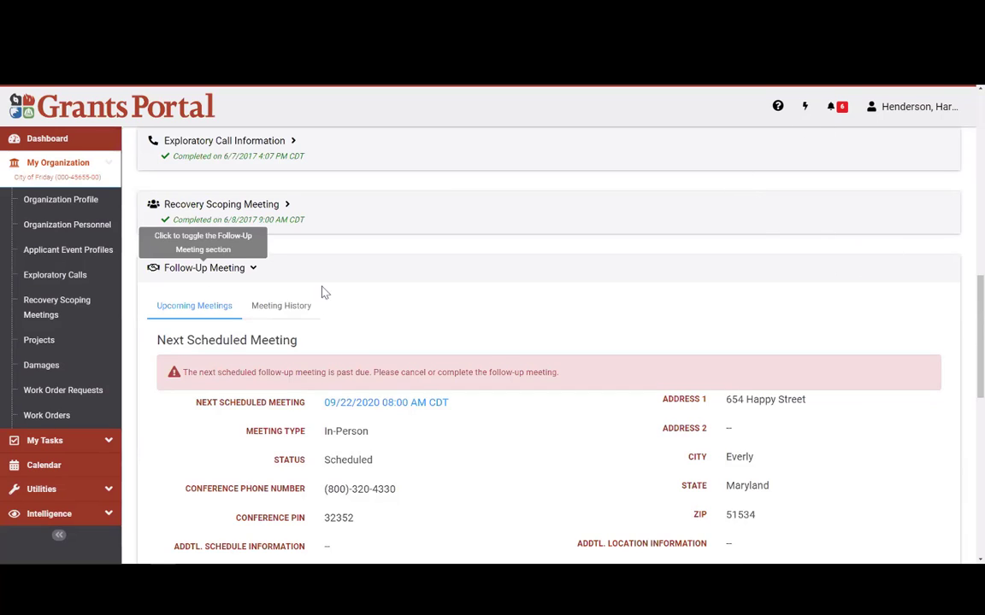
# Step: Review the Site Inspection Work Orders, with one standard work order pending, then collapse that section
pyautogui.click(245, 272)
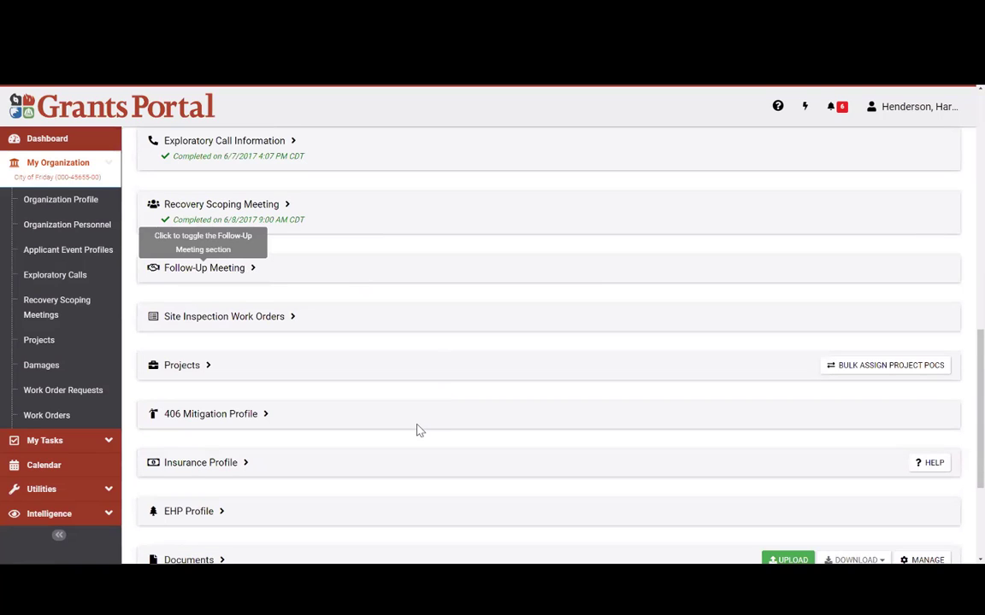
pyautogui.click(256, 318)
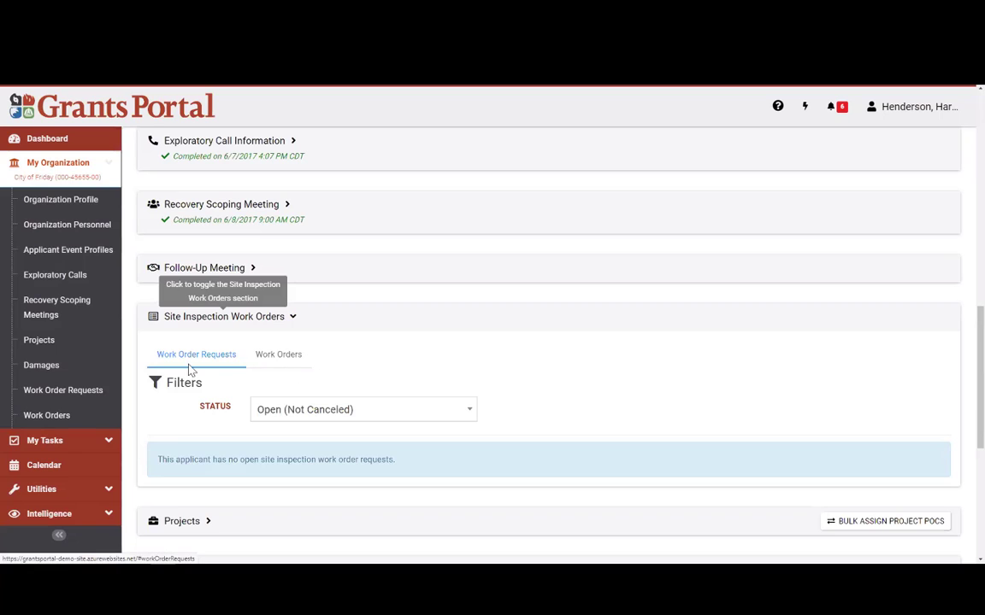
pyautogui.click(291, 360)
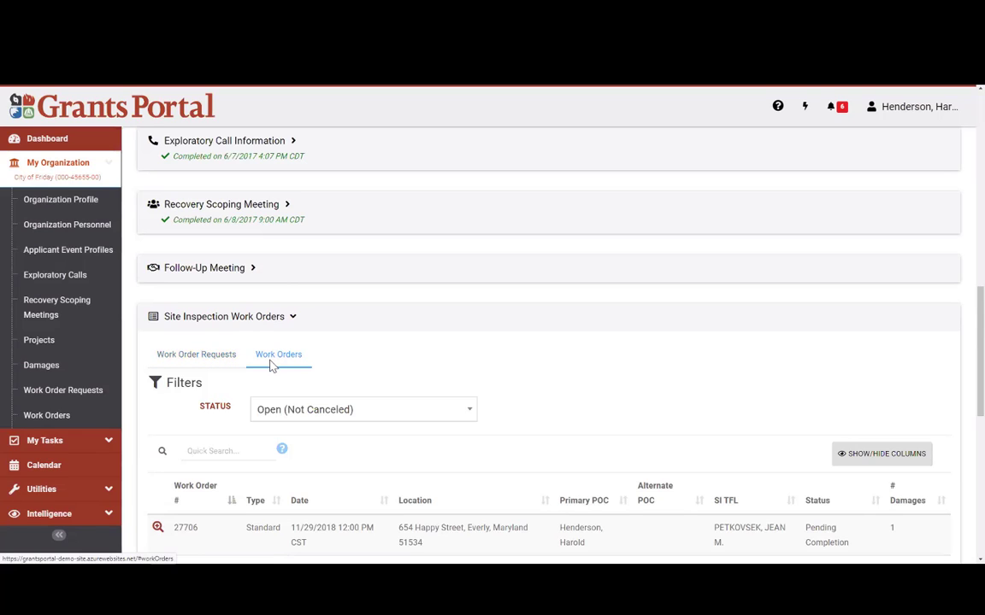
pyautogui.click(238, 319)
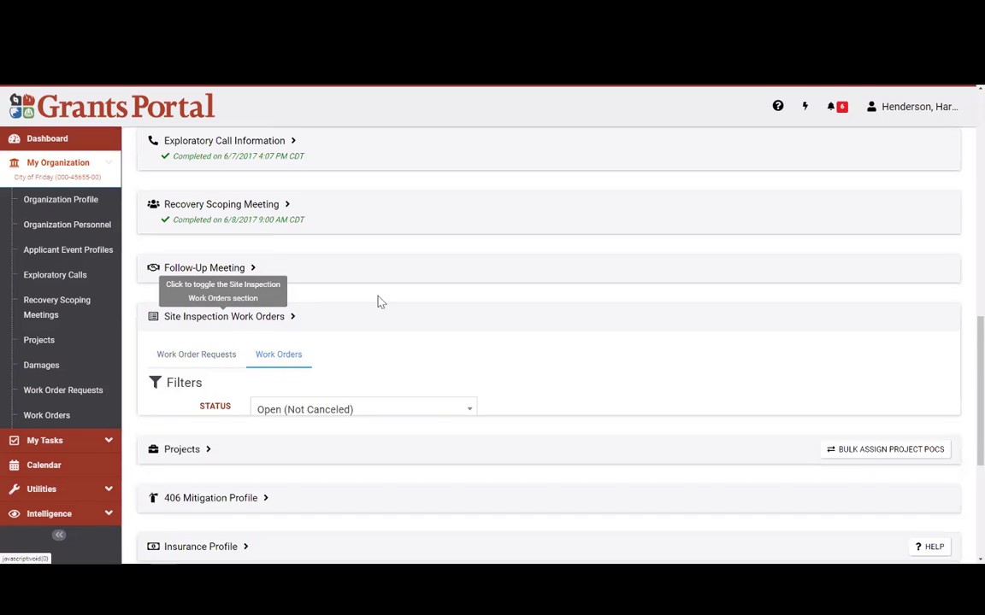
pyautogui.scroll(-1, 402, 336)
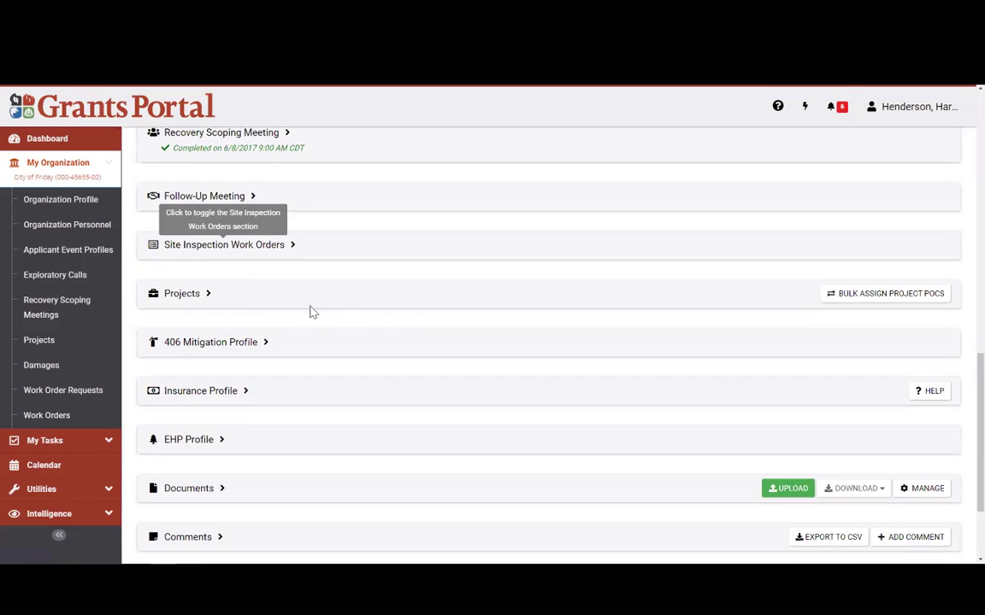
pyautogui.click(198, 297)
pyautogui.scroll(-3, 417, 262)
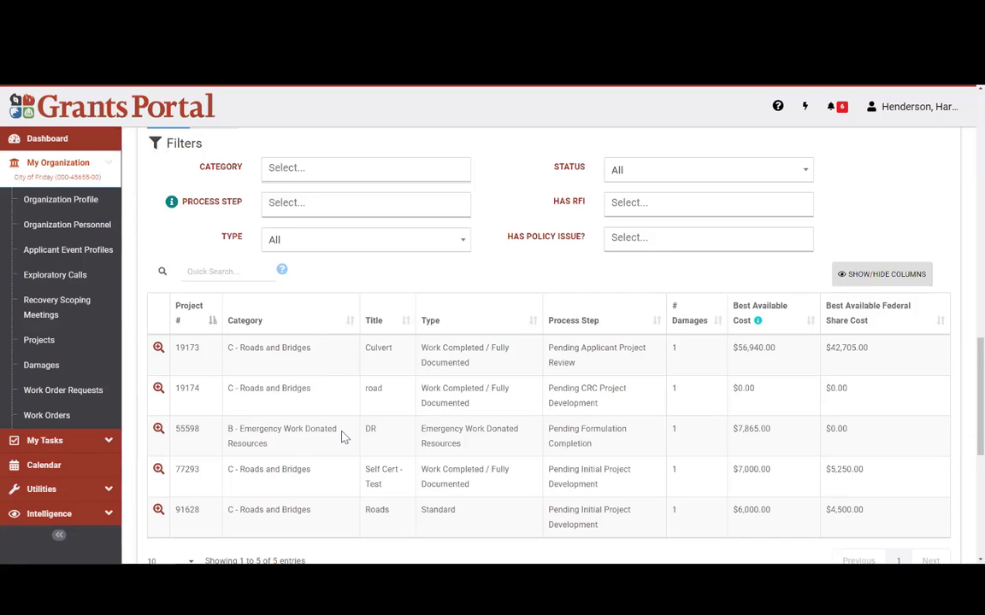
pyautogui.scroll(1, 342, 436)
pyautogui.scroll(1, 342, 437)
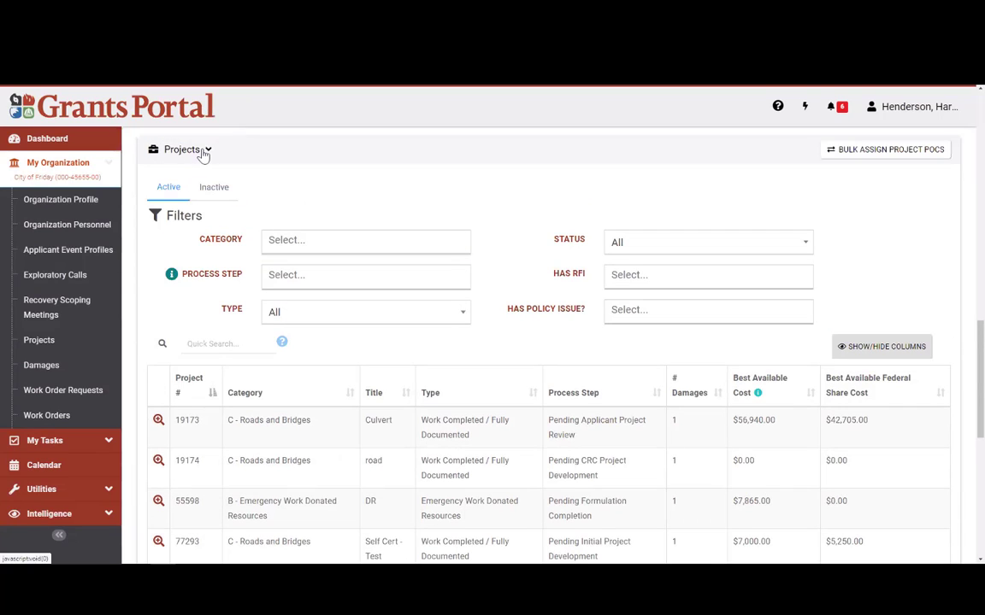
pyautogui.click(203, 152)
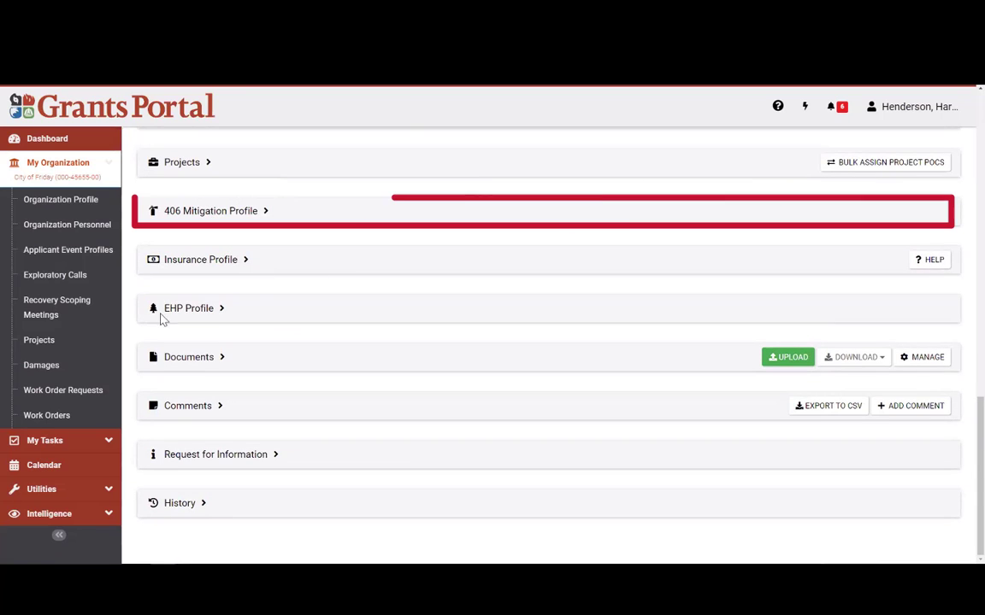
# Step: Glance at 406 Mitigation and Insurance profiles, then expand EHP Profile showing No EHP Concerns
pyautogui.click(229, 214)
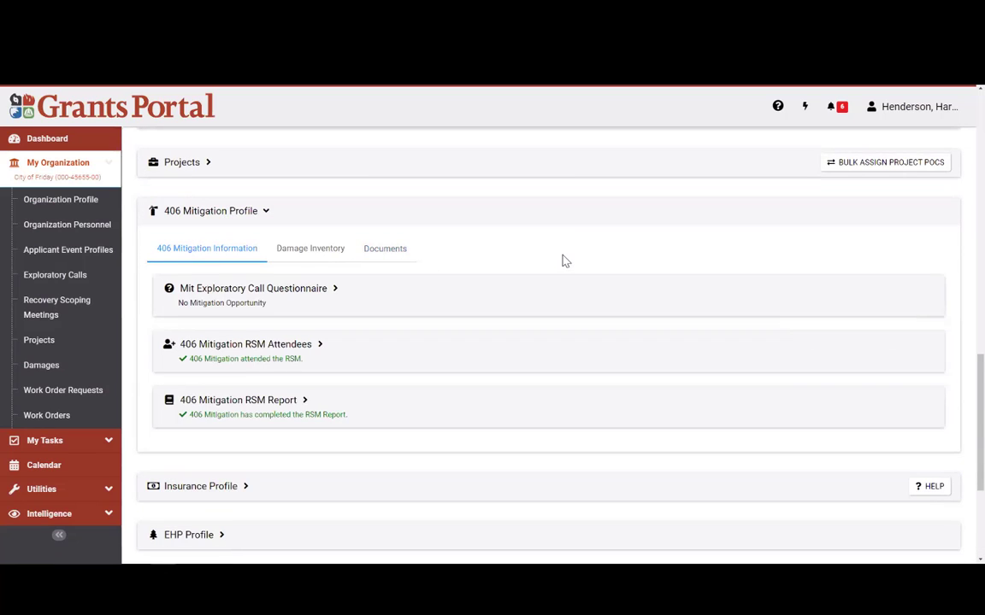
pyautogui.scroll(-1, 981, 380)
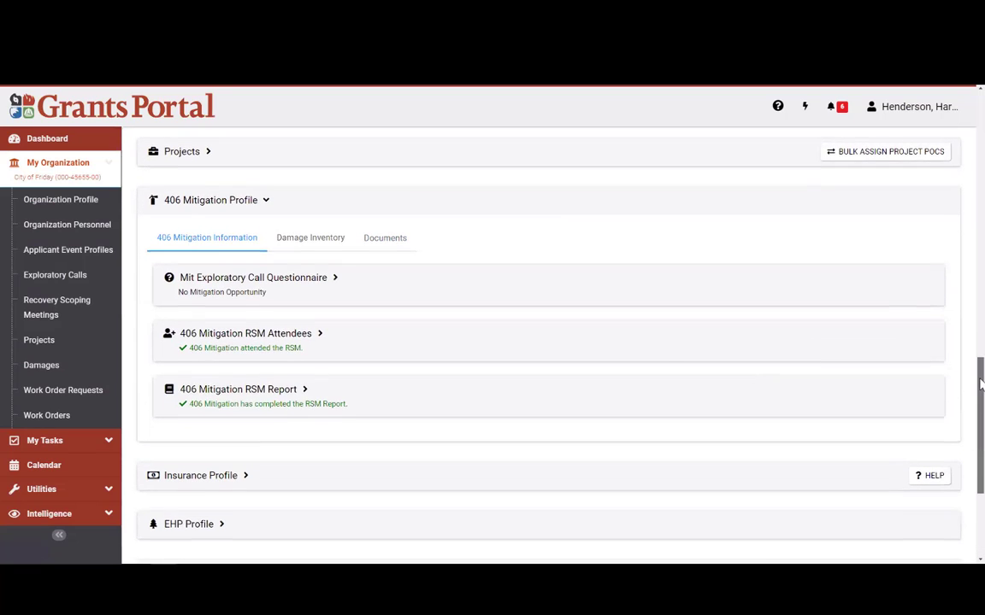
pyautogui.click(240, 210)
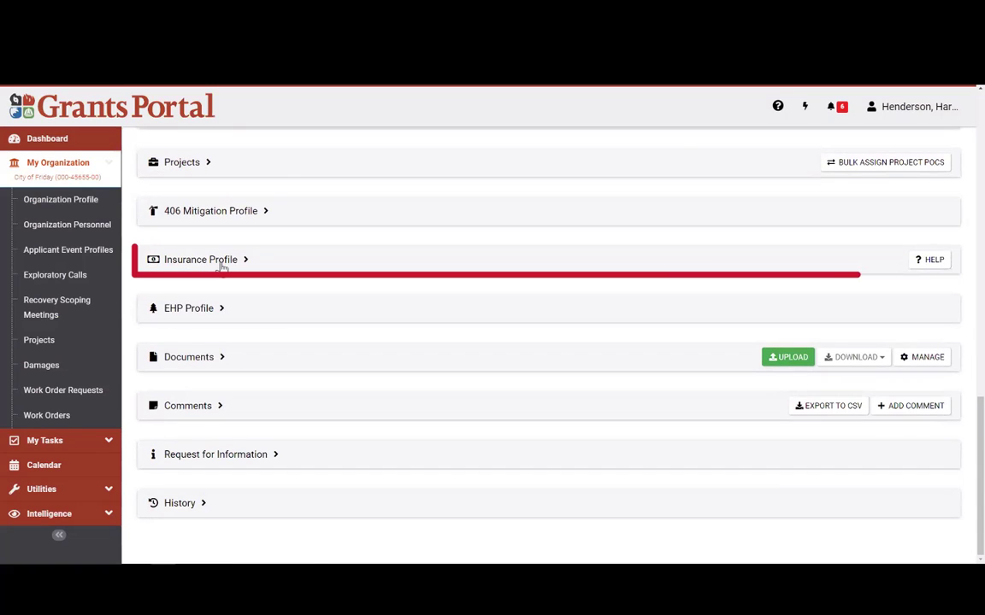
pyautogui.click(222, 263)
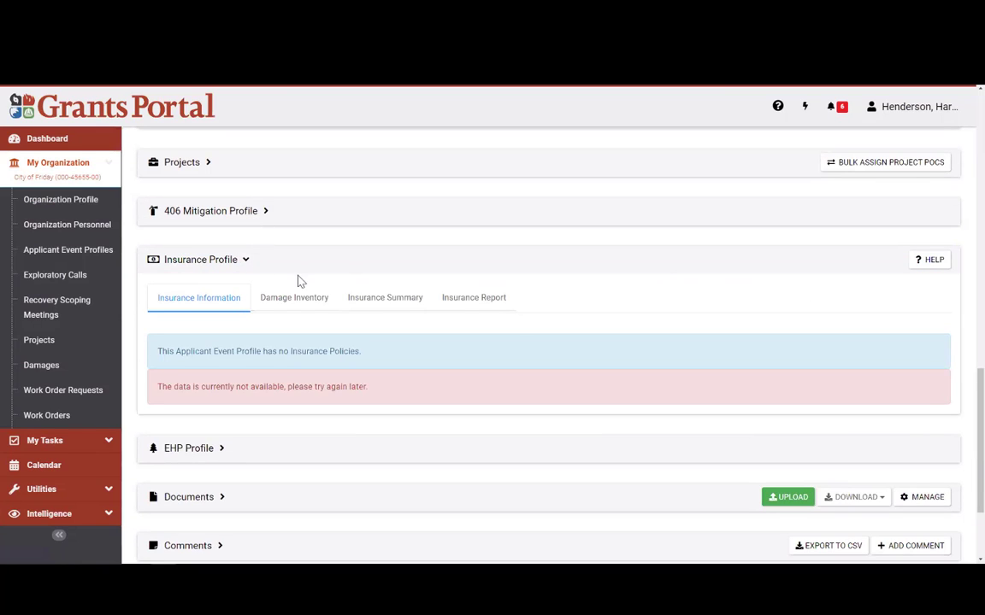
pyautogui.click(243, 260)
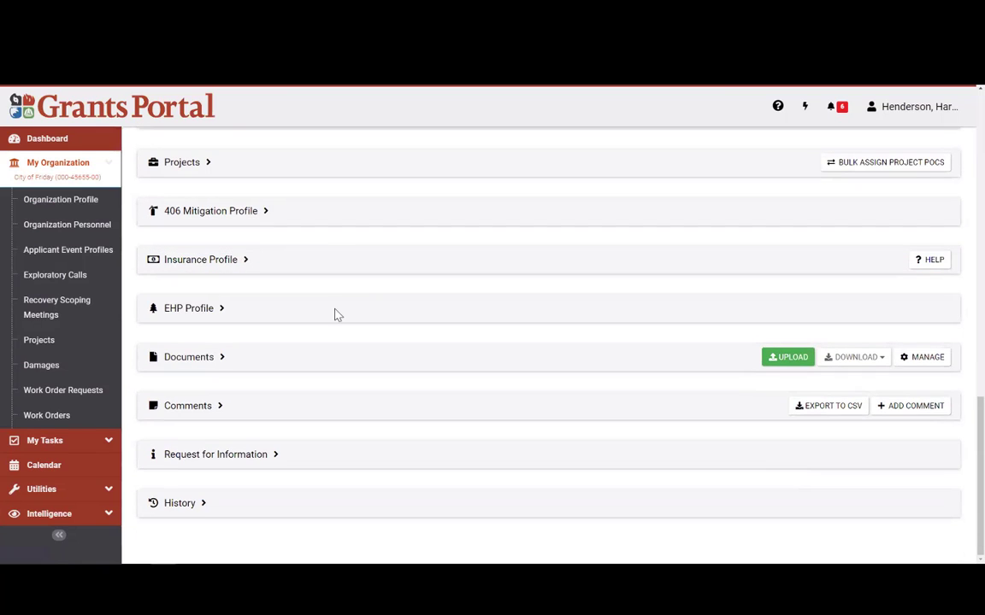
pyautogui.click(182, 315)
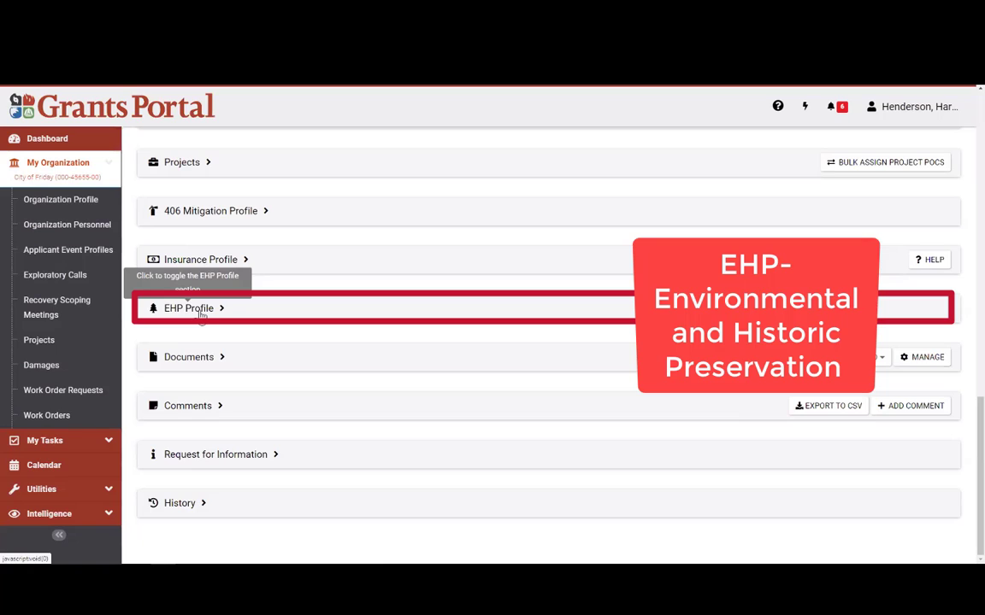
pyautogui.click(202, 313)
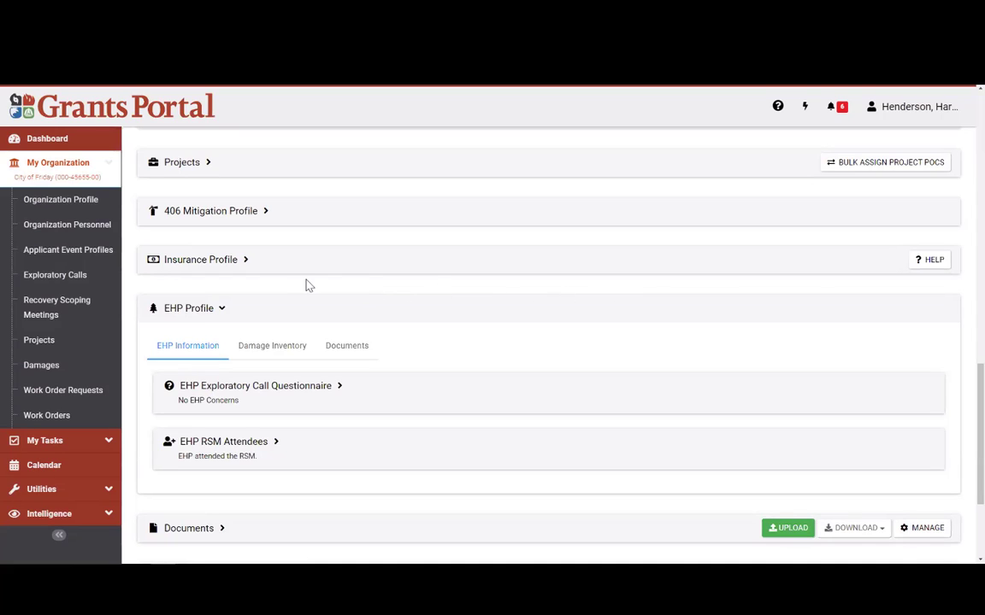
pyautogui.click(200, 313)
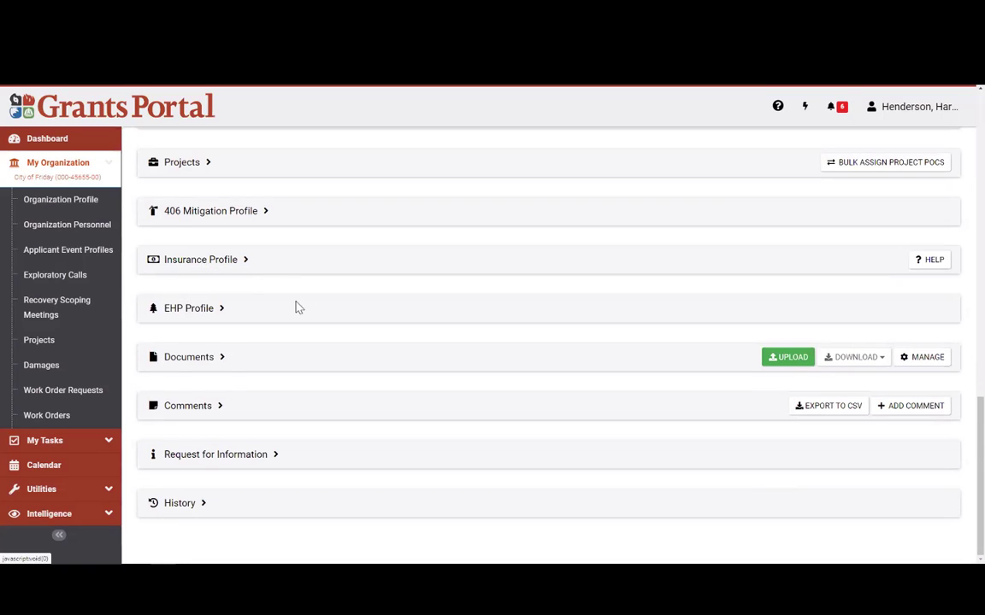
pyautogui.click(210, 359)
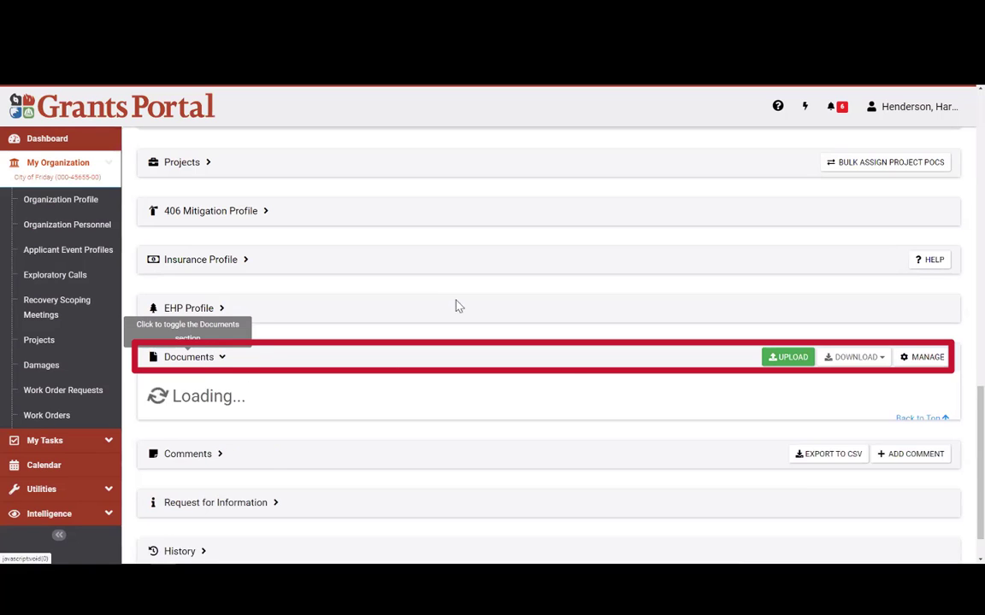
pyautogui.scroll(-5, 511, 322)
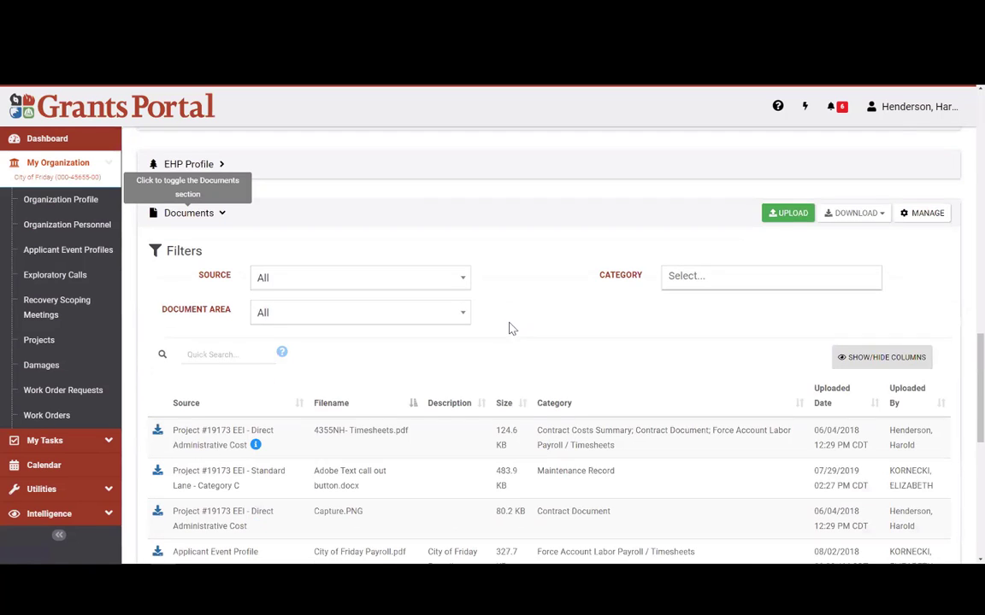
pyautogui.scroll(2, 474, 413)
pyautogui.scroll(3, 476, 415)
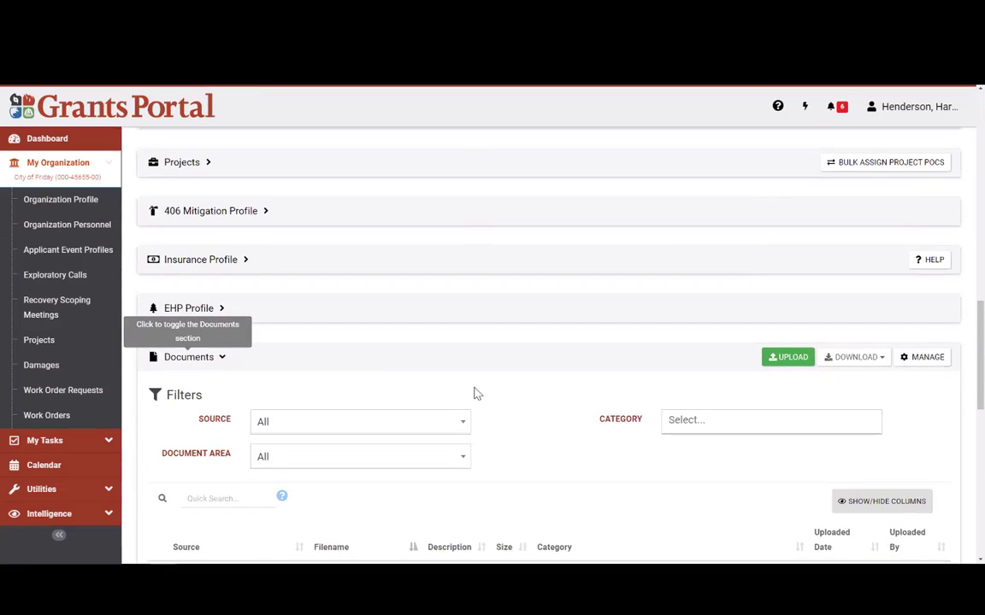
pyautogui.scroll(-3, 377, 384)
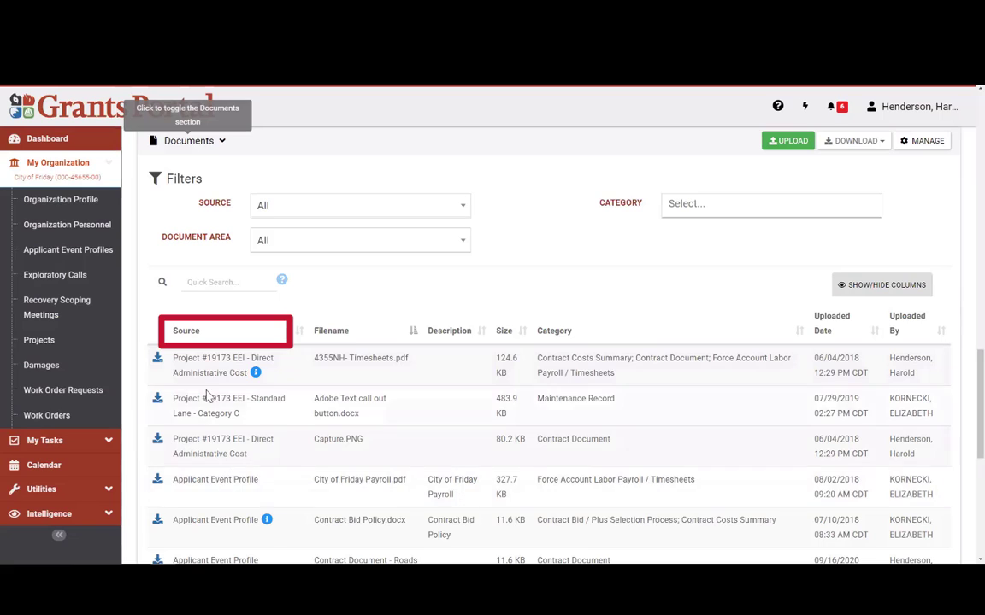
pyautogui.scroll(-1, 228, 480)
pyautogui.moveTo(171, 412)
pyautogui.mouseDown()
pyautogui.moveTo(332, 420)
pyautogui.moveTo(231, 419)
pyautogui.moveTo(268, 422)
pyautogui.mouseUp()
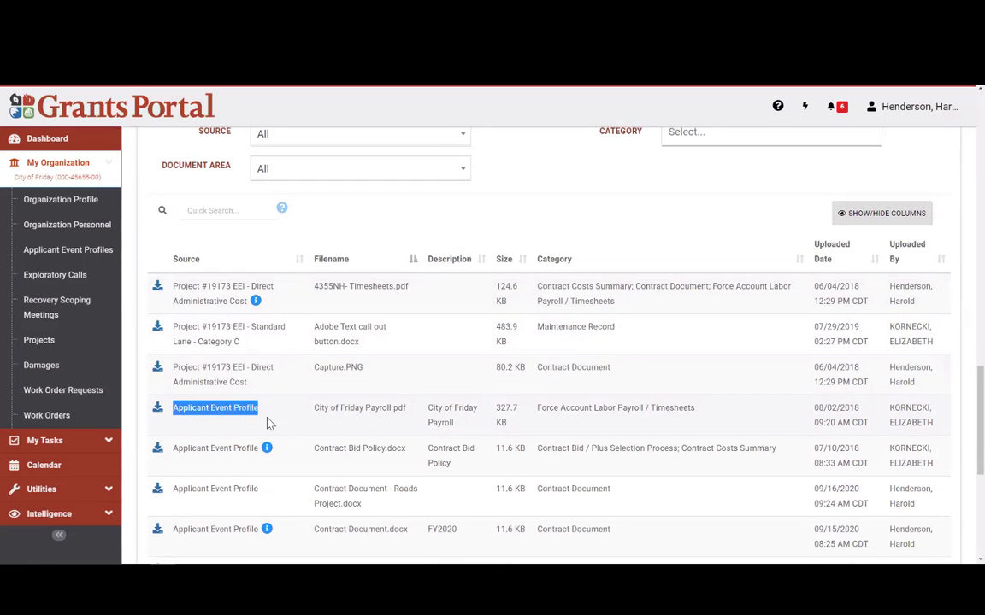
pyautogui.scroll(1, 365, 409)
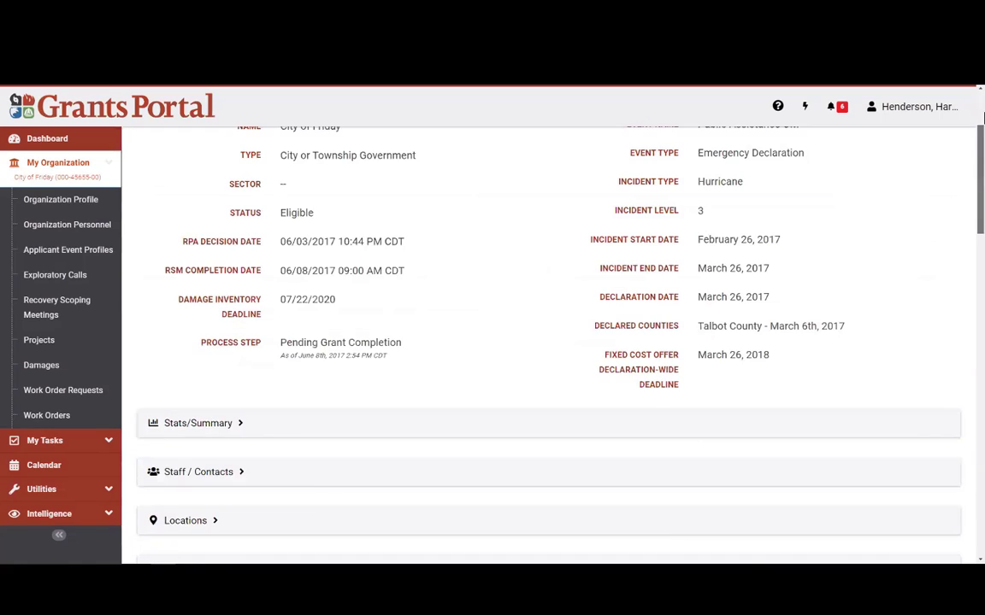
pyautogui.moveTo(424, 155); pyautogui.dragTo(145, 154)
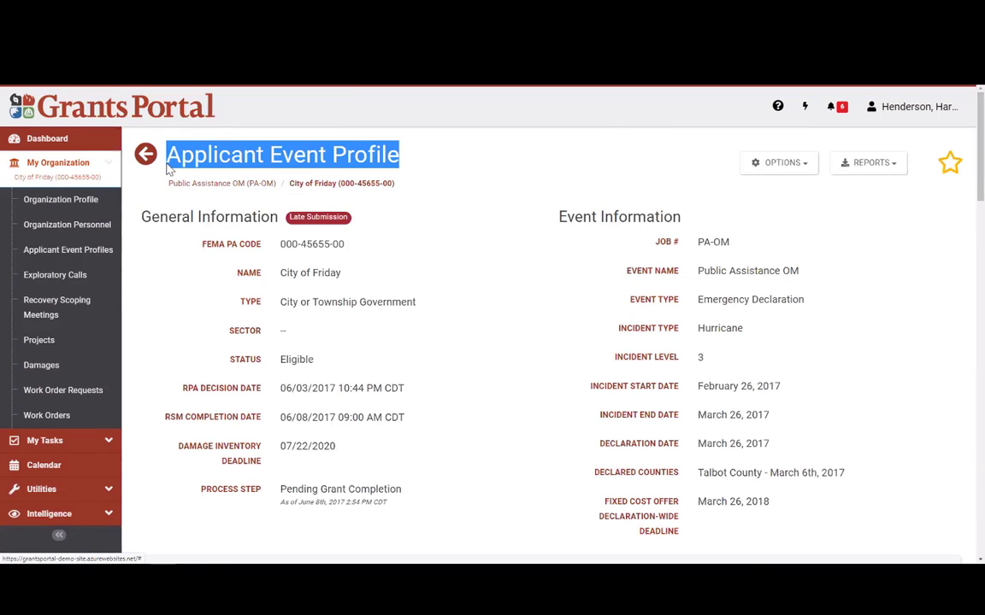
pyautogui.scroll(-15, 960, 324)
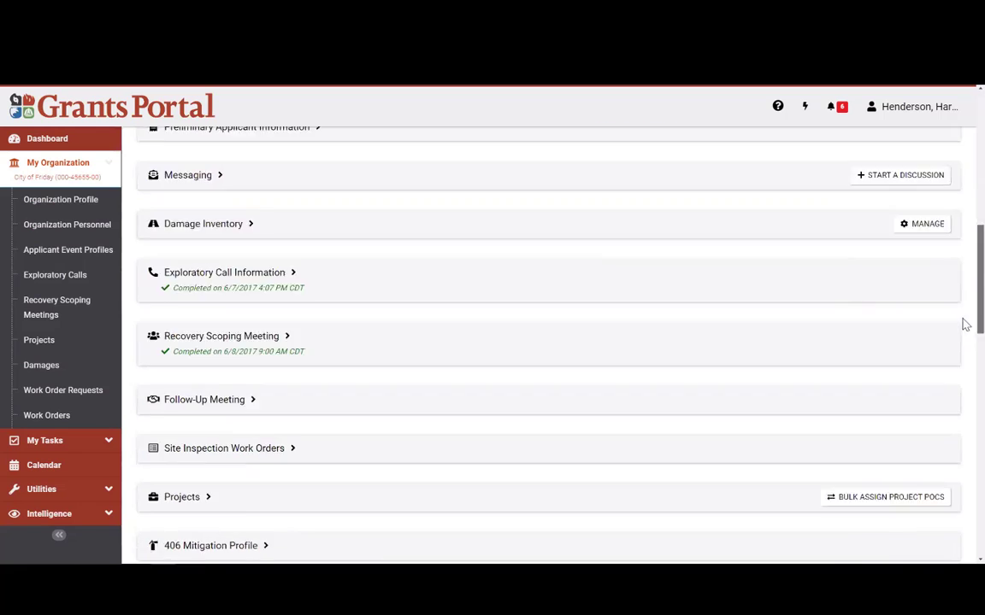
pyautogui.scroll(-5, 955, 391)
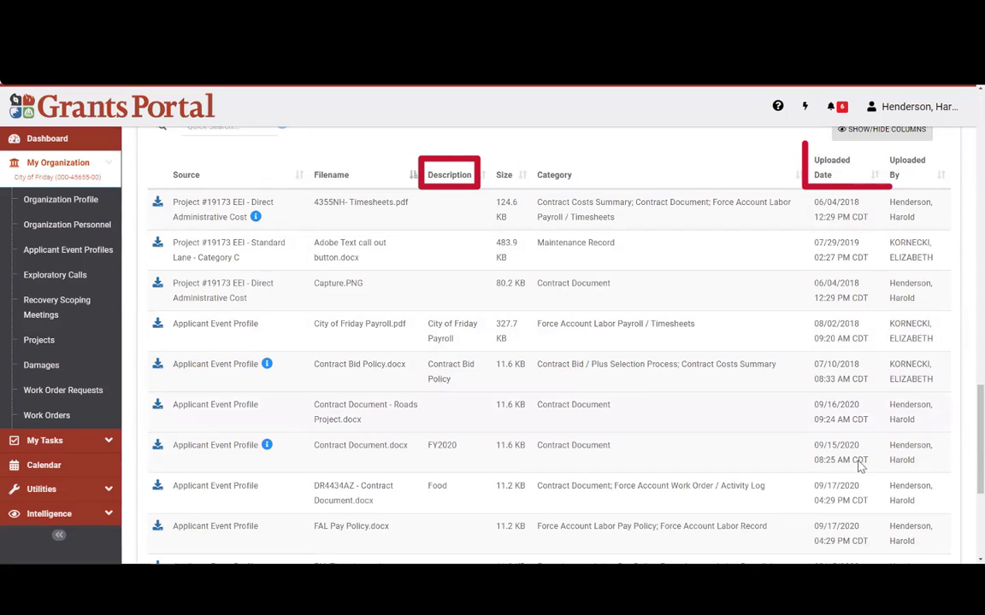
pyautogui.scroll(3, 428, 436)
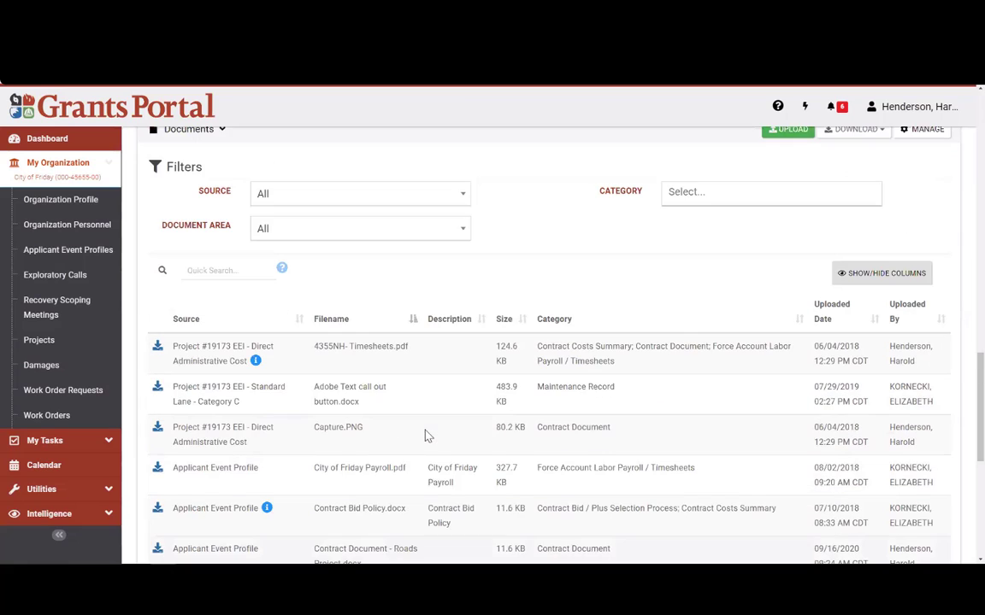
pyautogui.scroll(3, 538, 385)
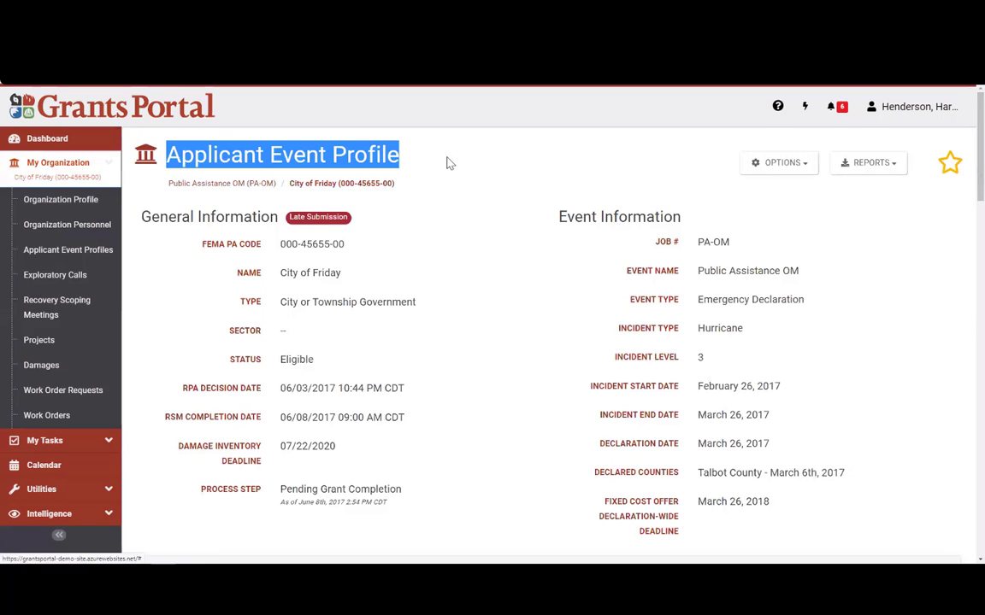
pyautogui.click(450, 162)
pyautogui.moveTo(980, 167); pyautogui.dragTo(966, 434)
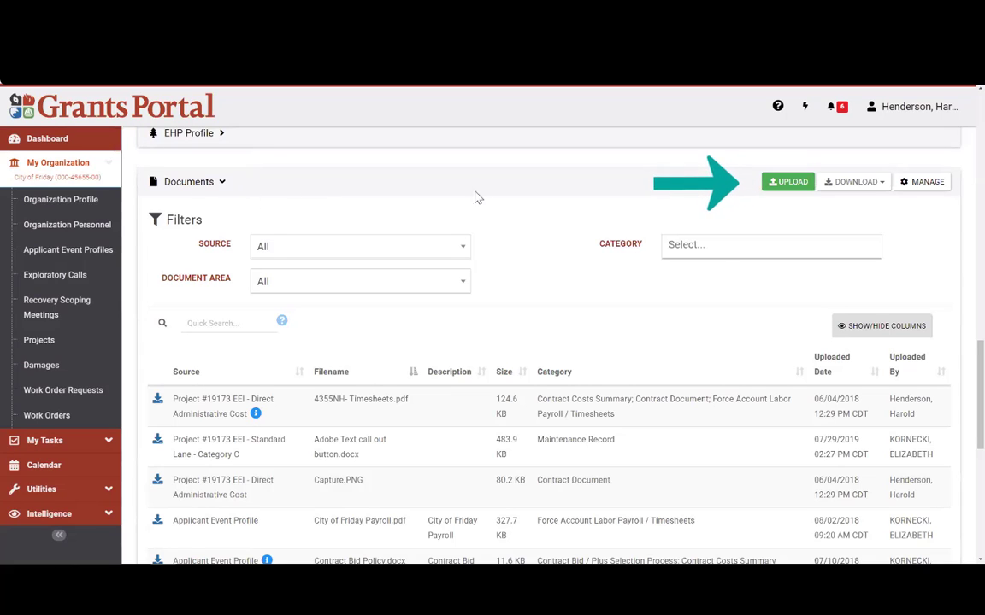
# Step: Add Force Account Timesheet Summary.docx from Webinar Info > Grants Portal Demo docs to pending uploads
pyautogui.click(791, 184)
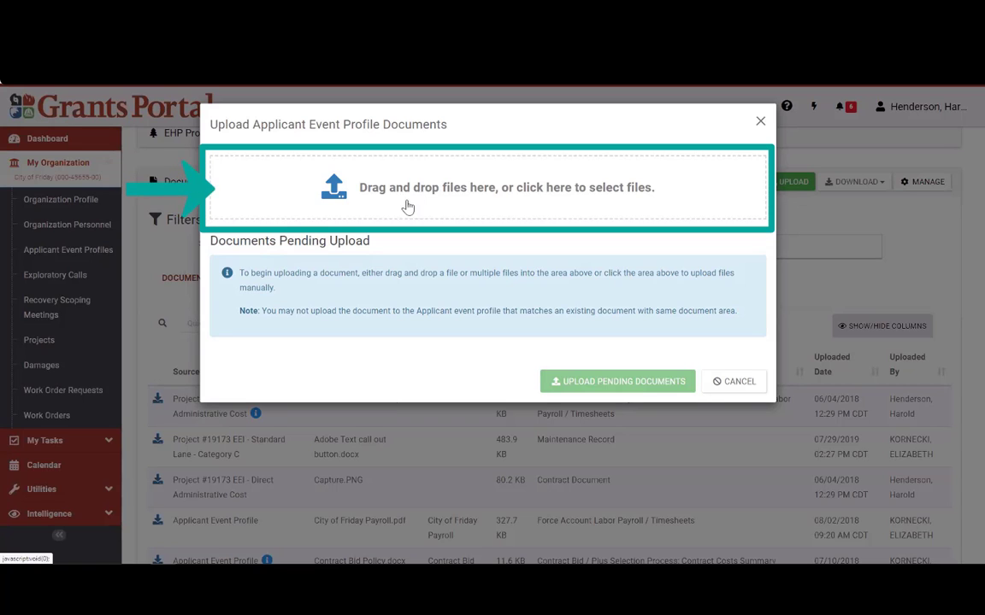
pyautogui.click(444, 189)
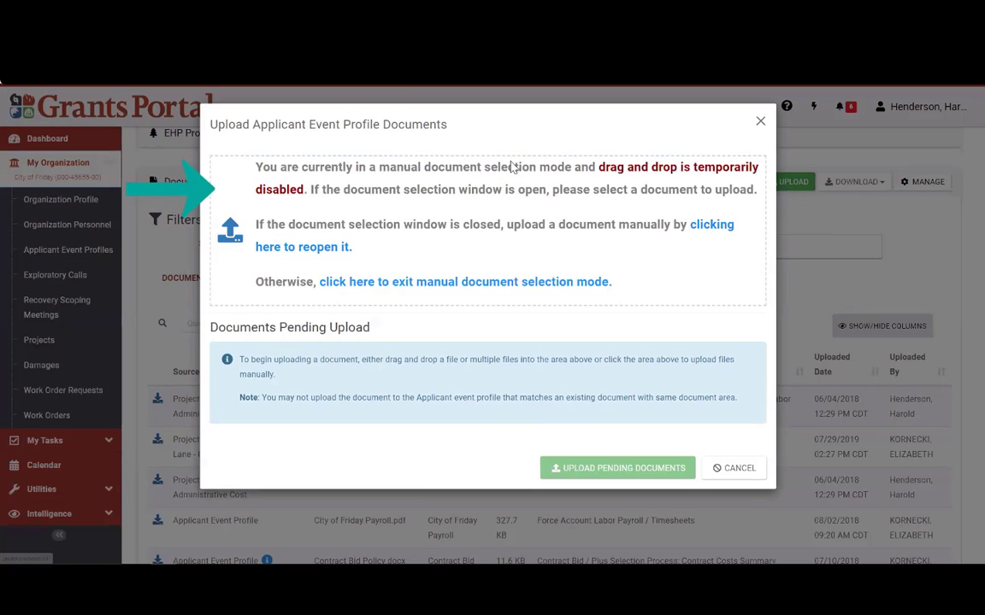
pyautogui.click(137, 106)
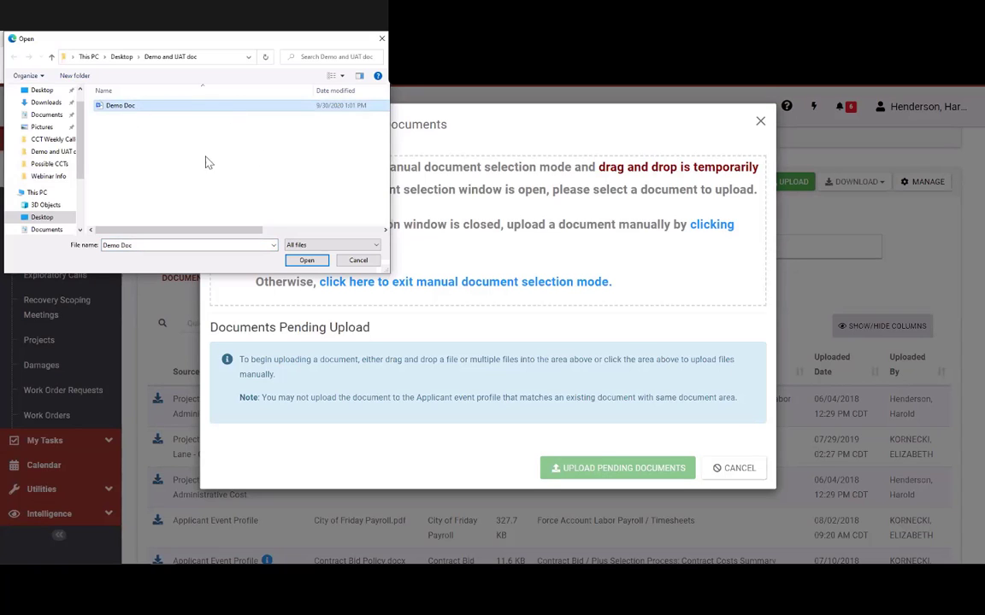
pyautogui.click(124, 56)
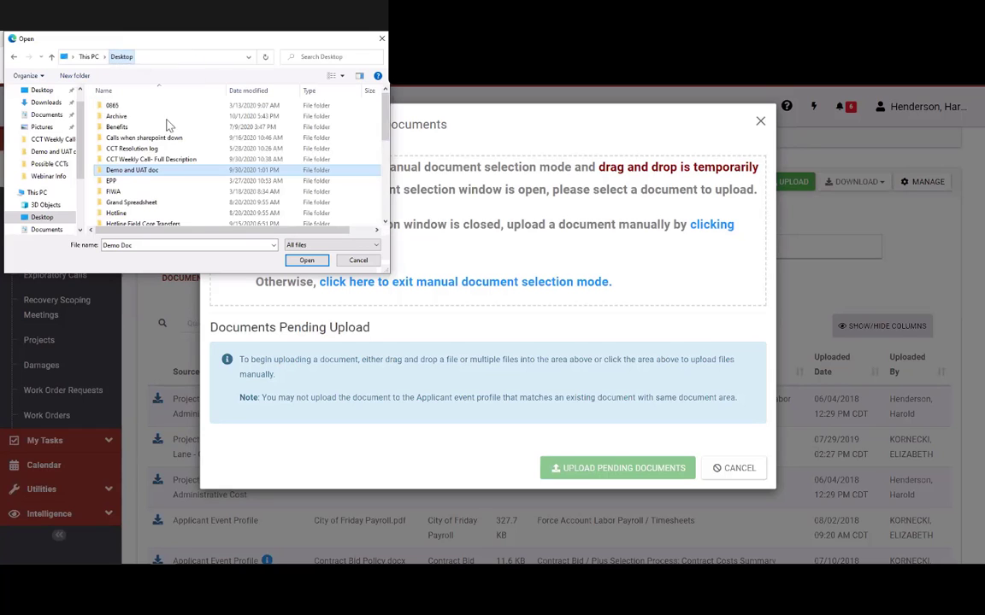
pyautogui.scroll(-5, 256, 154)
pyautogui.doubleClick(123, 187)
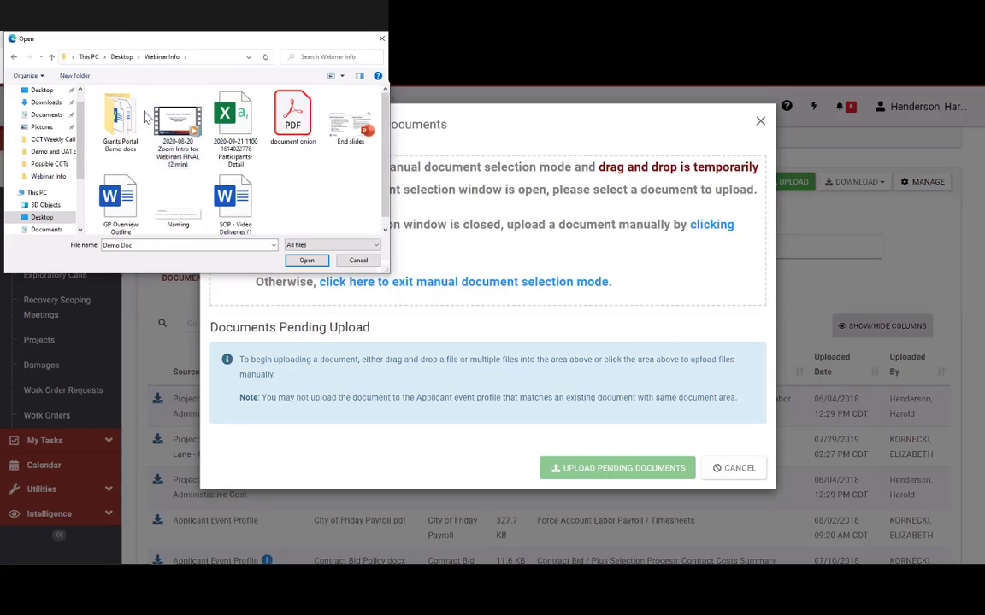
pyautogui.doubleClick(124, 120)
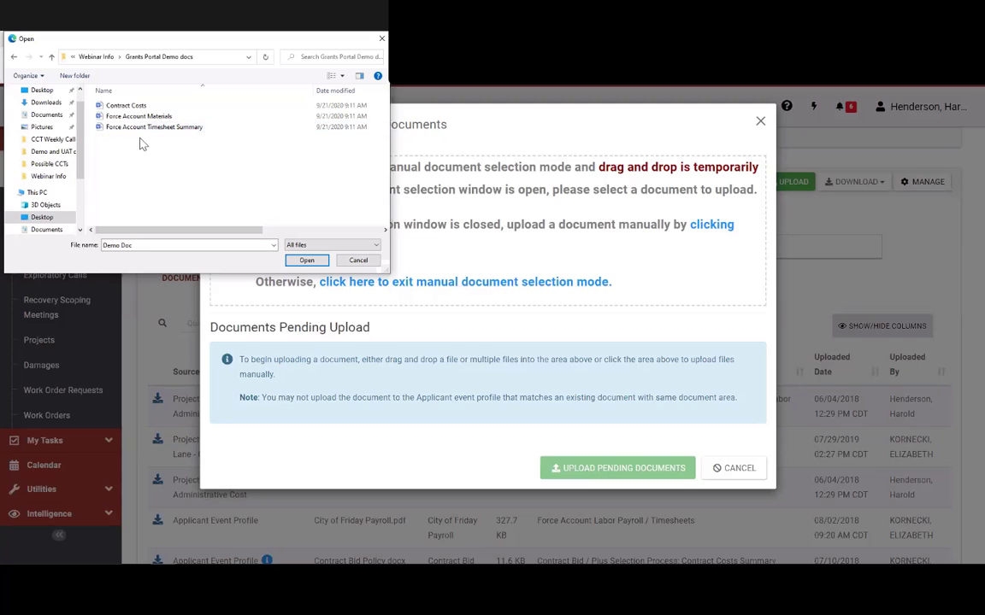
pyautogui.click(252, 128)
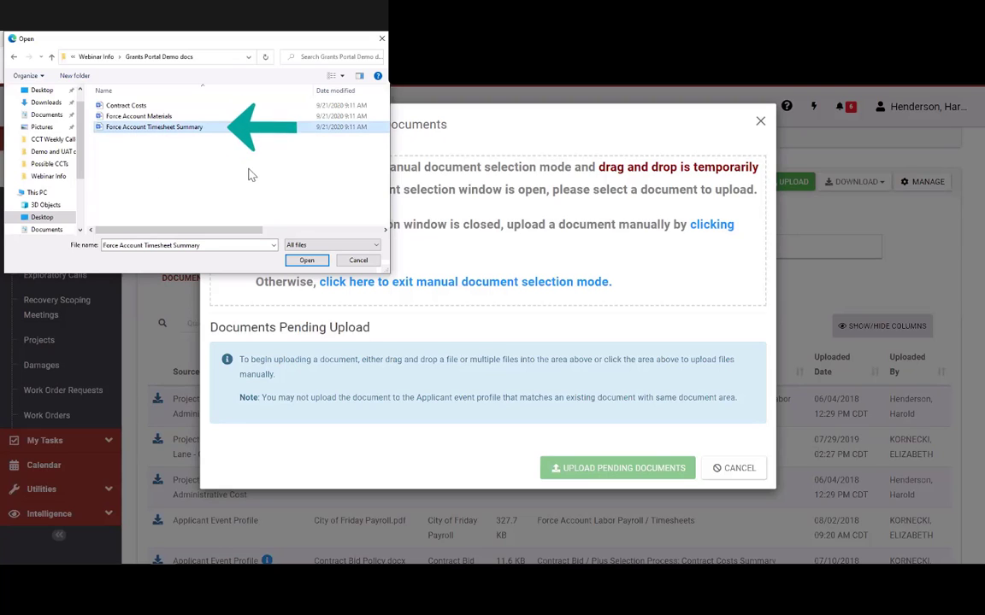
pyautogui.click(306, 260)
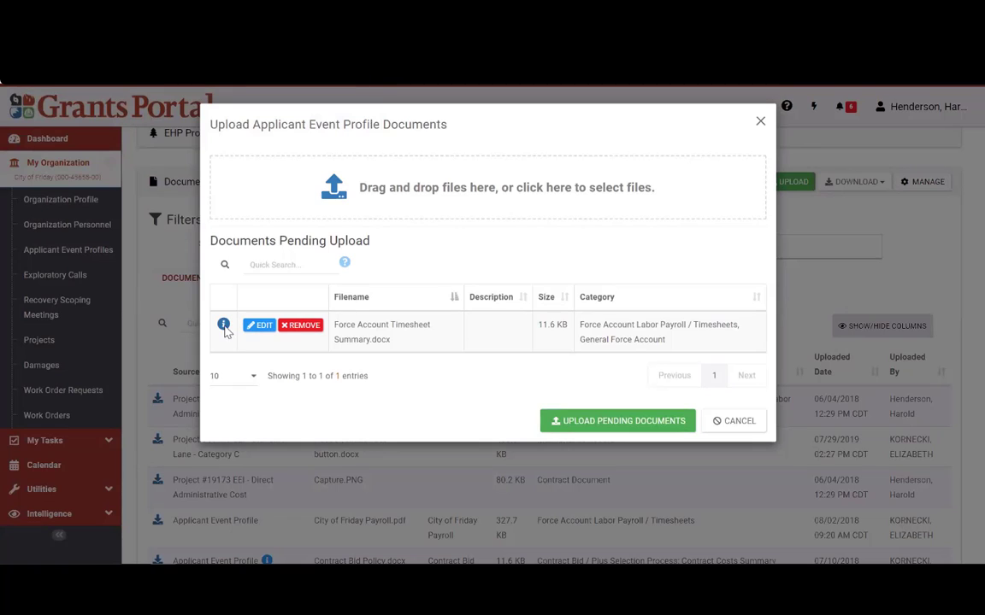
# Step: Give the pending Force Account Timesheet Summary.docx the description 'Description' and save it
pyautogui.moveTo(223, 327)
pyautogui.click(260, 325)
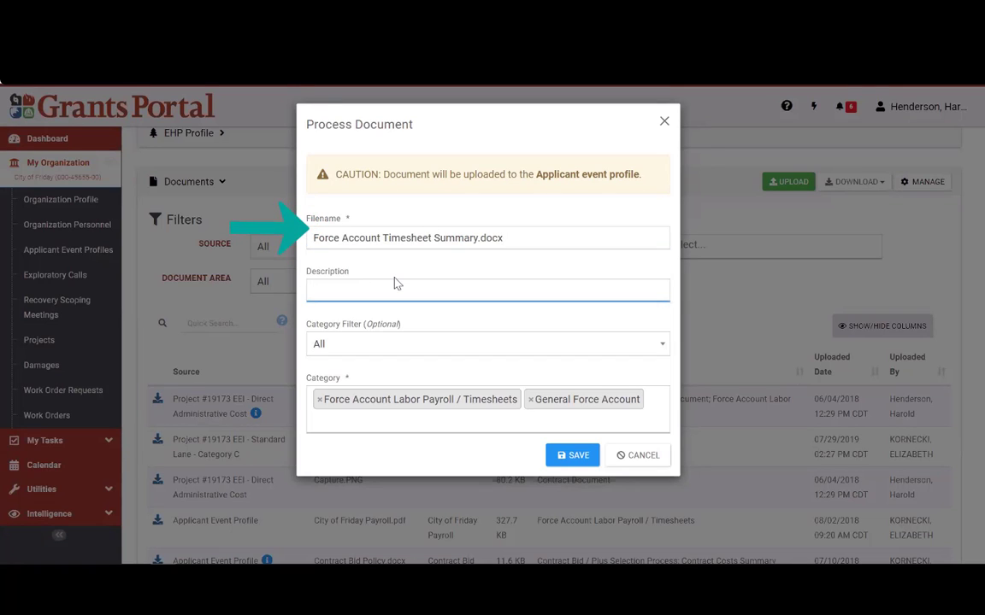
pyautogui.write('Description')
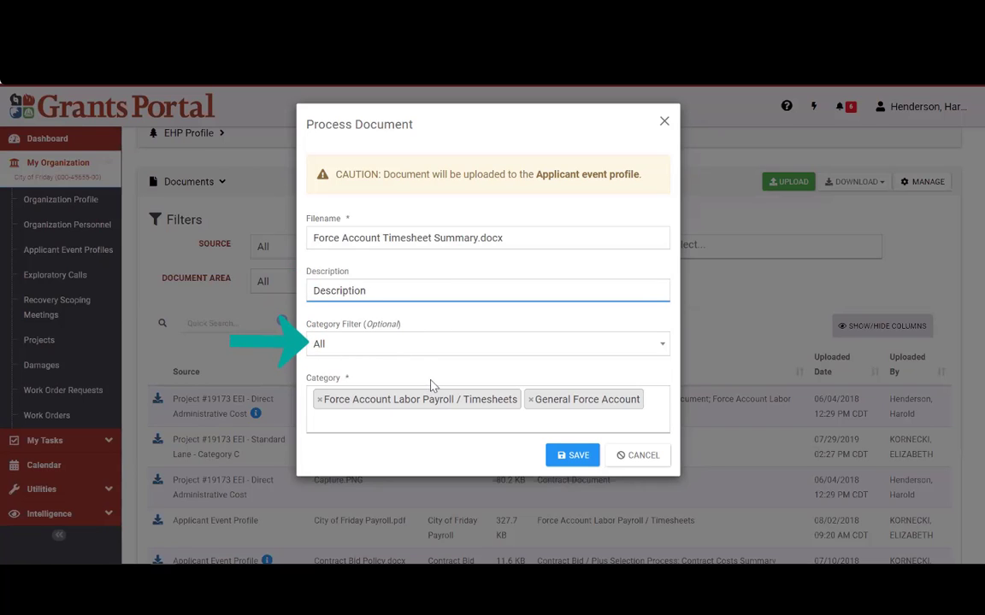
pyautogui.click(346, 378)
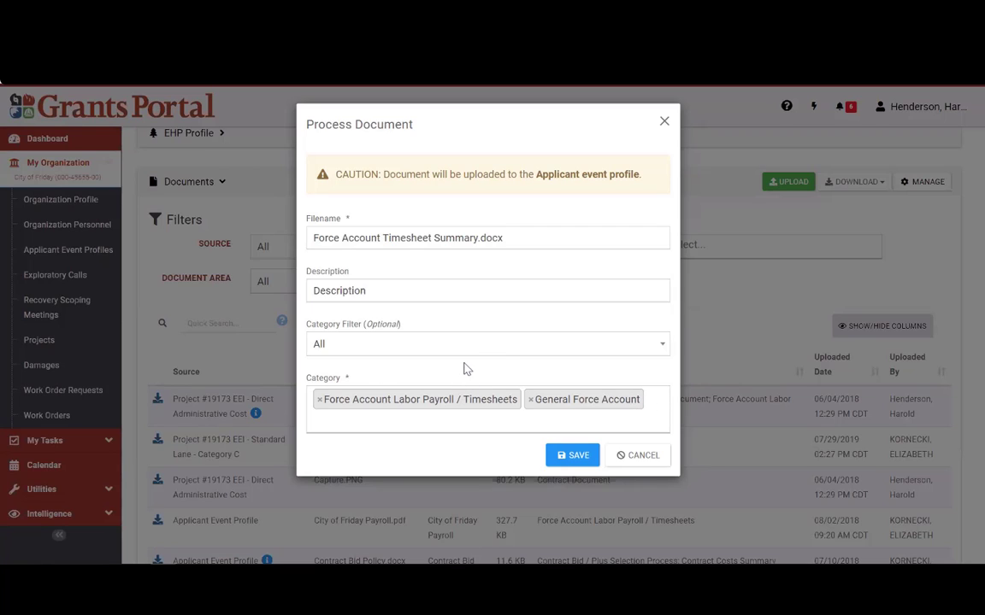
pyautogui.click(574, 457)
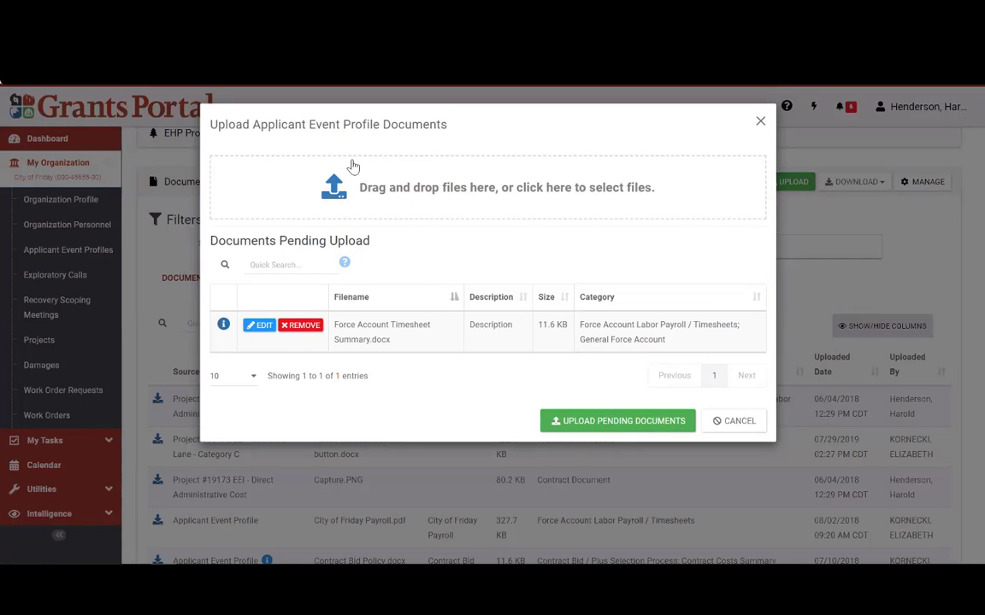
# Step: Dismiss the extra file picker and upload the pending Force Account Timesheet Summary.docx
pyautogui.click(513, 209)
pyautogui.click(139, 116)
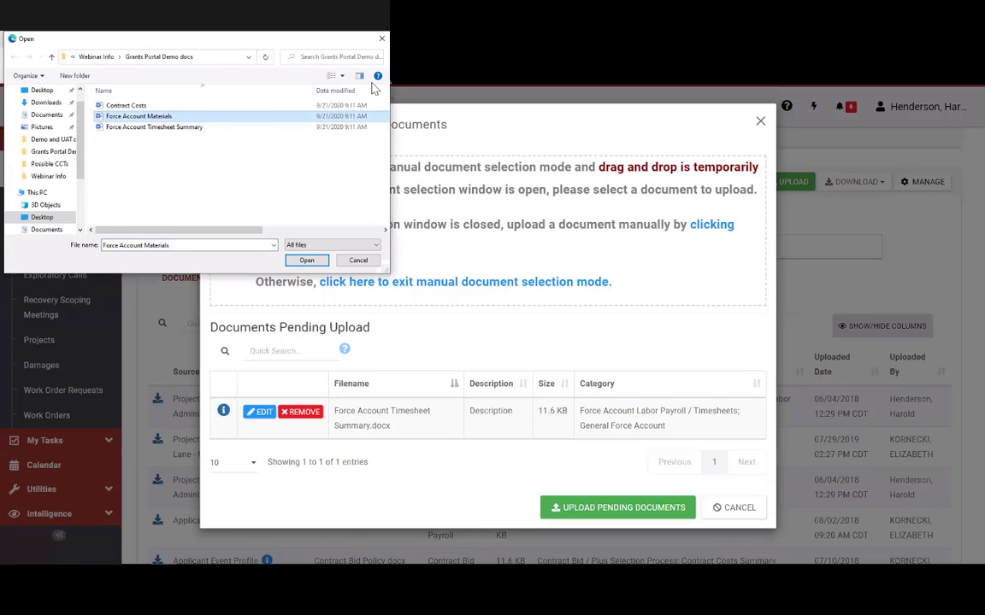
pyautogui.click(308, 262)
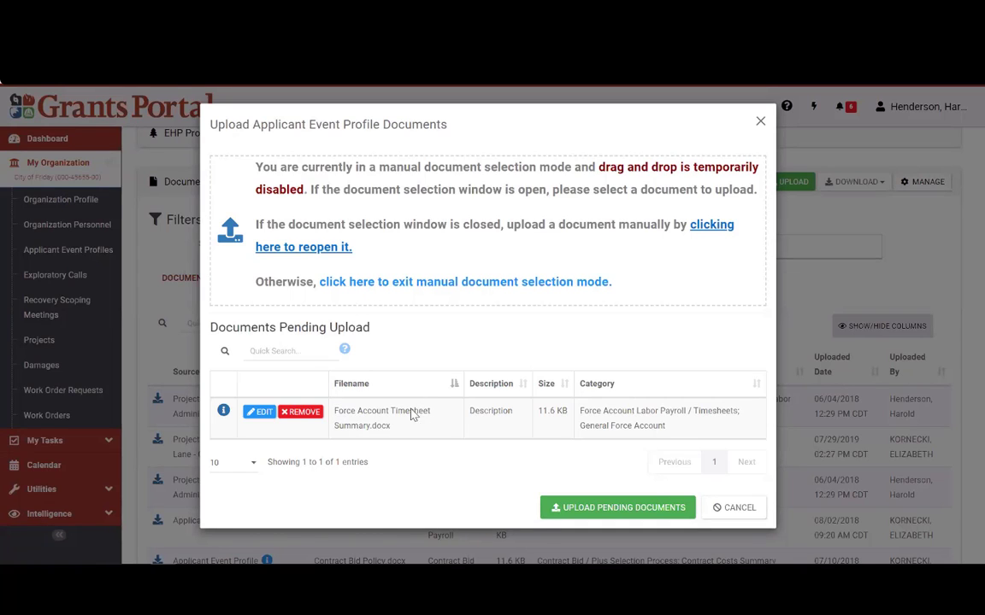
pyautogui.moveTo(226, 327); pyautogui.dragTo(391, 340)
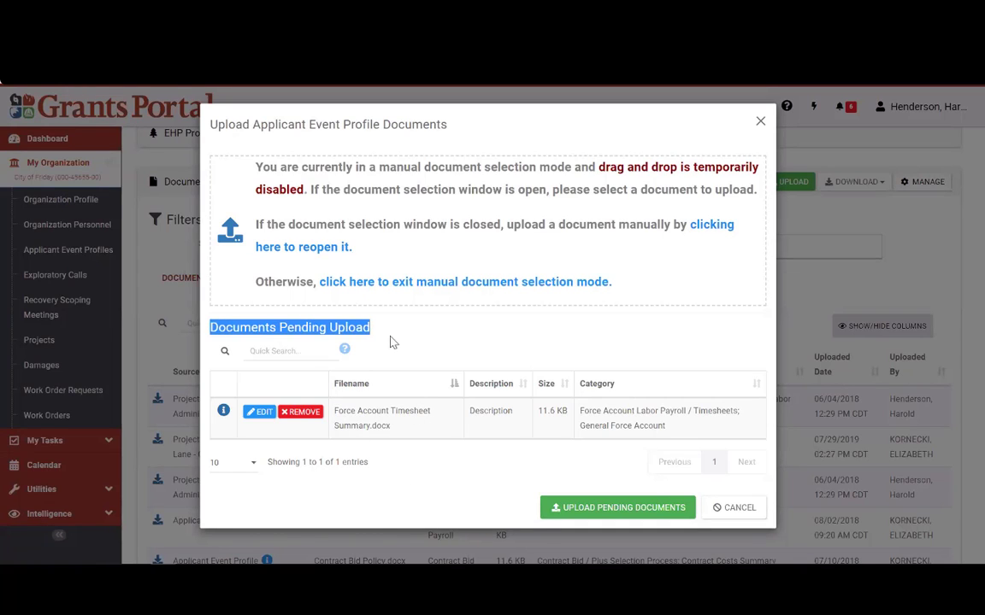
pyautogui.click(393, 342)
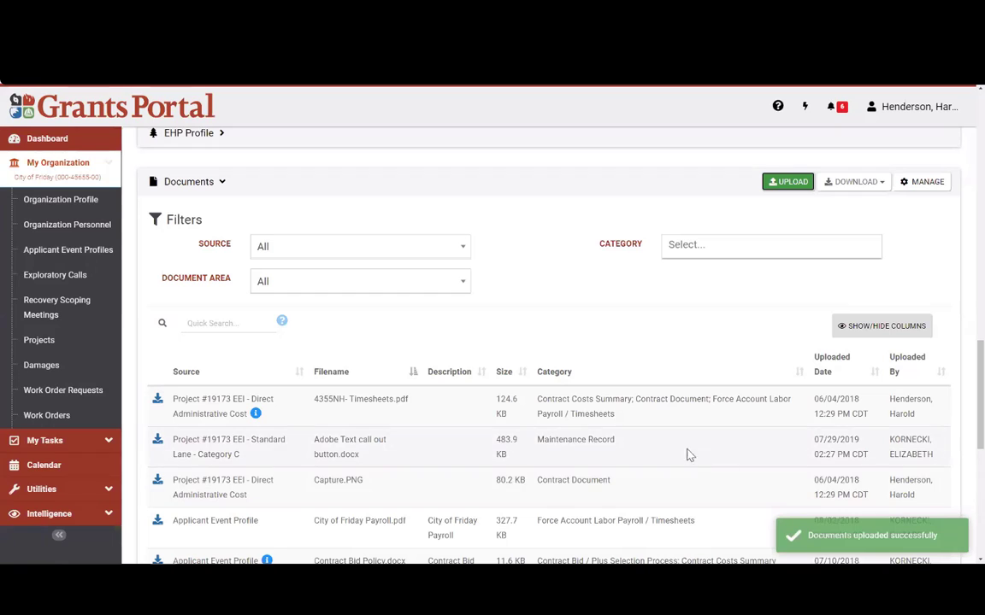
# Step: Sort documents newest first, check the new file's name, upload time and uploader, then collapse Documents
pyautogui.click(861, 372)
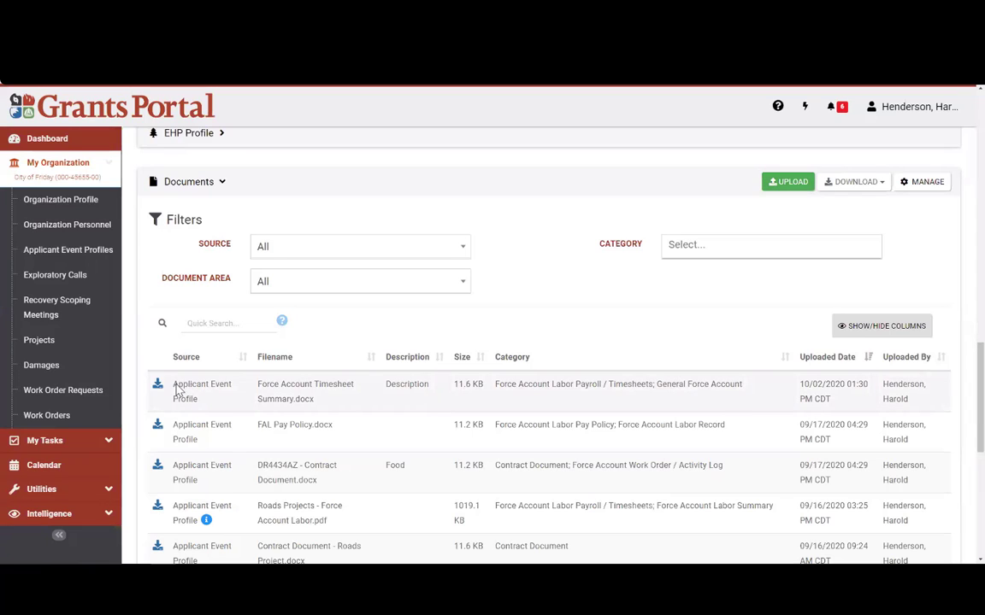
pyautogui.moveTo(257, 386); pyautogui.dragTo(340, 407)
pyautogui.click(570, 398)
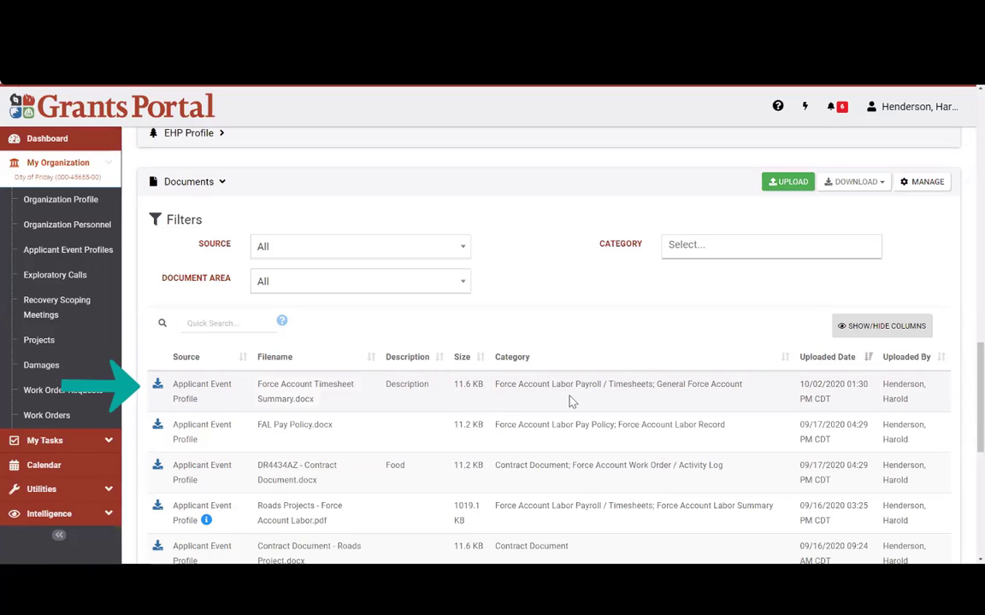
pyautogui.doubleClick(858, 385)
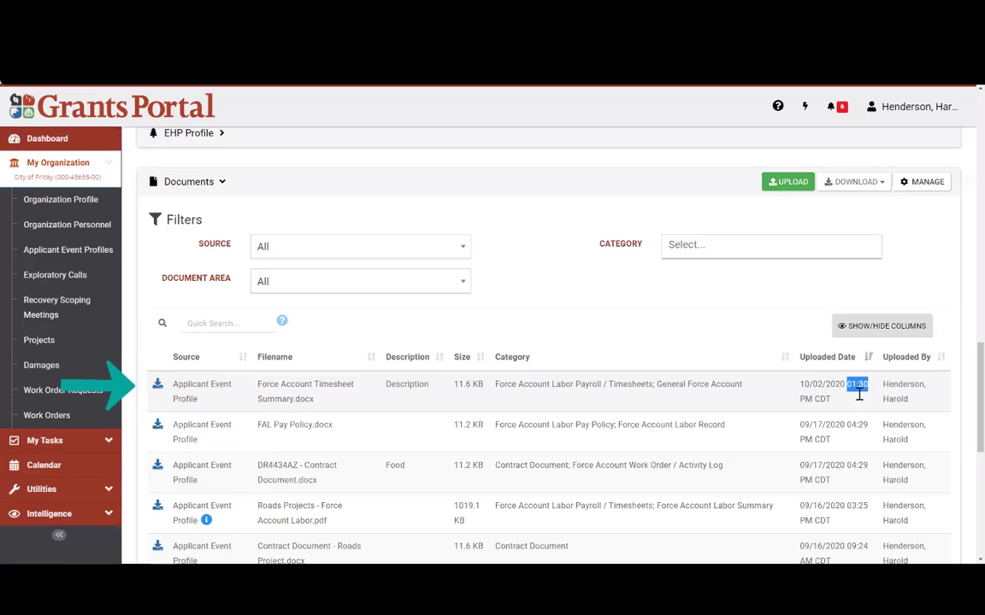
pyautogui.click(795, 409)
pyautogui.moveTo(883, 384); pyautogui.dragTo(918, 408)
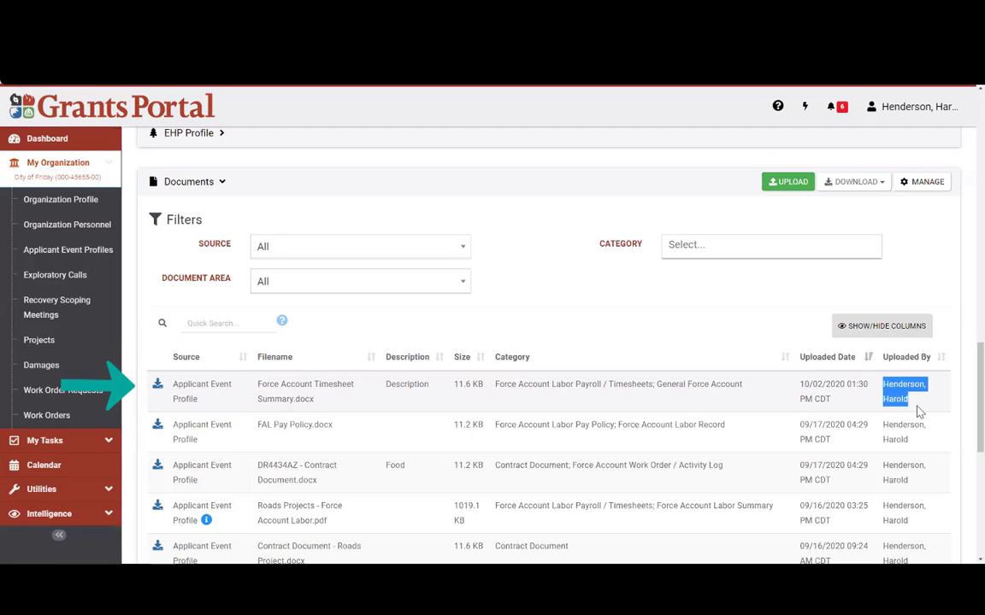
pyautogui.click(216, 183)
pyautogui.click(192, 406)
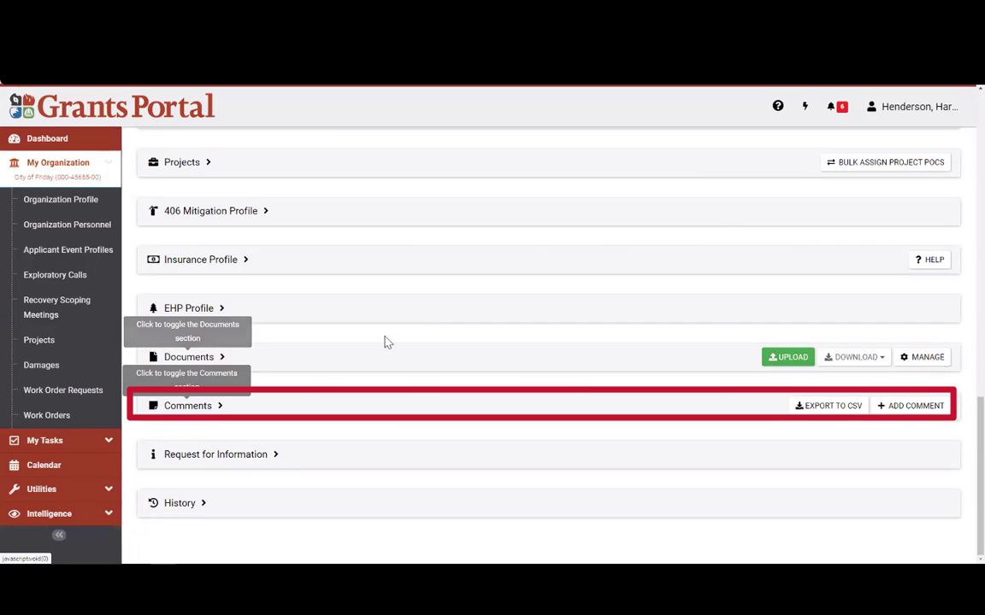
pyautogui.scroll(-1, 393, 342)
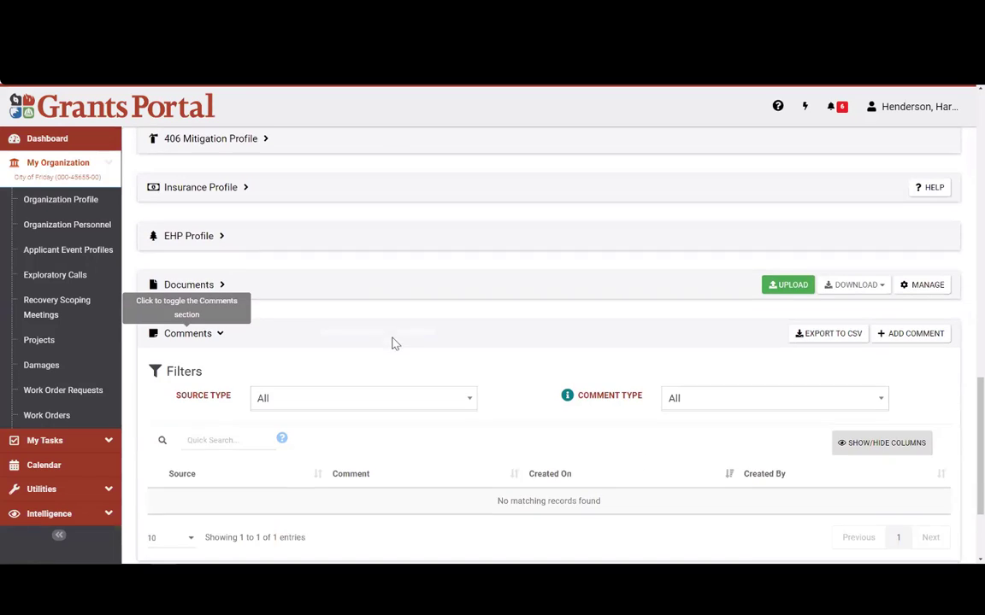
pyautogui.scroll(-1, 390, 350)
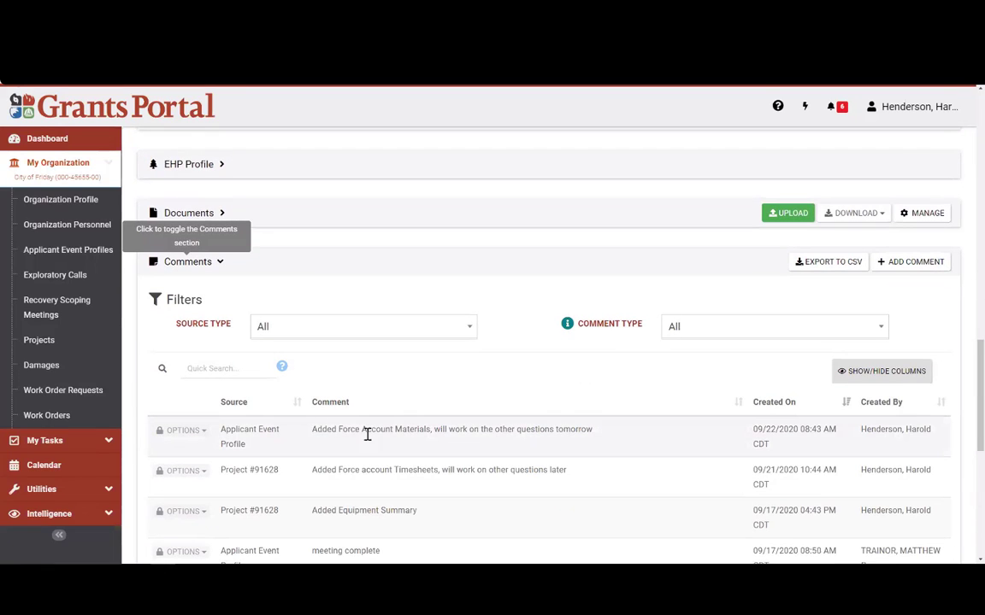
pyautogui.moveTo(312, 430); pyautogui.dragTo(446, 427)
pyautogui.click(479, 401)
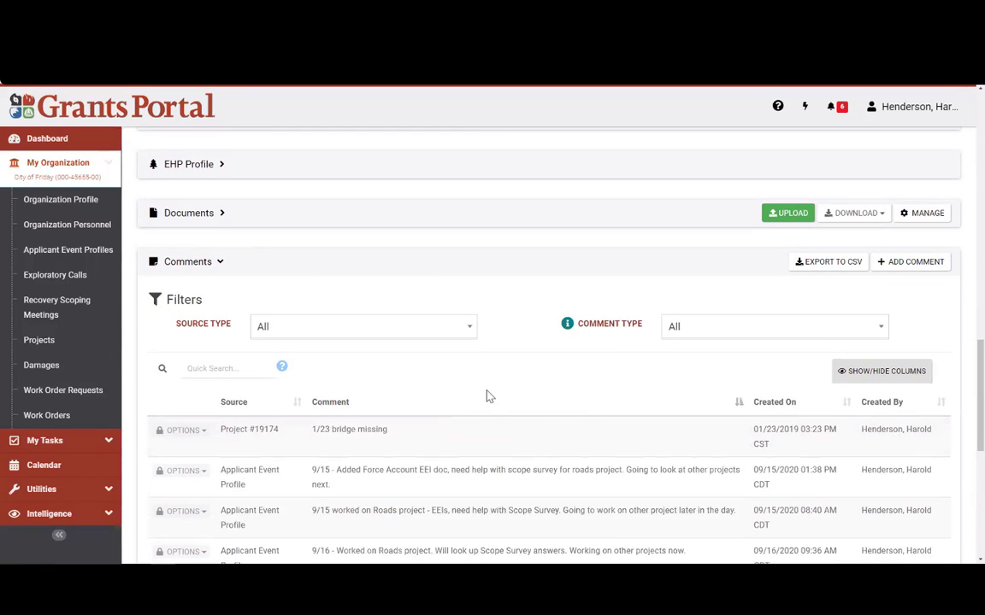
pyautogui.scroll(1, 202, 350)
pyautogui.scroll(-3, 366, 354)
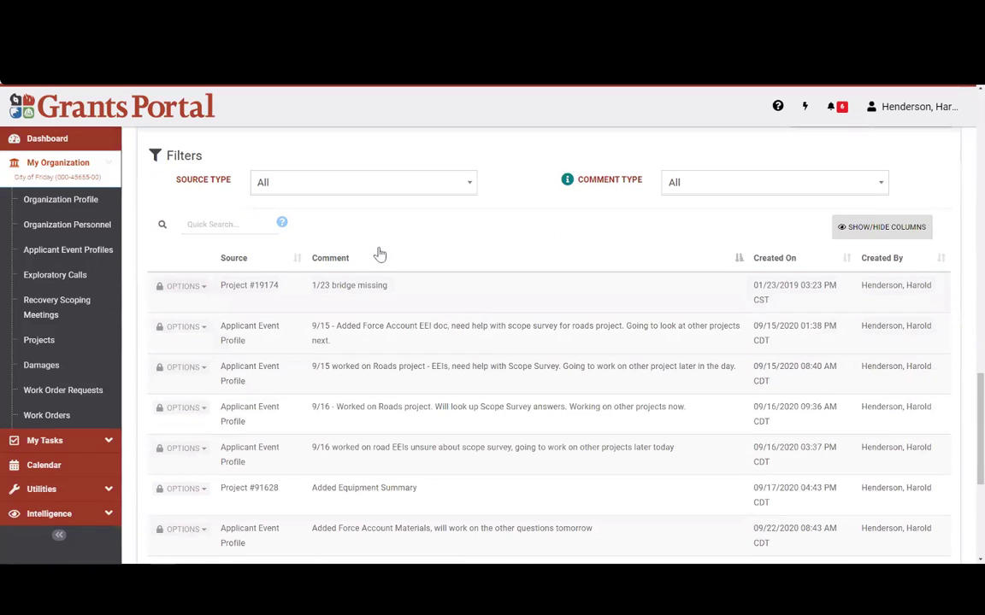
pyautogui.scroll(1, 265, 334)
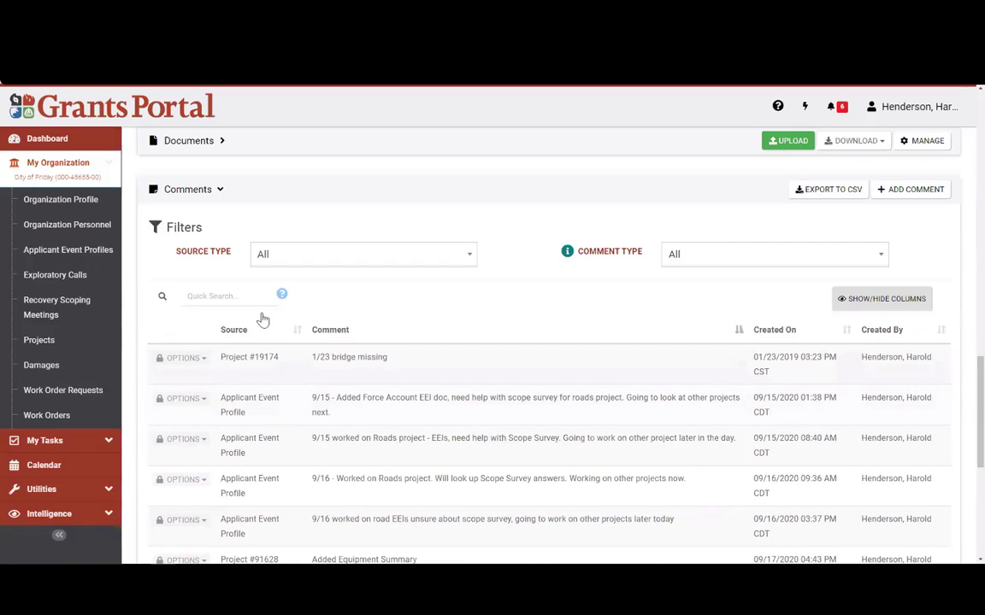
pyautogui.click(219, 191)
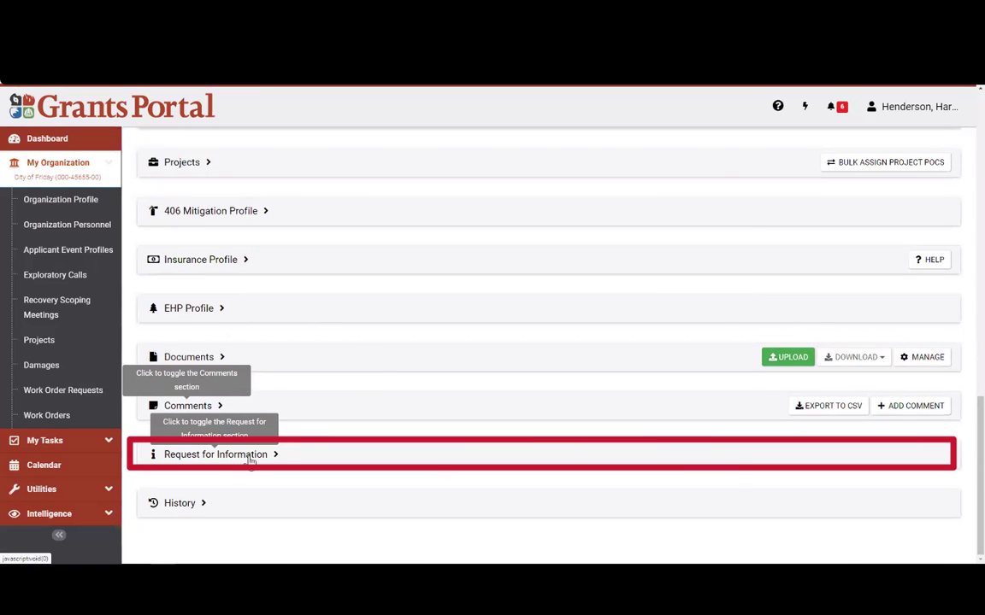
# Step: Review RFI-PRJ-2634 under Request for Information, then expand History with Action Log and Process Status History
pyautogui.click(246, 457)
pyautogui.scroll(-1, 427, 333)
pyautogui.scroll(-1, 428, 333)
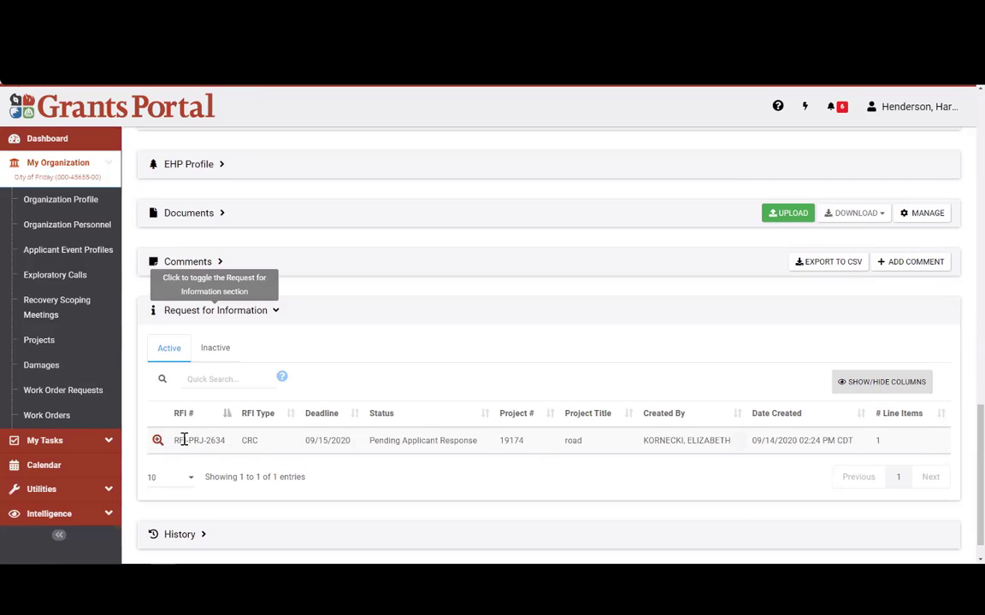
pyautogui.moveTo(168, 444); pyautogui.dragTo(232, 451)
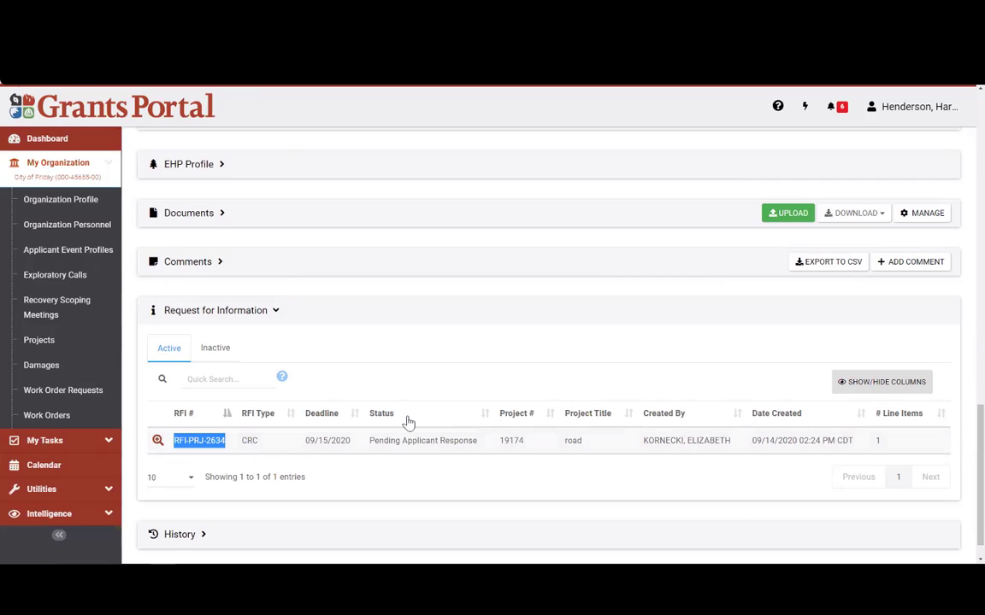
pyautogui.click(213, 313)
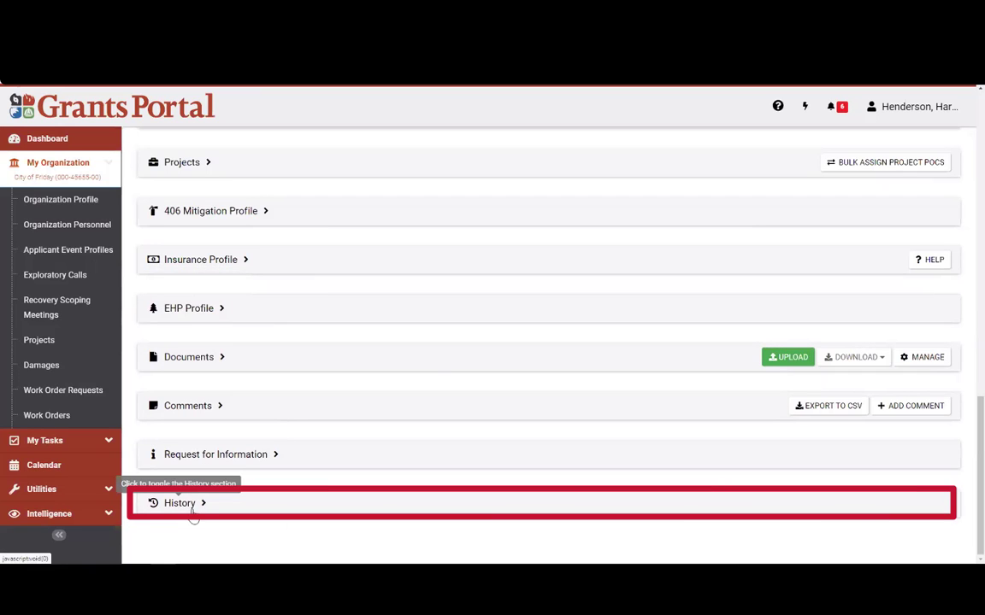
pyautogui.click(181, 504)
pyautogui.scroll(-2, 431, 387)
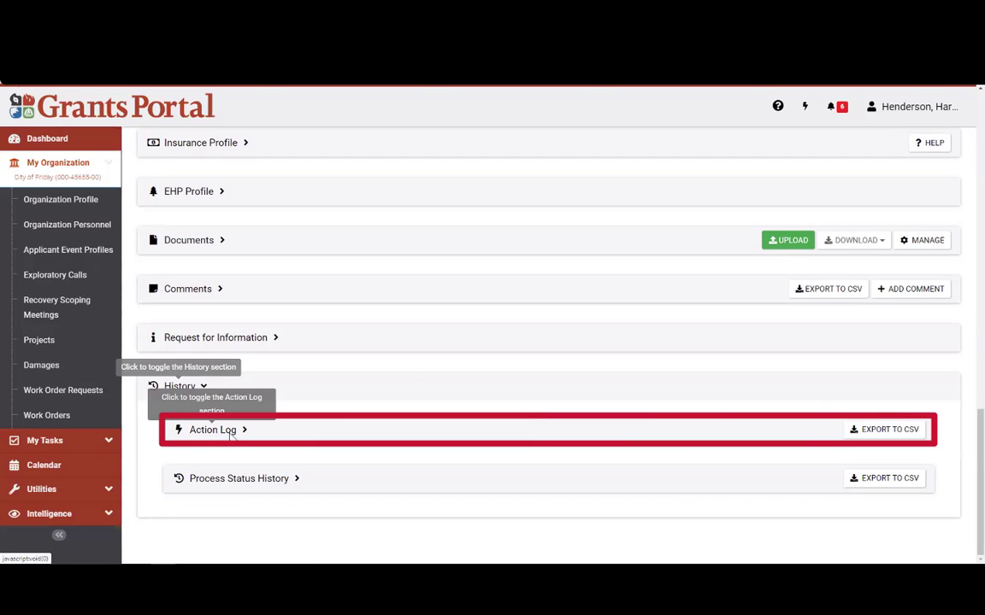
# Step: Review the Action Log's newest entry, the 10/02/2020 timesheet upload, then collapse History
pyautogui.click(213, 430)
pyautogui.scroll(-2, 503, 336)
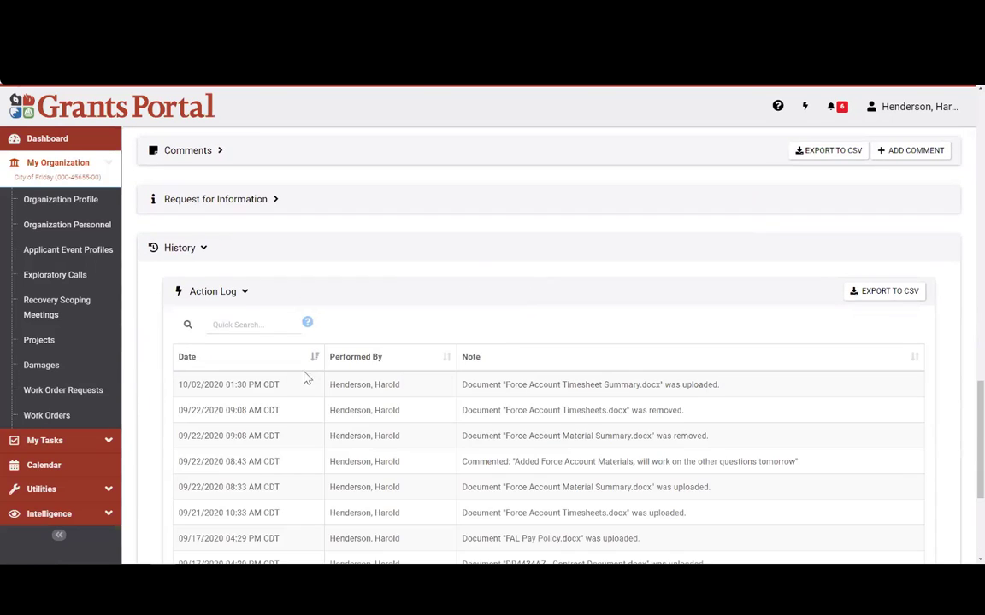
pyautogui.moveTo(179, 392); pyautogui.dragTo(250, 386)
pyautogui.moveTo(339, 384); pyautogui.dragTo(701, 383)
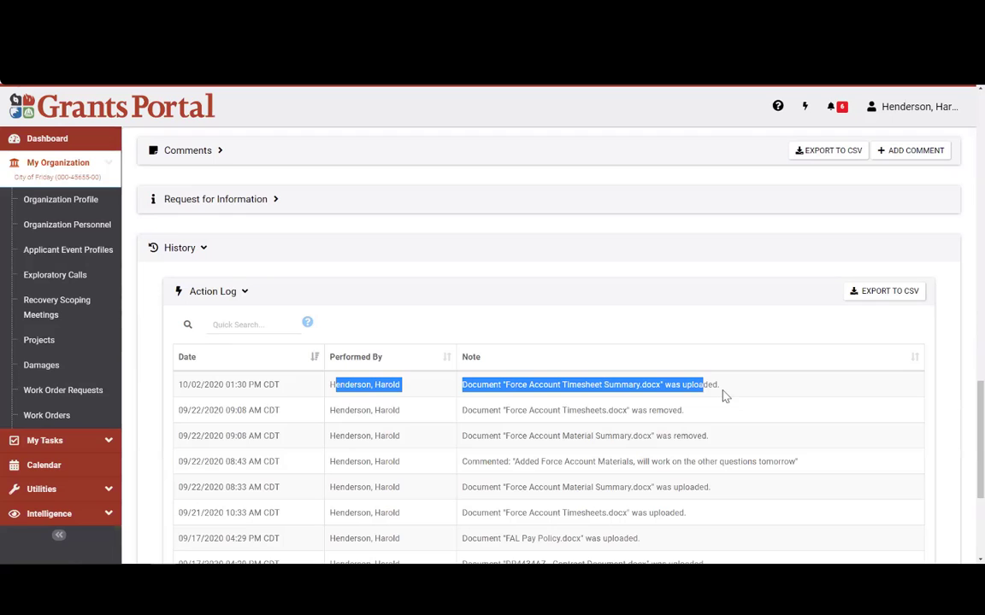
pyautogui.click(723, 395)
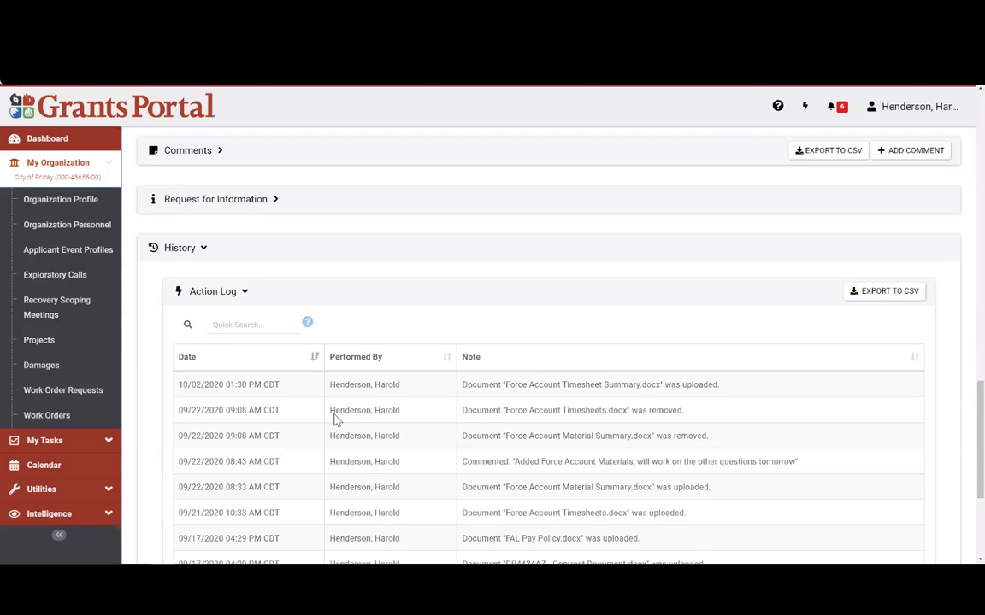
pyautogui.scroll(-3, 341, 367)
pyautogui.scroll(2, 344, 390)
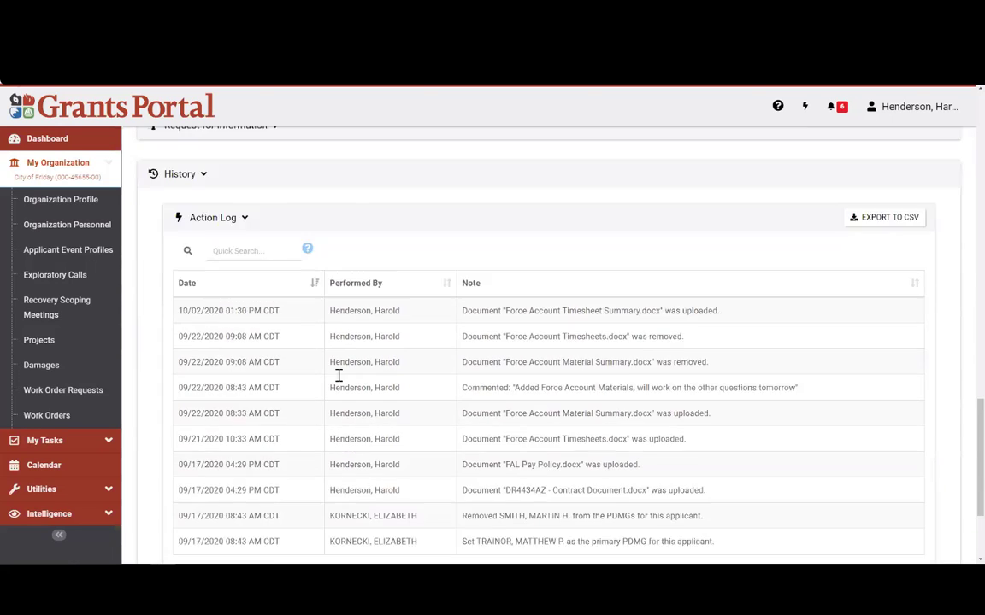
pyautogui.scroll(1, 339, 376)
pyautogui.click(203, 248)
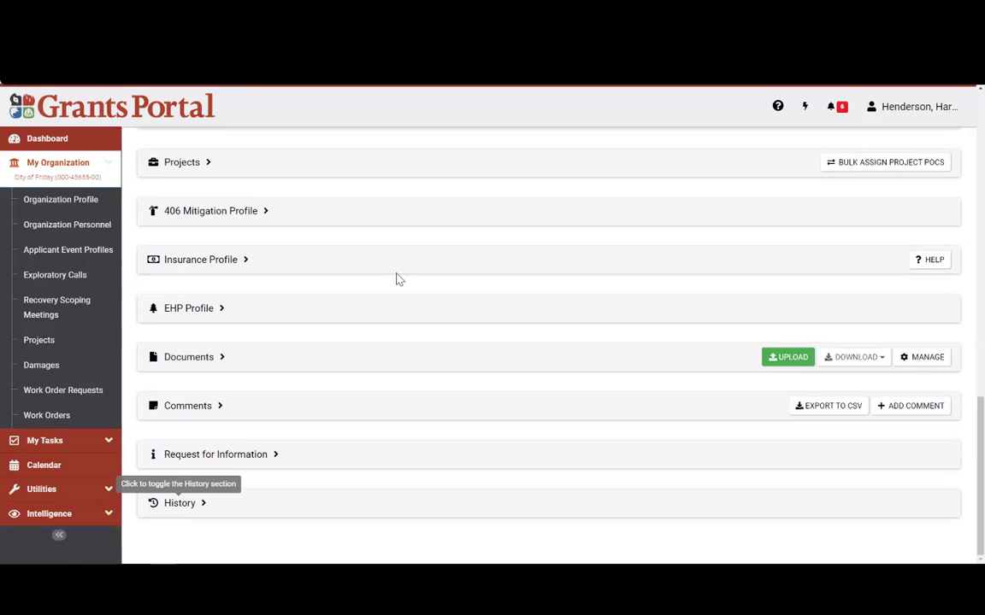
# Step: Expand Projects and locate Roads project 91628 at Pending Initial Project Development
pyautogui.click(184, 162)
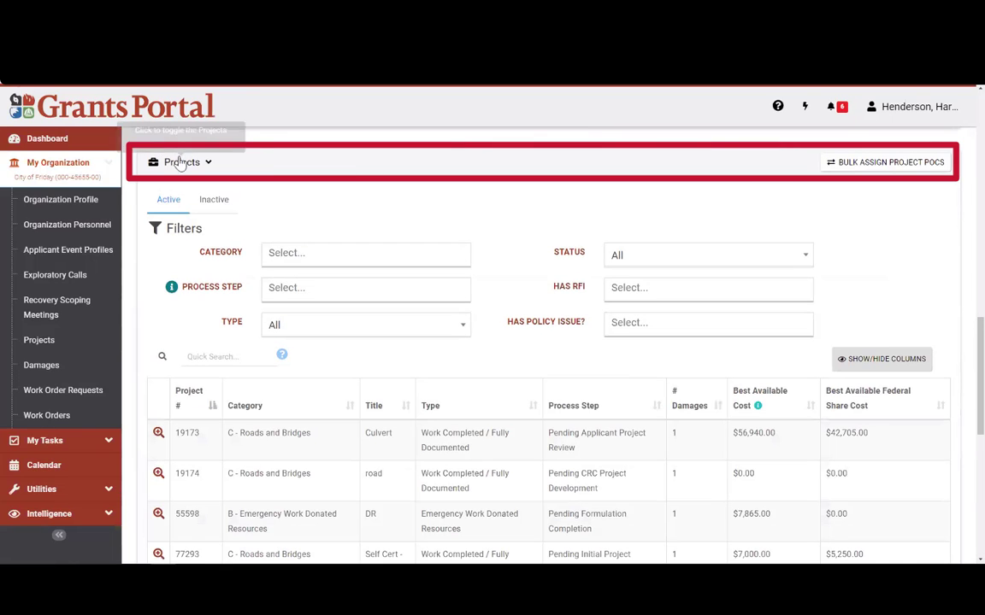
pyautogui.scroll(-1, 291, 235)
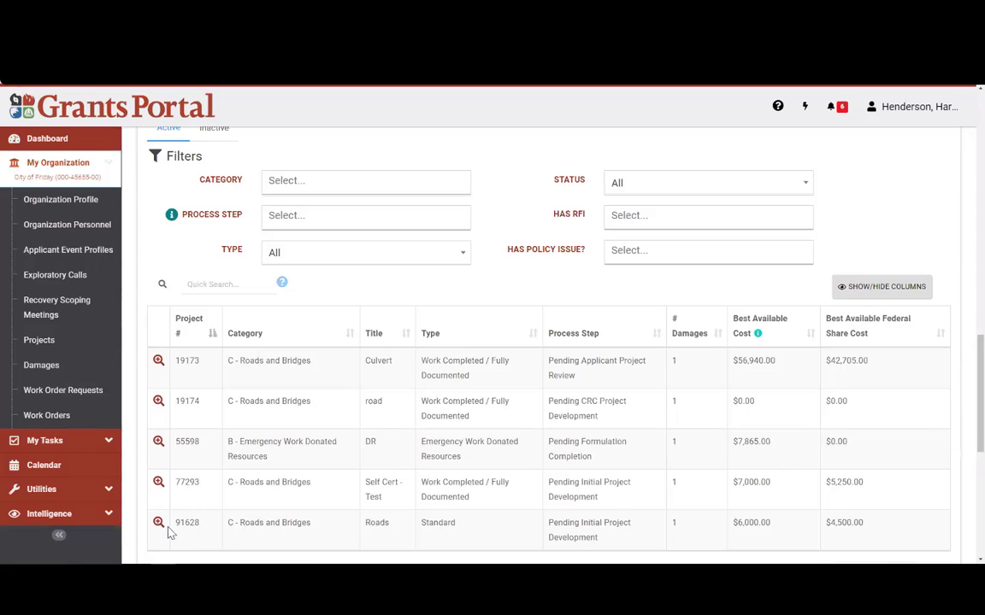
pyautogui.moveTo(244, 526); pyautogui.dragTo(330, 530)
pyautogui.click(505, 541)
pyautogui.moveTo(550, 525)
pyautogui.mouseDown()
pyautogui.moveTo(632, 526)
pyautogui.moveTo(620, 541)
pyautogui.mouseUp()
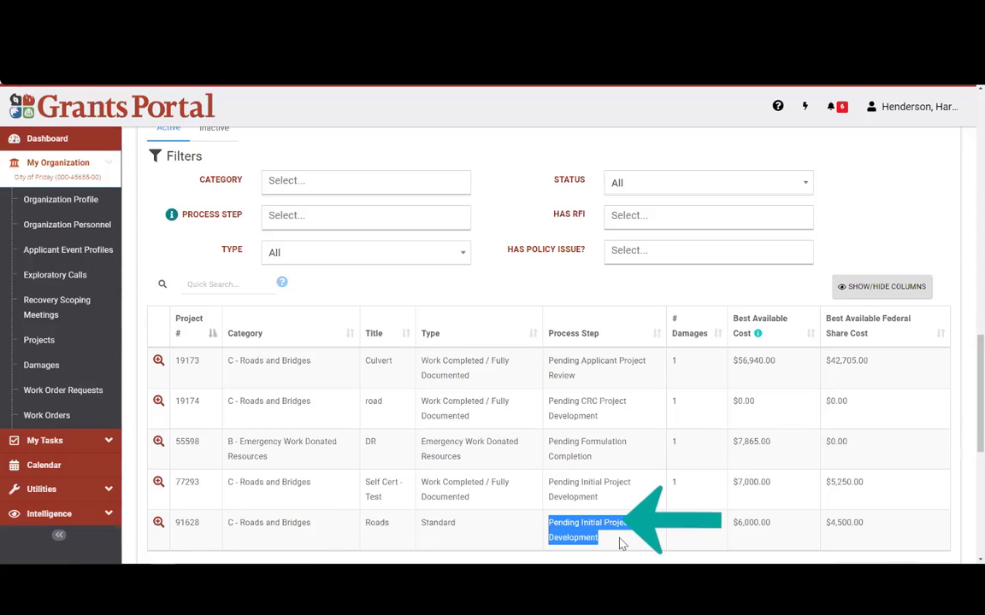
pyautogui.click(609, 545)
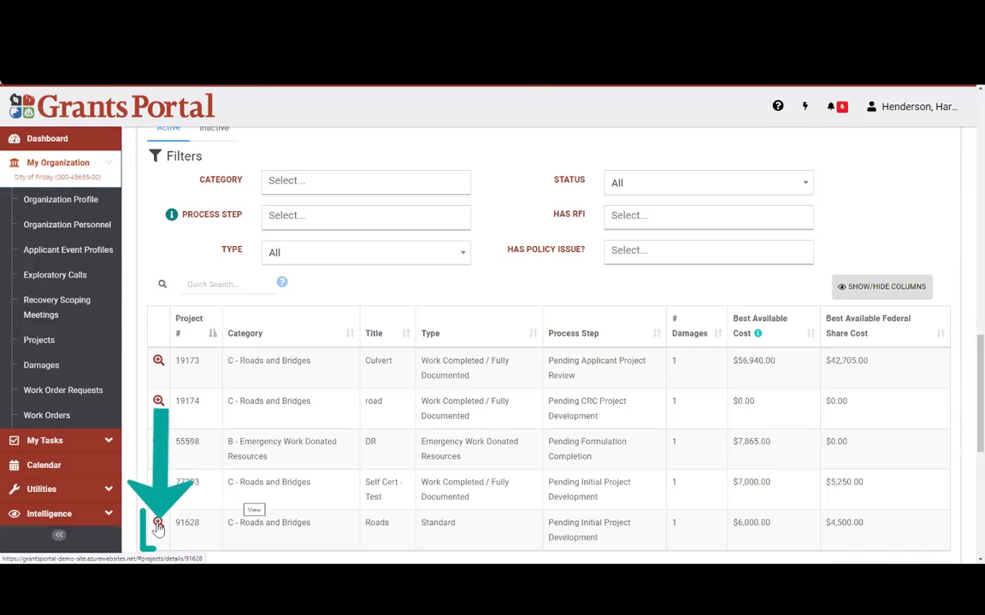
# Step: Open project 91628 Roads and highlight the applicant and event in the breadcrumb trail
pyautogui.click(261, 523)
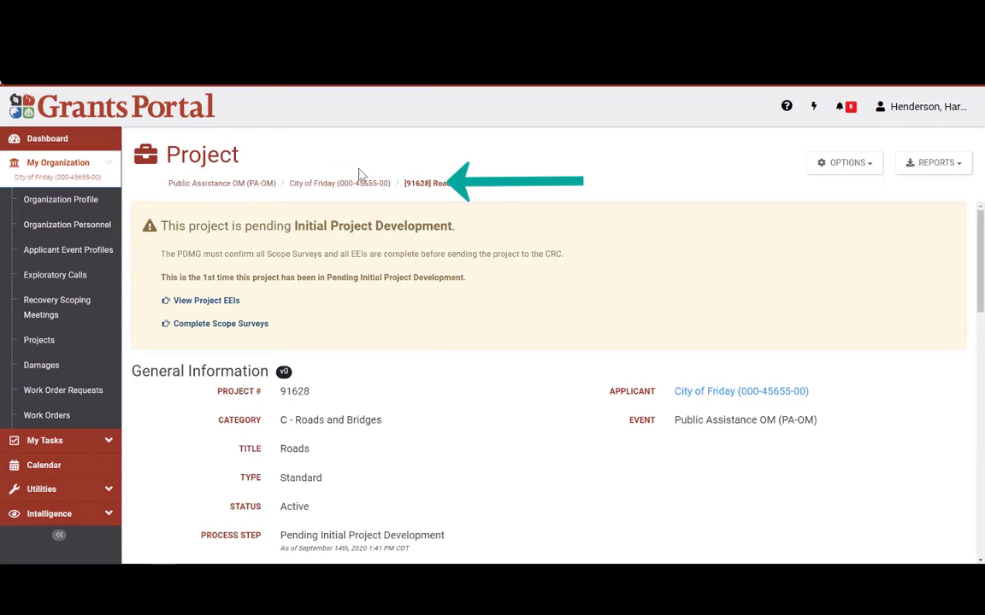
pyautogui.moveTo(397, 182); pyautogui.dragTo(290, 189)
pyautogui.click(312, 209)
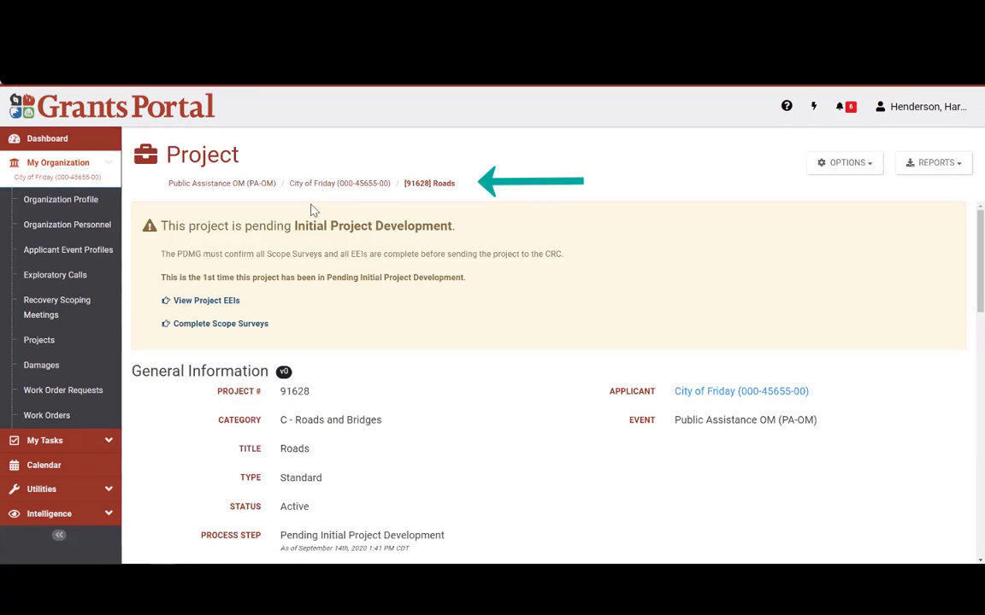
pyautogui.moveTo(163, 200); pyautogui.dragTo(169, 189)
pyautogui.click(435, 207)
# Step: Highlight the [91628] Roads breadcrumb, the full trail, and the pending Initial Project Development notice
pyautogui.moveTo(456, 184); pyautogui.dragTo(406, 184)
pyautogui.click(432, 169)
pyautogui.moveTo(169, 184); pyautogui.dragTo(479, 189)
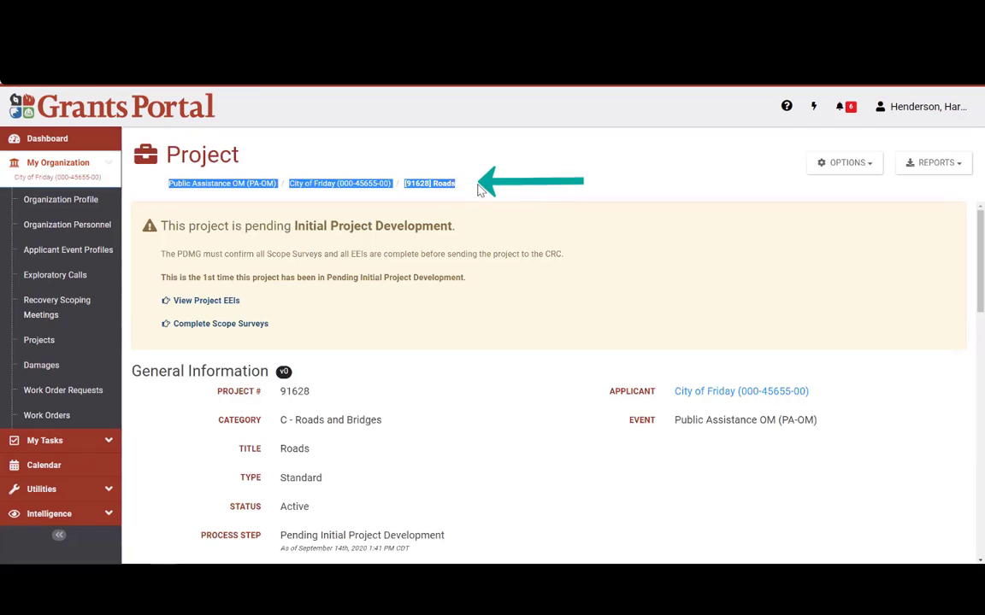
pyautogui.click(432, 204)
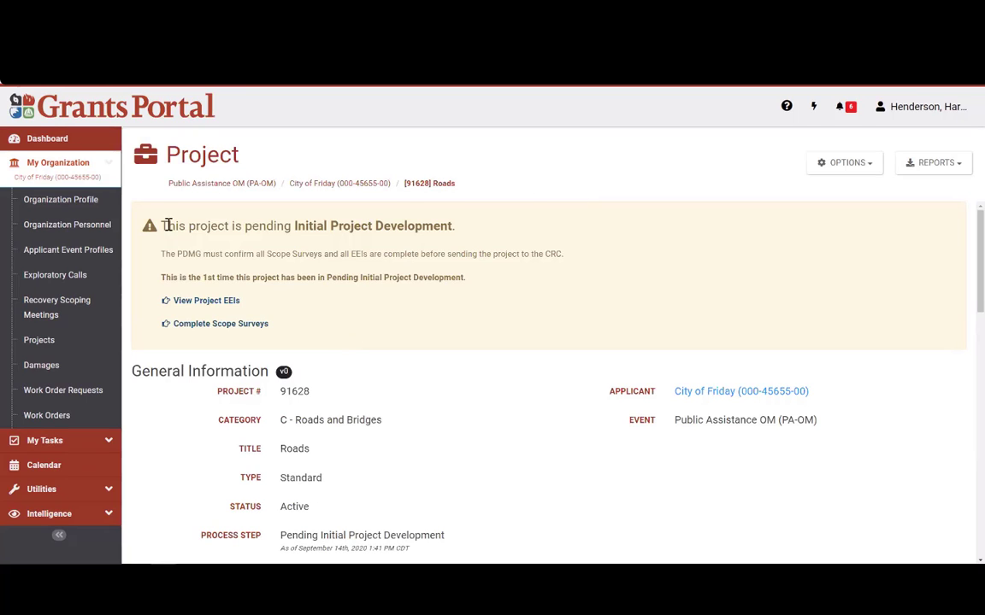
pyautogui.moveTo(167, 226); pyautogui.dragTo(433, 226)
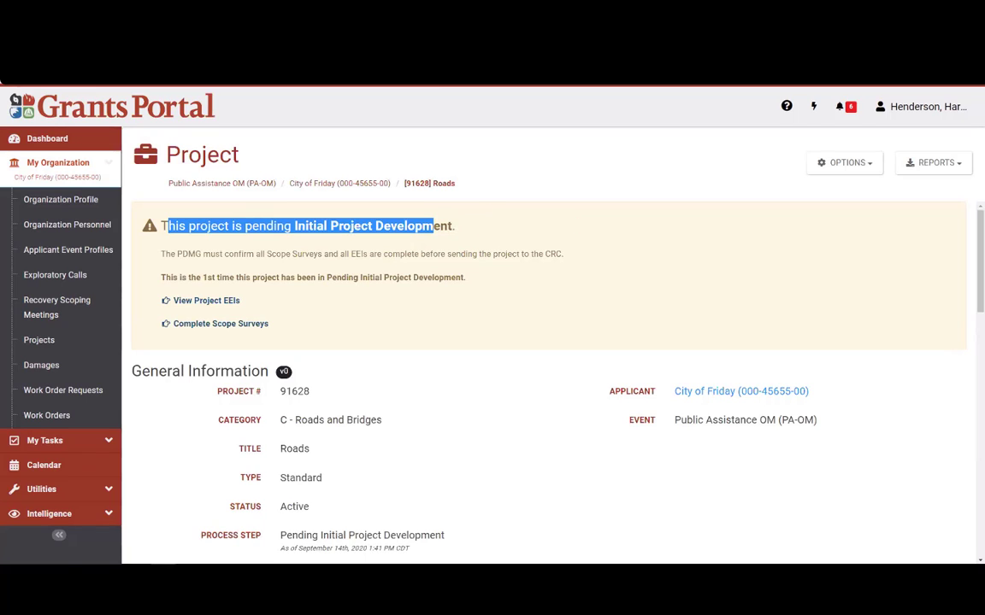
pyautogui.click(356, 336)
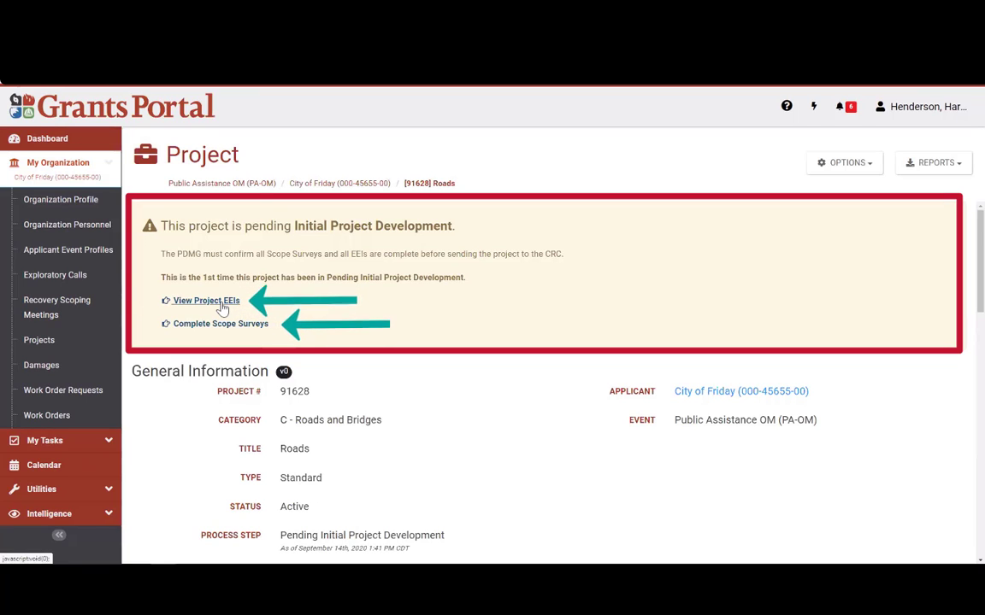
pyautogui.click(220, 304)
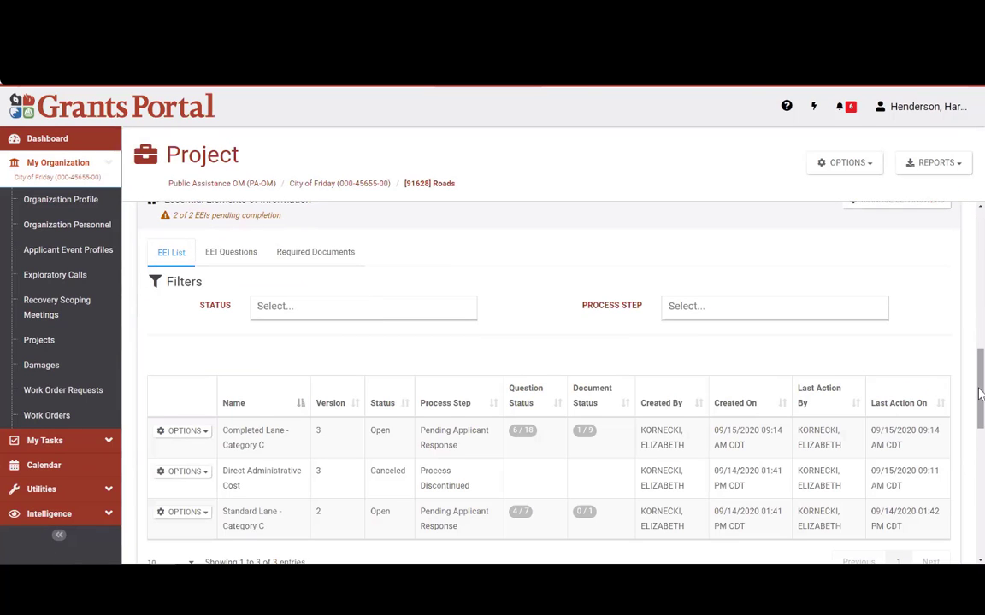
pyautogui.moveTo(982, 392); pyautogui.dragTo(981, 391)
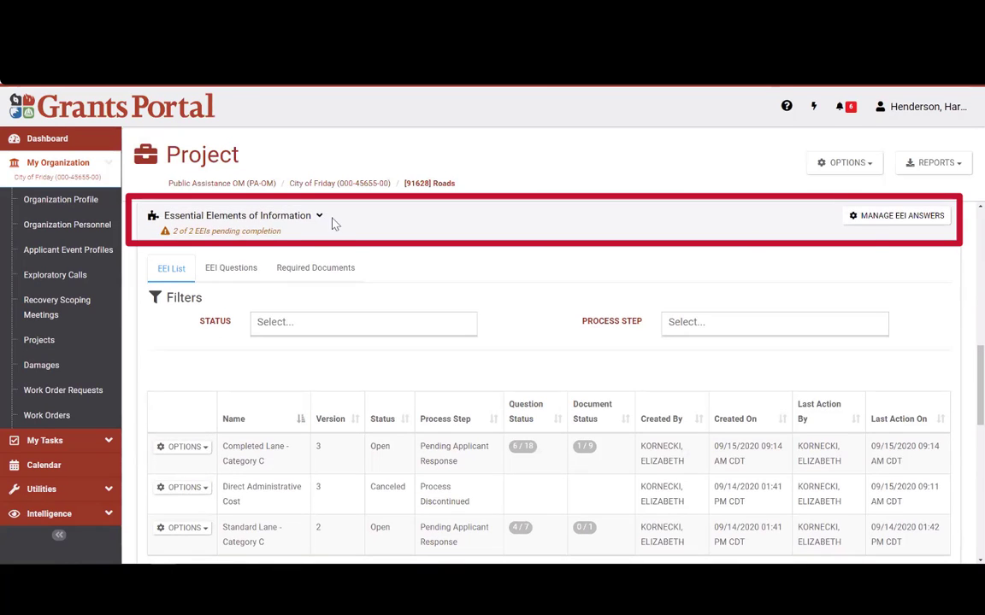
pyautogui.moveTo(313, 216); pyautogui.dragTo(151, 218)
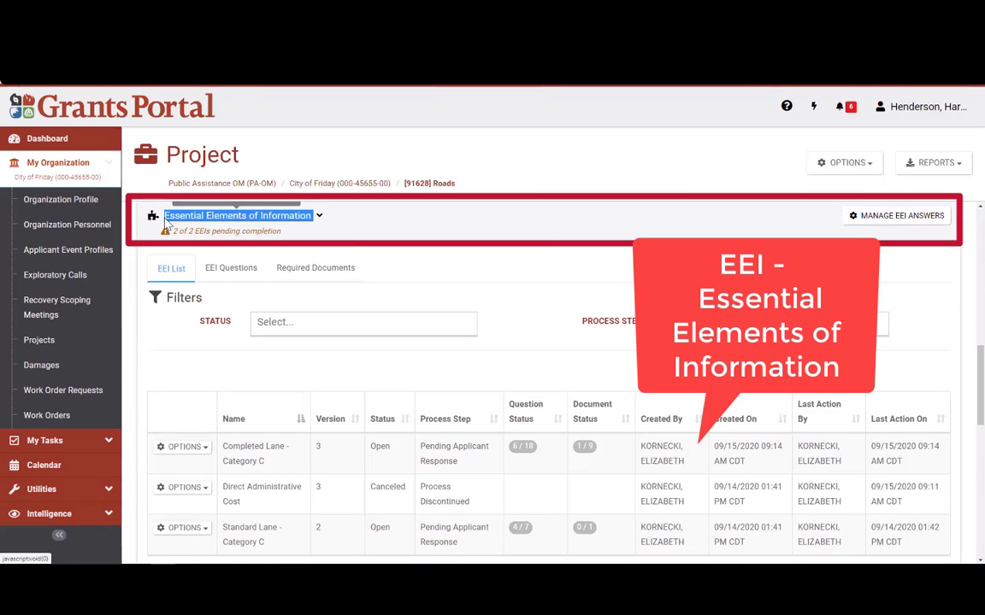
pyautogui.click(377, 223)
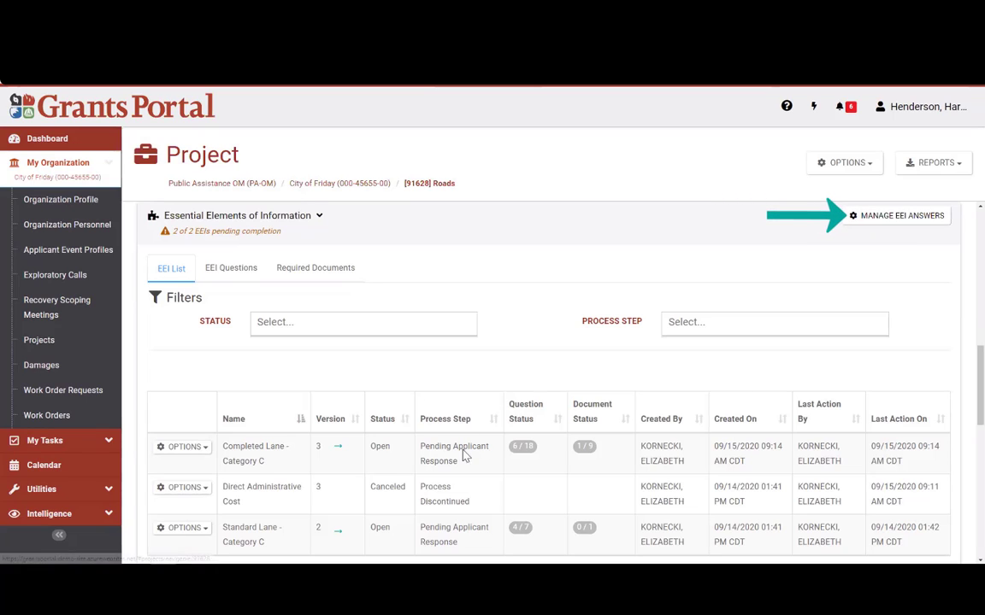
pyautogui.moveTo(459, 462); pyautogui.dragTo(419, 444)
pyautogui.moveTo(461, 545); pyautogui.dragTo(417, 531)
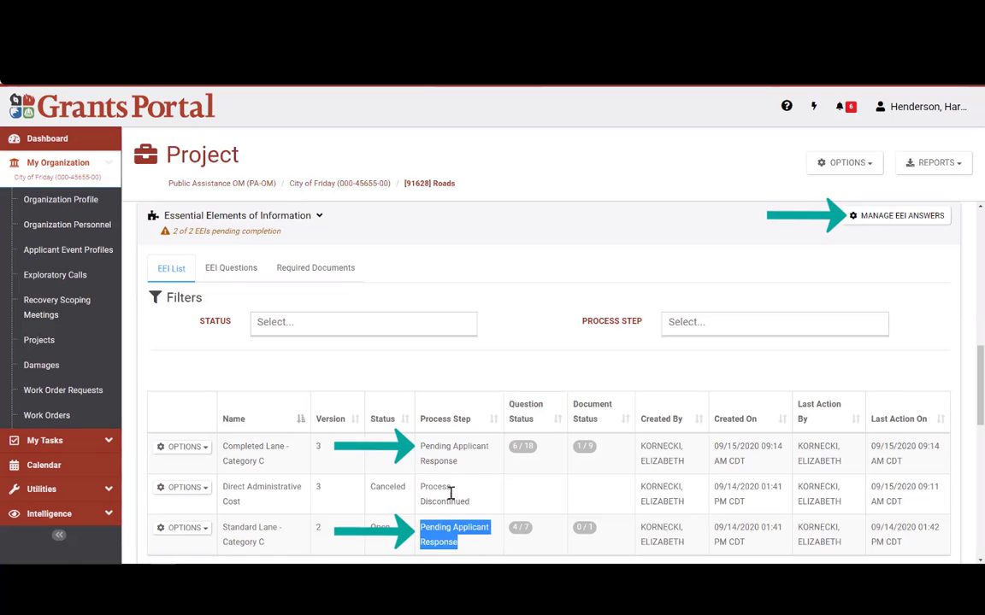
pyautogui.moveTo(460, 467); pyautogui.dragTo(419, 446)
pyautogui.click(481, 358)
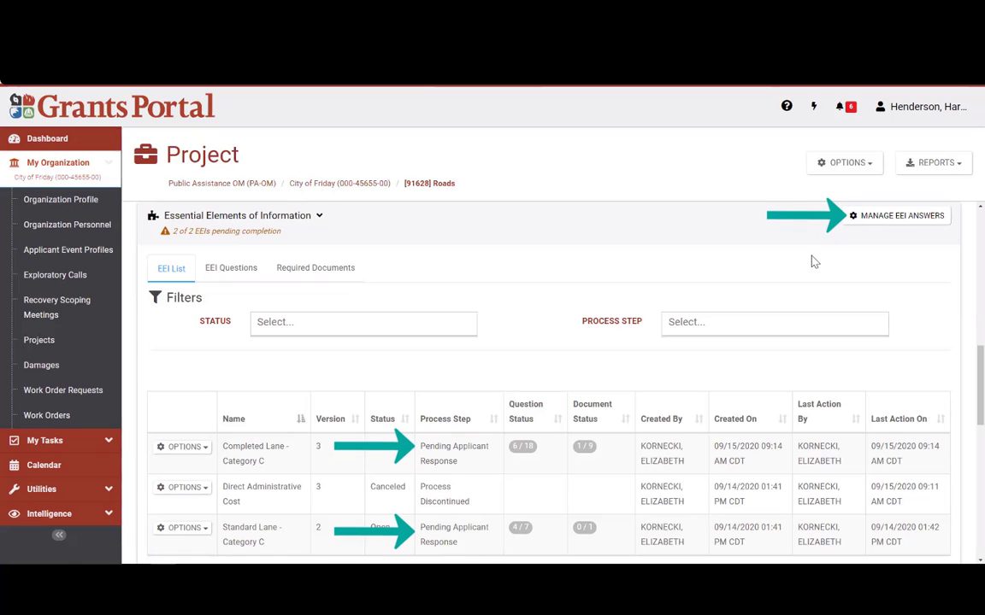
# Step: Open the Manage EEI Answers page and mark the review instruction in the info box
pyautogui.click(886, 222)
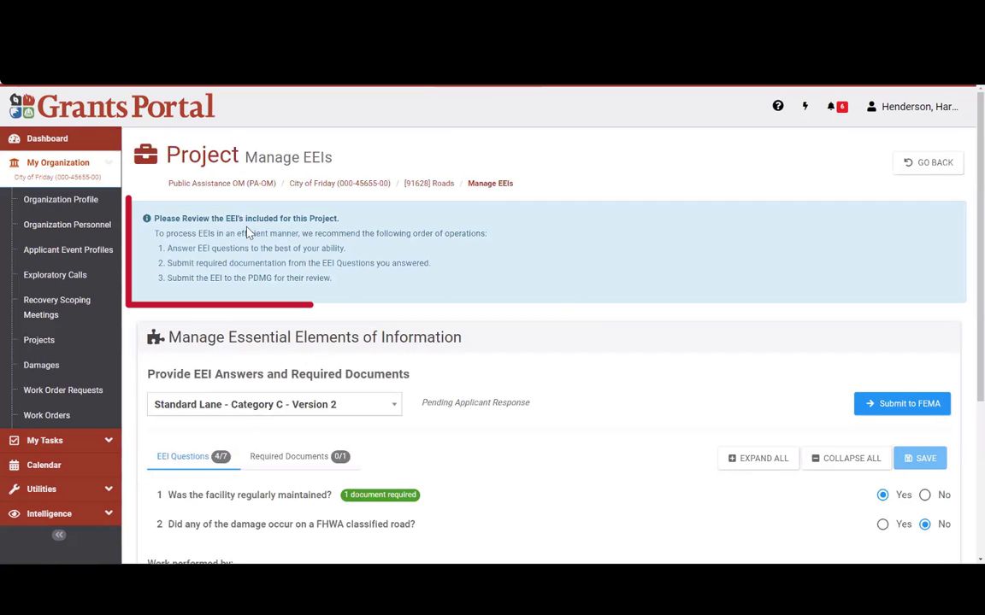
pyautogui.moveTo(160, 218); pyautogui.dragTo(362, 231)
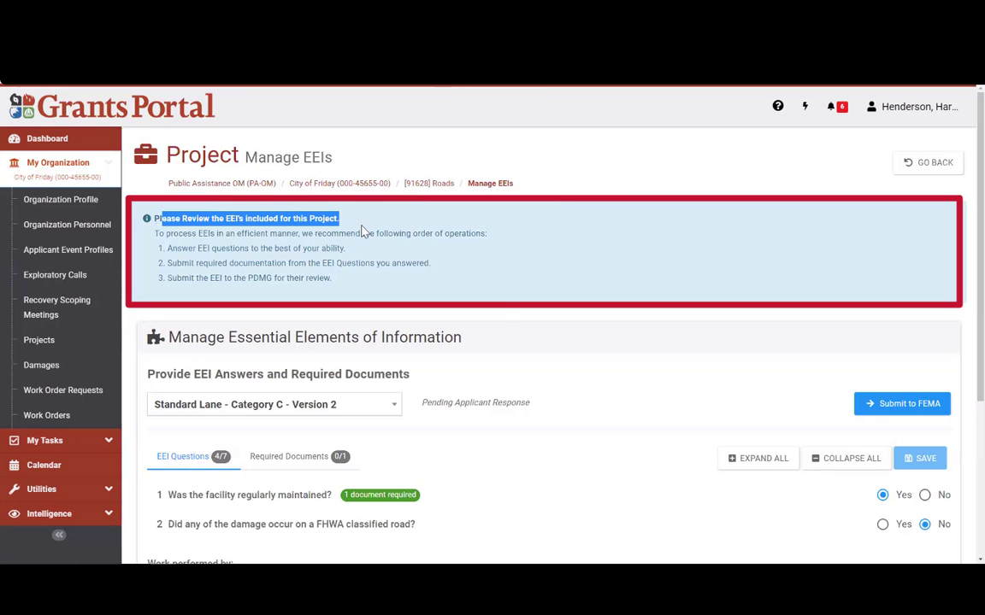
pyautogui.scroll(-3, 503, 311)
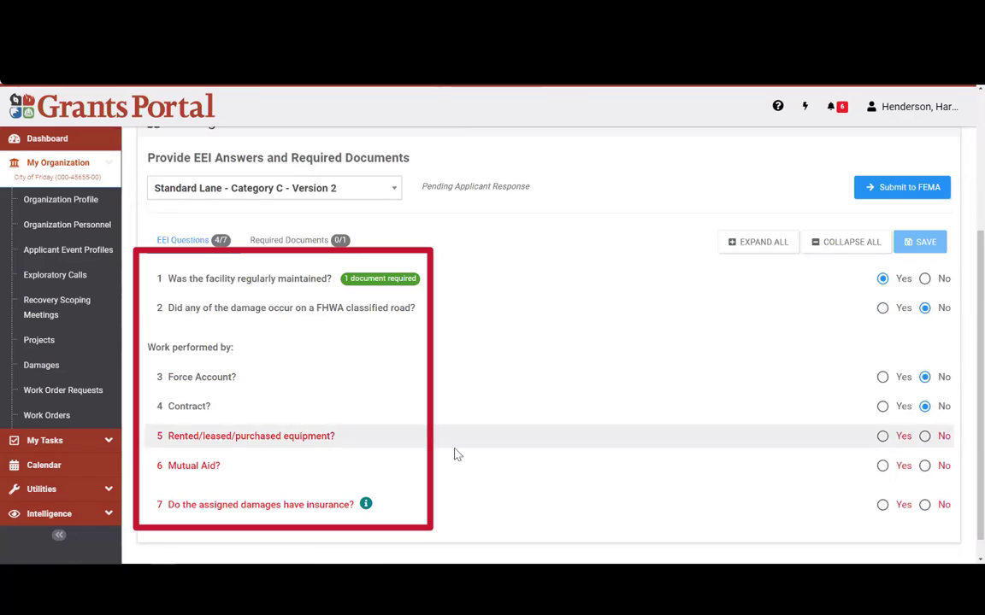
pyautogui.scroll(1, 391, 315)
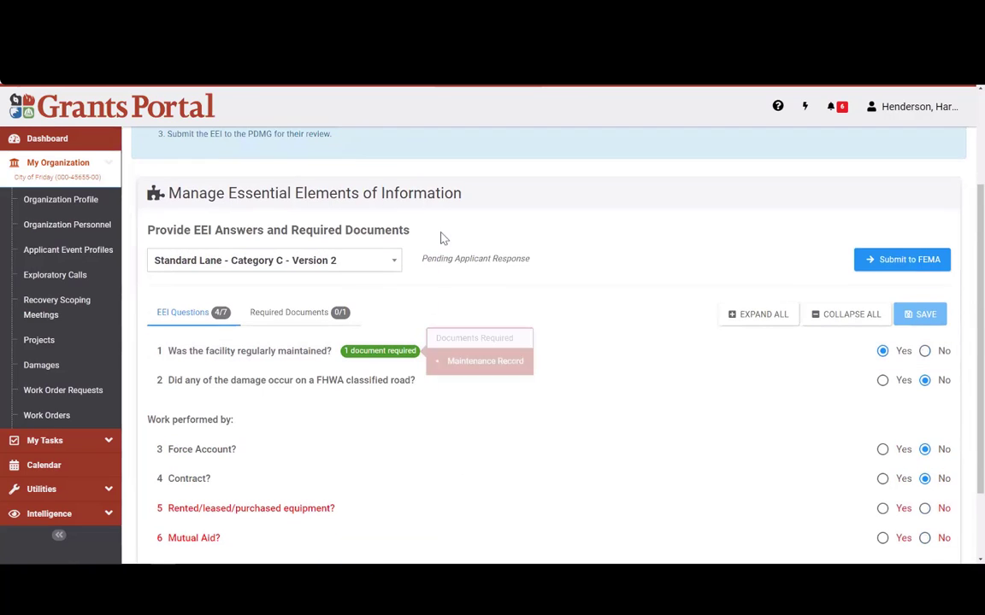
# Step: List the EEI versions and keep Standard Lane - Category C - Version 2
pyautogui.click(394, 266)
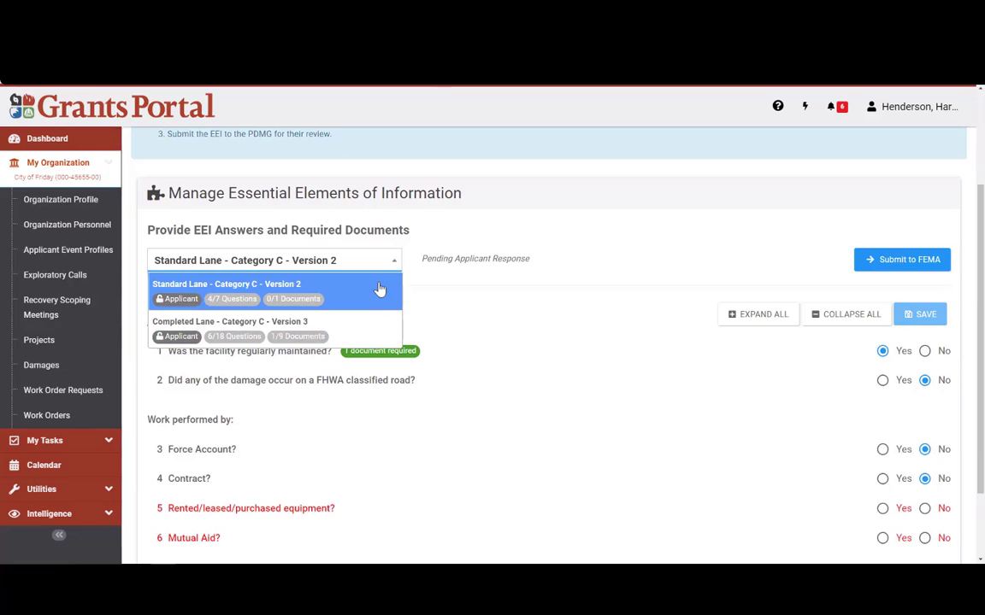
pyautogui.click(429, 278)
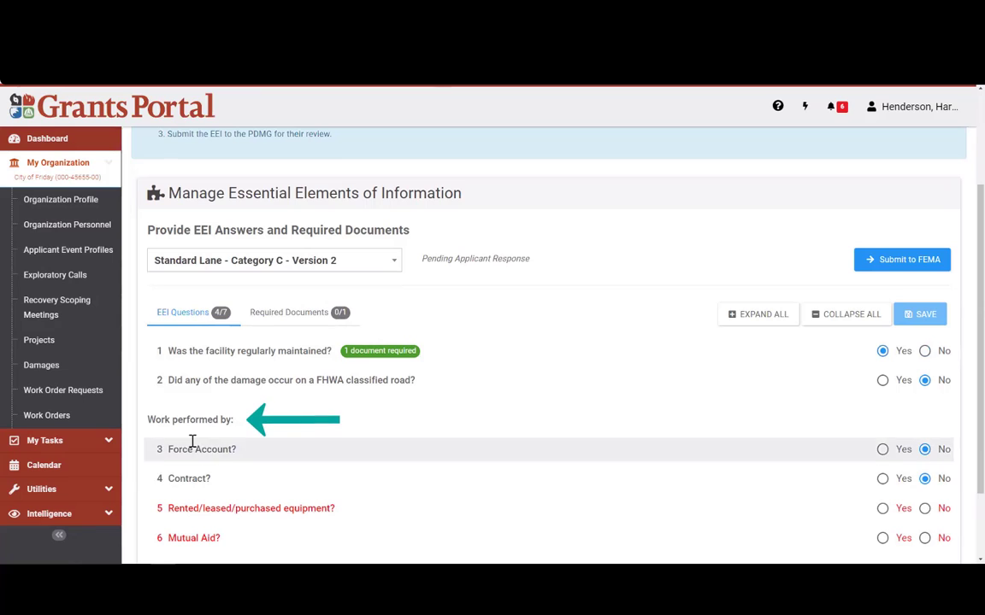
pyautogui.scroll(-2, 350, 396)
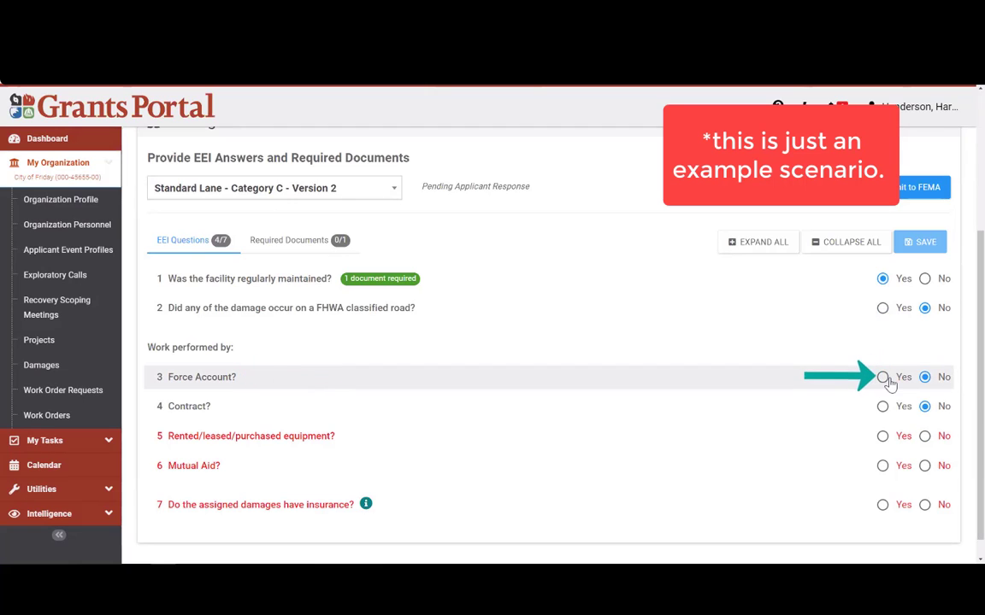
# Step: Answer Yes to Force Account, Force Account Labor, and whether the work has started
pyautogui.click(883, 378)
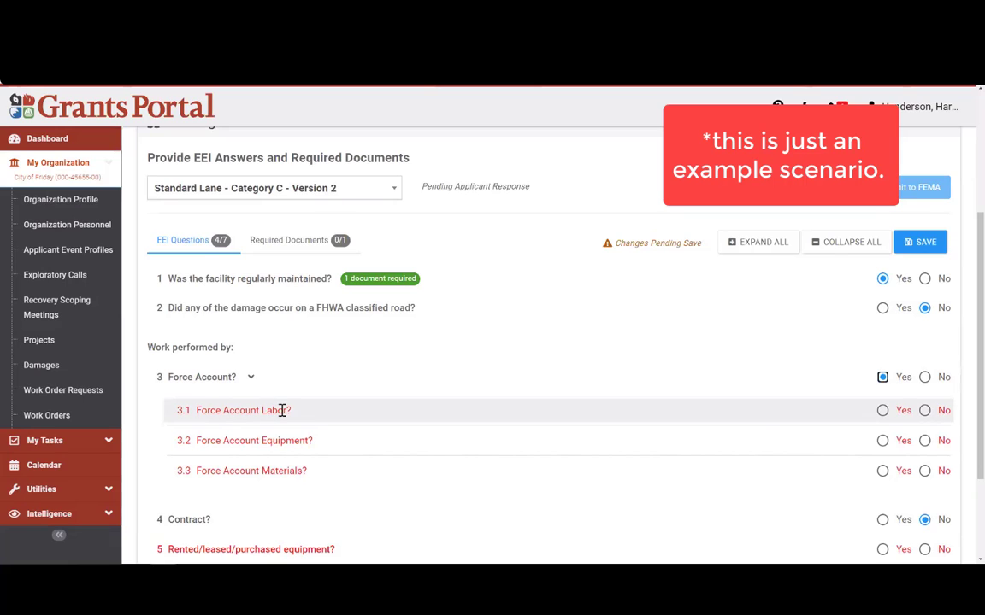
pyautogui.click(882, 412)
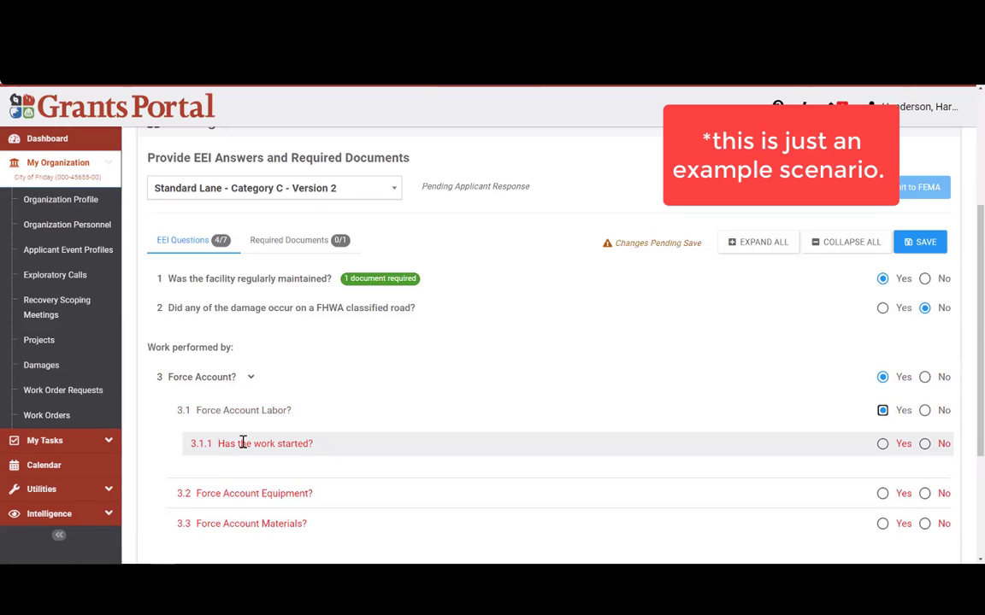
pyautogui.click(882, 443)
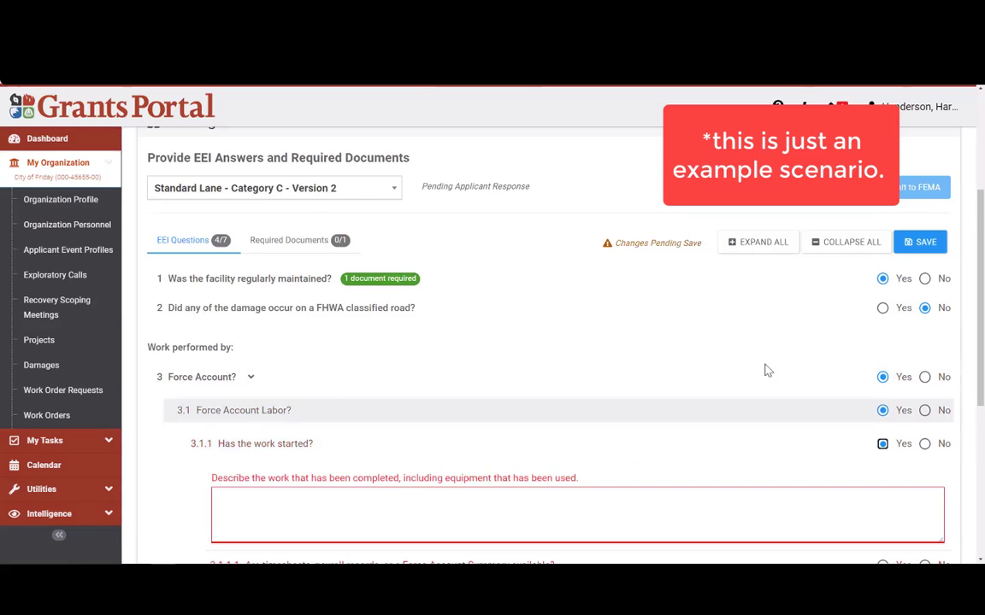
pyautogui.scroll(-1, 551, 386)
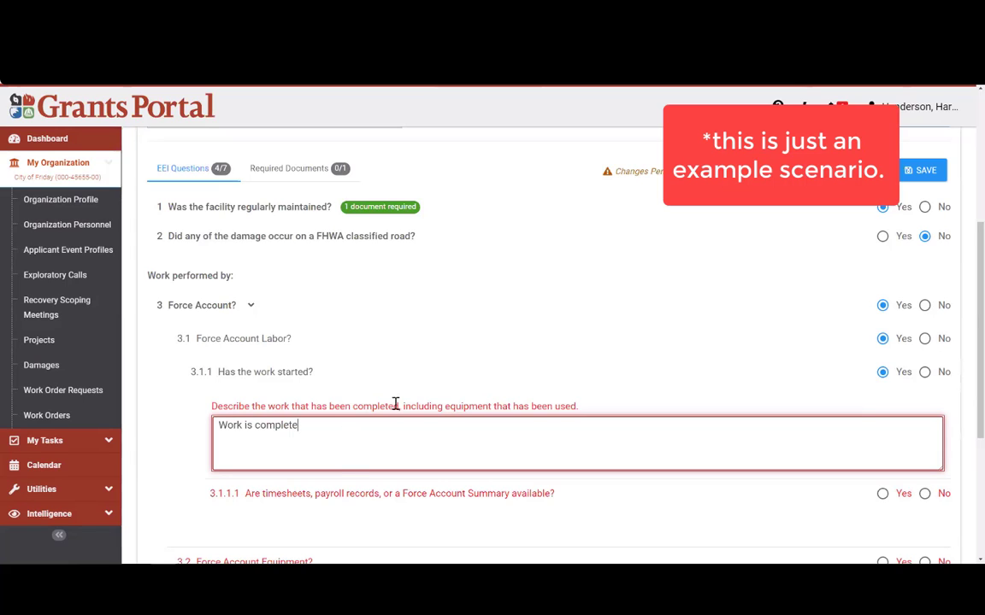
# Step: Enter the description 'Work is complete' and answer Yes that timesheets or summary are available
pyautogui.click(493, 391)
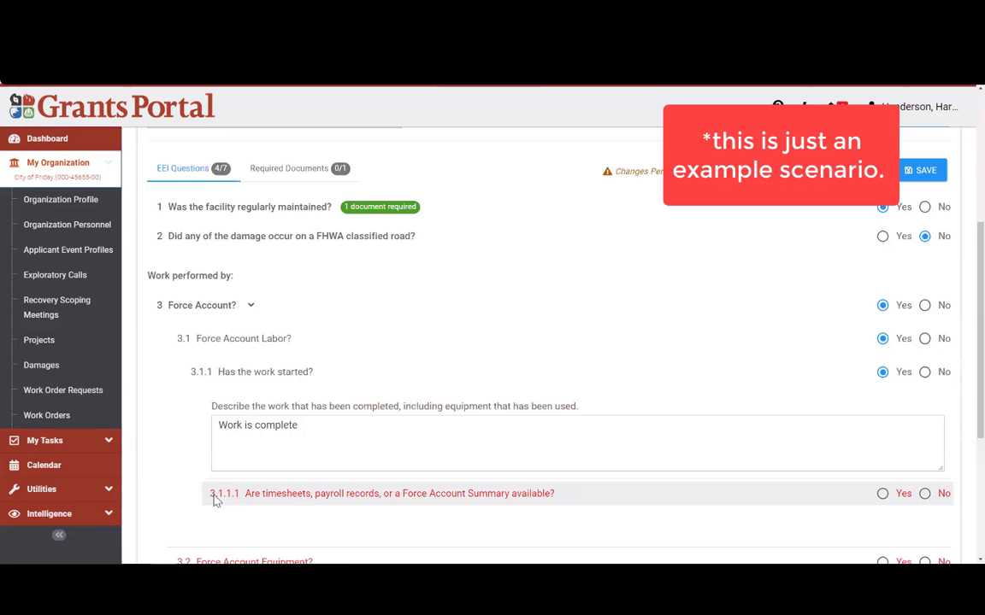
pyautogui.moveTo(215, 501); pyautogui.dragTo(600, 499)
pyautogui.click(662, 445)
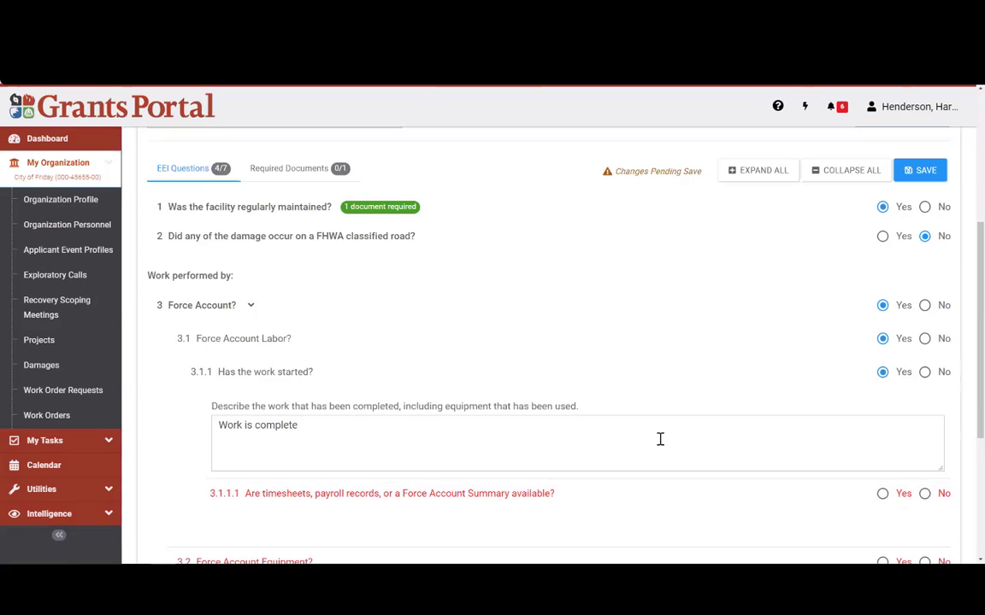
pyautogui.click(883, 496)
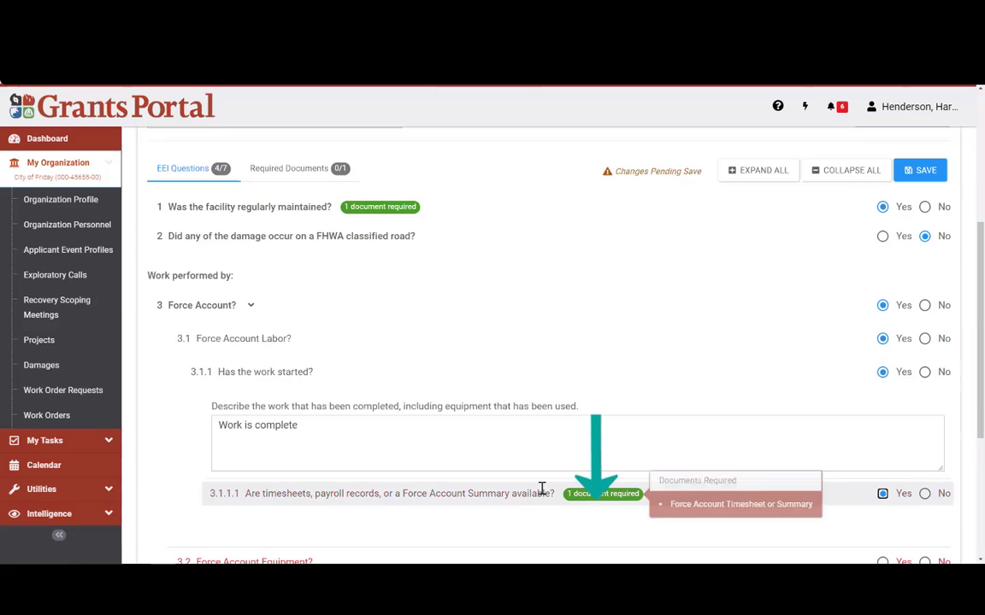
pyautogui.moveTo(623, 494)
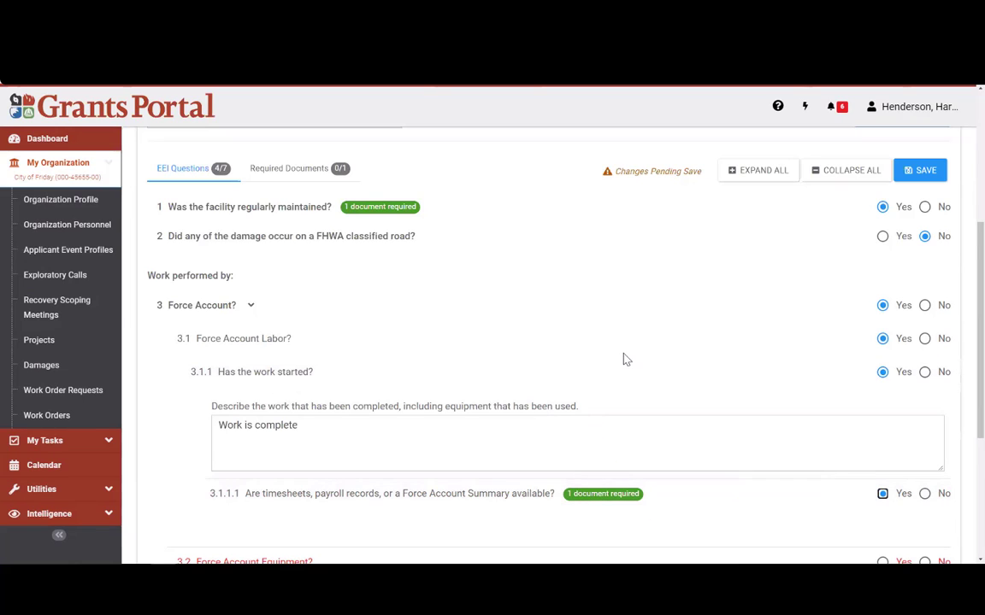
# Step: Save the answered EEI questions, bringing the questionnaire to 7 of 12 answered
pyautogui.scroll(-3, 622, 357)
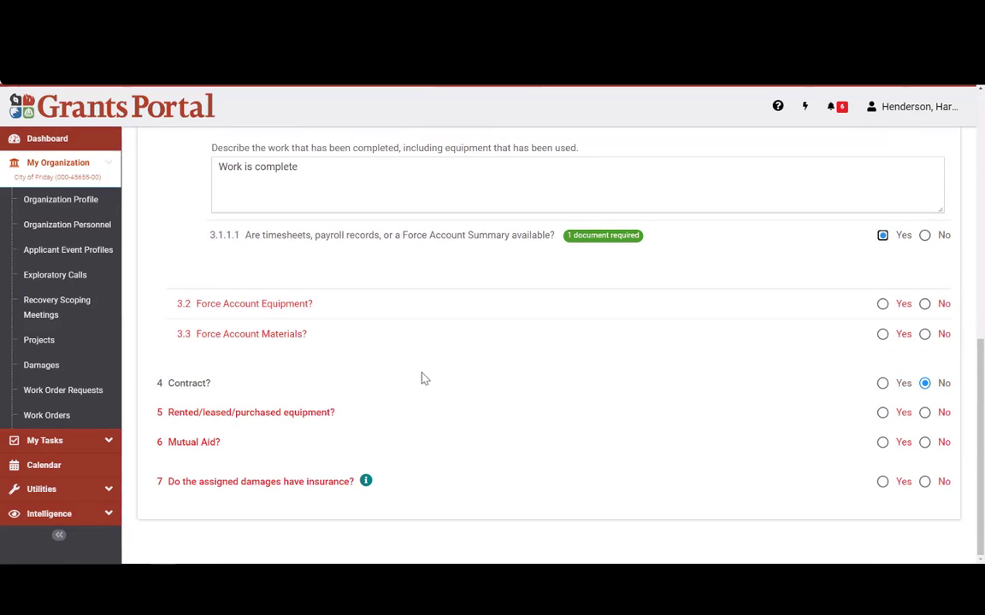
pyautogui.scroll(1, 453, 431)
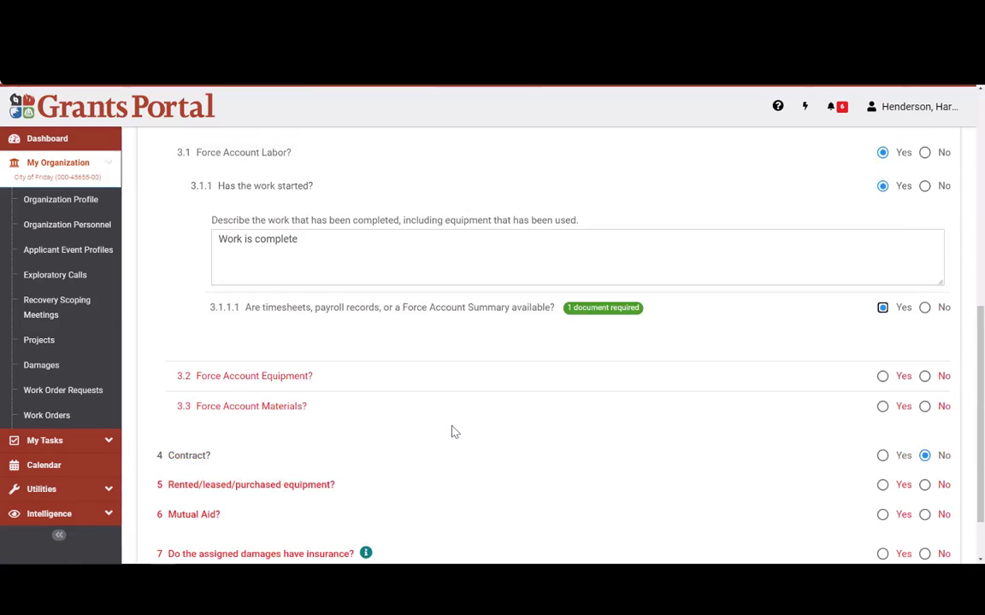
pyautogui.scroll(3, 453, 432)
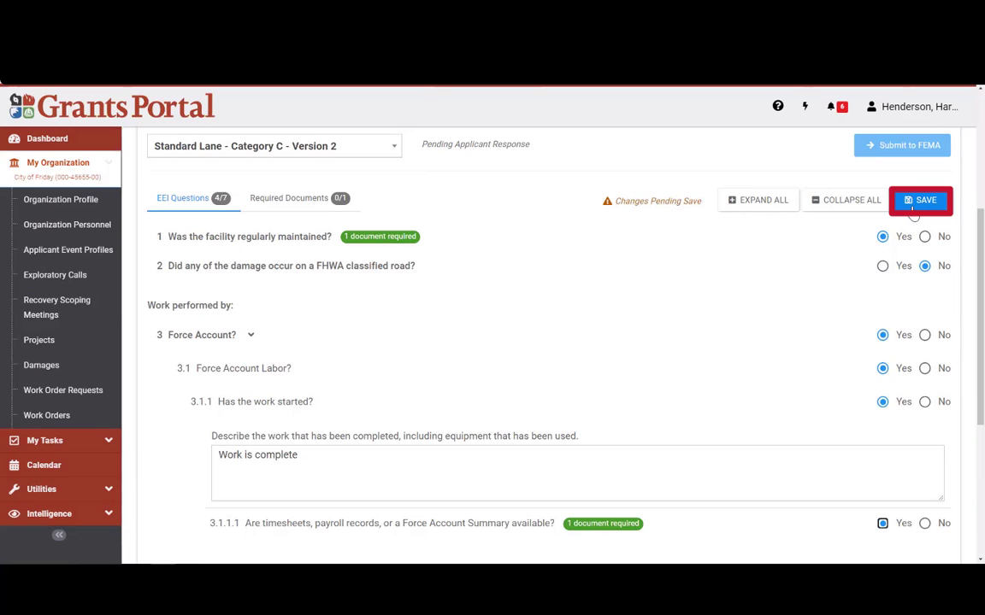
pyautogui.click(913, 209)
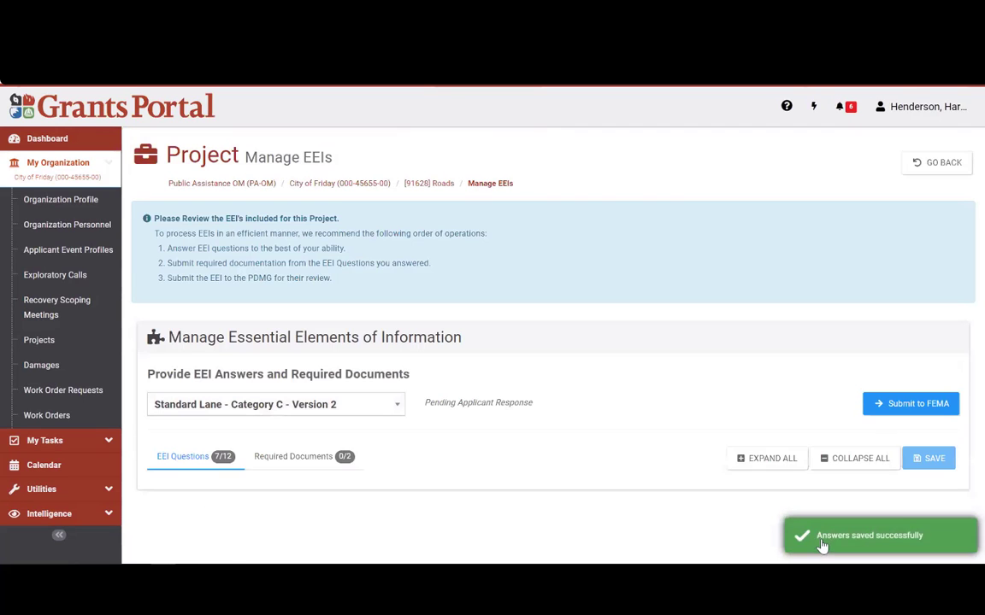
pyautogui.scroll(-2, 771, 328)
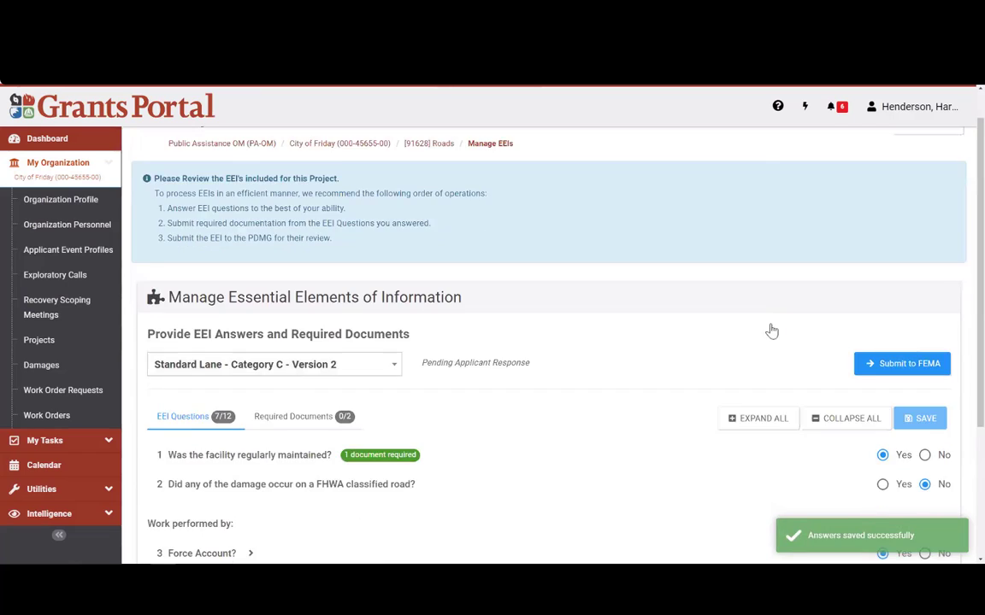
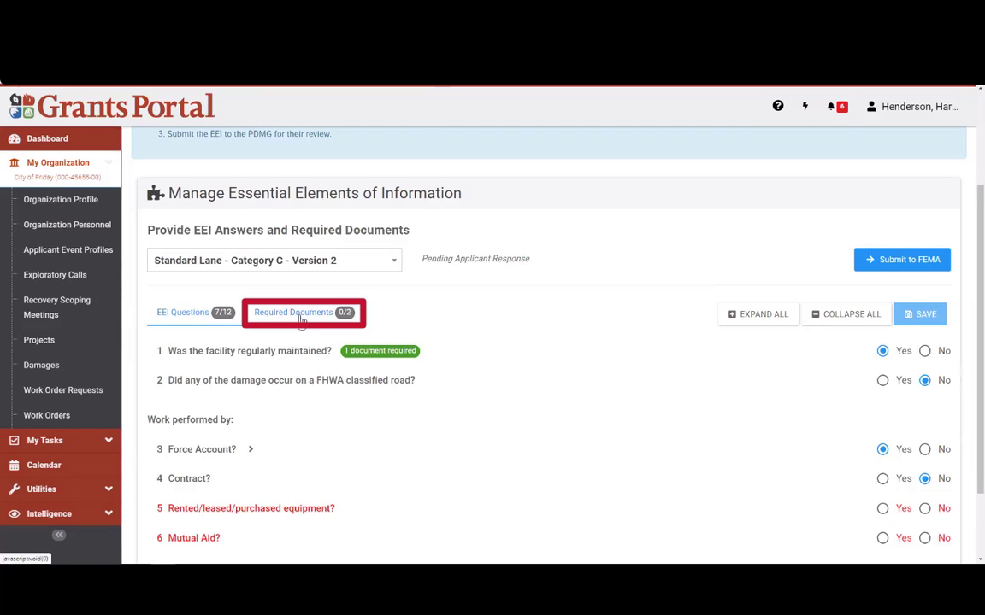
# Step: Open the Required Documents list for the Standard Lane - Category C EEIs
pyautogui.click(300, 317)
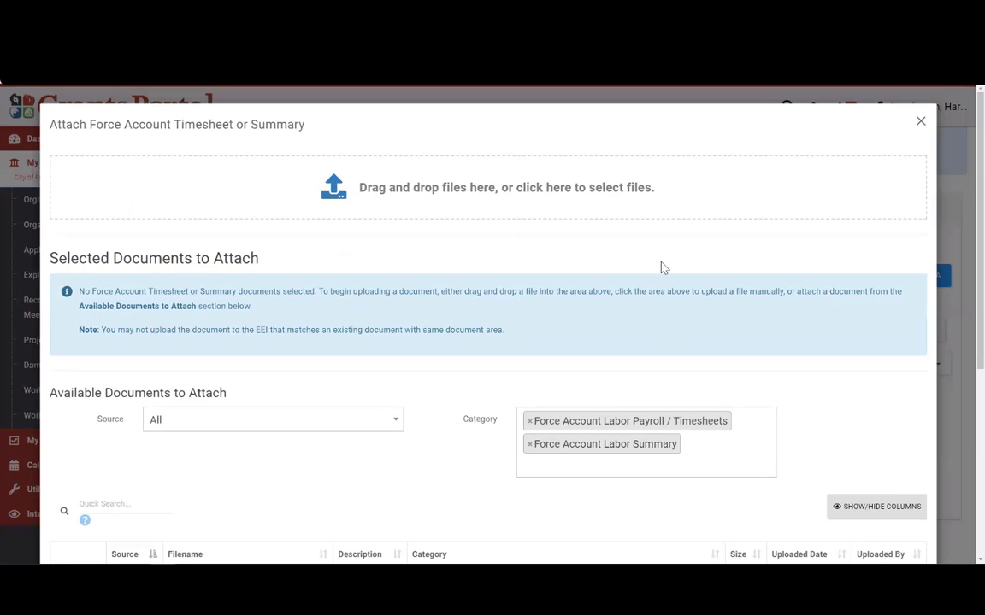
pyautogui.scroll(-1, 454, 240)
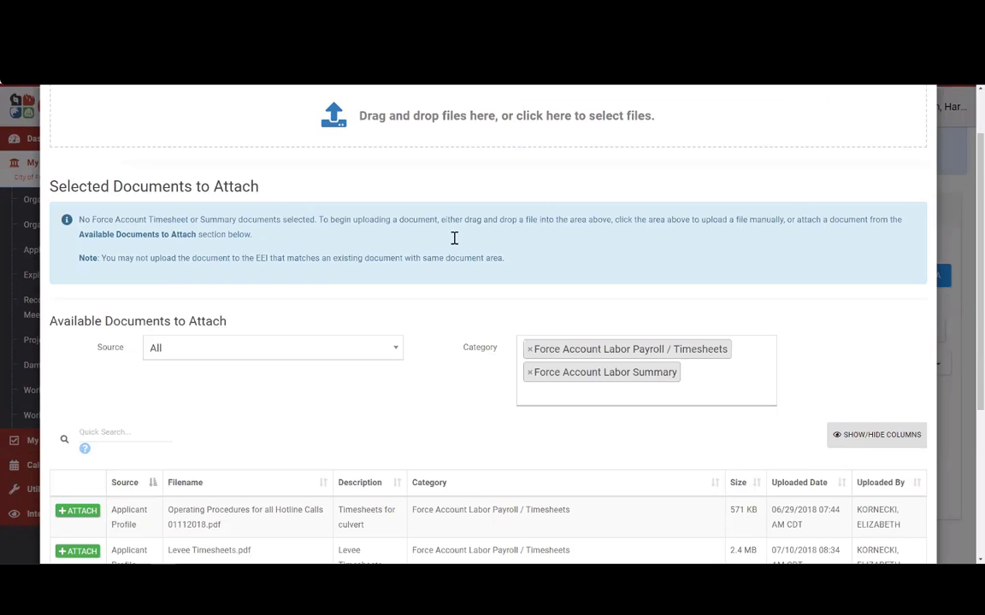
pyautogui.scroll(-3, 484, 248)
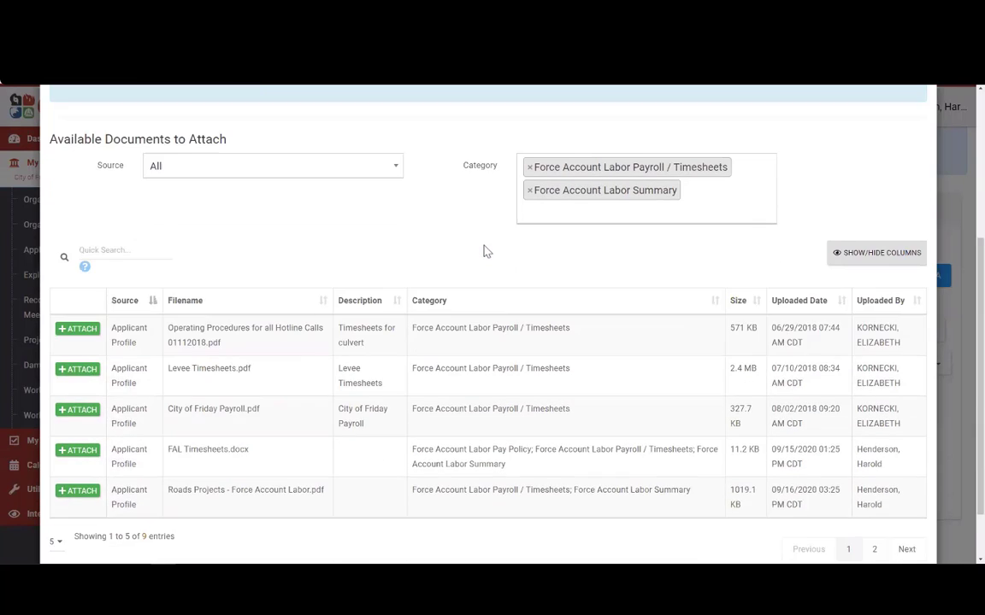
# Step: Sort the available documents by Uploaded Date, newest first, then close the attach window
pyautogui.click(812, 269)
pyautogui.click(813, 270)
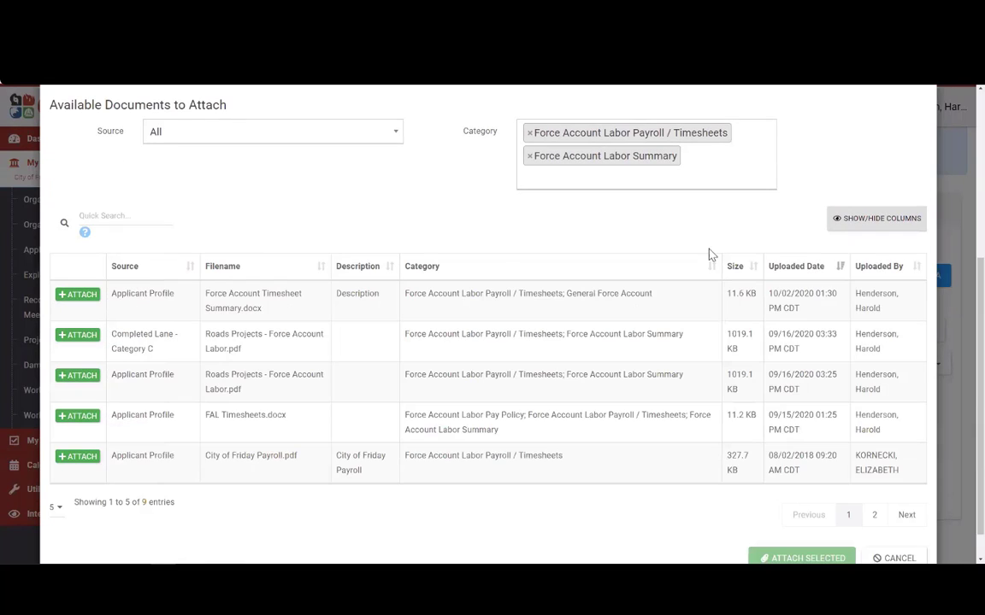
pyautogui.scroll(1, 469, 245)
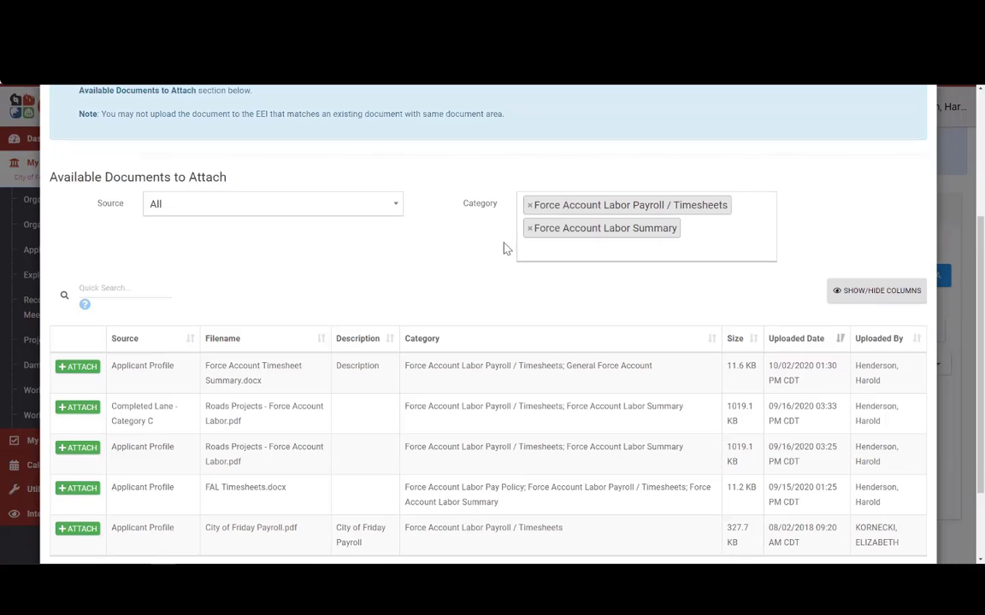
pyautogui.scroll(3, 445, 256)
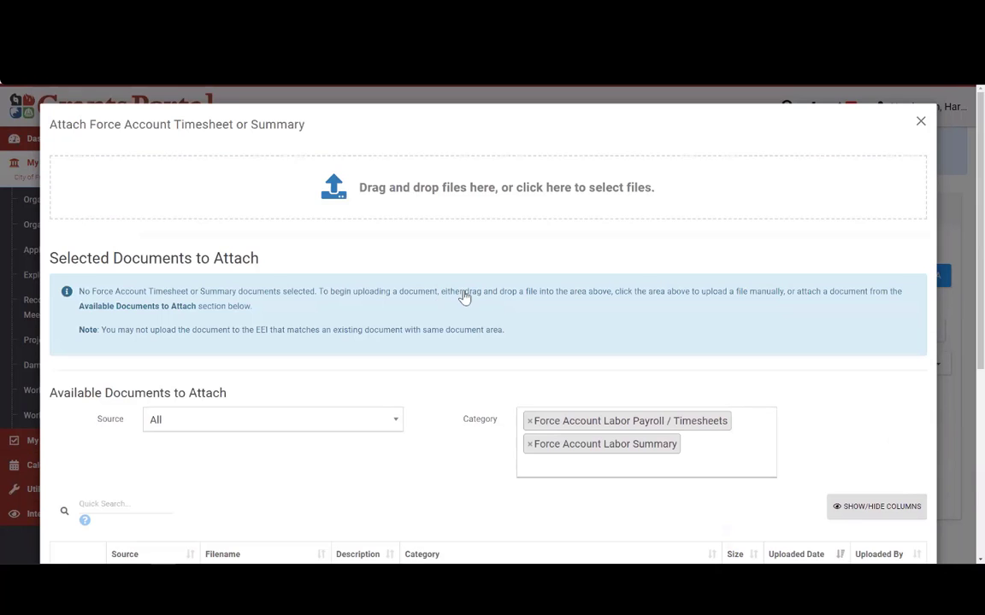
pyautogui.click(920, 122)
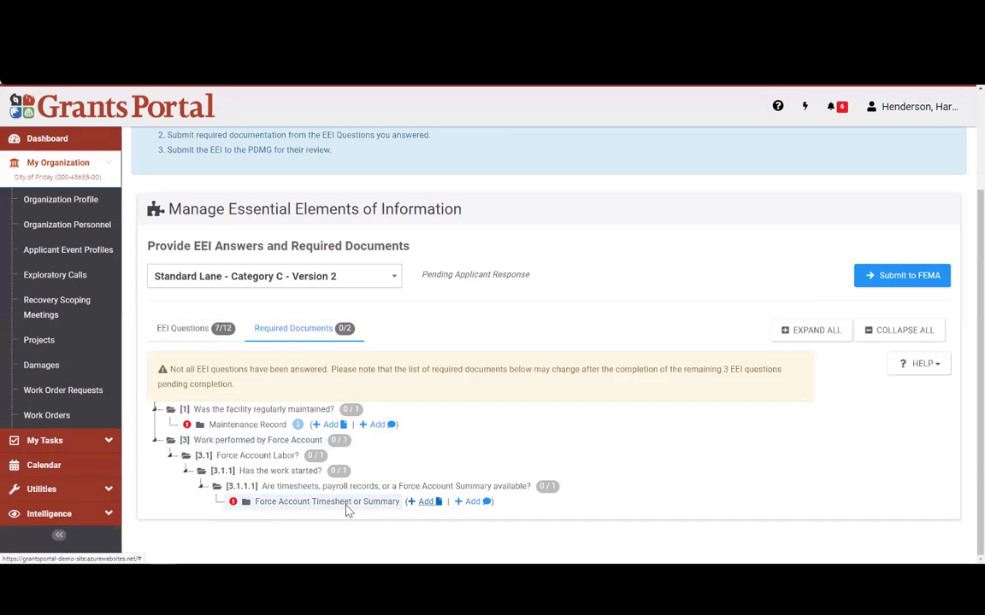
# Step: Open Add document for the timesheet requirement and sort files by newest upload date
pyautogui.click(425, 505)
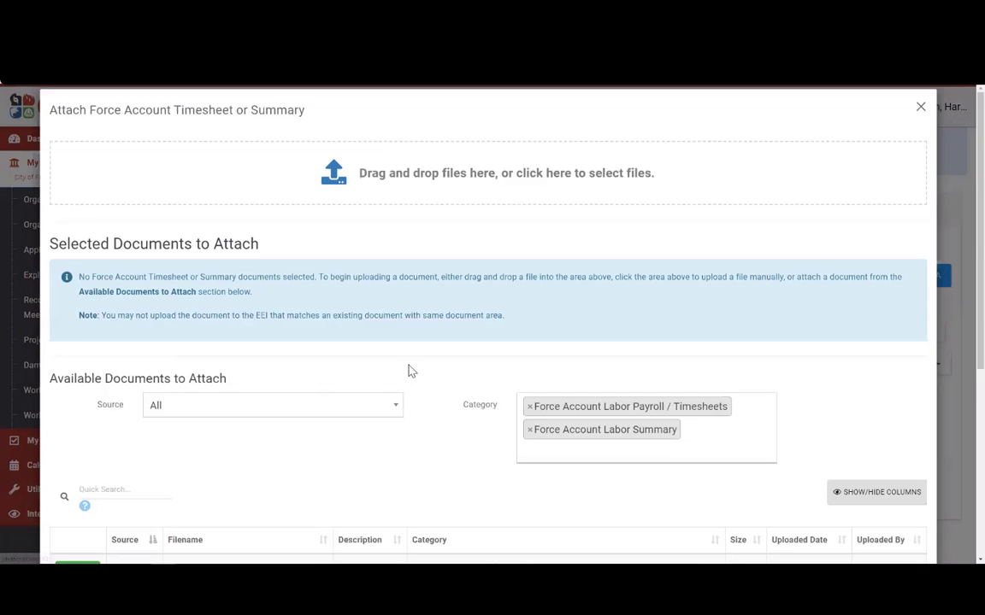
pyautogui.scroll(-1, 452, 365)
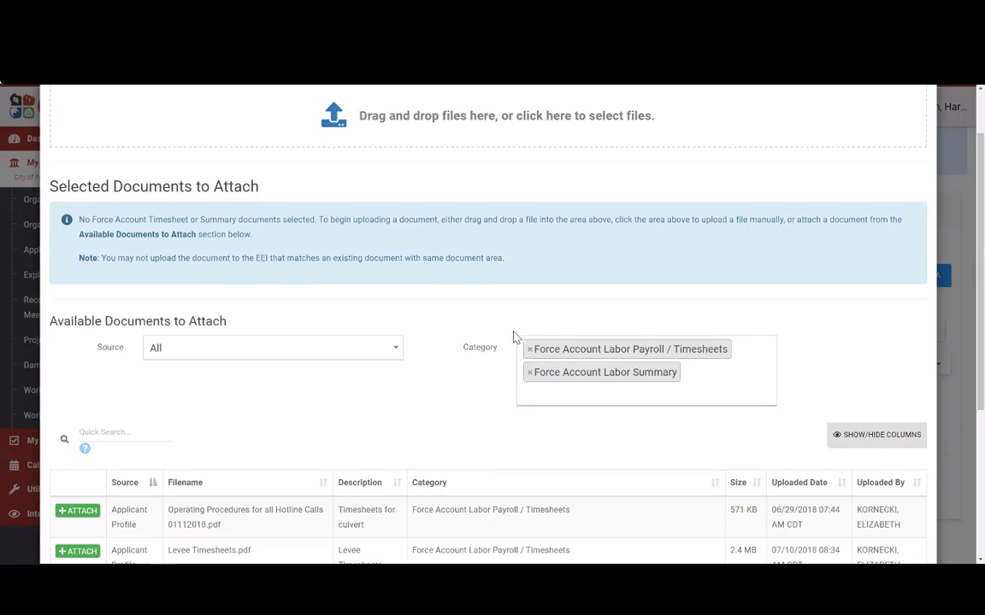
pyautogui.moveTo(499, 348); pyautogui.dragTo(466, 355)
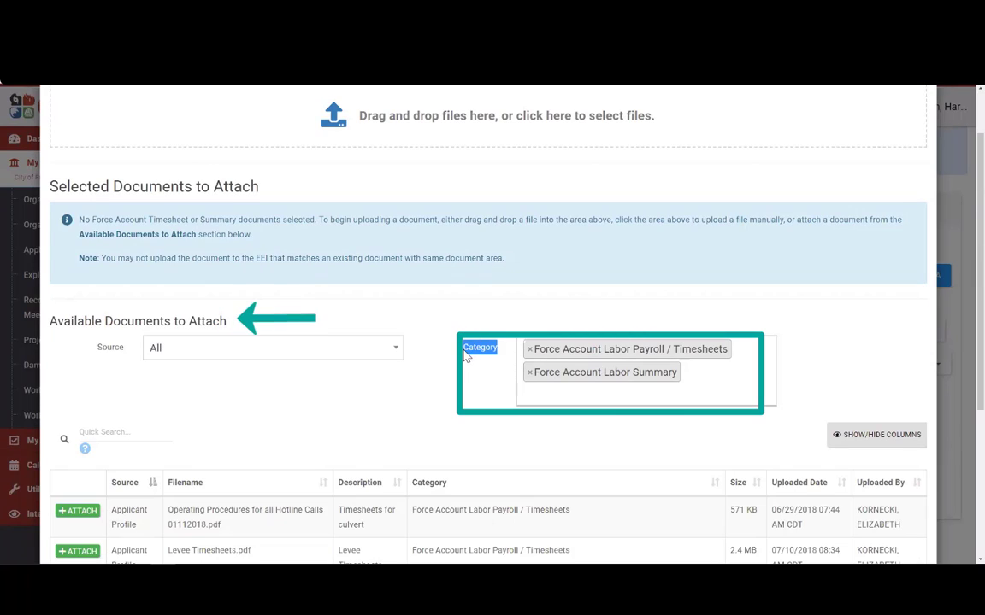
pyautogui.click(508, 368)
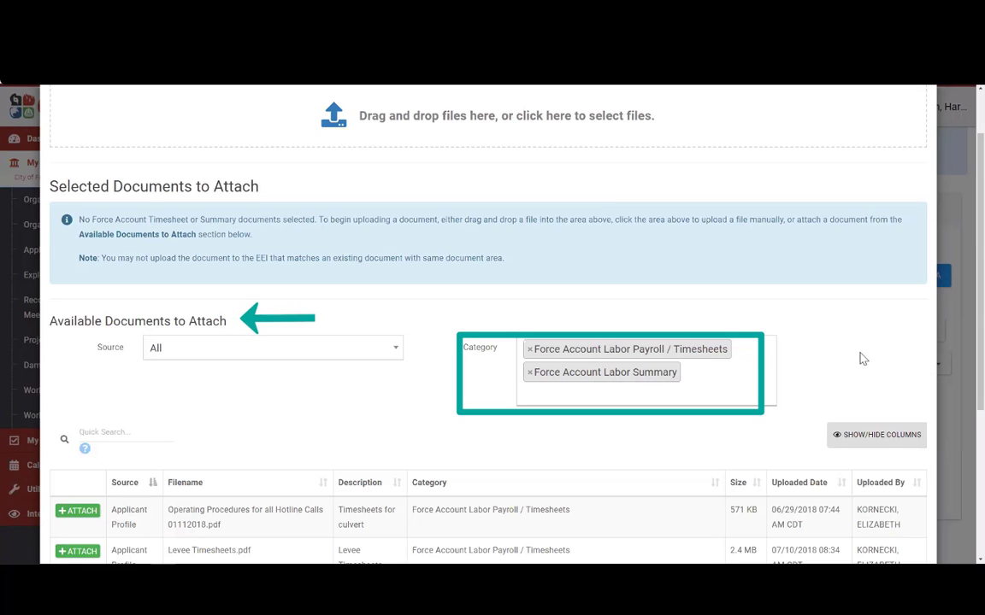
pyautogui.scroll(-2, 800, 323)
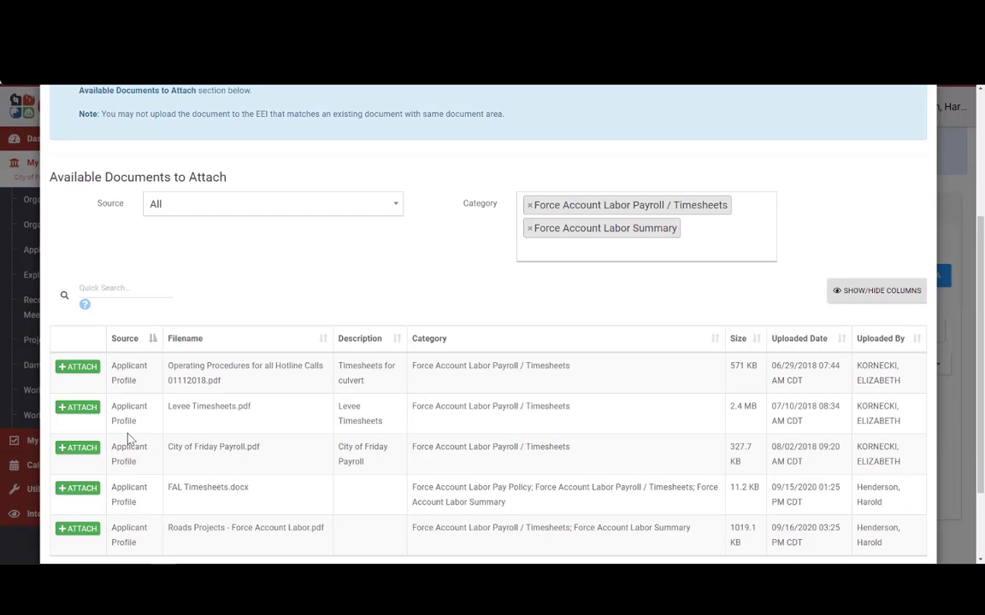
pyautogui.click(807, 346)
pyautogui.click(814, 340)
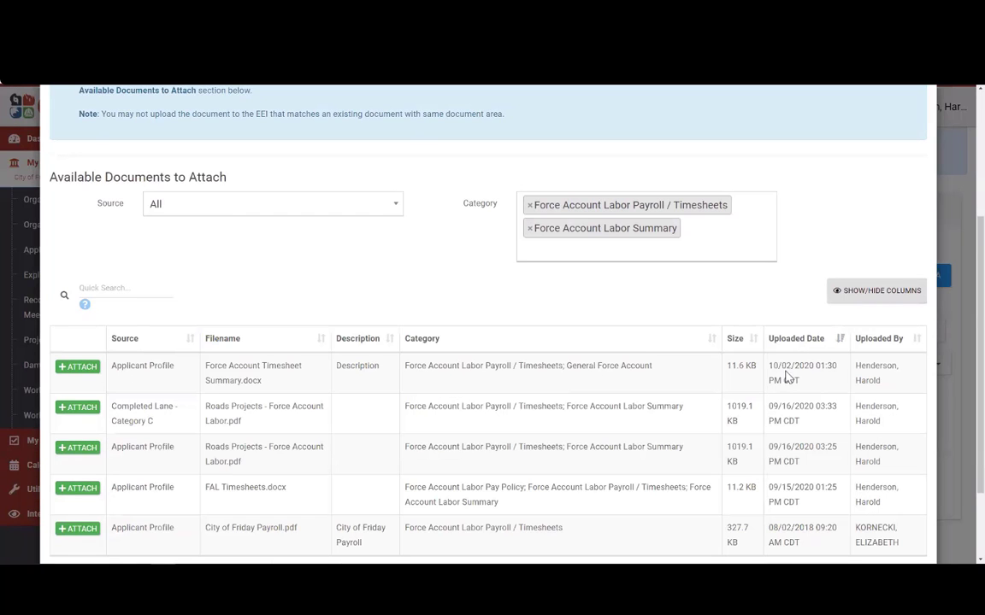
pyautogui.moveTo(773, 365); pyautogui.dragTo(826, 384)
# Step: Select Force Account Timesheet Summary.docx for attachment
pyautogui.click(238, 355)
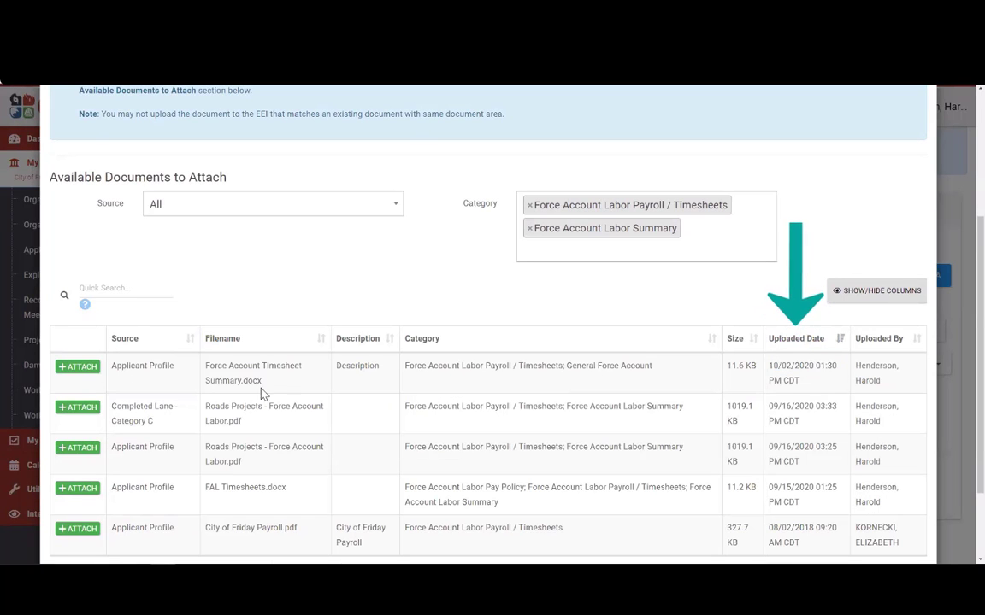
pyautogui.moveTo(203, 366); pyautogui.dragTo(293, 380)
pyautogui.click(207, 382)
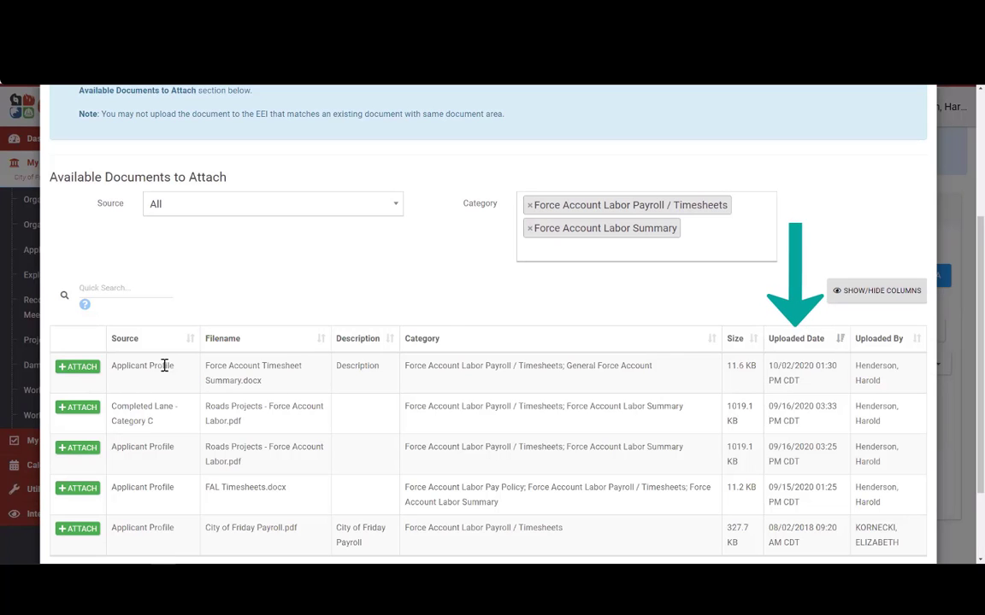
pyautogui.scroll(-3, 397, 342)
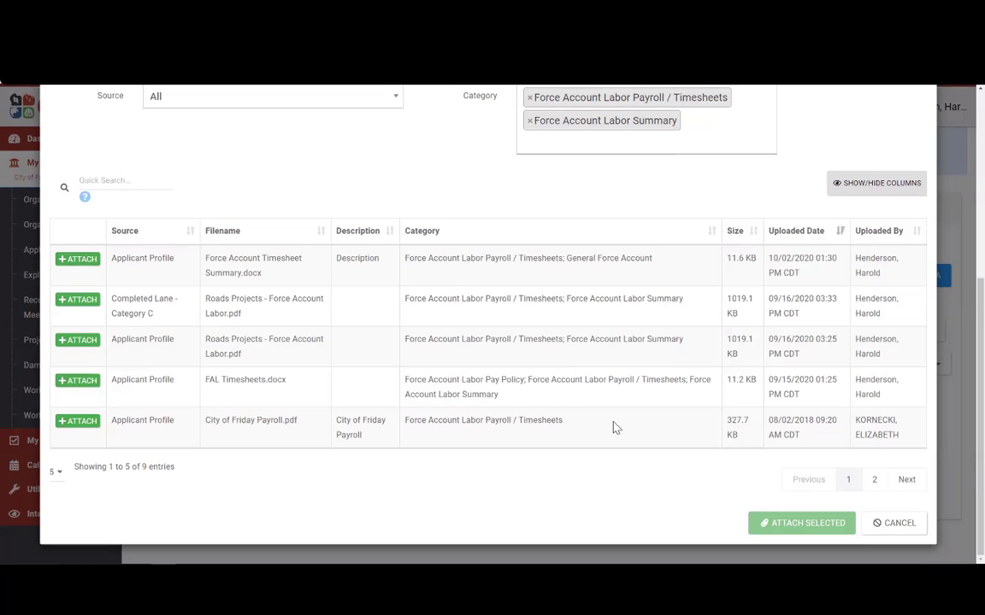
pyautogui.click(92, 260)
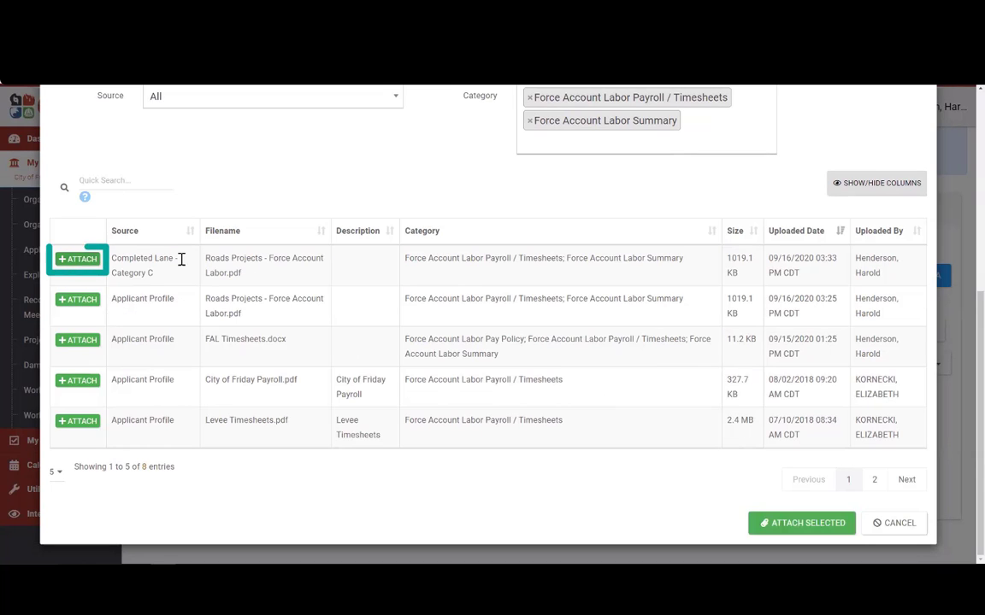
pyautogui.scroll(5, 377, 319)
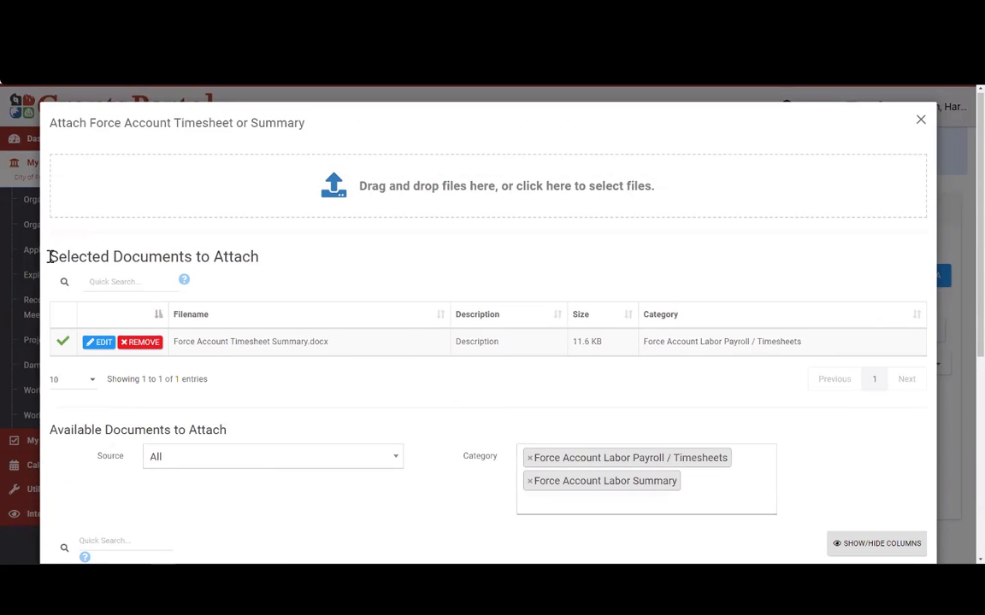
pyautogui.moveTo(49, 257); pyautogui.dragTo(269, 248)
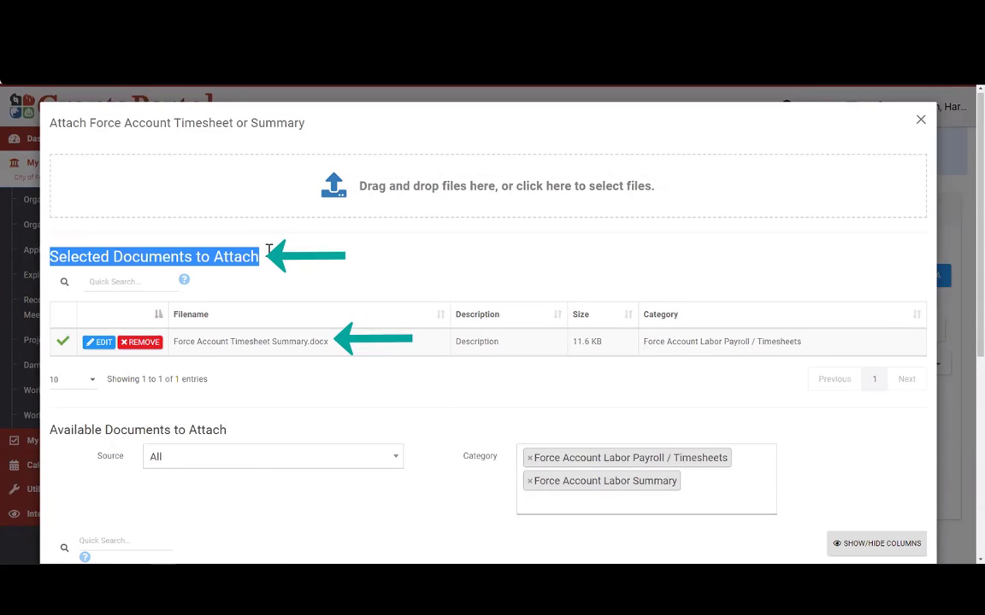
# Step: Drop the extra Roads Projects - Force Account Labor.pdf from the selection and attach the timesheet summary
pyautogui.scroll(-5, 346, 277)
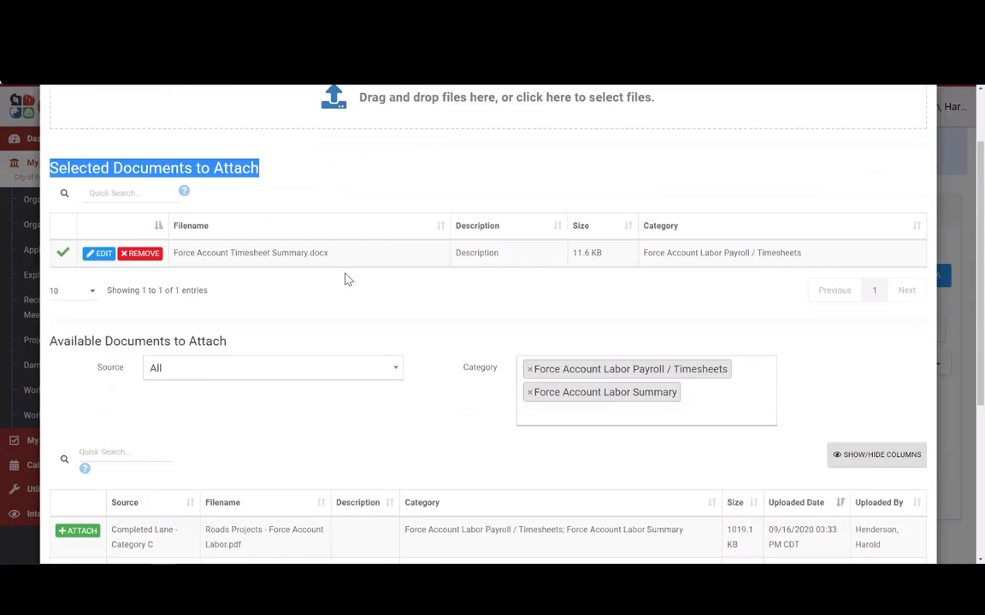
pyautogui.click(79, 259)
pyautogui.scroll(5, 275, 323)
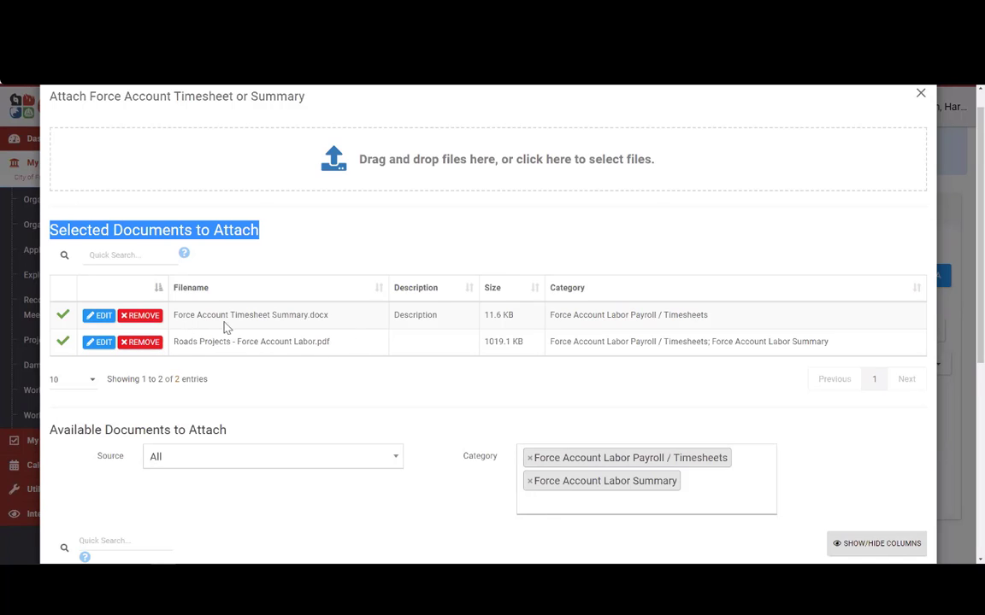
pyautogui.click(137, 343)
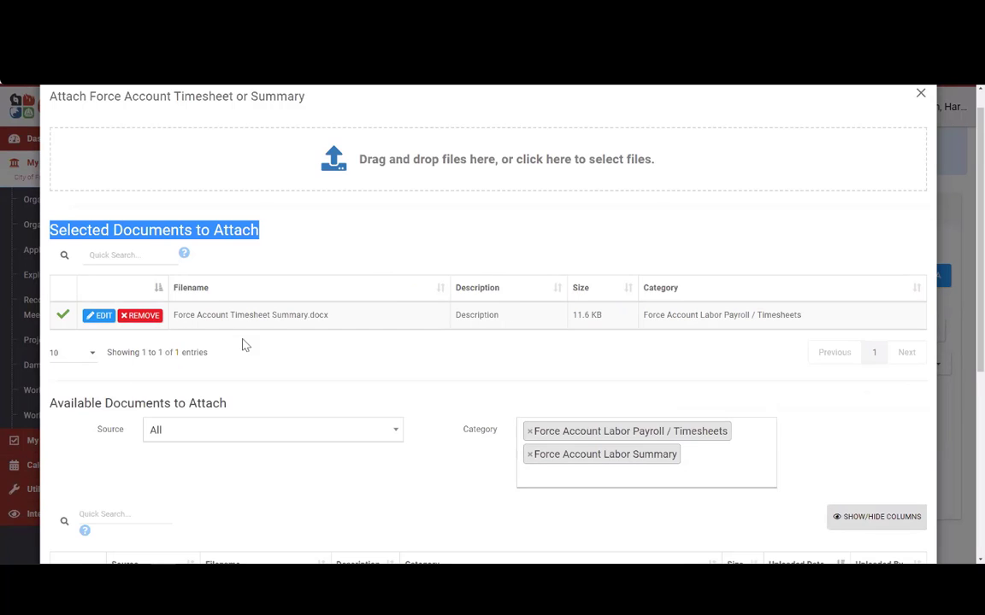
pyautogui.click(187, 332)
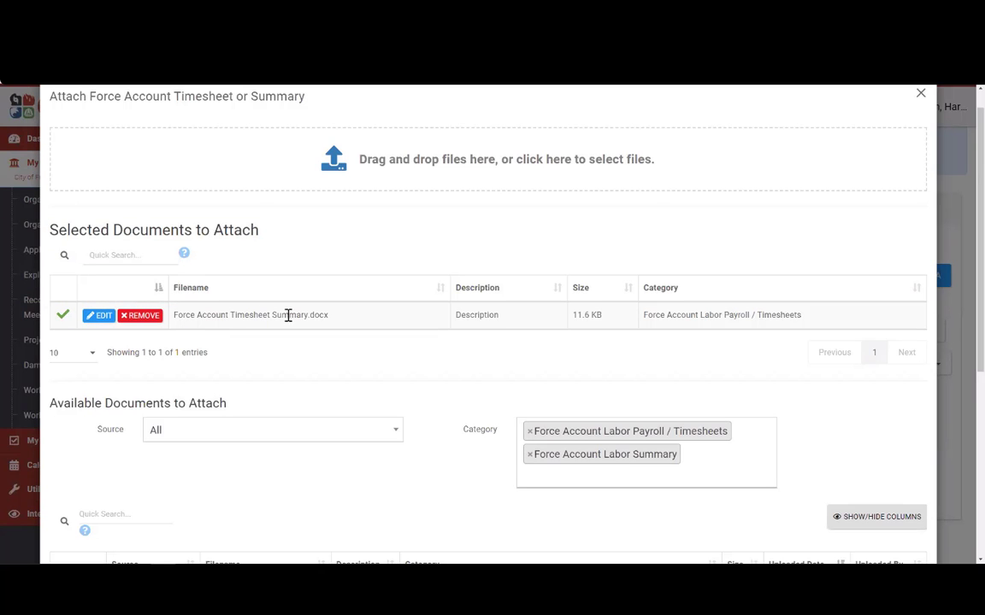
pyautogui.scroll(-4, 420, 323)
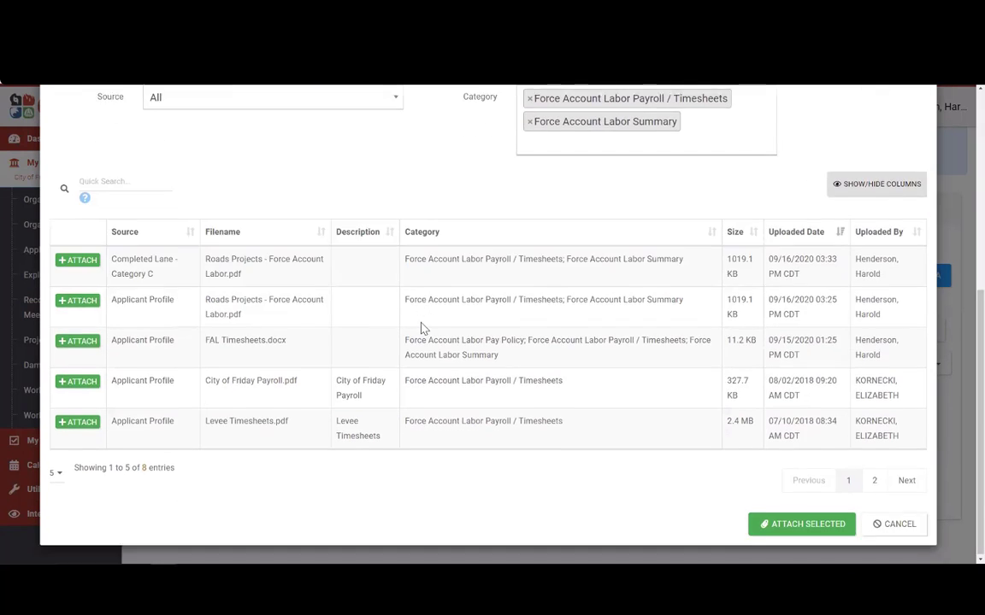
pyautogui.scroll(3, 421, 328)
pyautogui.scroll(-4, 422, 328)
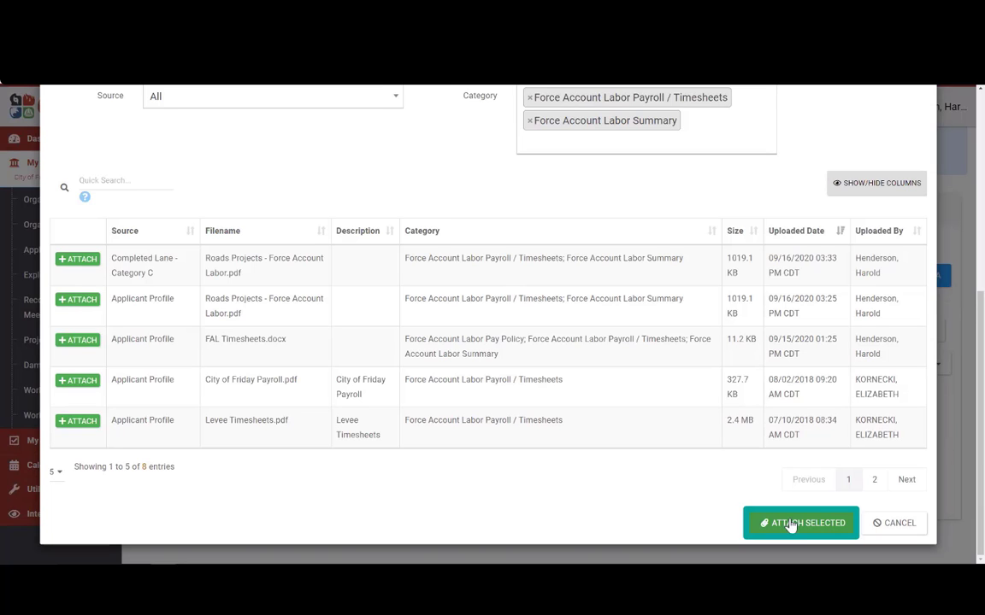
pyautogui.click(790, 525)
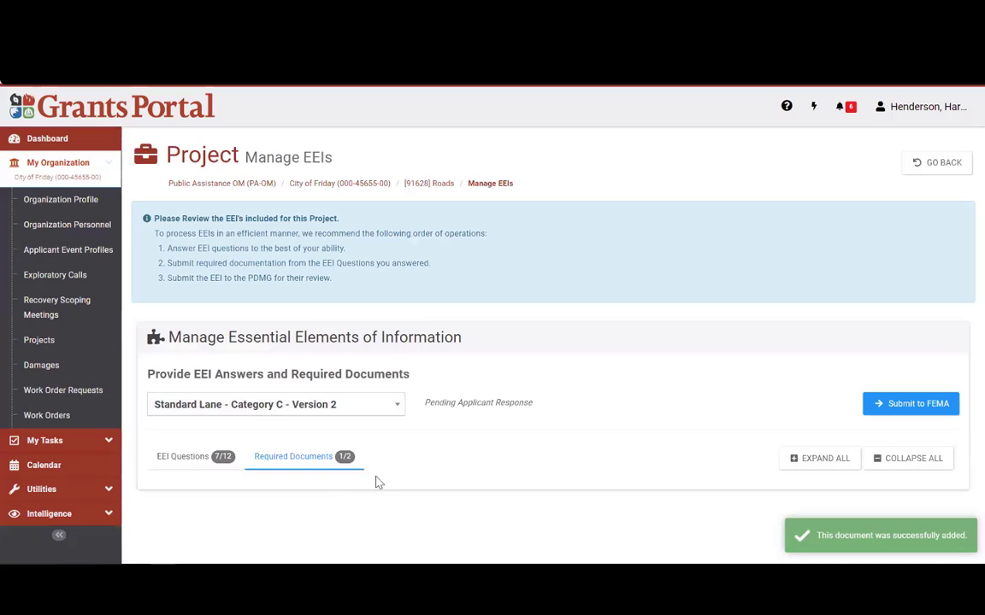
# Step: Review the Required Documents tree showing 1 of 2 attached, then return to the breadcrumbs
pyautogui.scroll(-2, 537, 457)
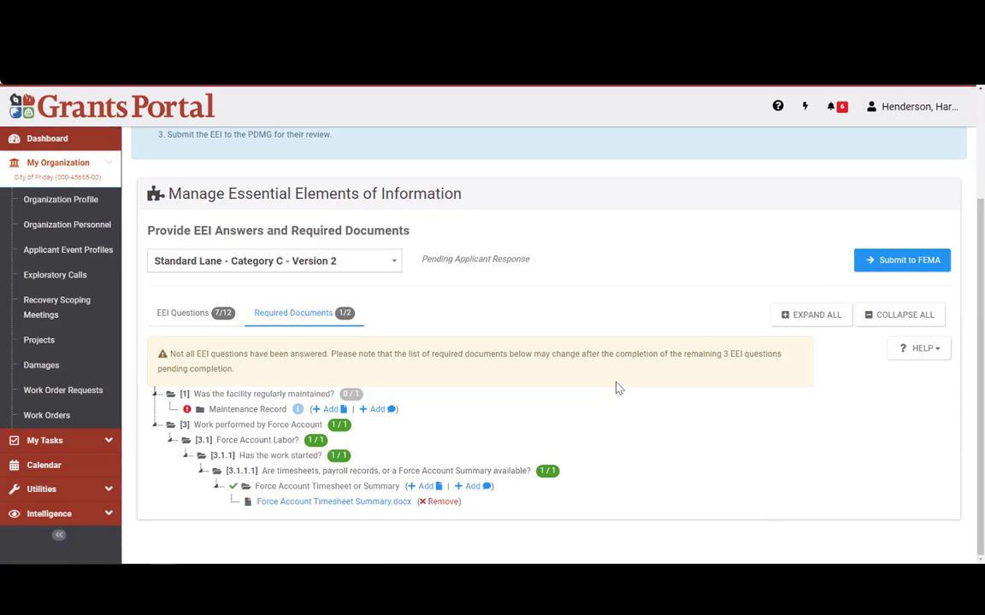
pyautogui.scroll(3, 620, 408)
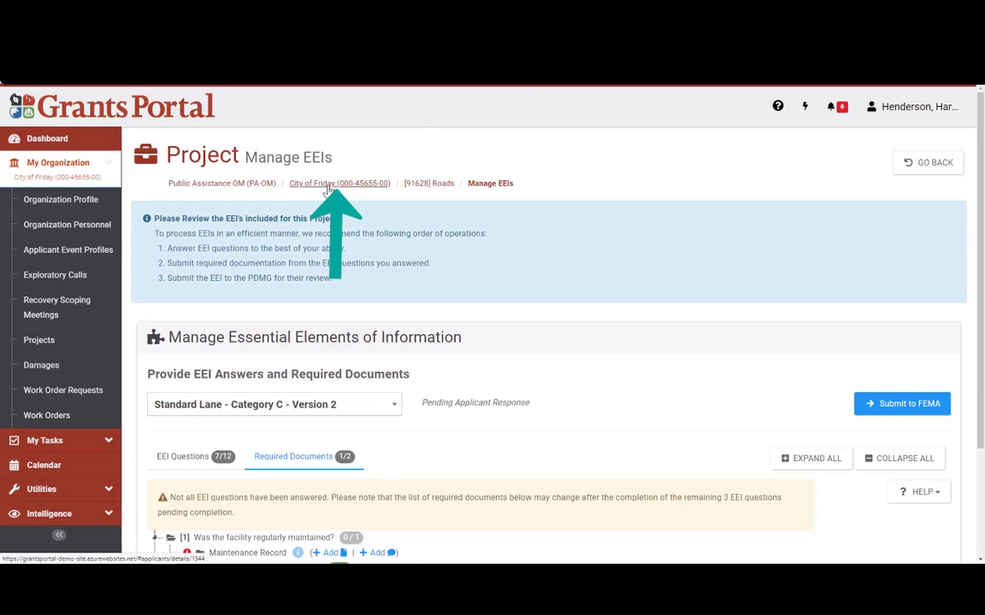
# Step: Go to the City of Friday applicant event profile
pyautogui.click(329, 185)
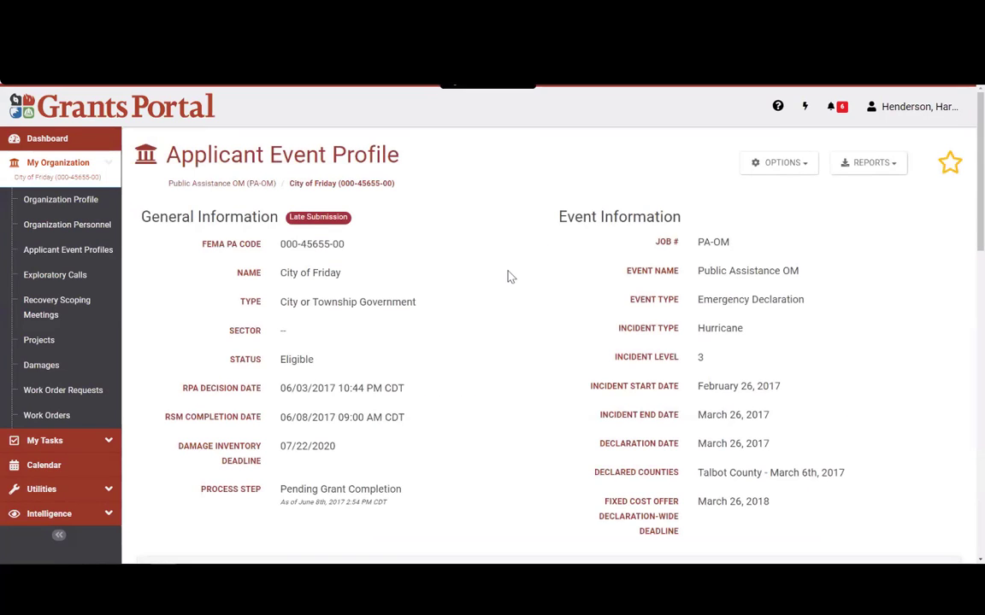
pyautogui.scroll(-1, 981, 280)
pyautogui.moveTo(981, 280); pyautogui.dragTo(954, 499)
pyautogui.scroll(-2, 954, 498)
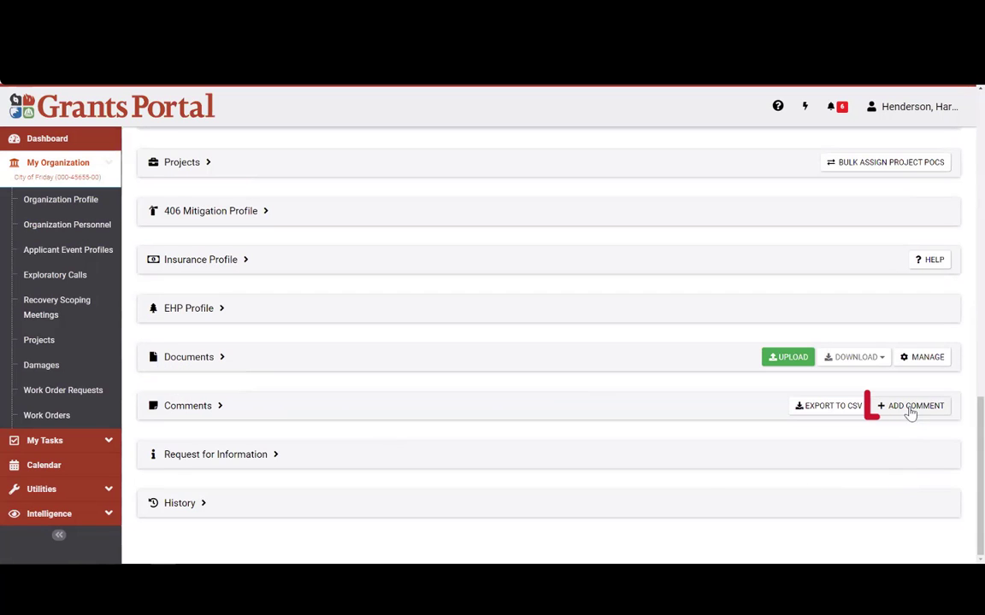
# Step: Save the comment 'Uploaded Timesheet summary to project, will work on teh rest on monday.'
pyautogui.click(911, 408)
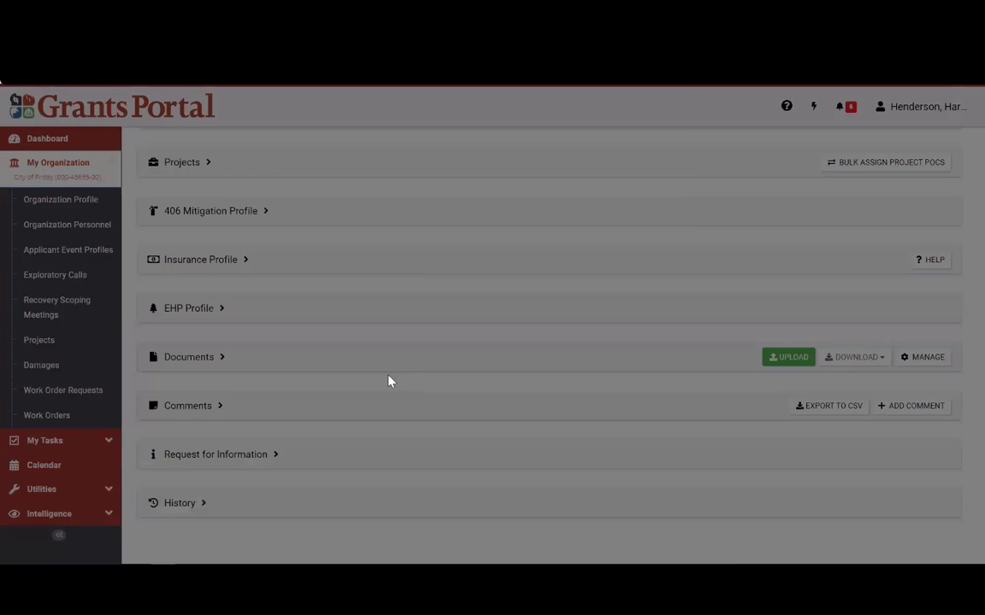
pyautogui.click(346, 193)
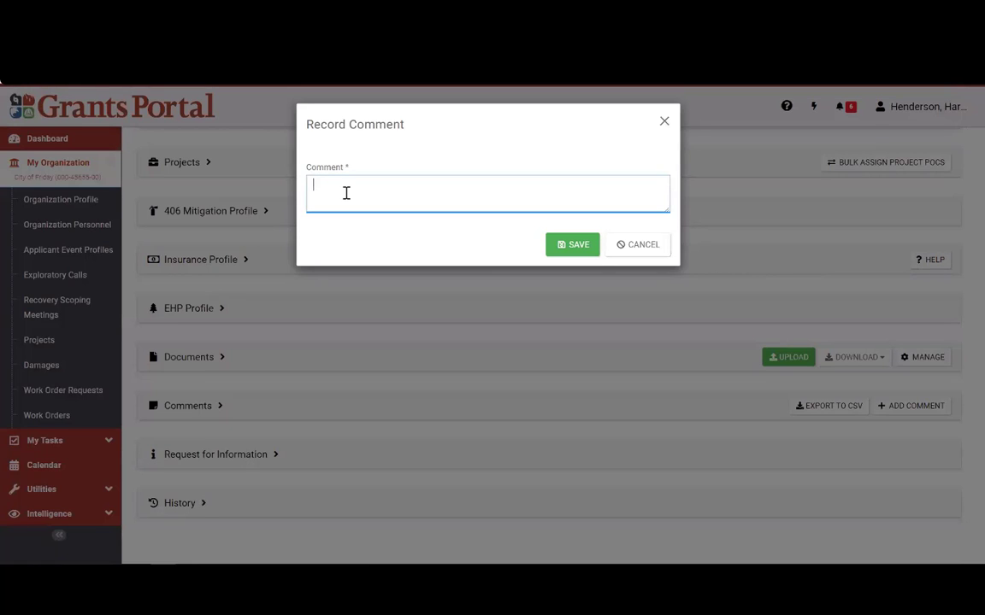
pyautogui.write('Upl')
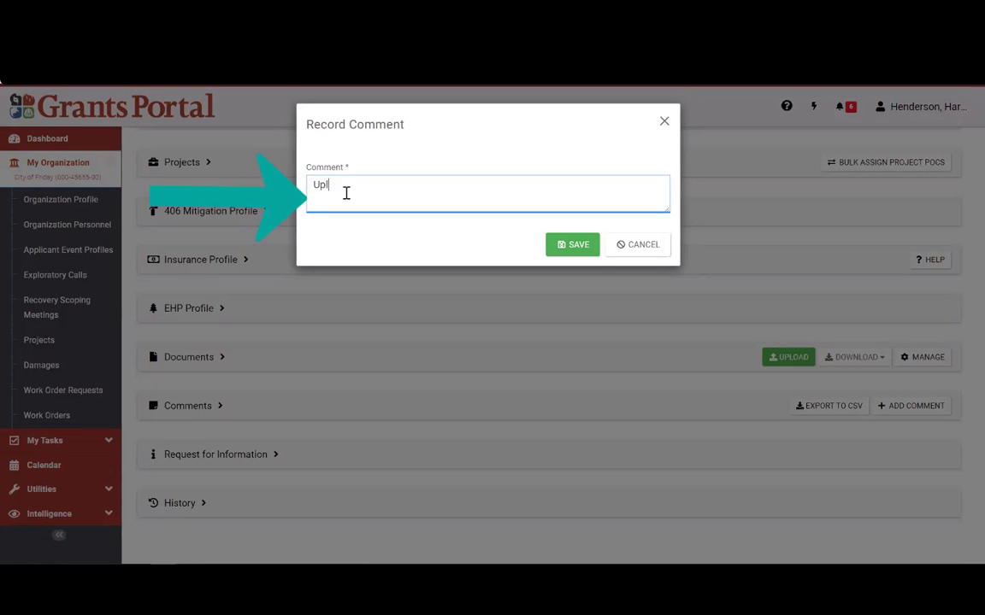
pyautogui.write('oaded Timesheet summary to proje')
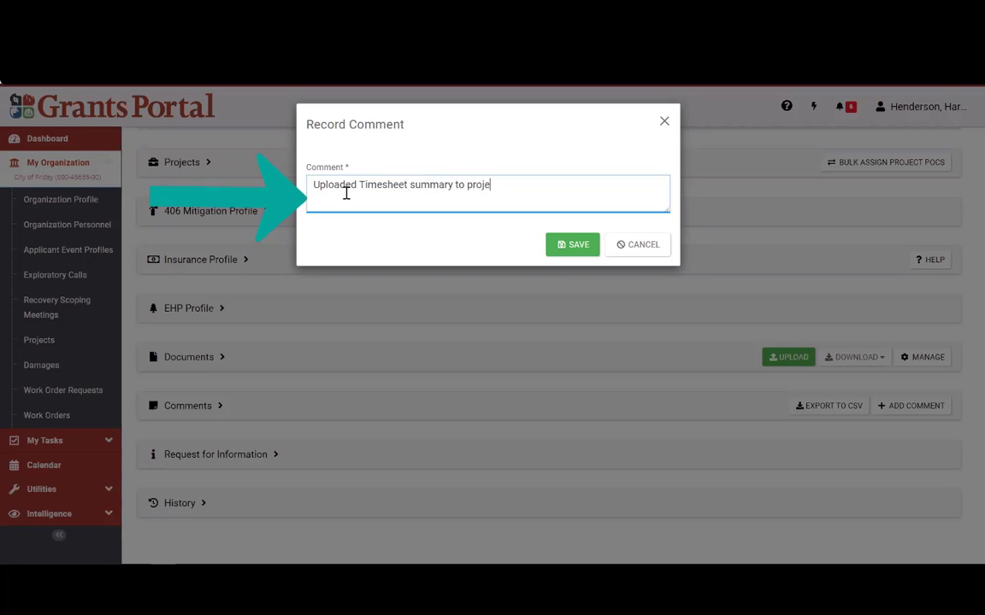
pyautogui.write('ct, will work on teh rest on mon')
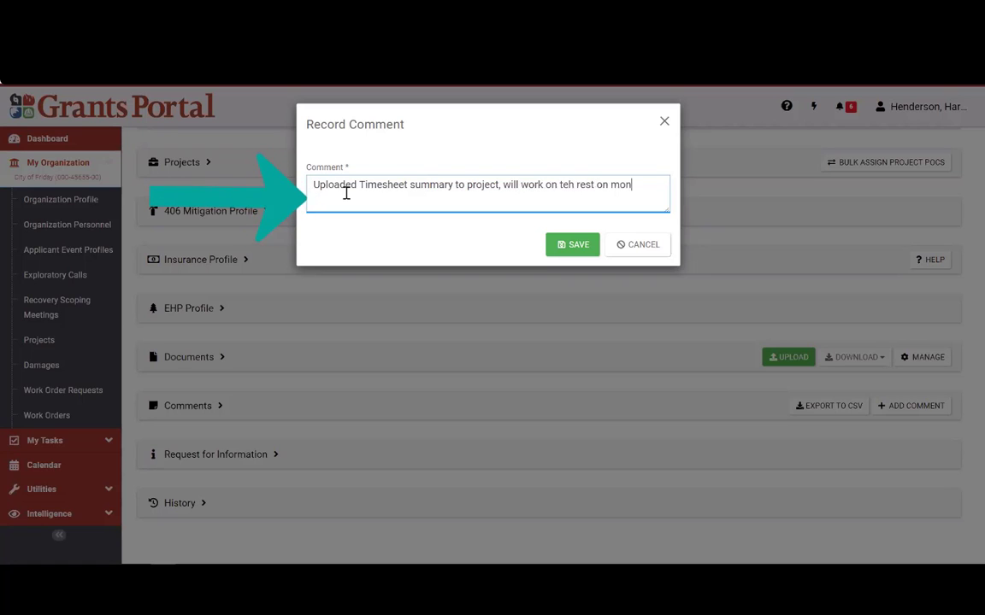
pyautogui.write('day.')
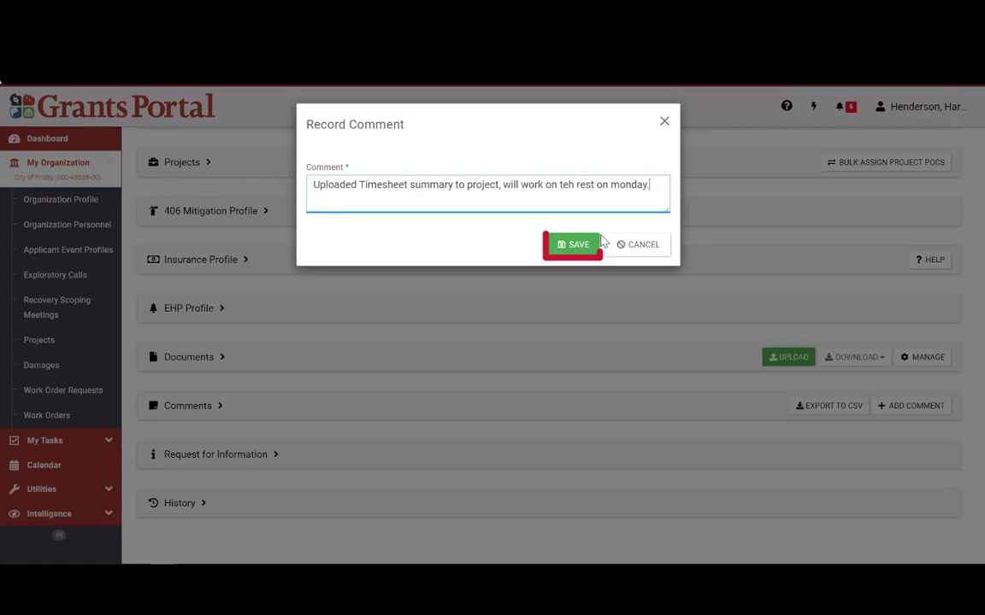
pyautogui.click(574, 244)
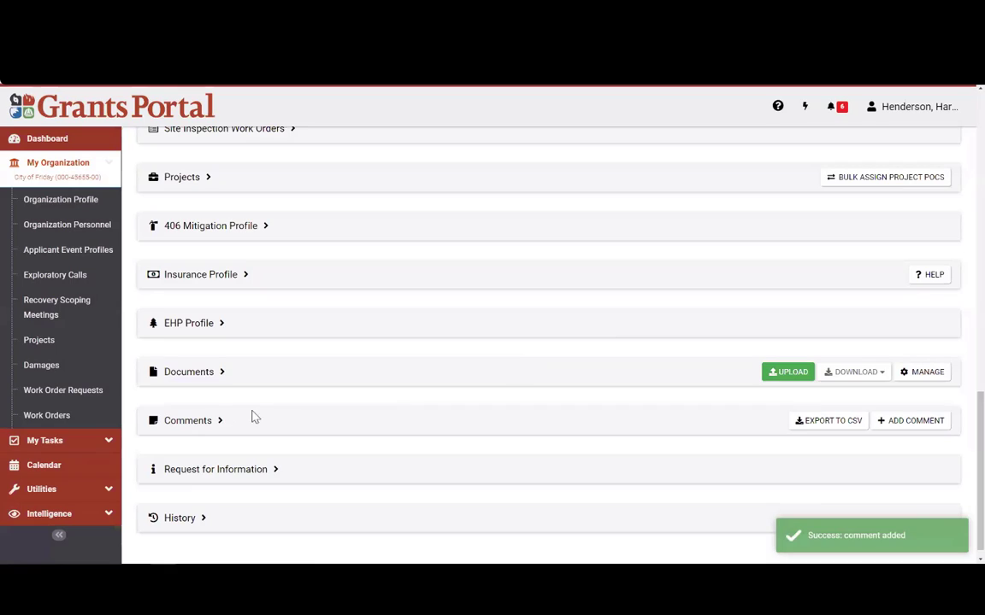
pyautogui.click(197, 423)
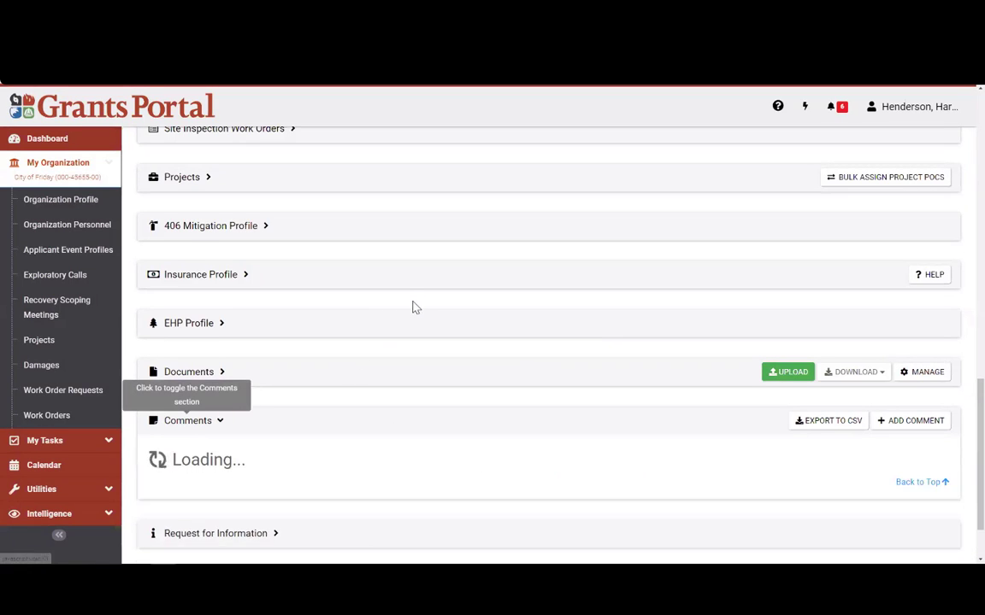
pyautogui.scroll(-3, 413, 312)
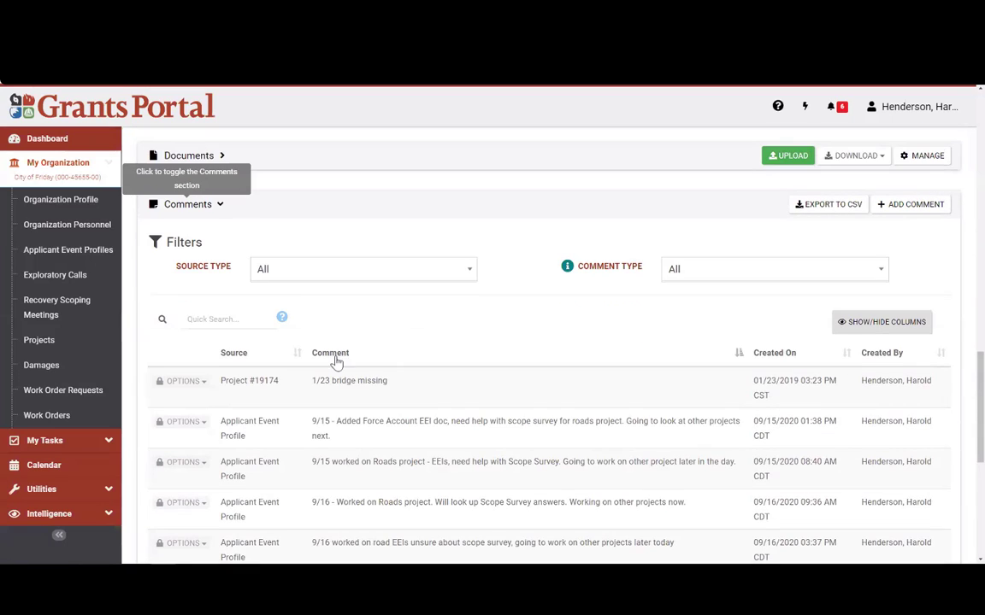
pyautogui.click(790, 360)
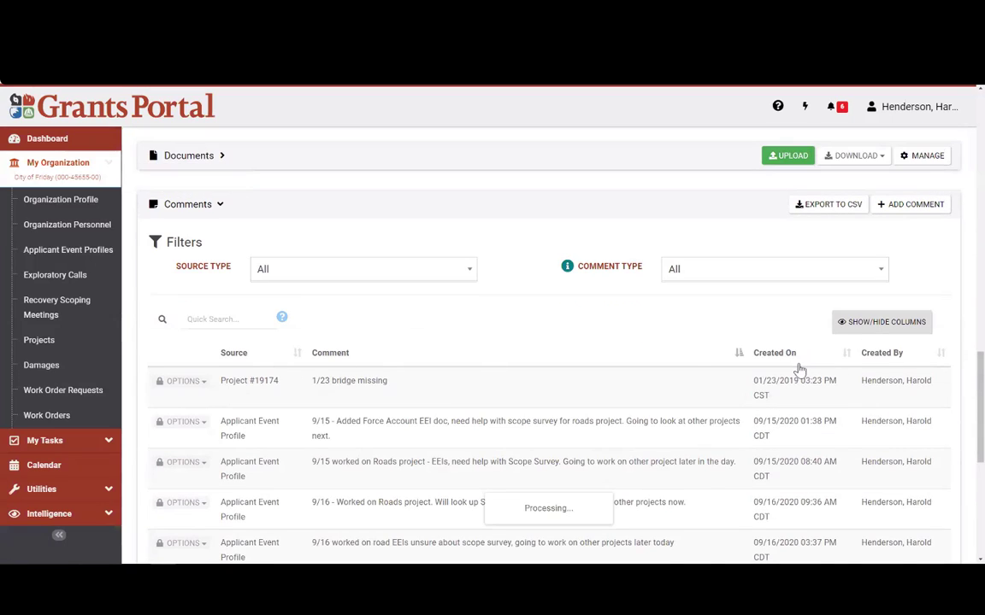
pyautogui.click(754, 359)
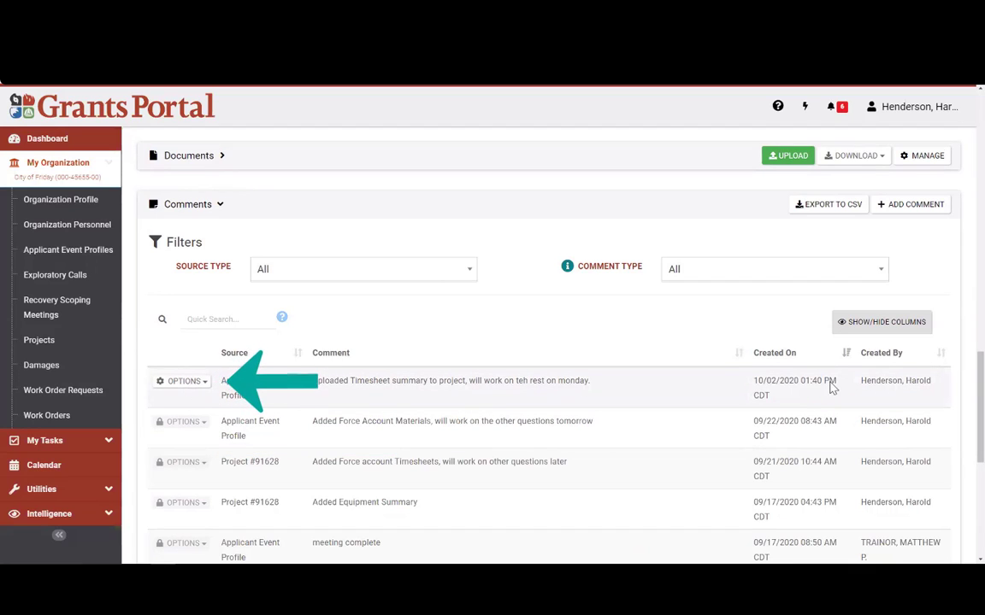
pyautogui.tripleClick(754, 401)
pyautogui.click(238, 438)
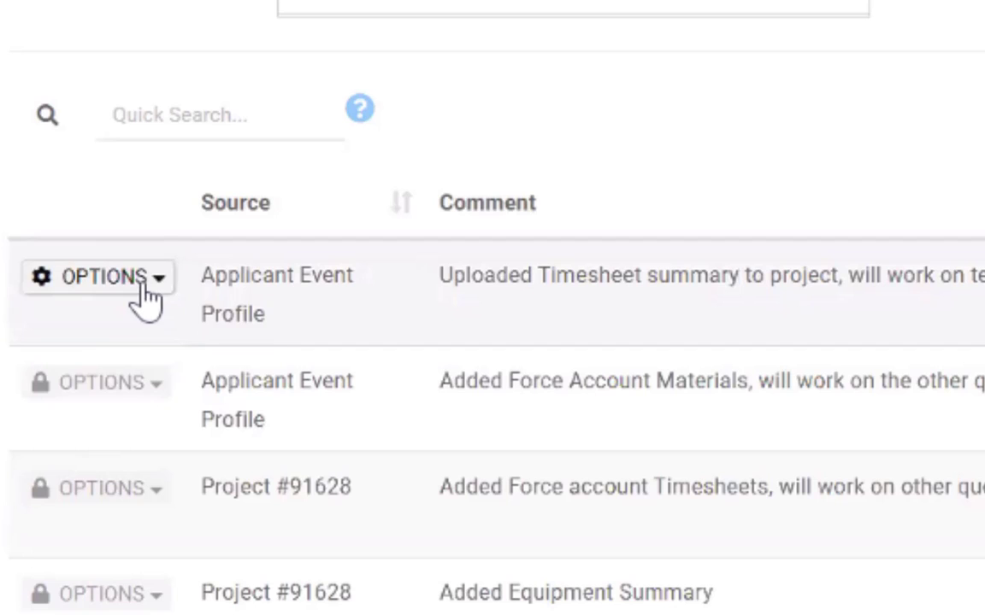
pyautogui.click(145, 286)
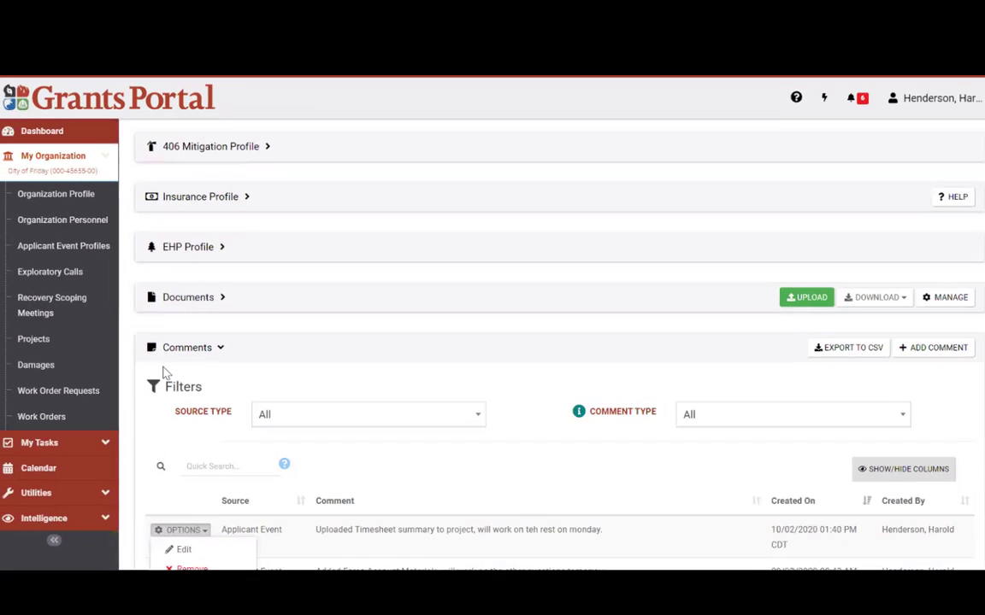
pyautogui.click(141, 96)
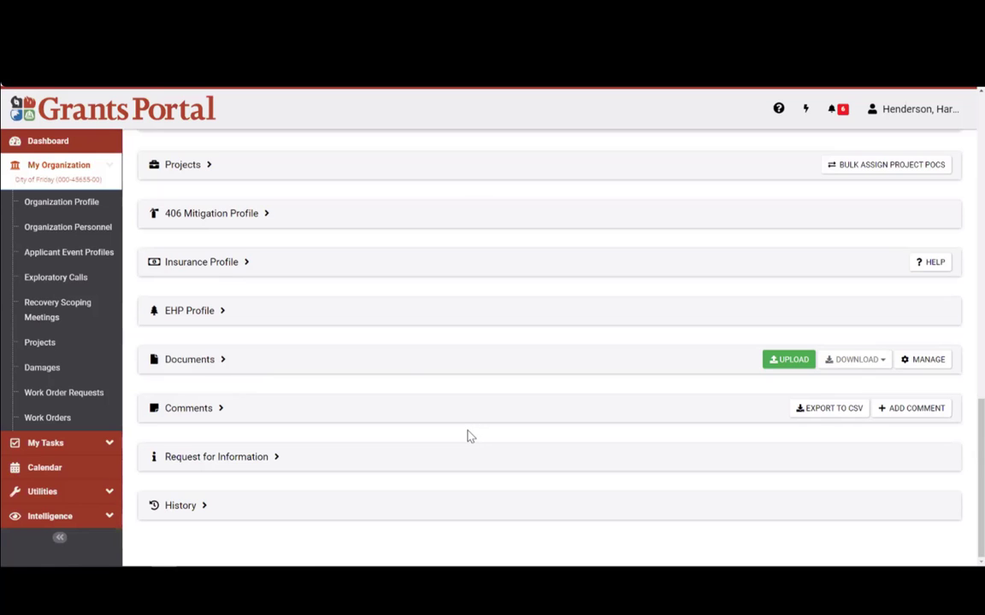
pyautogui.scroll(10, 345, 428)
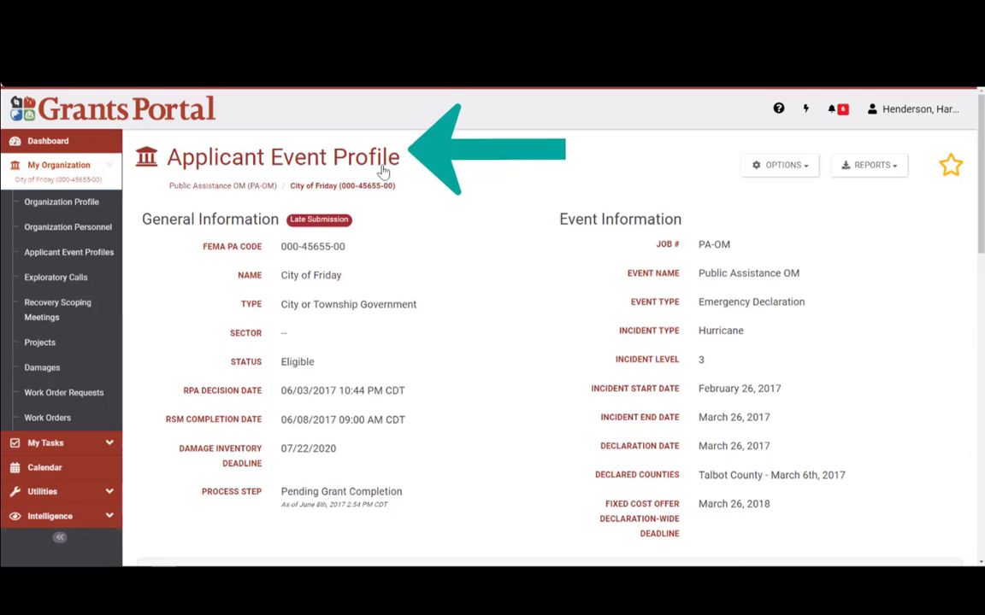
pyautogui.moveTo(400, 159); pyautogui.dragTo(166, 159)
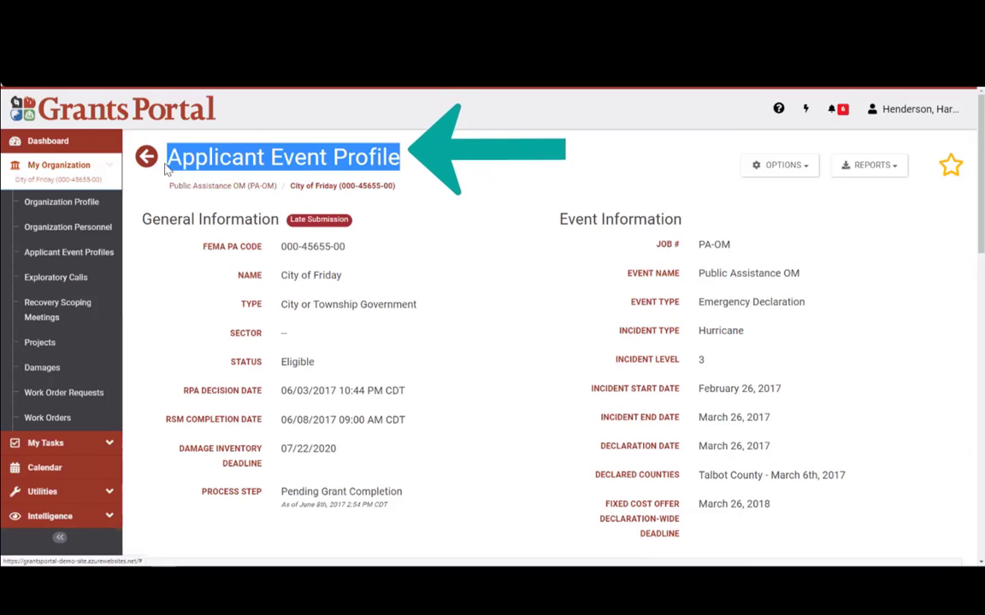
pyautogui.click(508, 258)
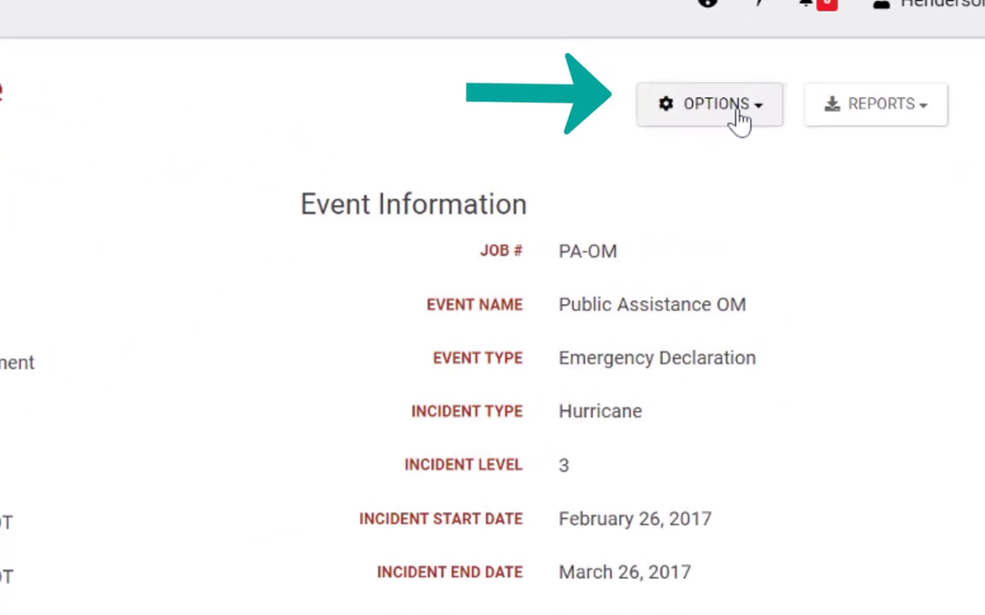
# Step: Open Sign Damage Inventory from OPTIONS and scroll to the Sign Document section
pyautogui.click(795, 172)
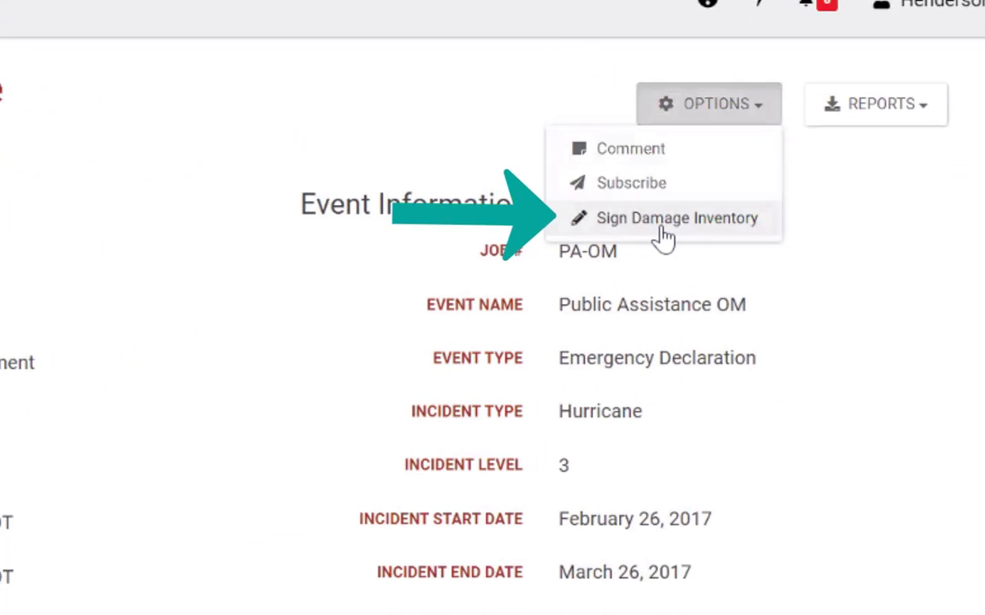
pyautogui.click(606, 223)
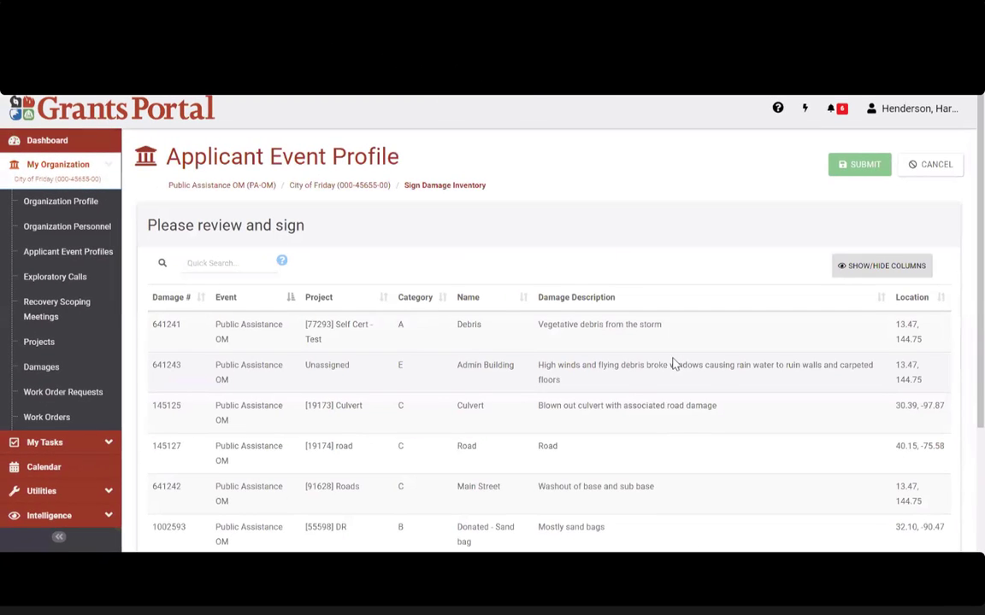
pyautogui.scroll(-1, 396, 303)
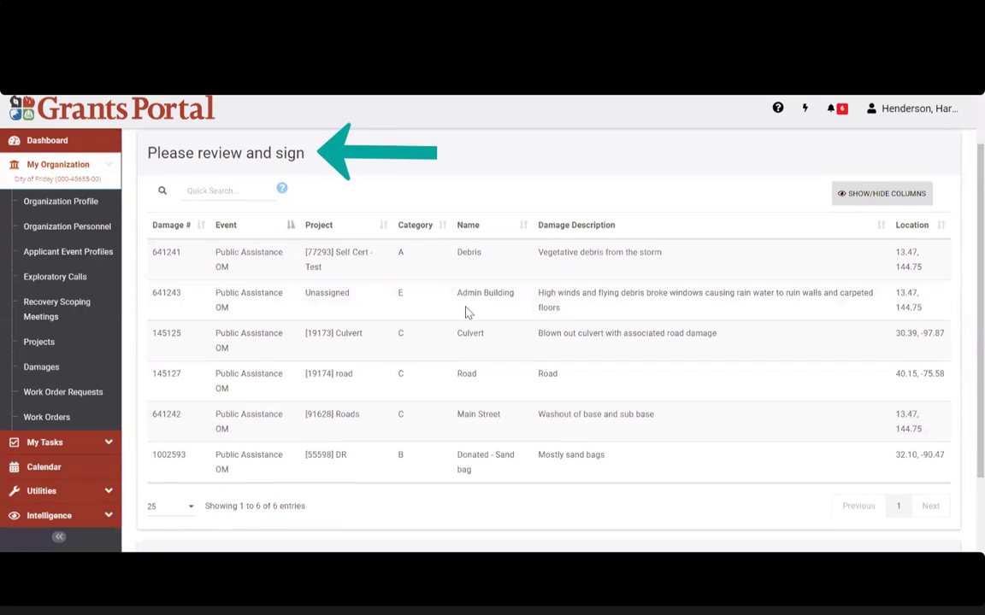
pyautogui.scroll(-2, 342, 453)
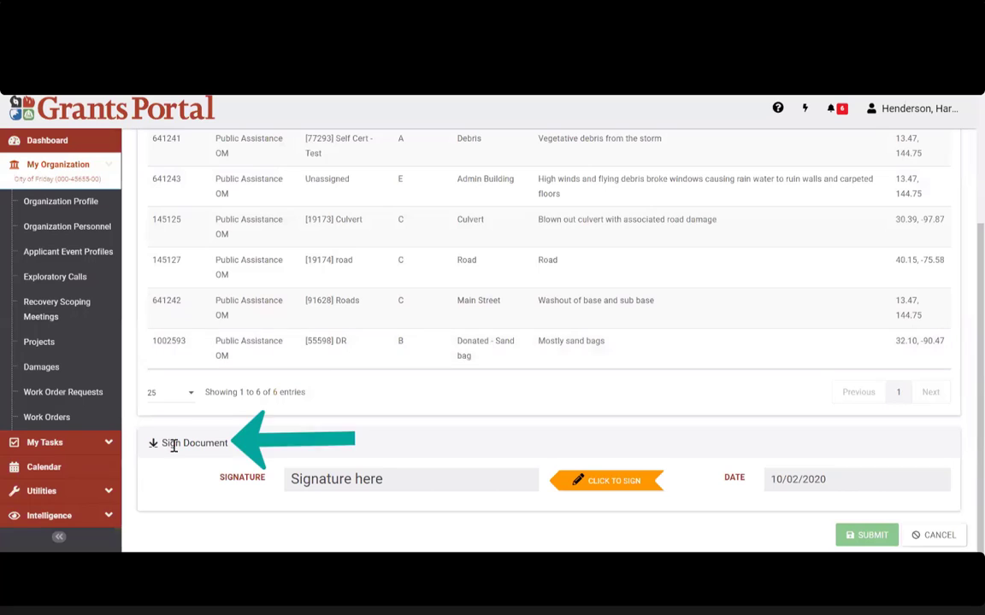
pyautogui.tripleClick(171, 442)
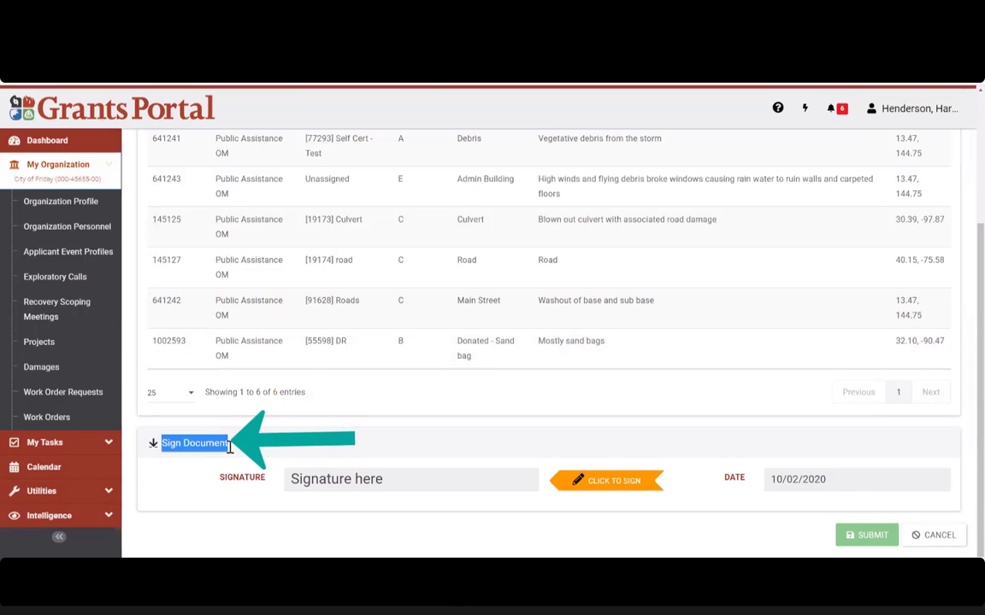
pyautogui.click(384, 462)
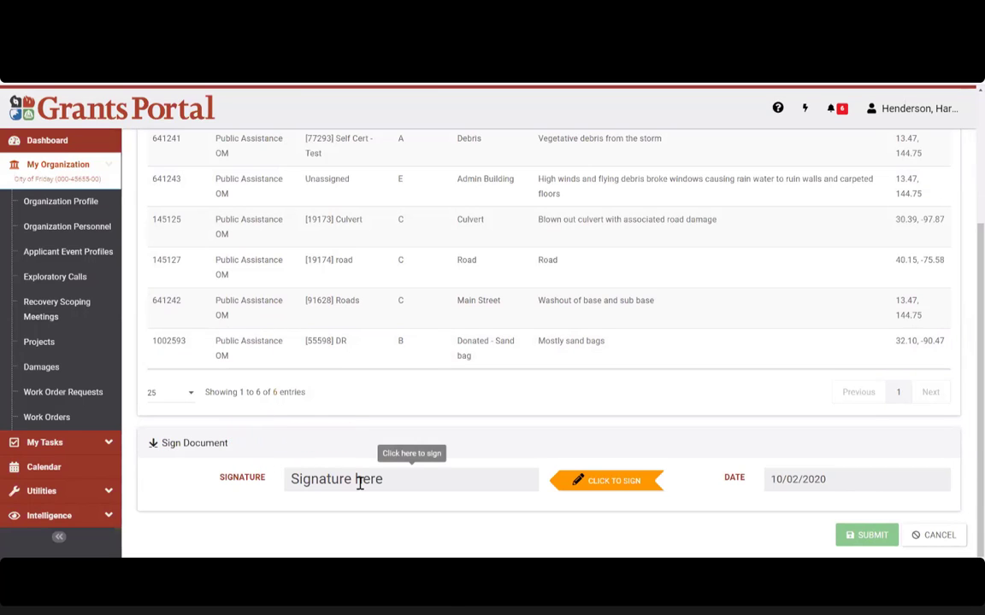
# Step: Fill the signing form with the signer's print name, Cookie style and the account password
pyautogui.click(581, 487)
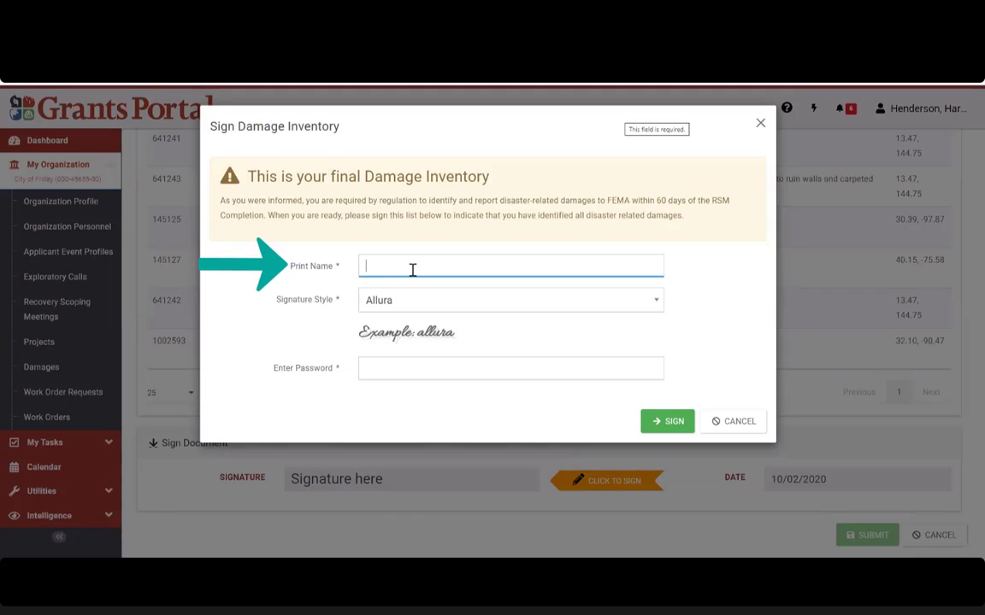
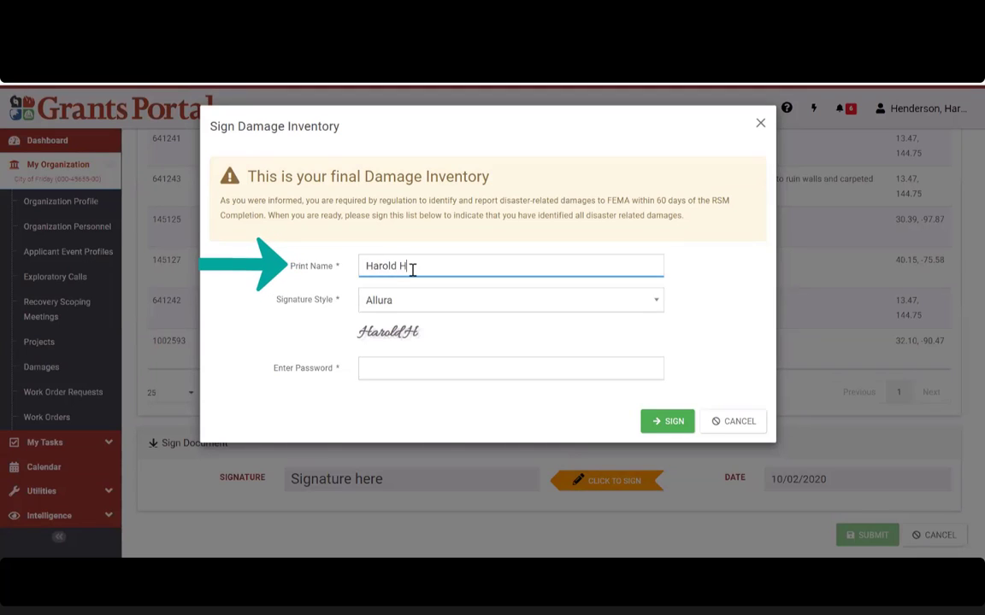
pyautogui.click(399, 295)
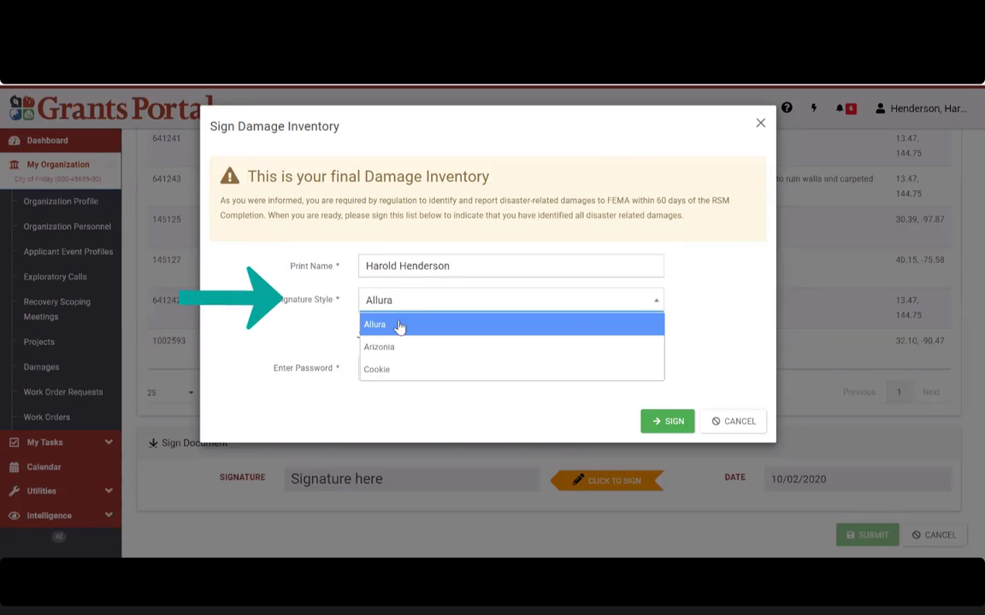
pyautogui.click(398, 369)
pyautogui.moveTo(402, 342); pyautogui.dragTo(351, 341)
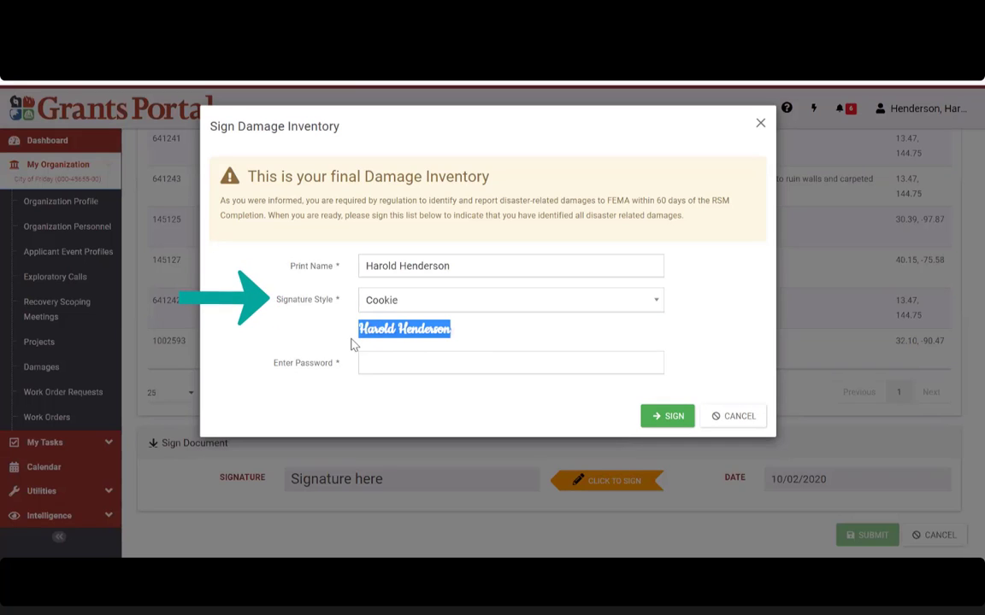
pyautogui.click(479, 325)
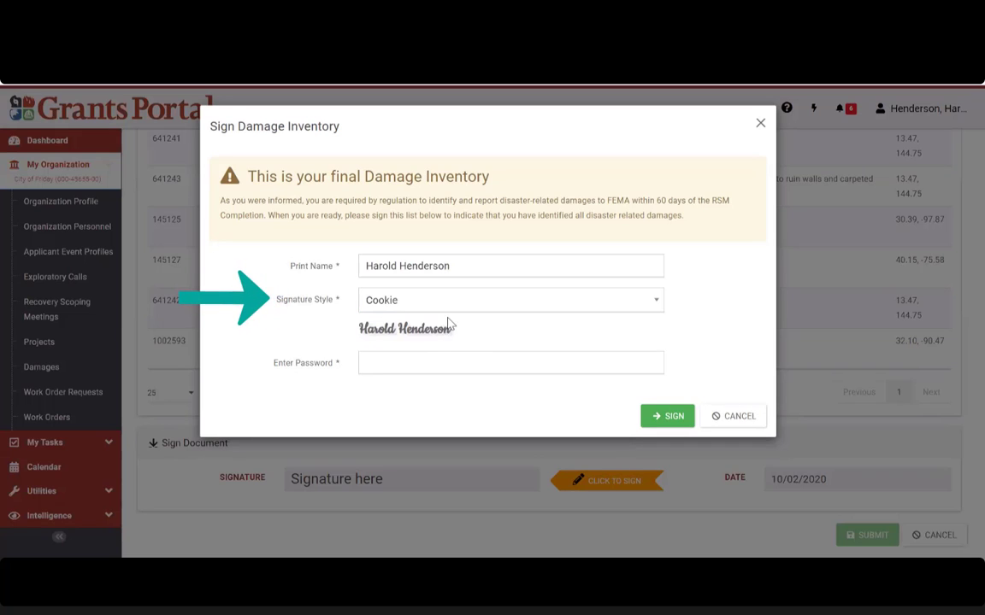
pyautogui.click(417, 359)
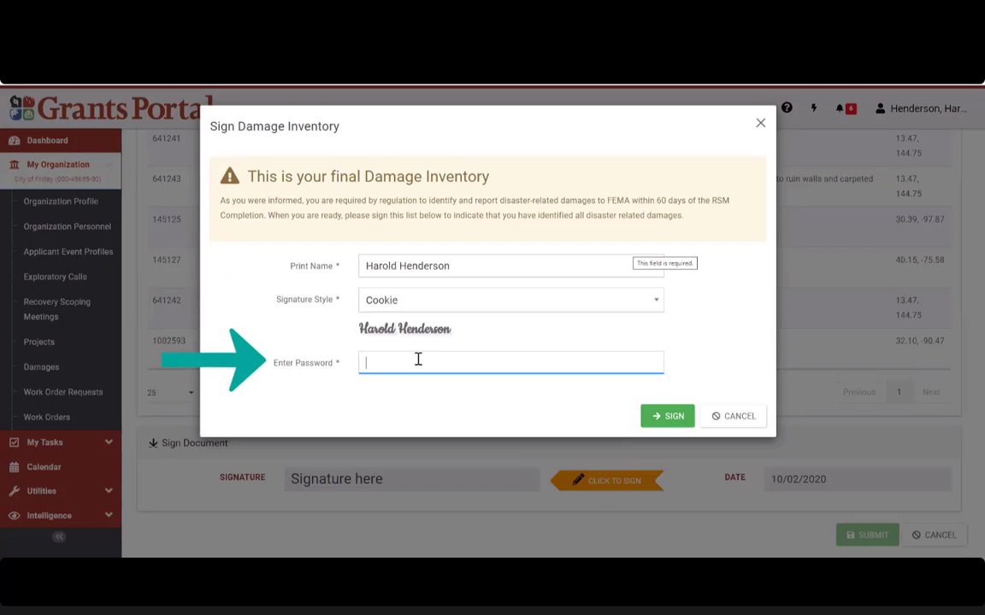
pyautogui.write('**')
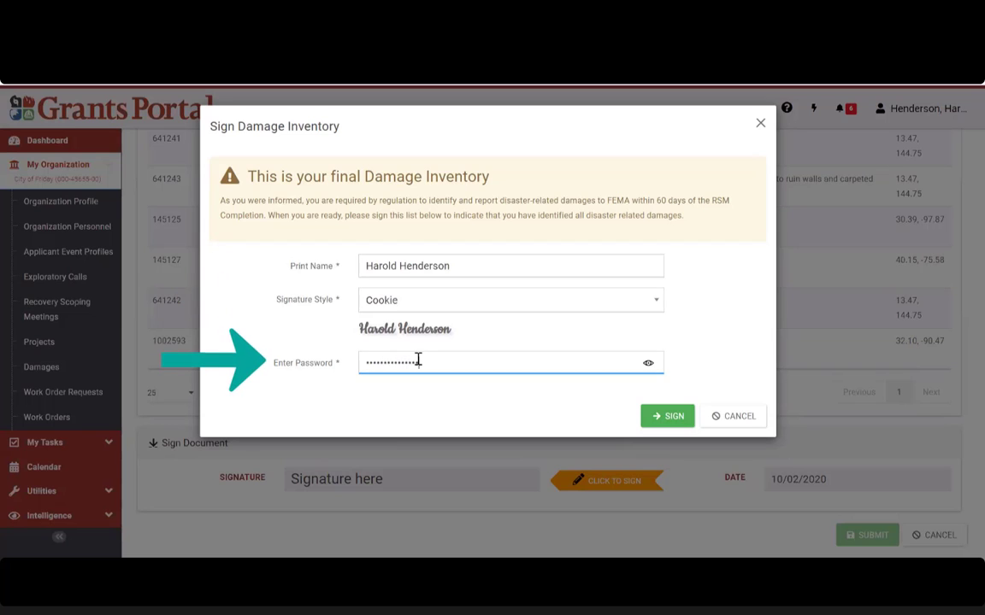
pyautogui.write('**')
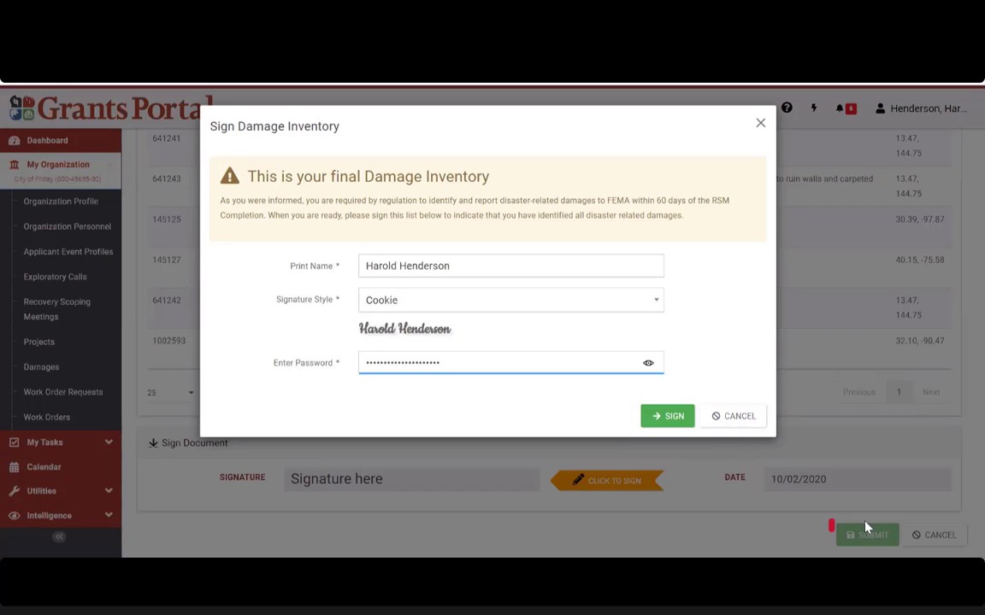
# Step: Cancel the signing form and leave the damage inventory page without submitting
pyautogui.click(740, 416)
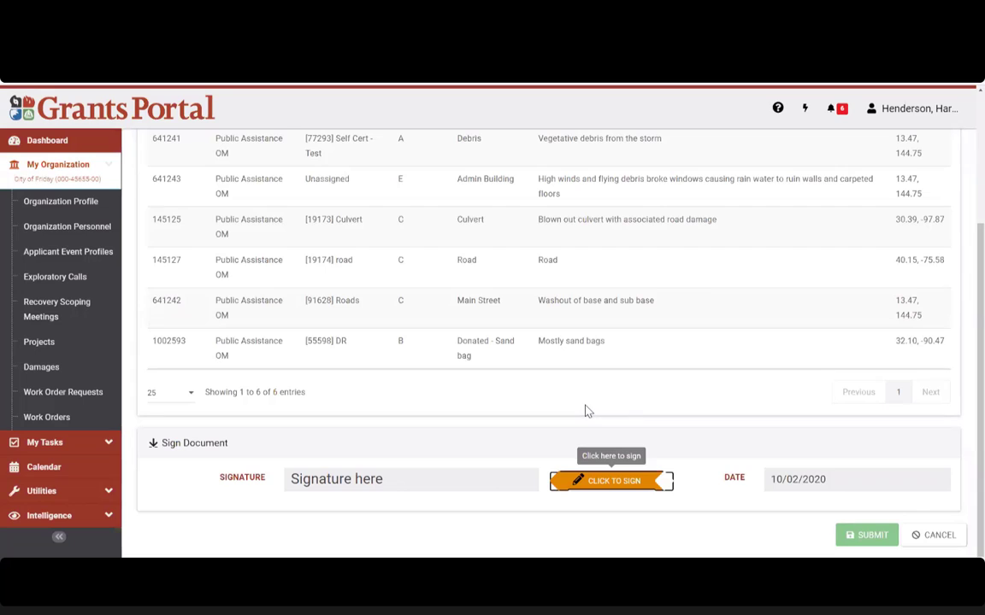
pyautogui.scroll(3, 587, 411)
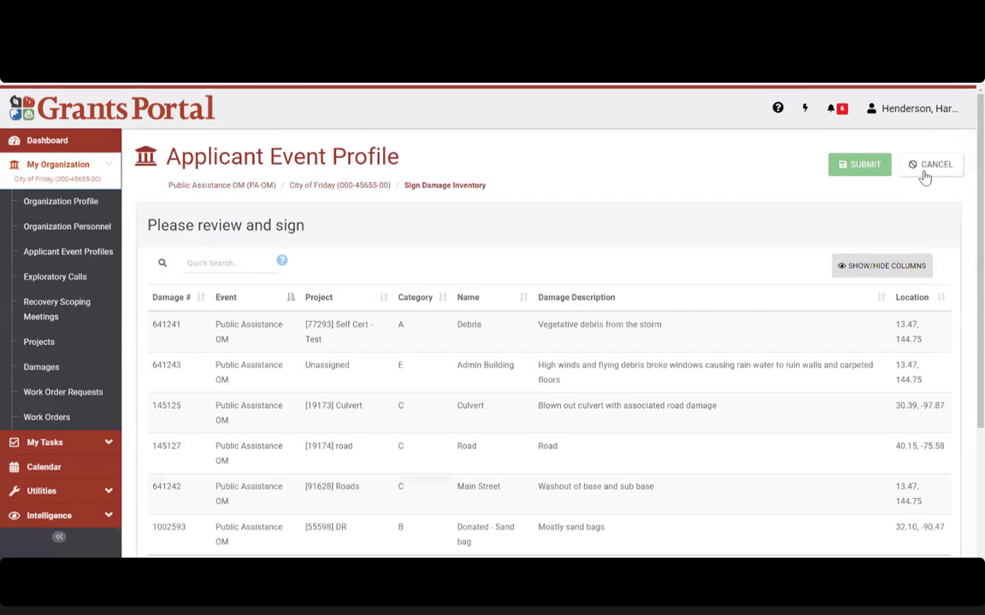
pyautogui.click(924, 174)
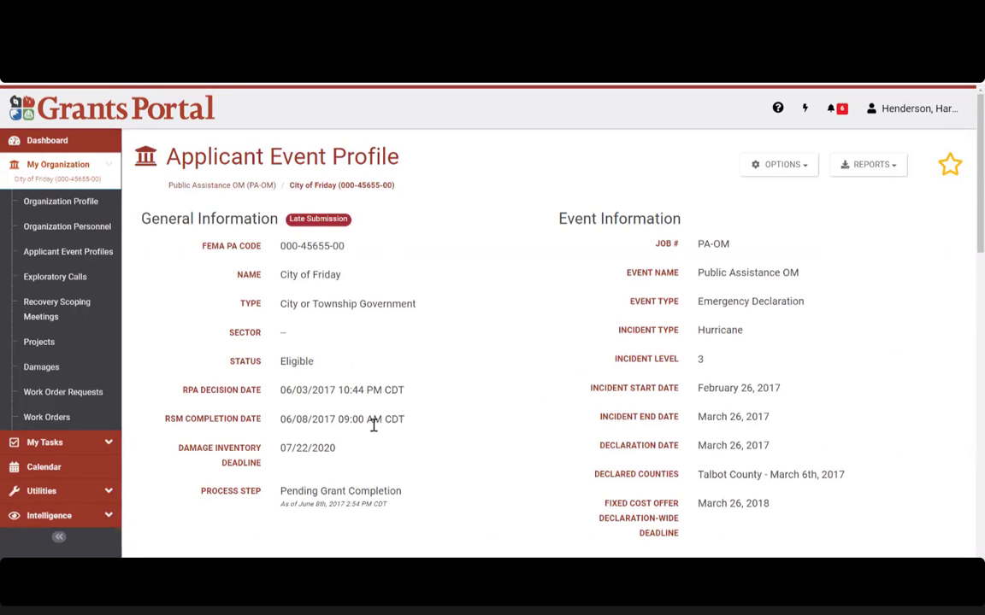
# Step: Go via the empty Dashboard and Exploratory Calls to the Recovery Scoping Meetings list
pyautogui.click(47, 144)
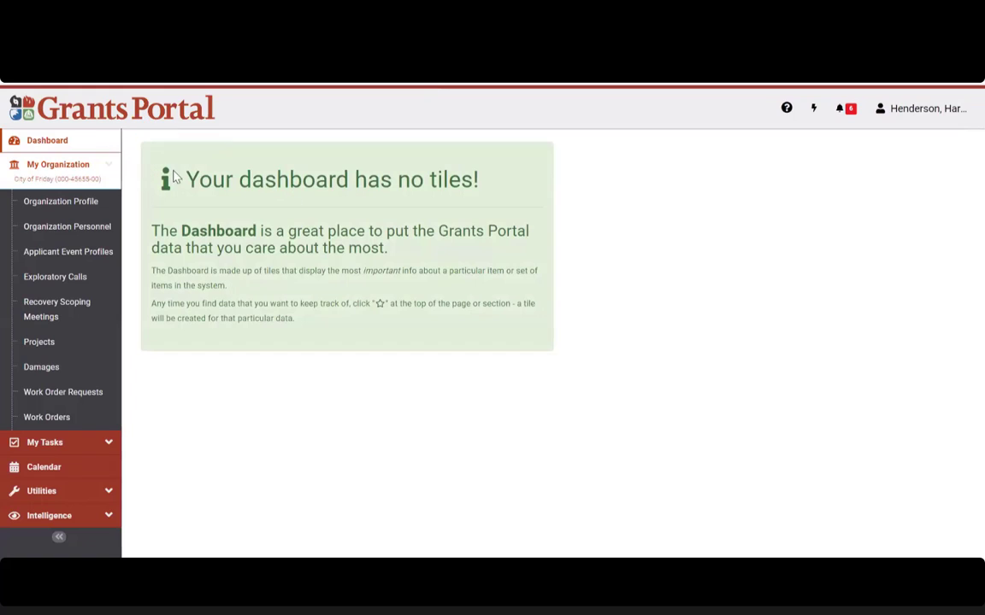
pyautogui.moveTo(473, 183); pyautogui.dragTo(187, 178)
pyautogui.click(176, 466)
pyautogui.moveTo(477, 180); pyautogui.dragTo(189, 178)
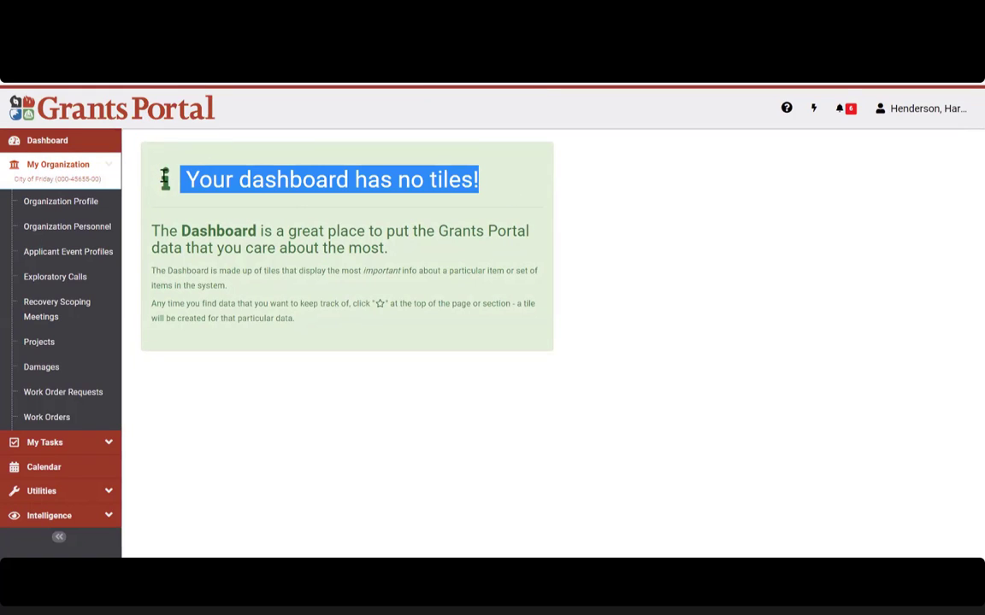
pyautogui.click(359, 306)
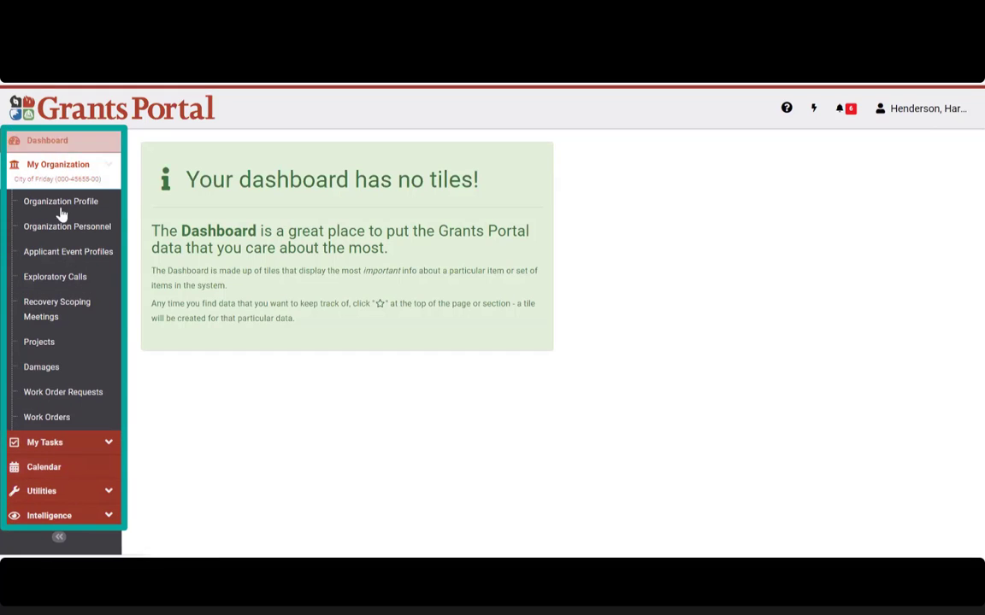
pyautogui.click(67, 282)
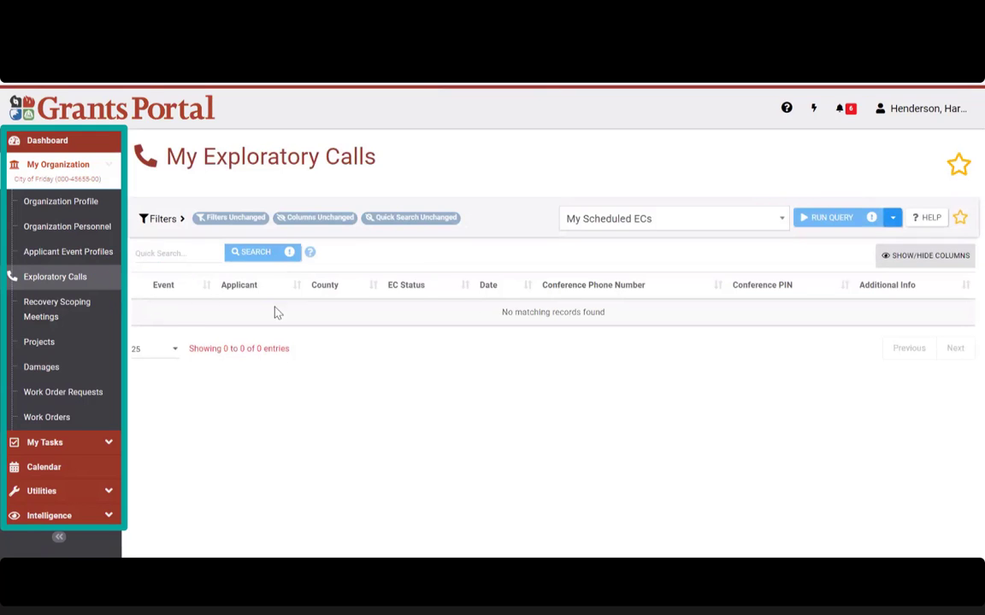
pyautogui.click(61, 311)
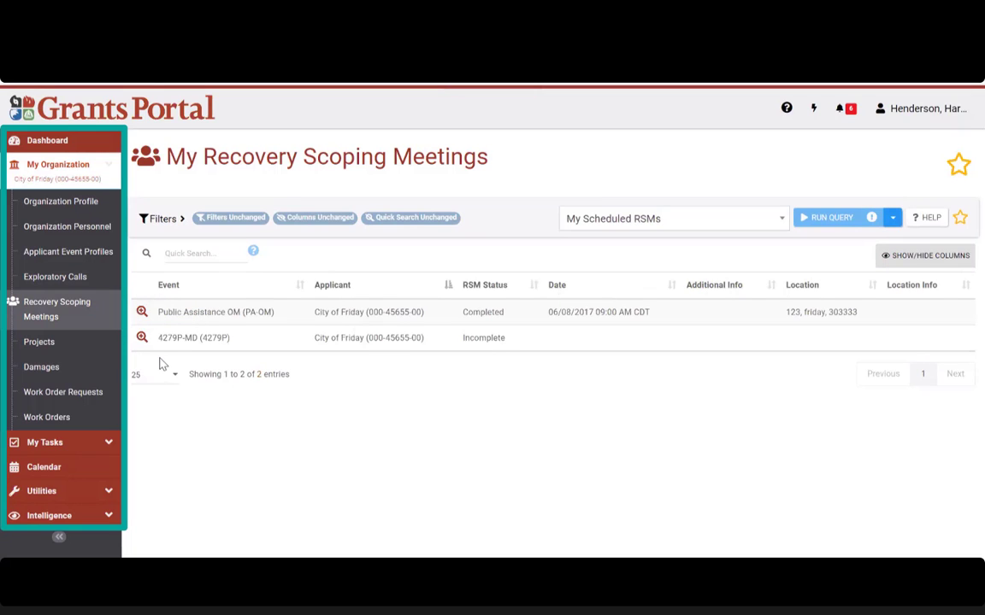
# Step: Open My Projects filtered to Active For PA and expand the Filters panel
pyautogui.click(42, 343)
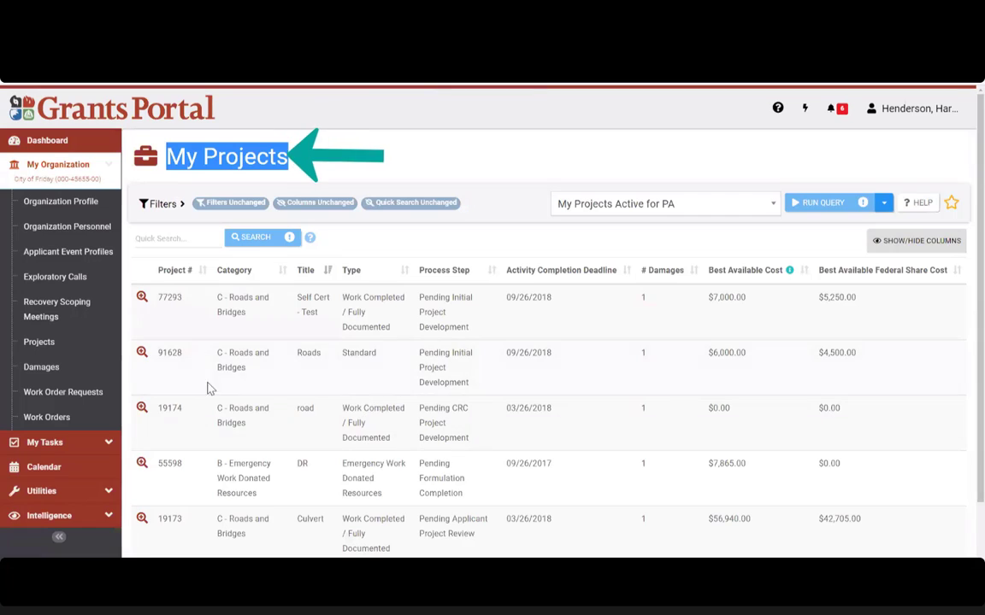
pyautogui.scroll(-2, 492, 431)
pyautogui.scroll(2, 492, 431)
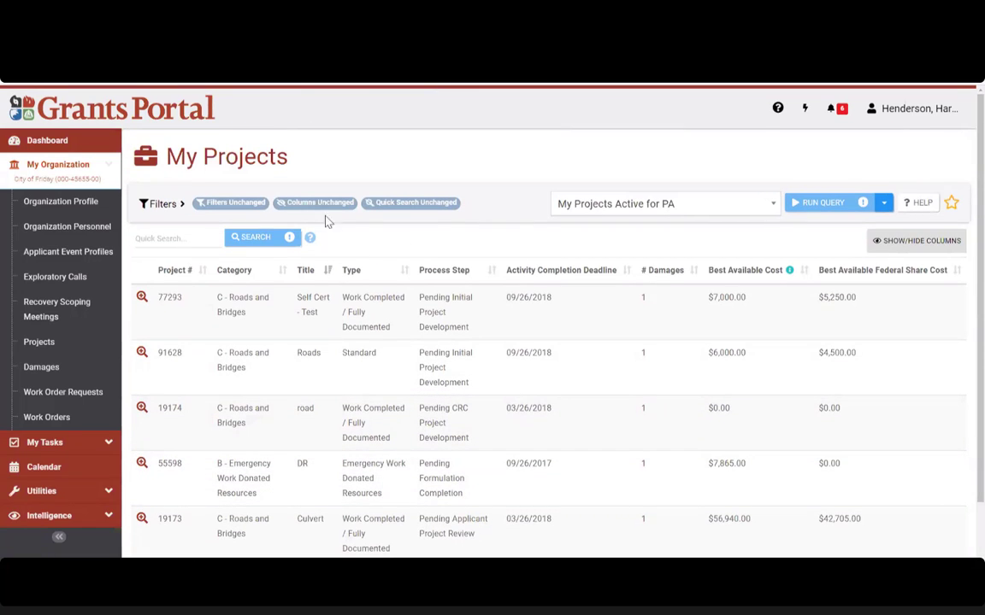
pyautogui.click(182, 206)
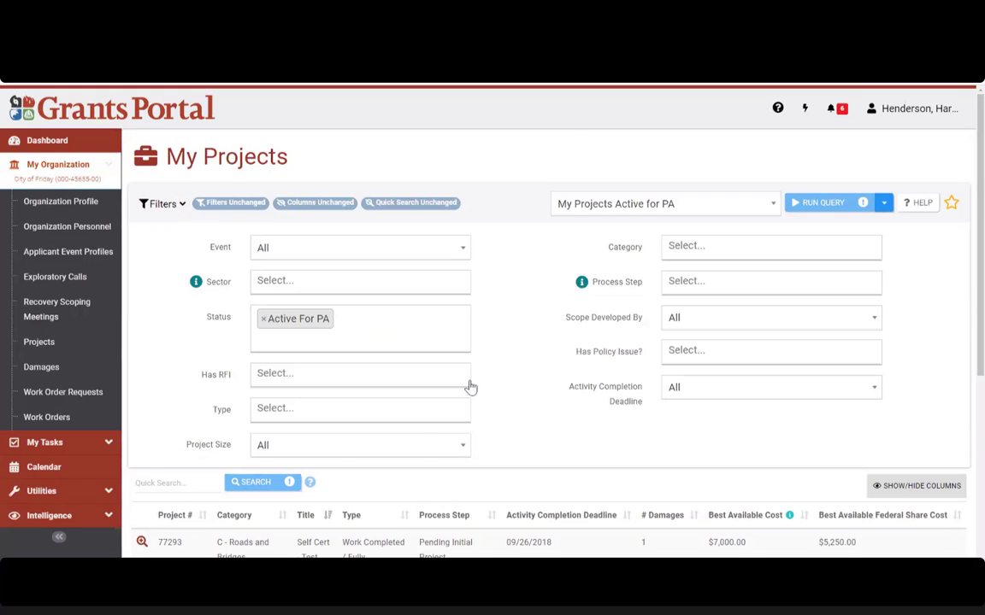
pyautogui.scroll(-4, 319, 549)
pyautogui.scroll(4, 455, 409)
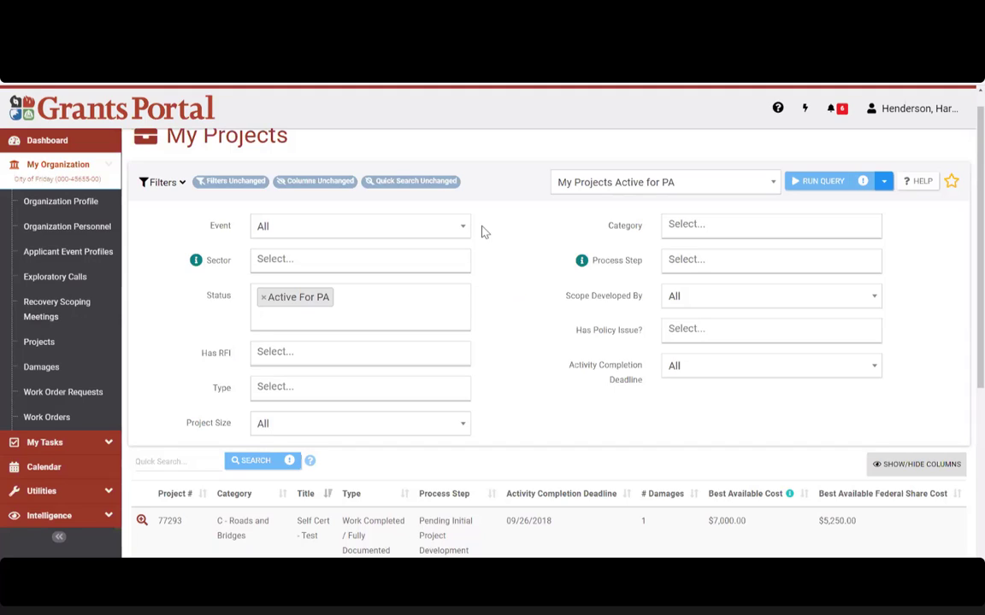
# Step: Leave Event at All and add Pending Applicant DDD Approval to the Process Step filter
pyautogui.click(335, 233)
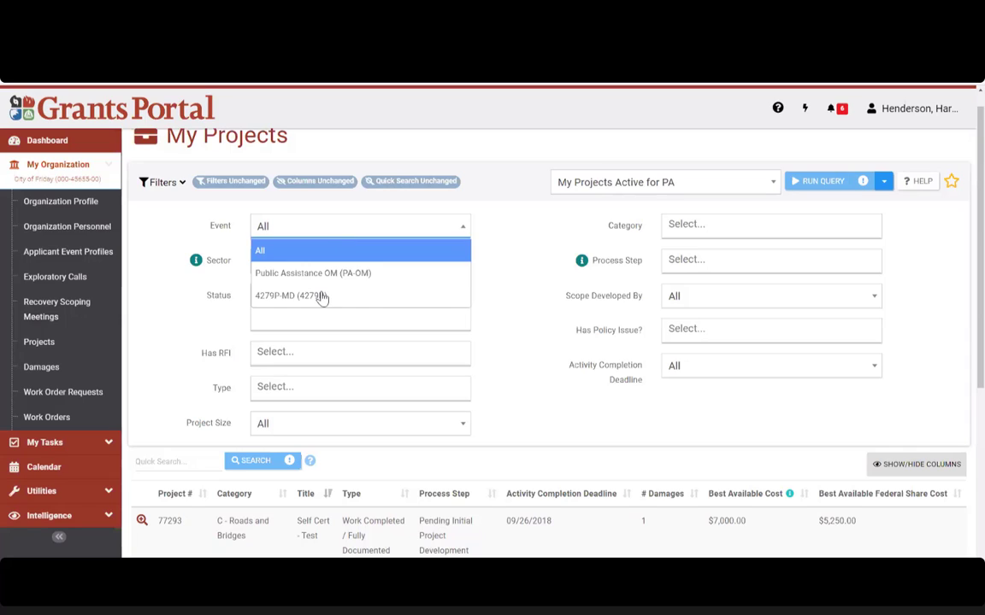
pyautogui.click(551, 276)
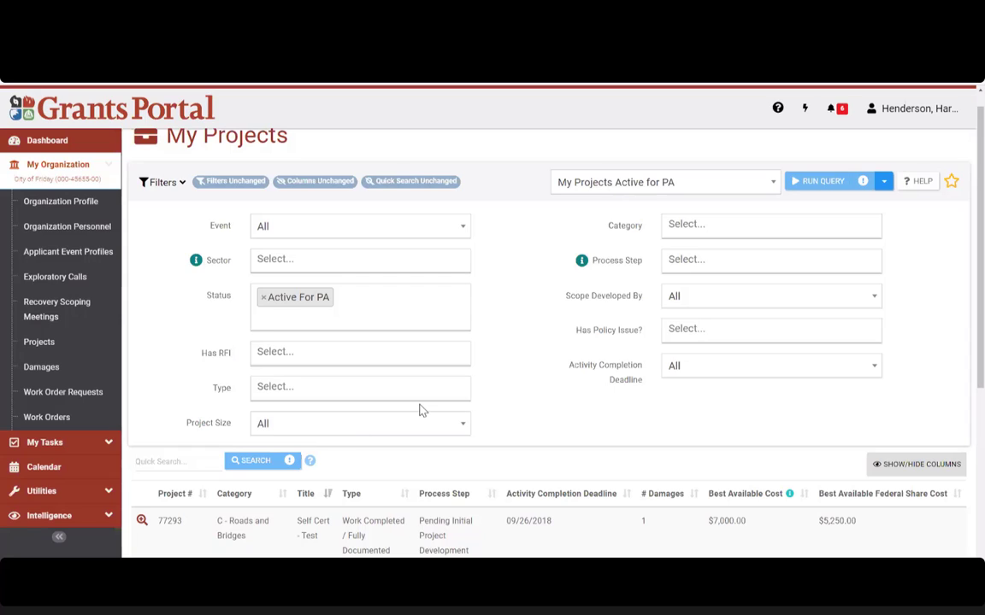
pyautogui.click(692, 261)
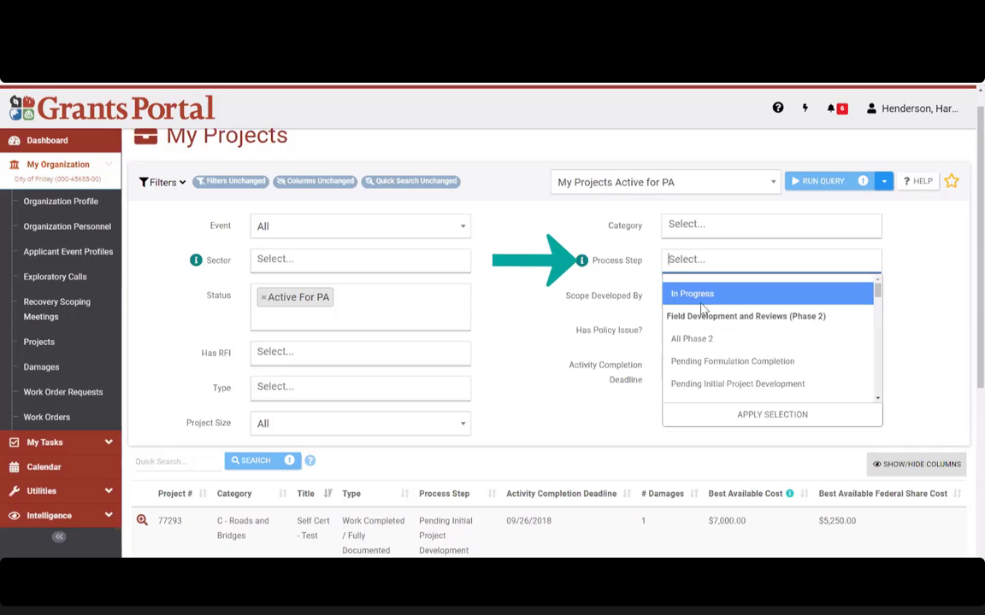
pyautogui.scroll(-2, 731, 333)
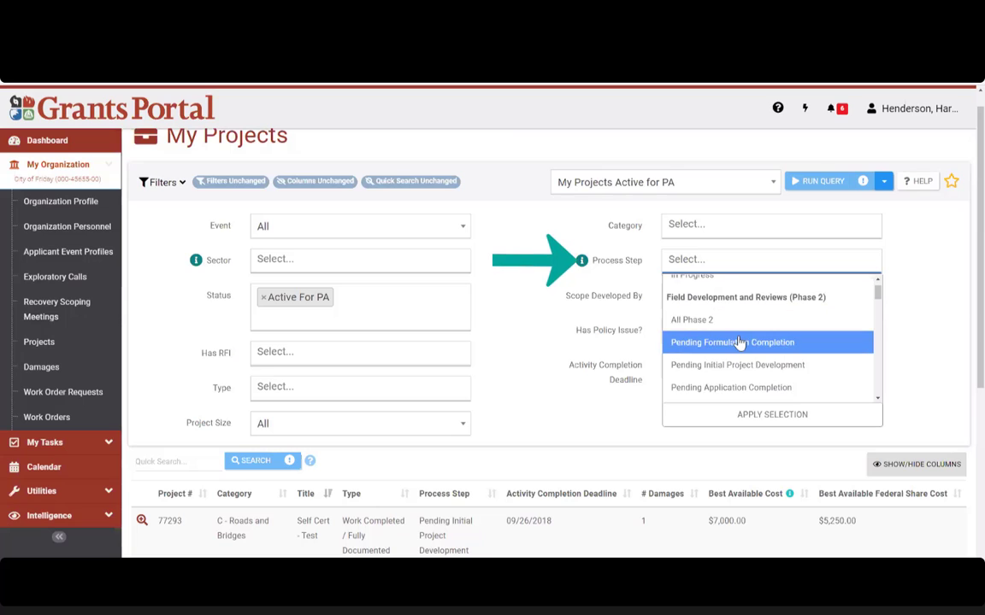
pyautogui.scroll(-4, 739, 345)
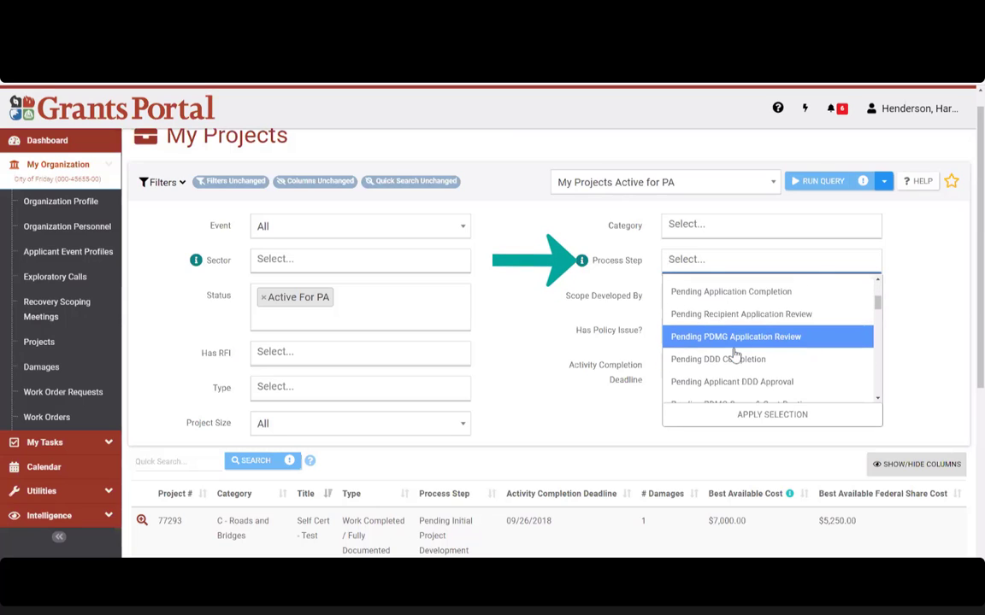
pyautogui.scroll(-1, 740, 359)
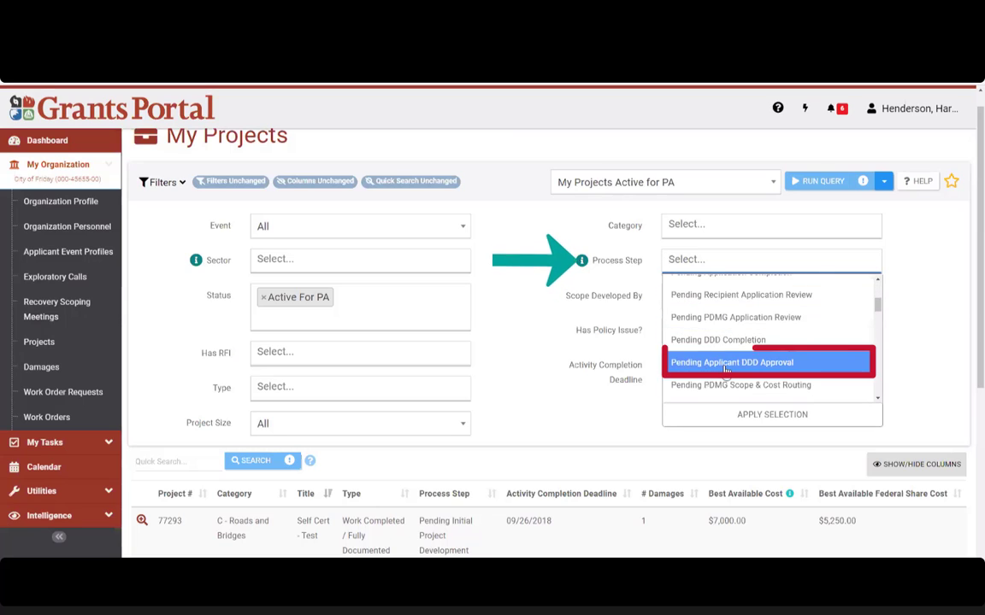
pyautogui.click(725, 363)
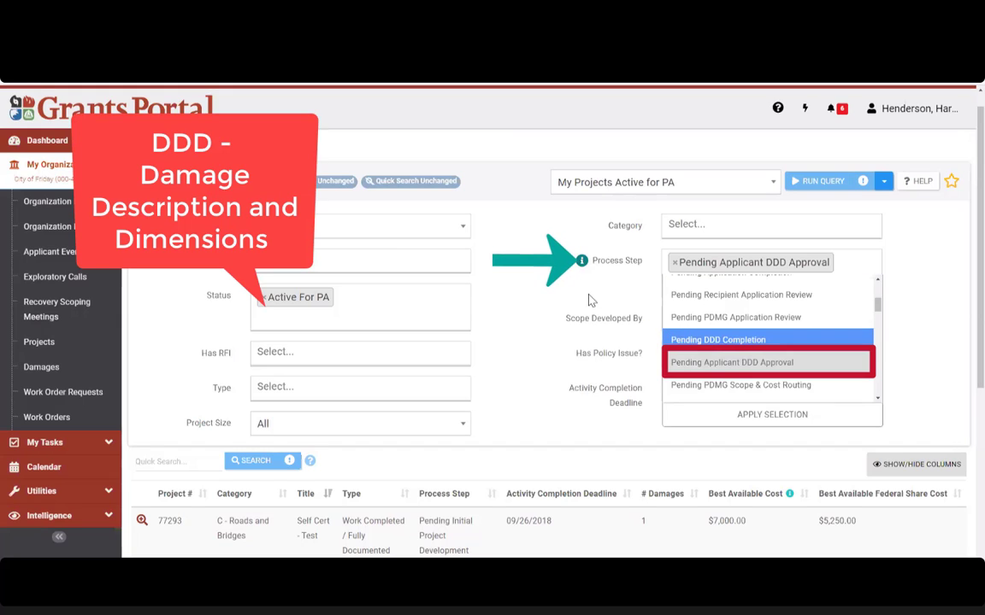
pyautogui.click(642, 289)
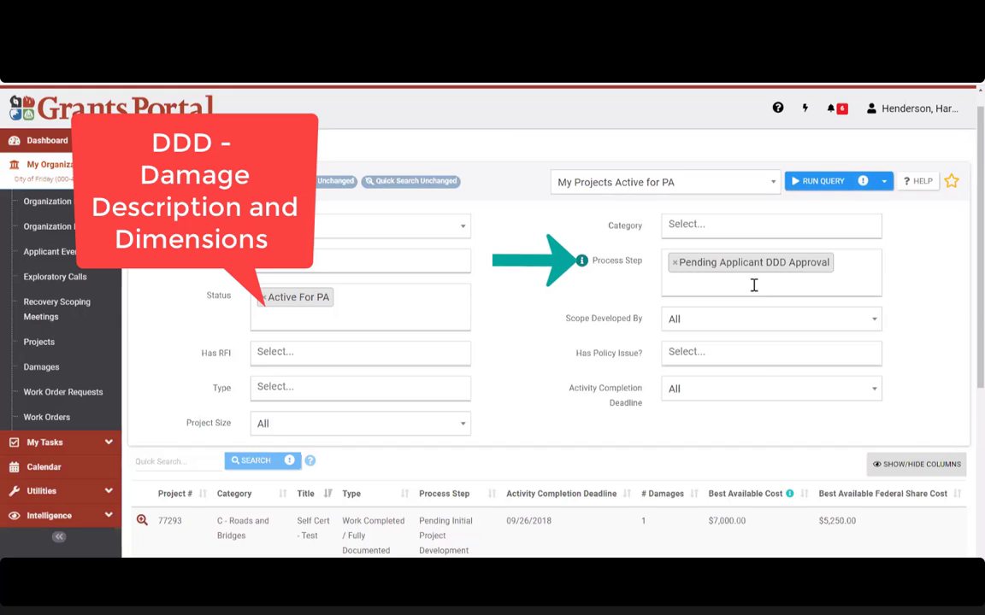
# Step: Add Pending Applicant Project Review as a second process step
pyautogui.click(803, 287)
pyautogui.scroll(-4, 765, 351)
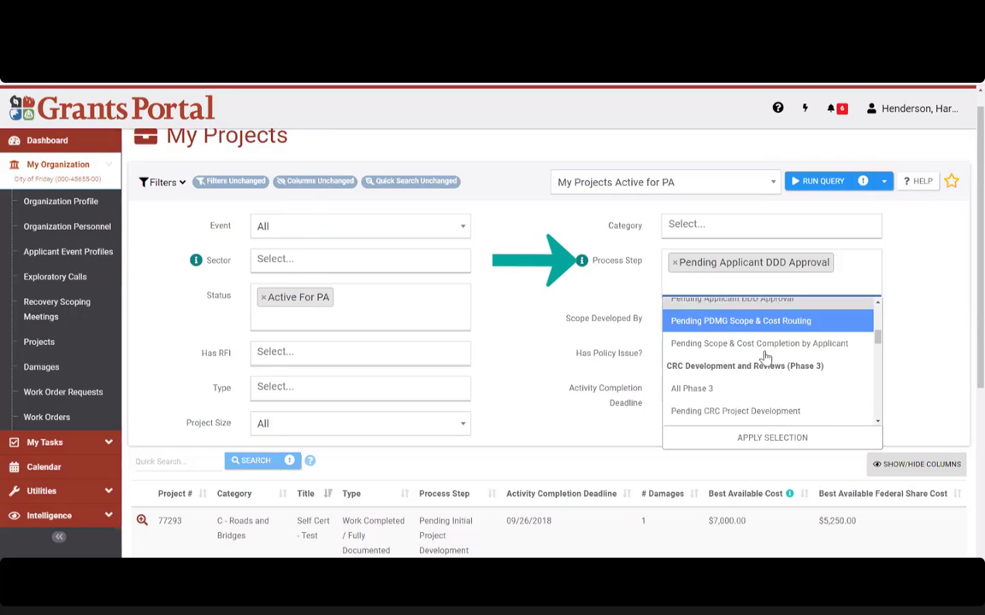
pyautogui.scroll(-6, 765, 359)
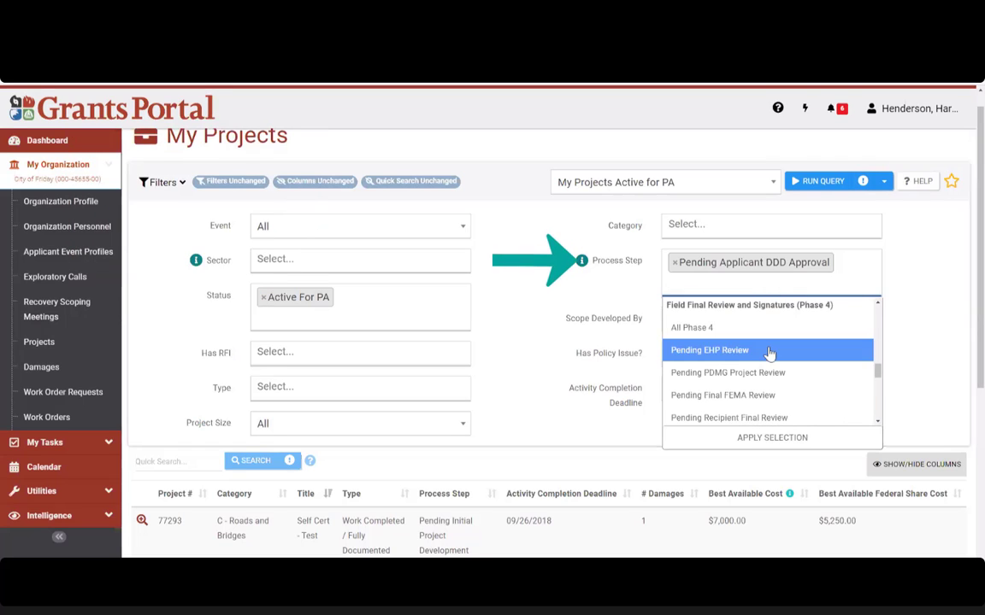
pyautogui.scroll(-2, 770, 351)
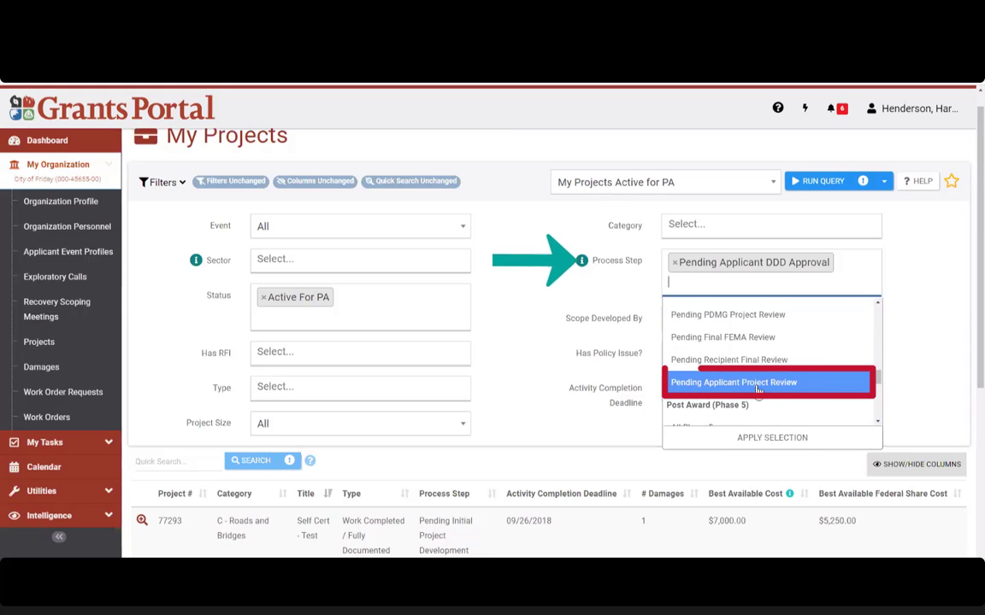
pyautogui.click(757, 385)
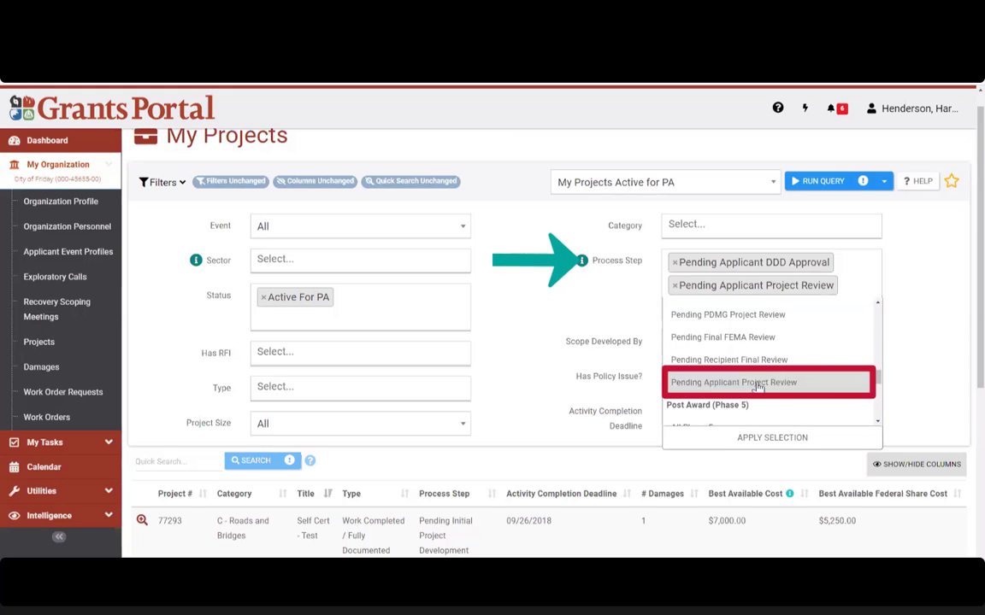
pyautogui.click(564, 308)
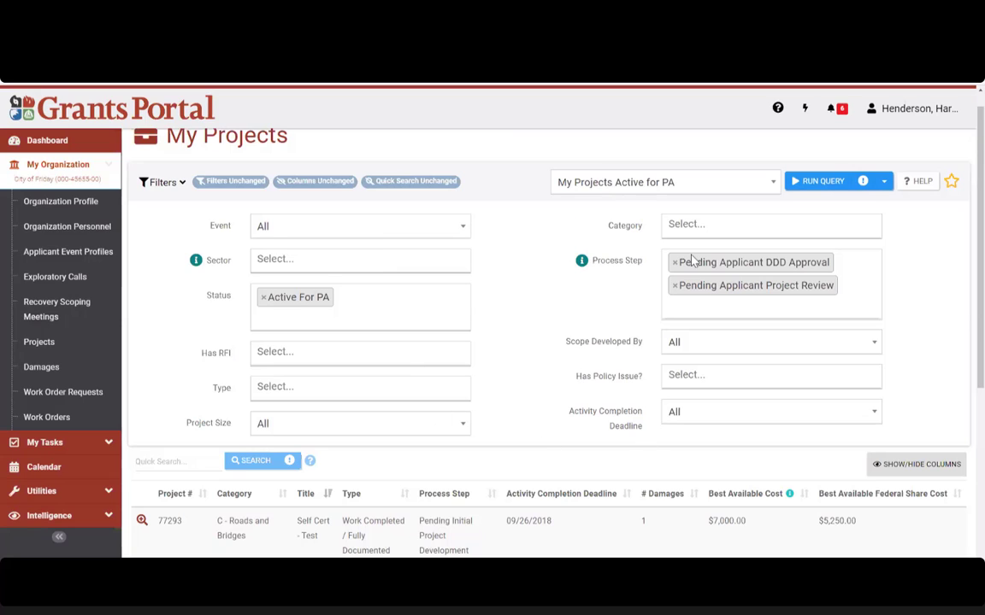
# Step: Run the query, leaving only project 19173, a $56,940.00 culvert
pyautogui.click(812, 185)
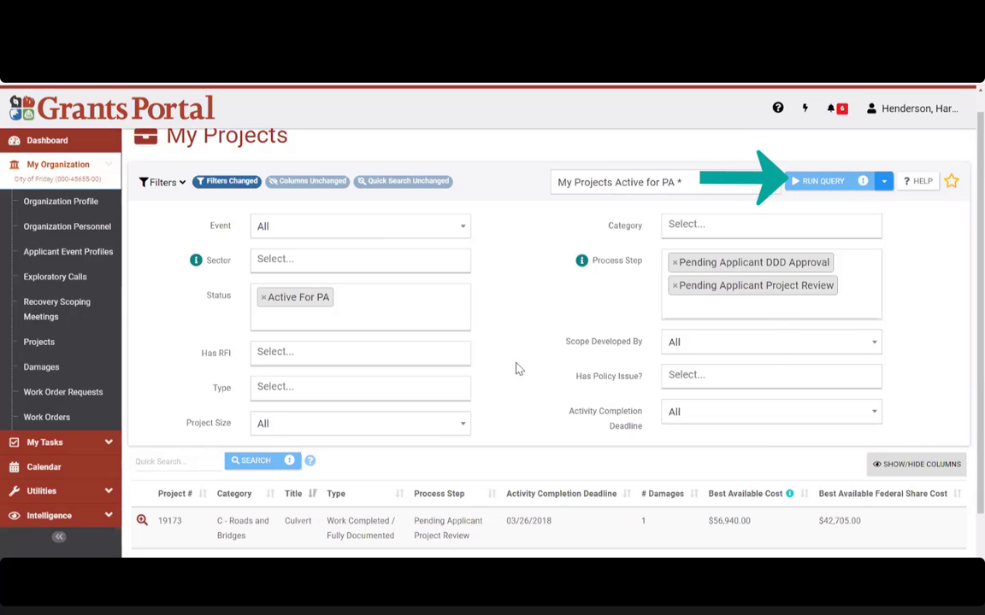
pyautogui.scroll(-1, 550, 300)
pyautogui.scroll(-1, 551, 301)
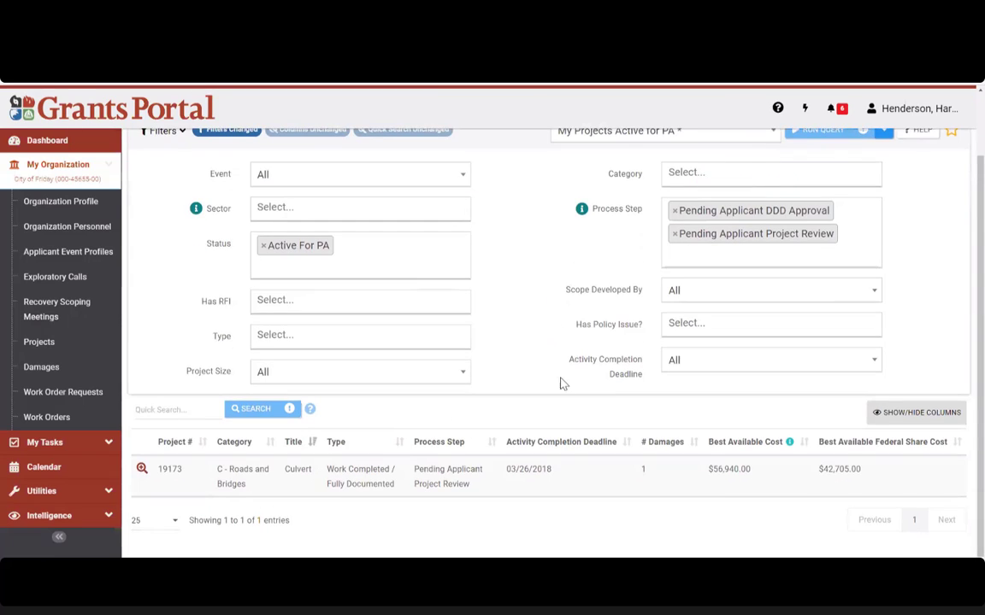
pyautogui.tripleClick(472, 479)
pyautogui.click(462, 484)
pyautogui.moveTo(472, 490); pyautogui.dragTo(419, 480)
pyautogui.click(501, 492)
pyautogui.scroll(2, 515, 492)
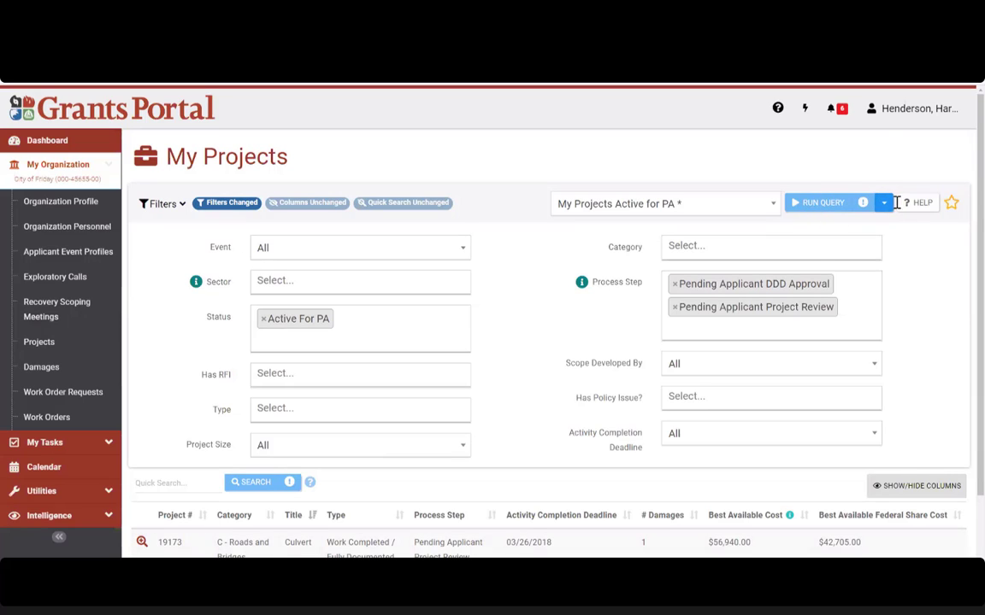
pyautogui.click(884, 203)
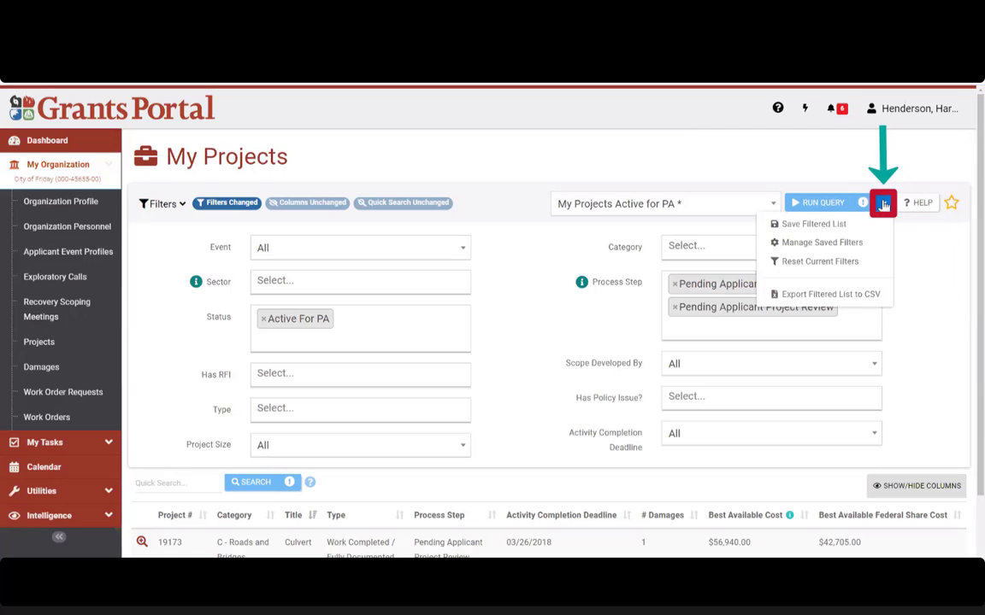
pyautogui.click(843, 227)
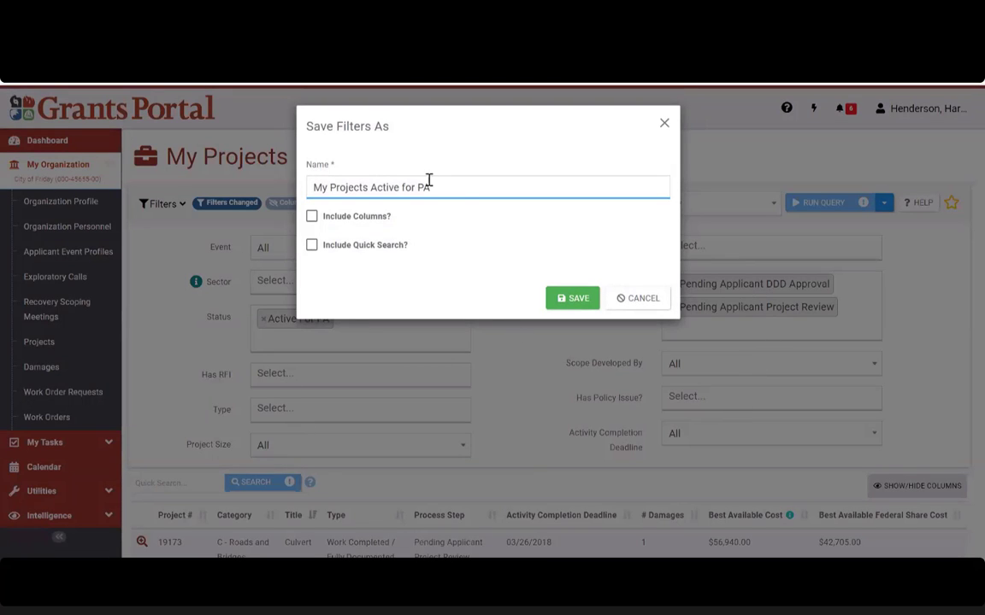
pyautogui.tripleClick(360, 187)
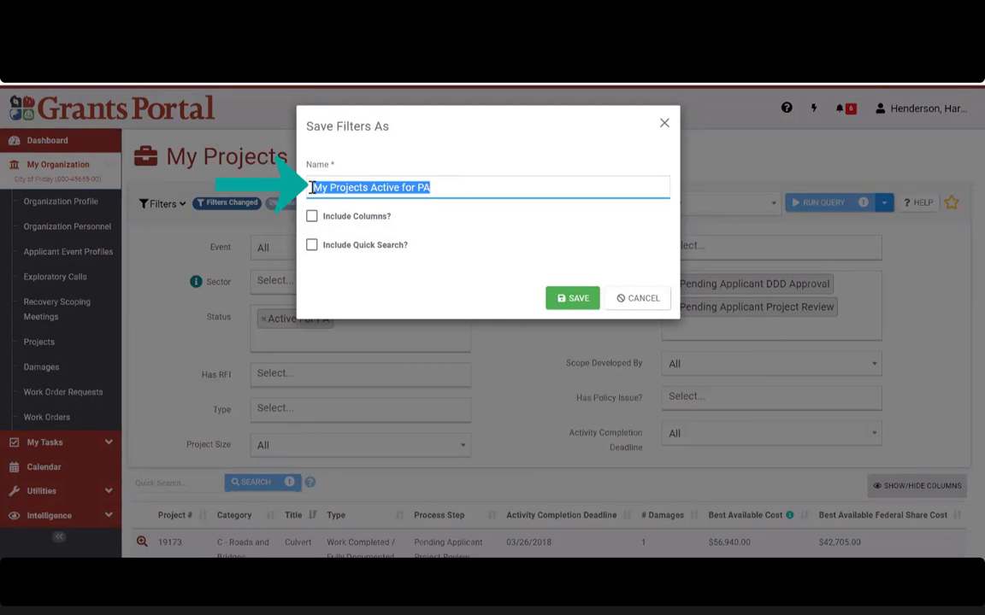
pyautogui.write('Th')
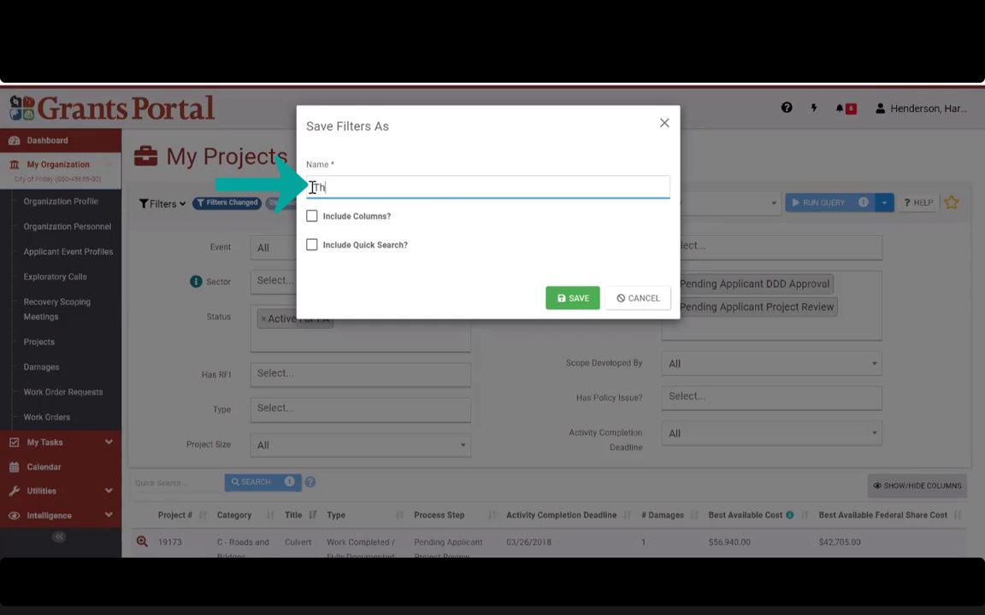
pyautogui.write('ing I Need To Do')
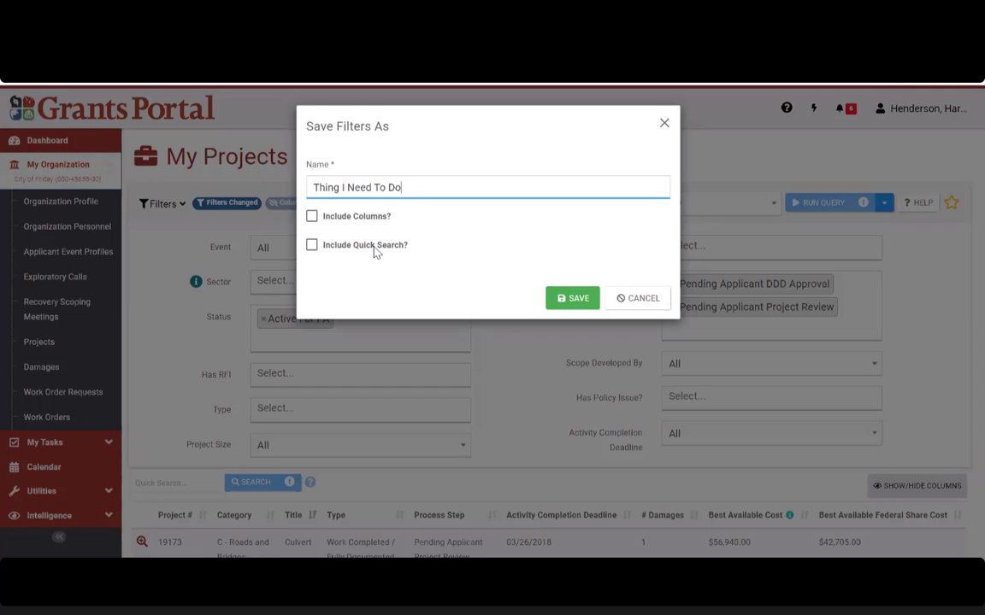
pyautogui.click(566, 299)
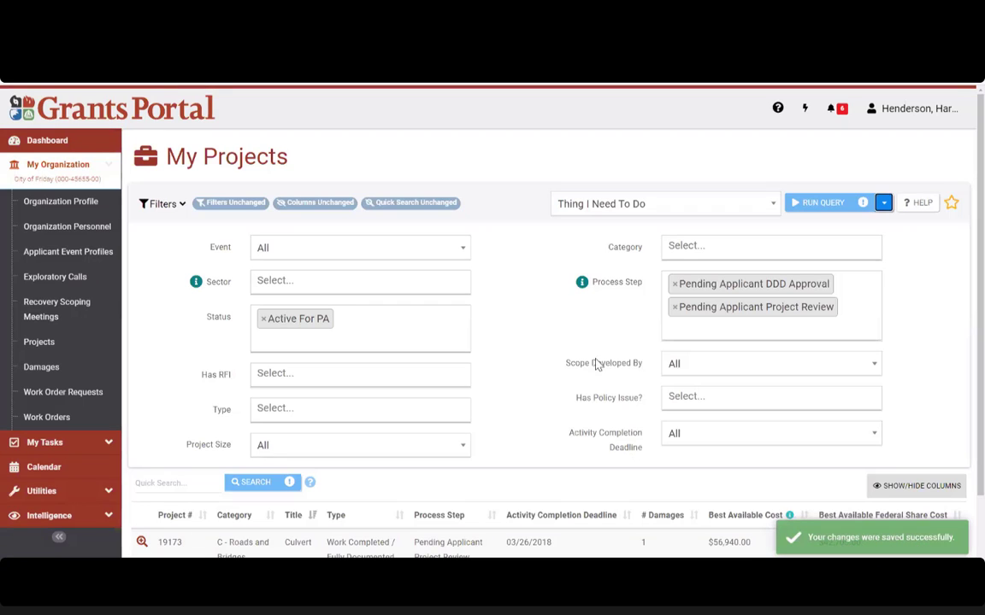
pyautogui.click(562, 206)
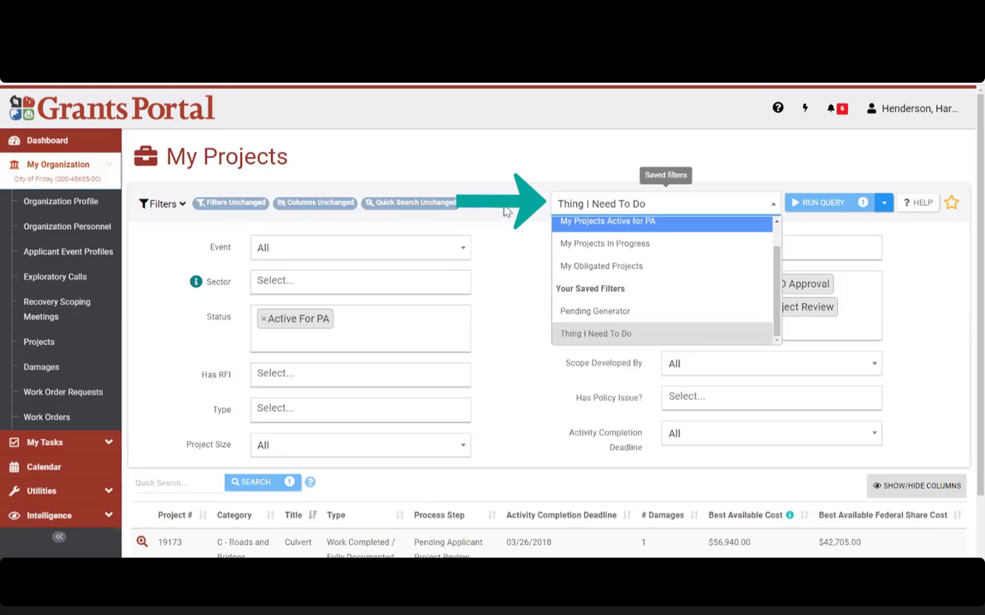
pyautogui.click(596, 213)
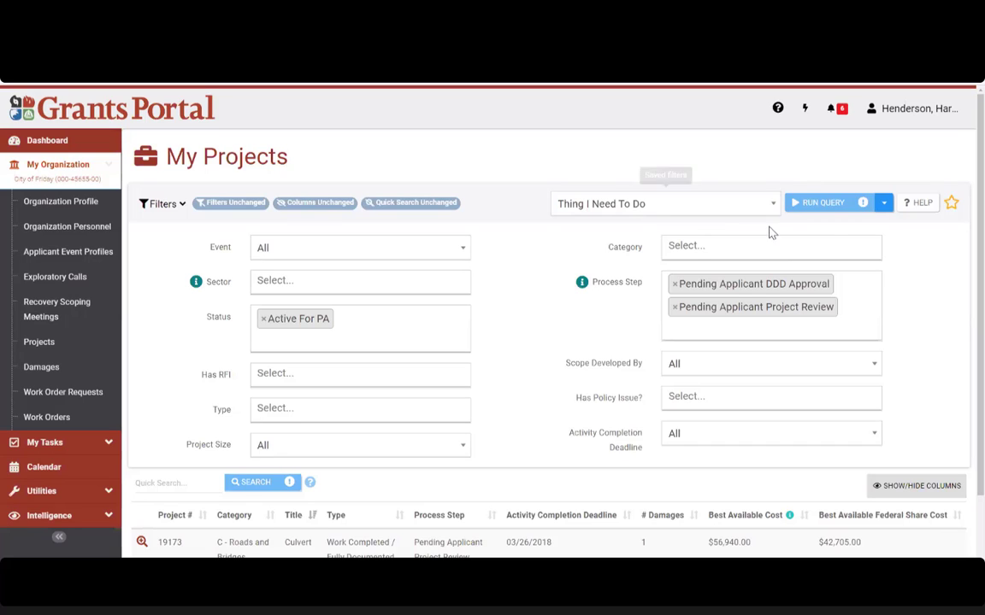
# Step: Star the filtered list as a dashboard tile and open project 19173 from the My Projects tile
pyautogui.click(952, 205)
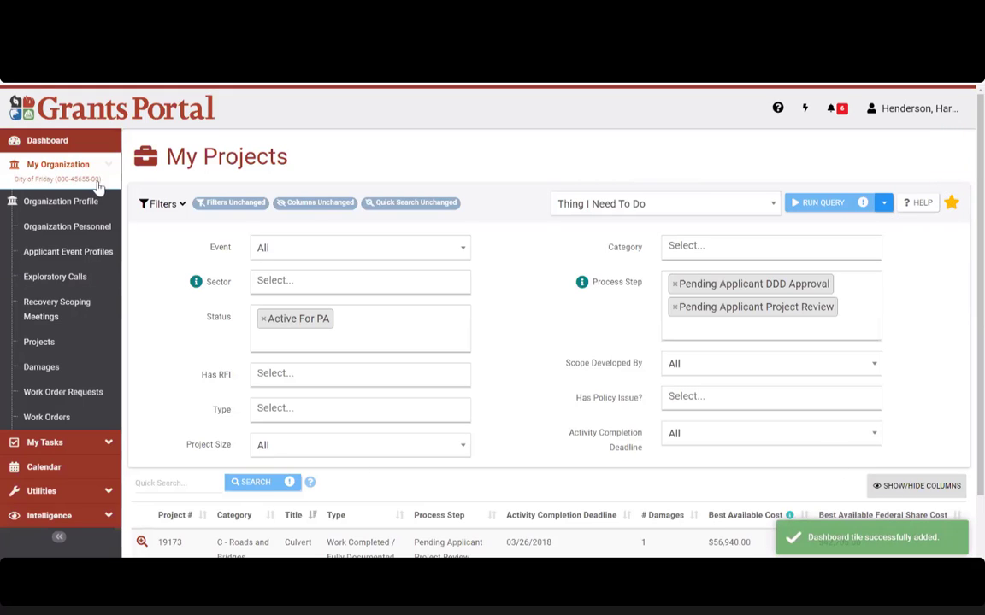
pyautogui.click(47, 144)
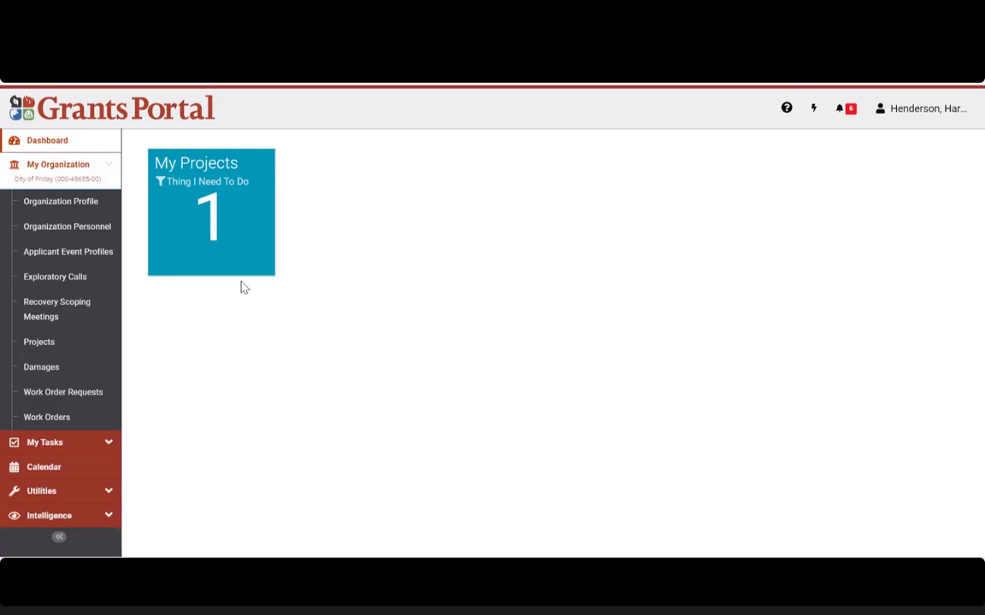
pyautogui.click(237, 229)
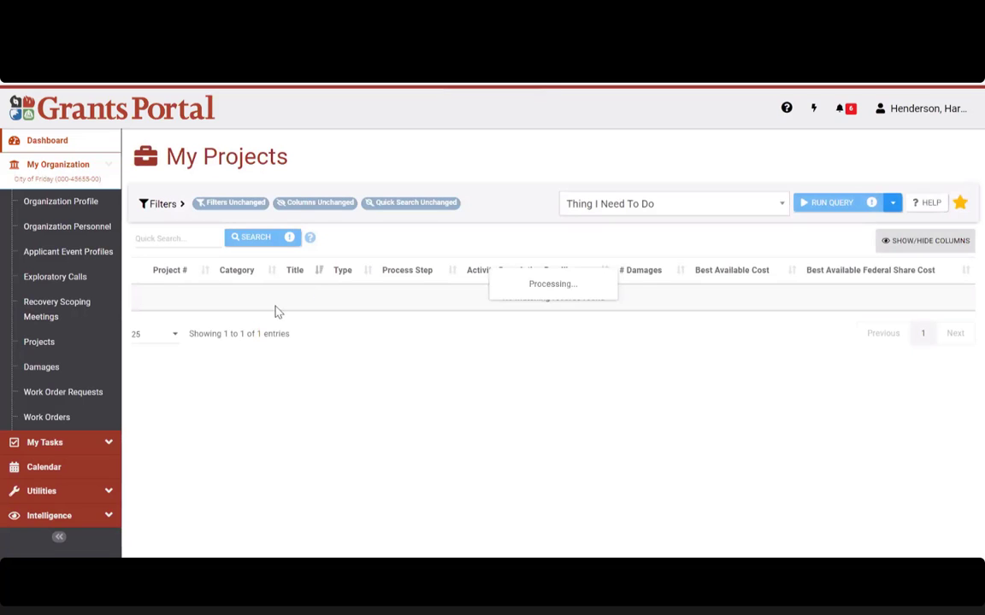
pyautogui.moveTo(477, 312)
pyautogui.mouseDown()
pyautogui.moveTo(420, 296)
pyautogui.moveTo(478, 313)
pyautogui.mouseUp()
pyautogui.click(479, 369)
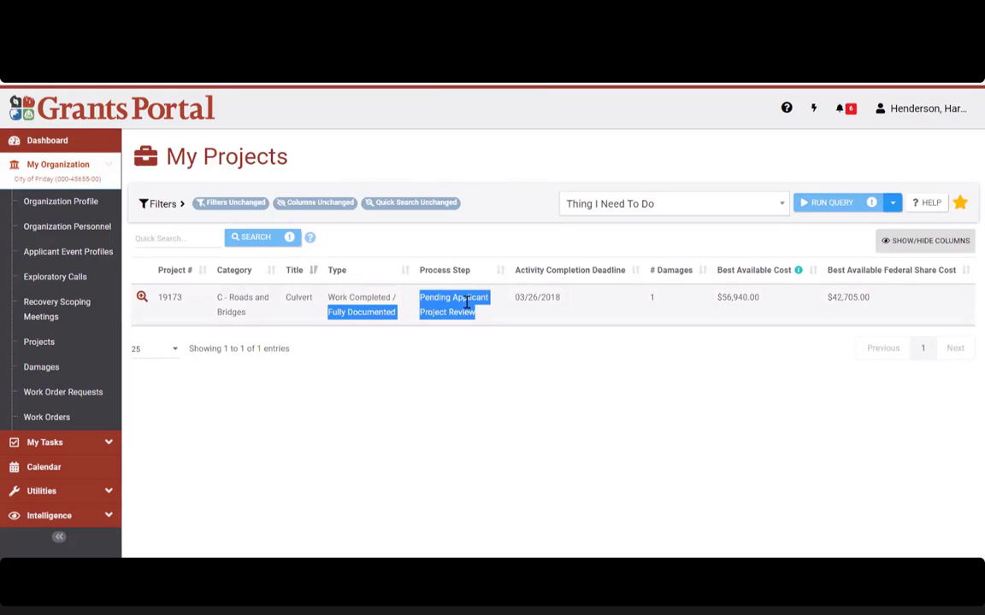
pyautogui.click(489, 326)
# Step: Check the list's filter settings, then reopen the filtered projects from the dashboard tile
pyautogui.click(174, 211)
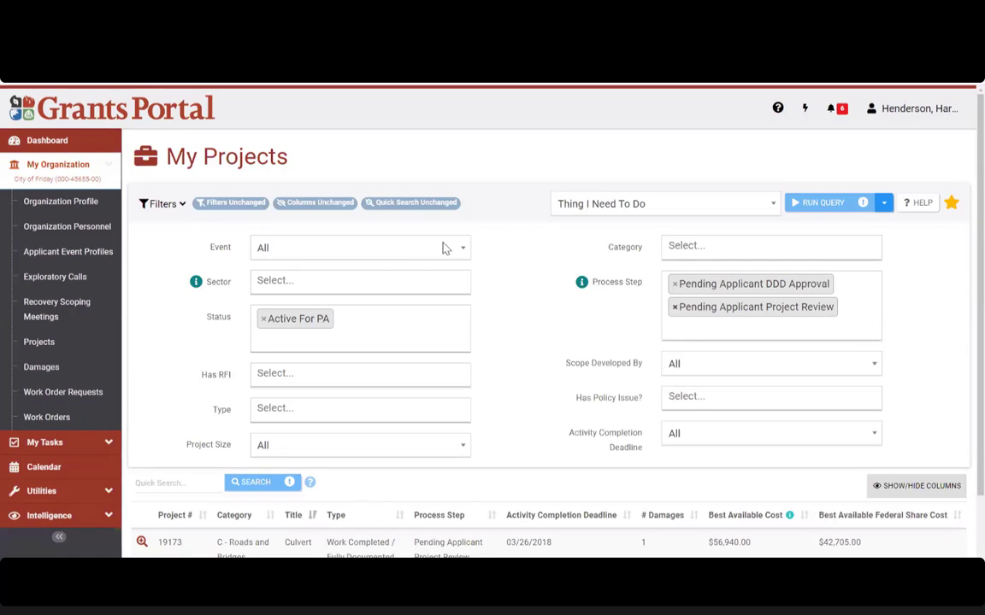
pyautogui.click(72, 147)
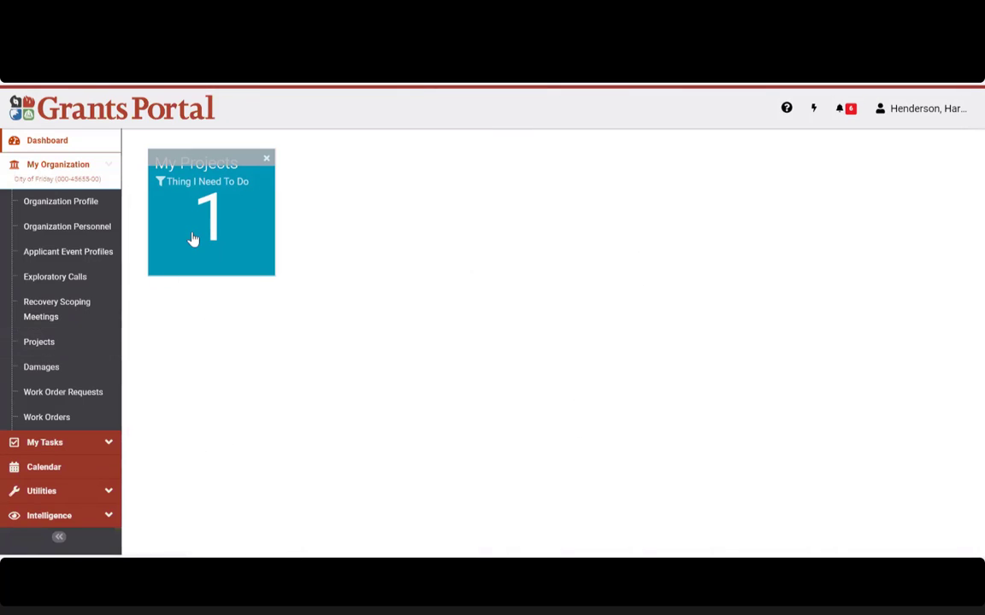
pyautogui.click(39, 344)
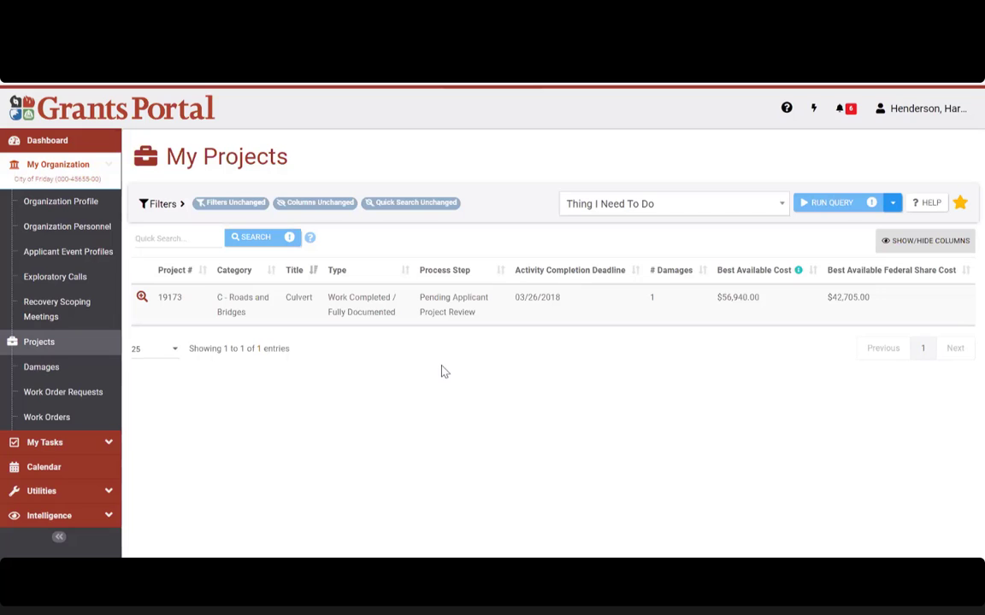
# Step: Apply the My Projects Active for PA saved filter so all five projects, 77293 to 19173, appear
pyautogui.click(162, 204)
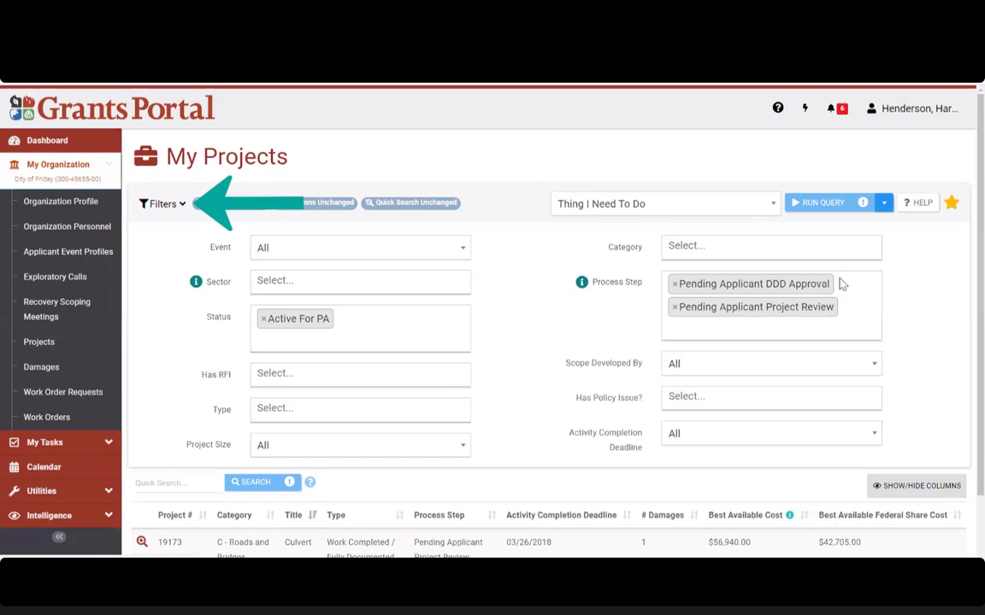
pyautogui.click(770, 209)
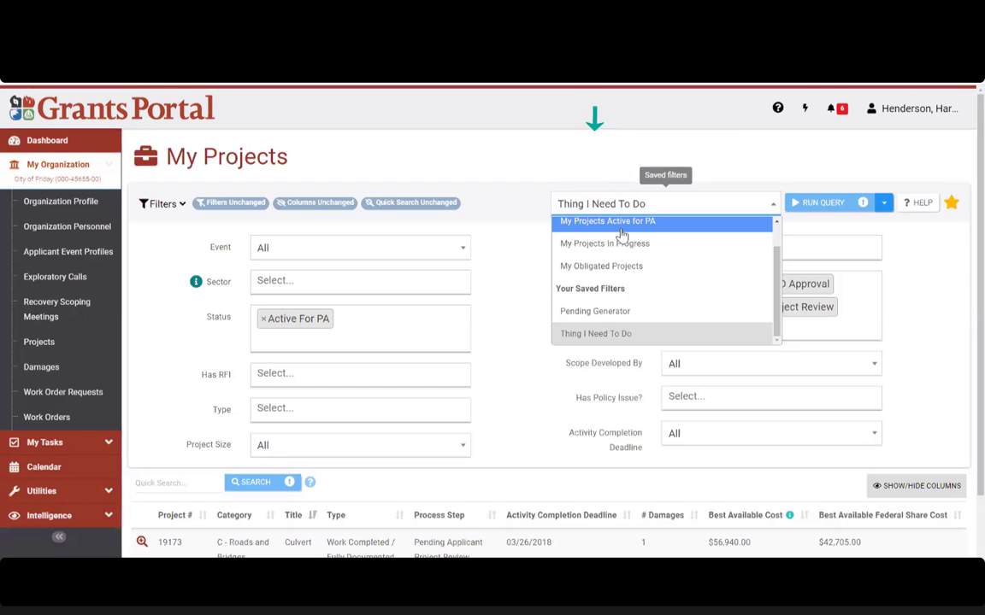
pyautogui.scroll(1, 621, 233)
pyautogui.click(621, 235)
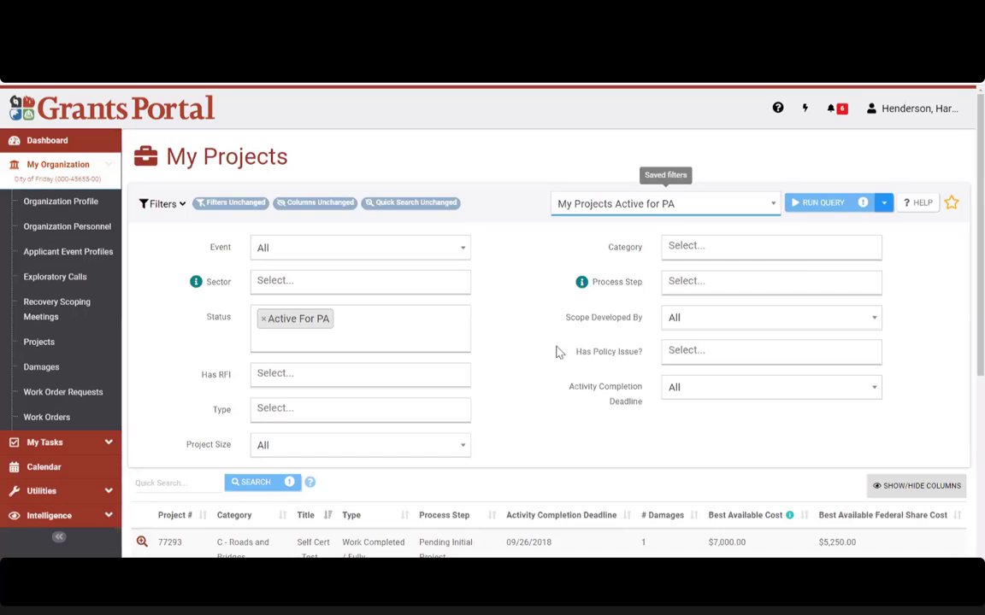
pyautogui.scroll(-4, 547, 355)
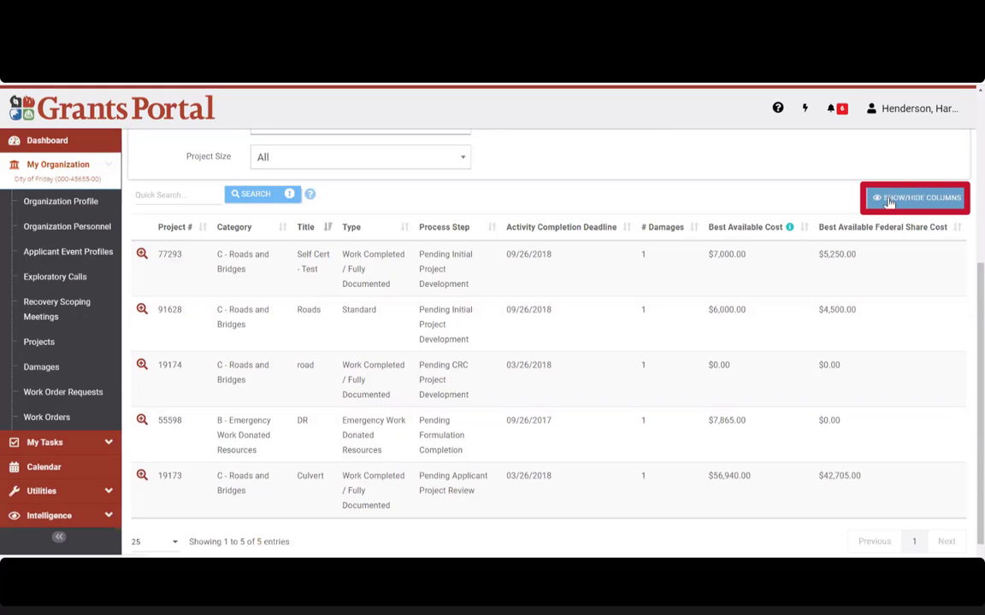
pyautogui.click(889, 200)
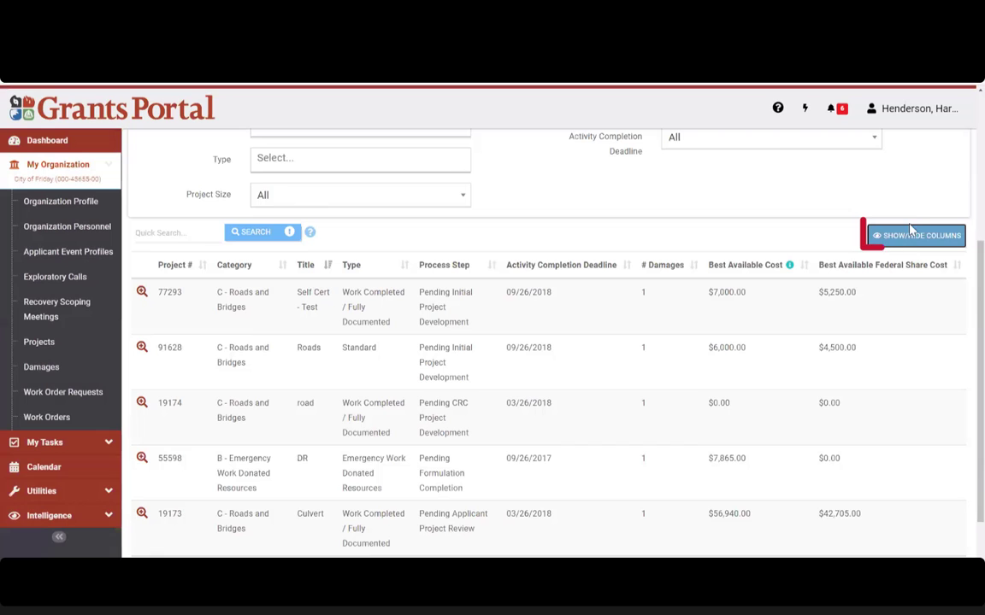
# Step: In Show/Hide Columns, set the column Selection Area to All
pyautogui.click(913, 236)
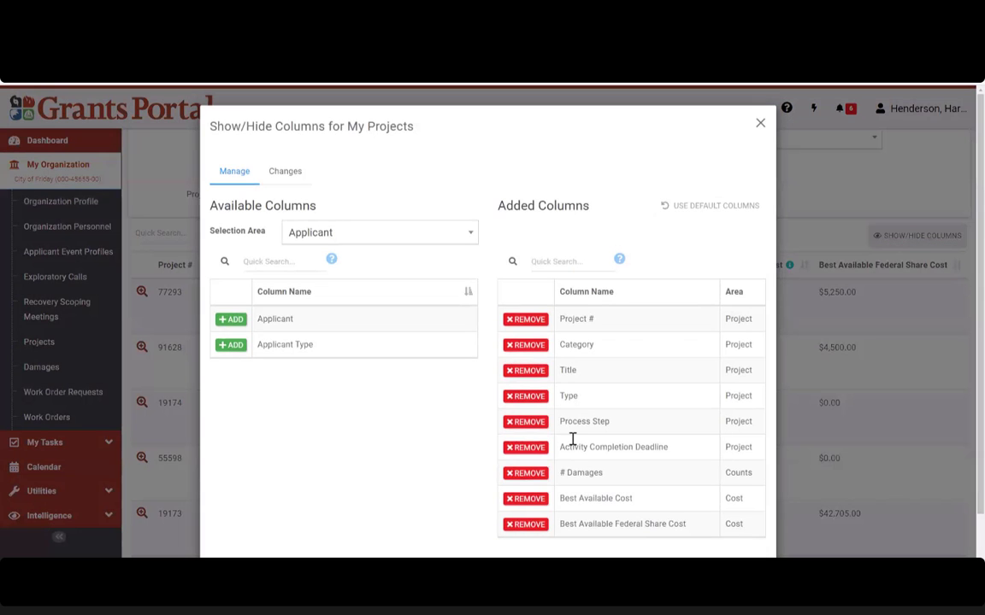
pyautogui.moveTo(212, 235); pyautogui.dragTo(268, 237)
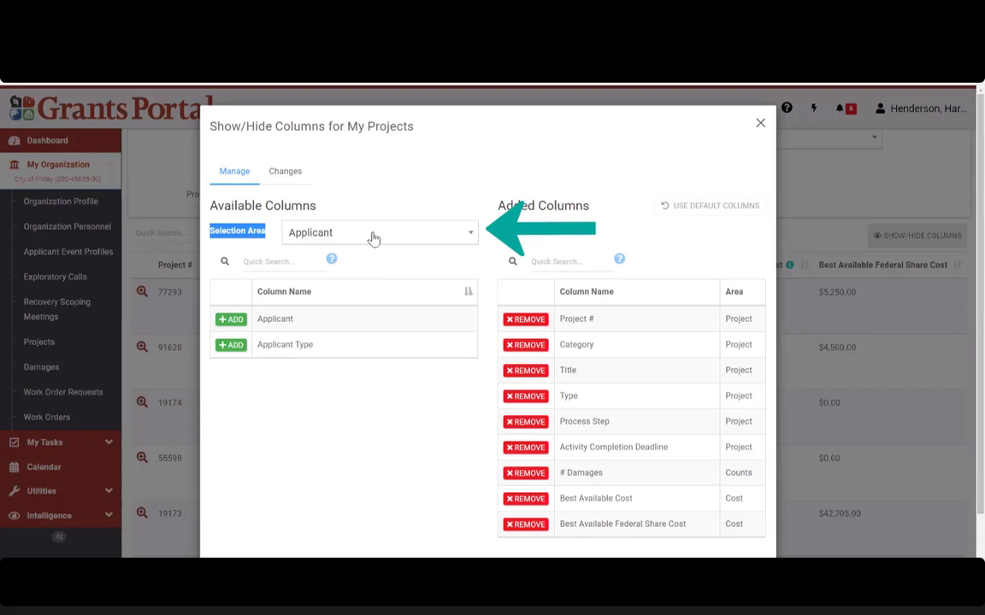
pyautogui.click(372, 239)
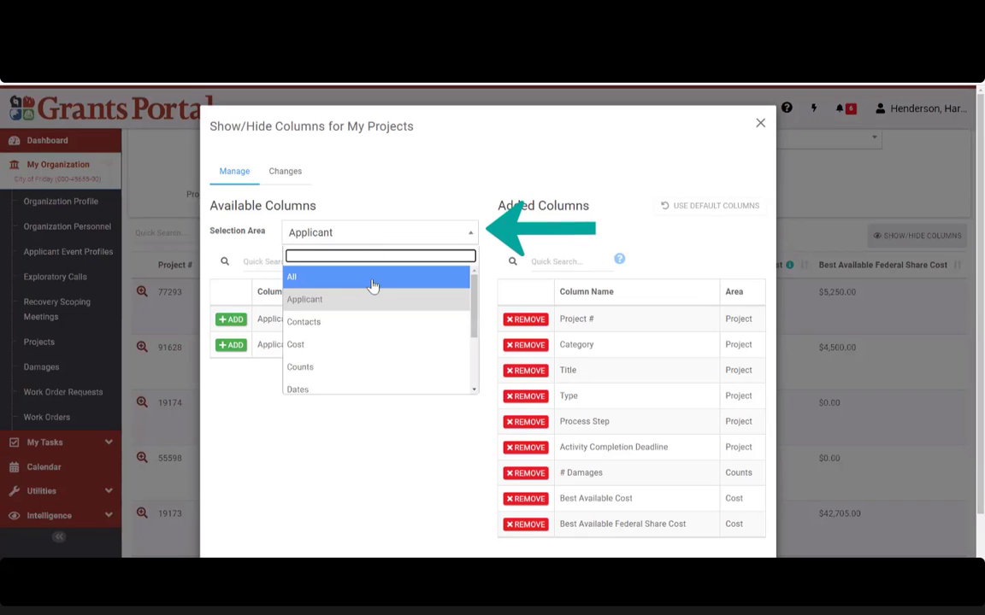
pyautogui.click(373, 282)
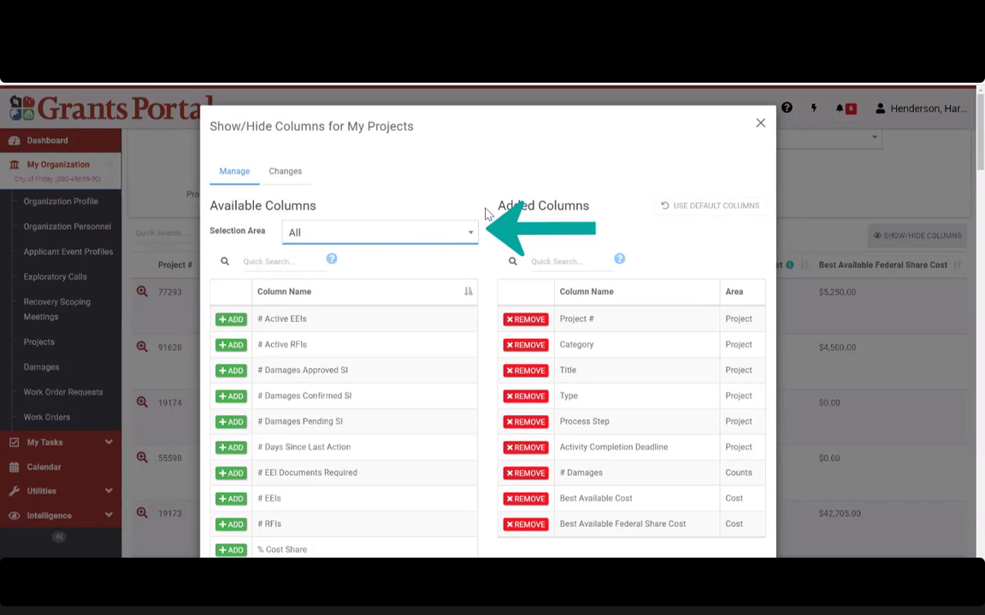
pyautogui.click(347, 238)
pyautogui.click(342, 279)
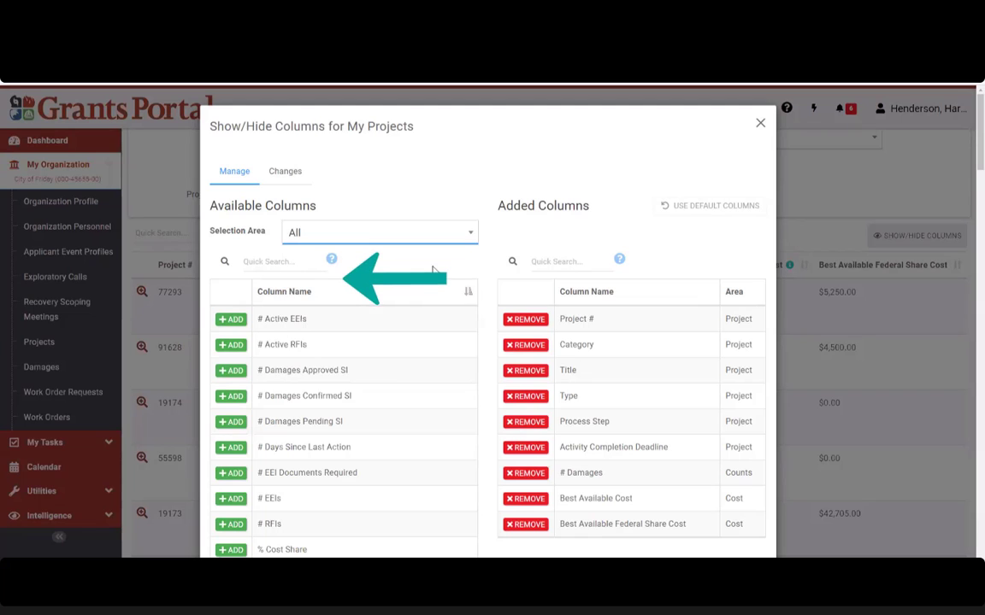
# Step: Add the Non-Federal Share column to the projects table
pyautogui.scroll(-5, 484, 235)
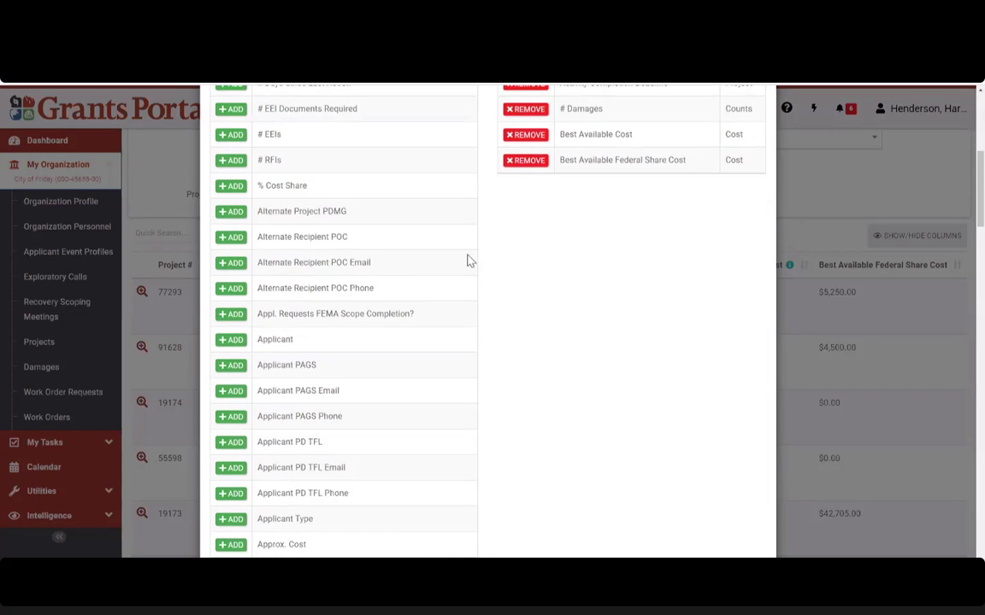
pyautogui.scroll(-8, 362, 304)
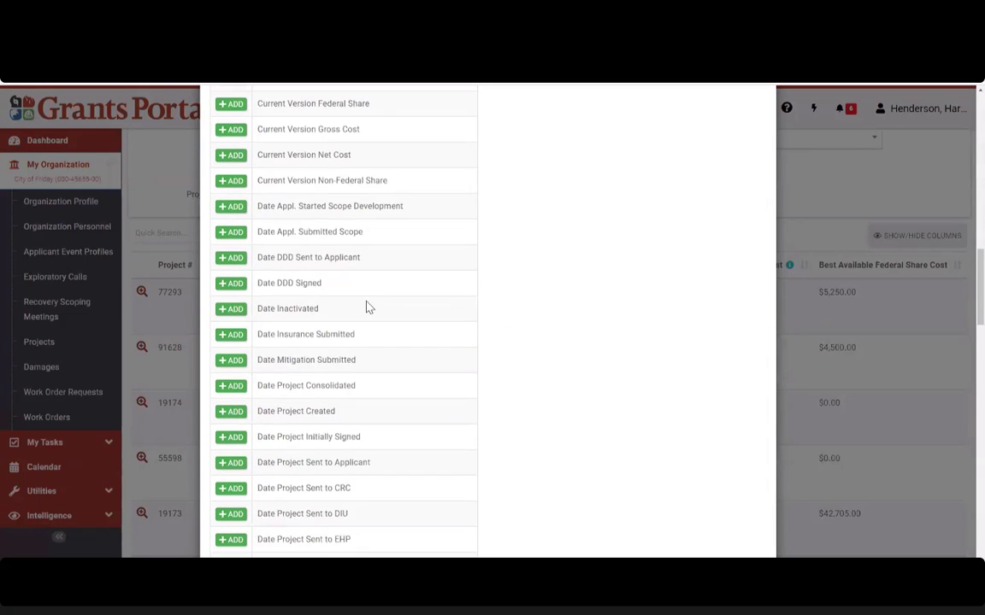
pyautogui.scroll(-9, 367, 306)
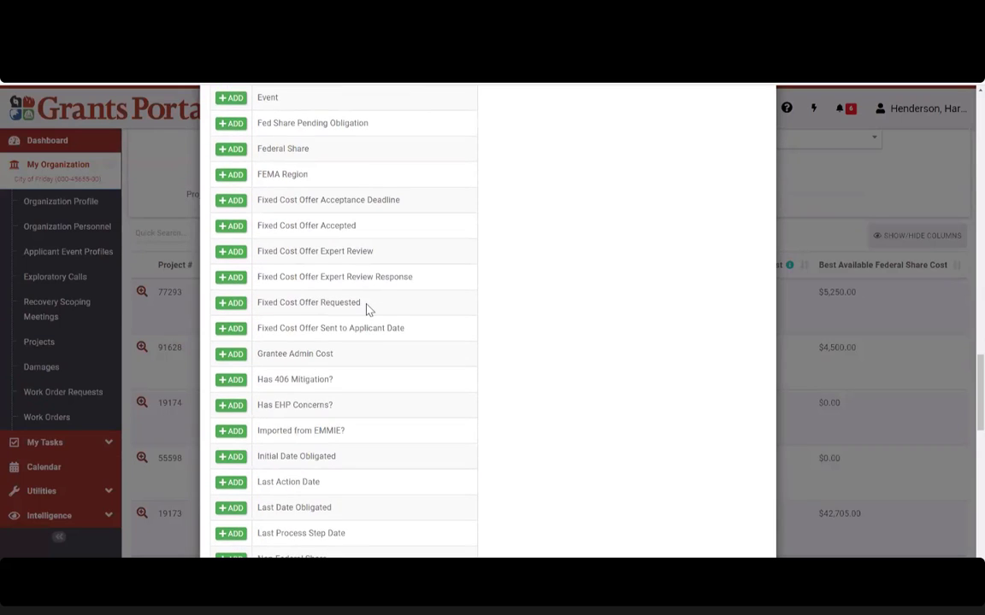
pyautogui.scroll(-5, 367, 310)
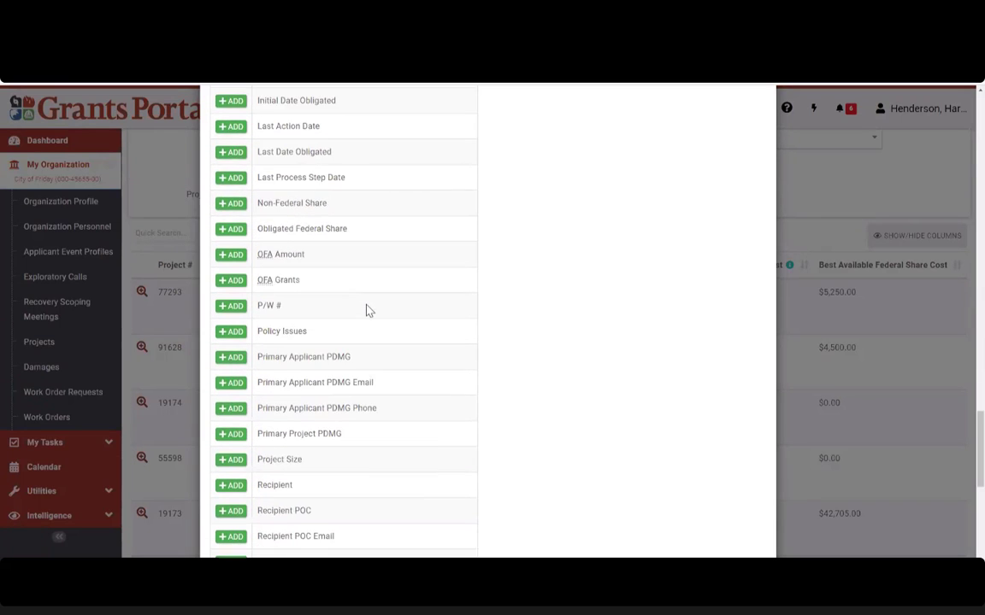
pyautogui.scroll(-1, 385, 359)
pyautogui.scroll(-2, 385, 357)
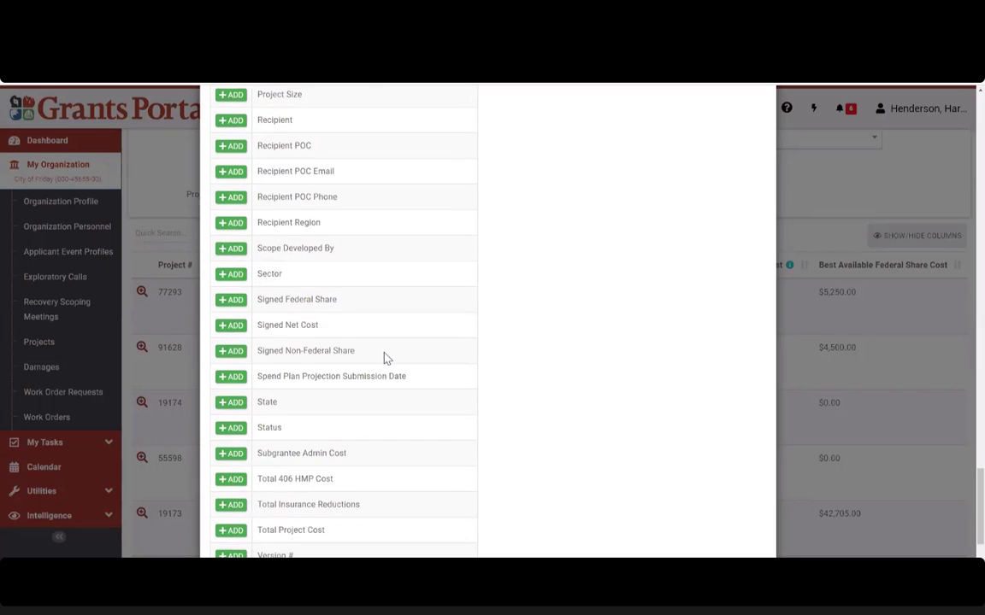
pyautogui.scroll(6, 385, 357)
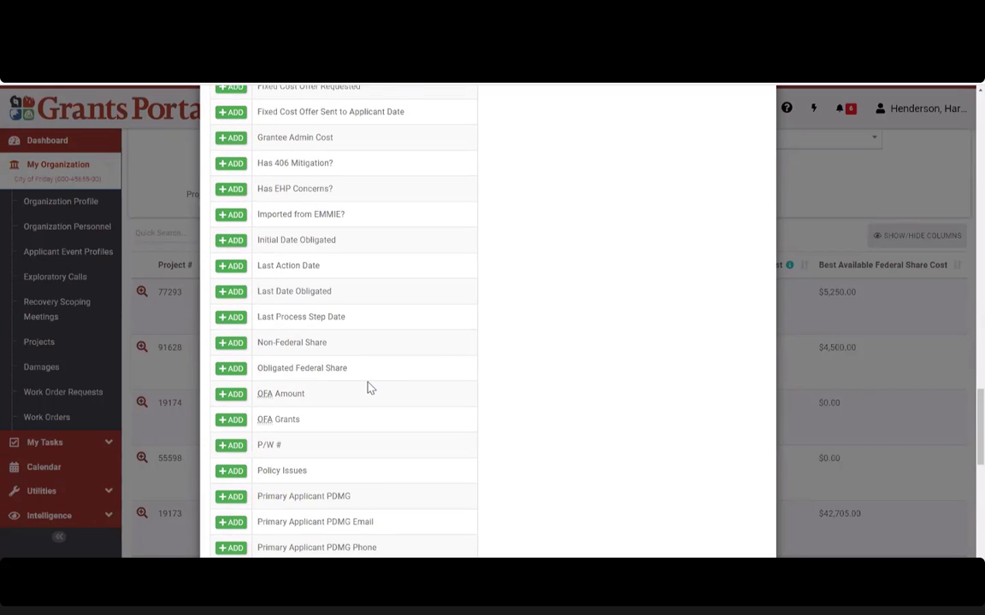
pyautogui.scroll(1, 360, 350)
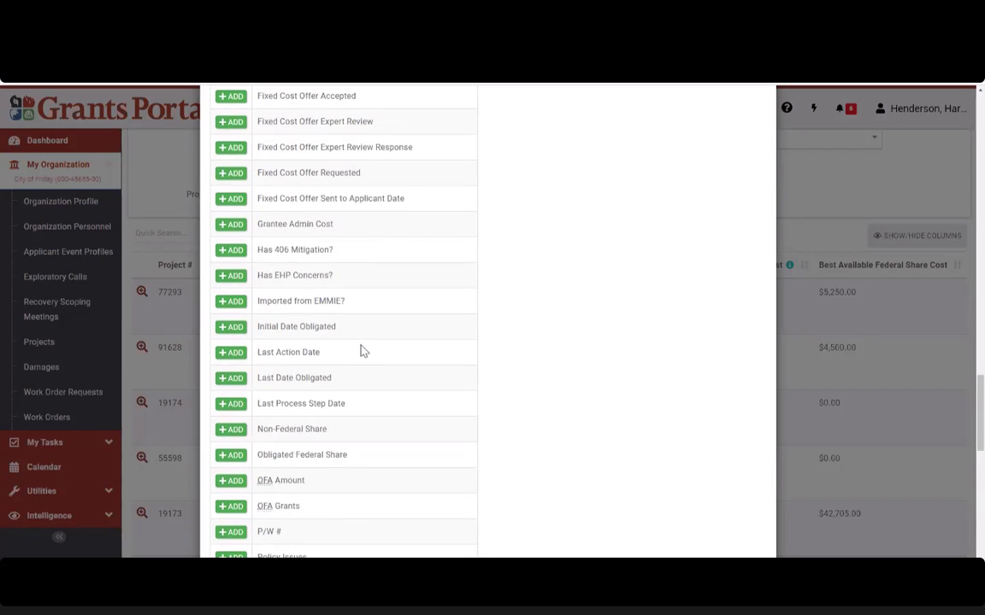
pyautogui.scroll(-1, 361, 350)
pyautogui.scroll(3, 361, 351)
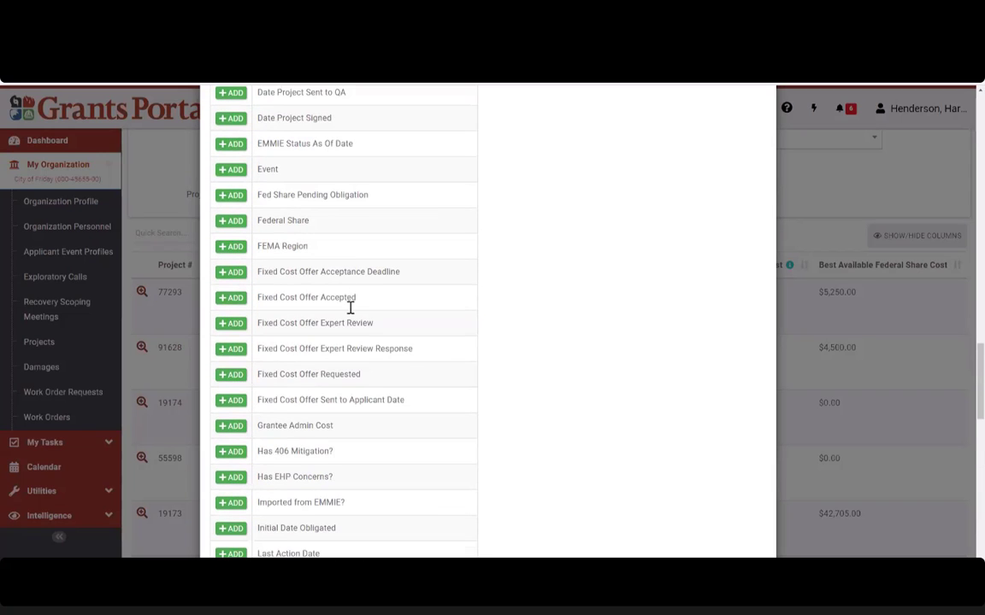
pyautogui.scroll(-3, 345, 336)
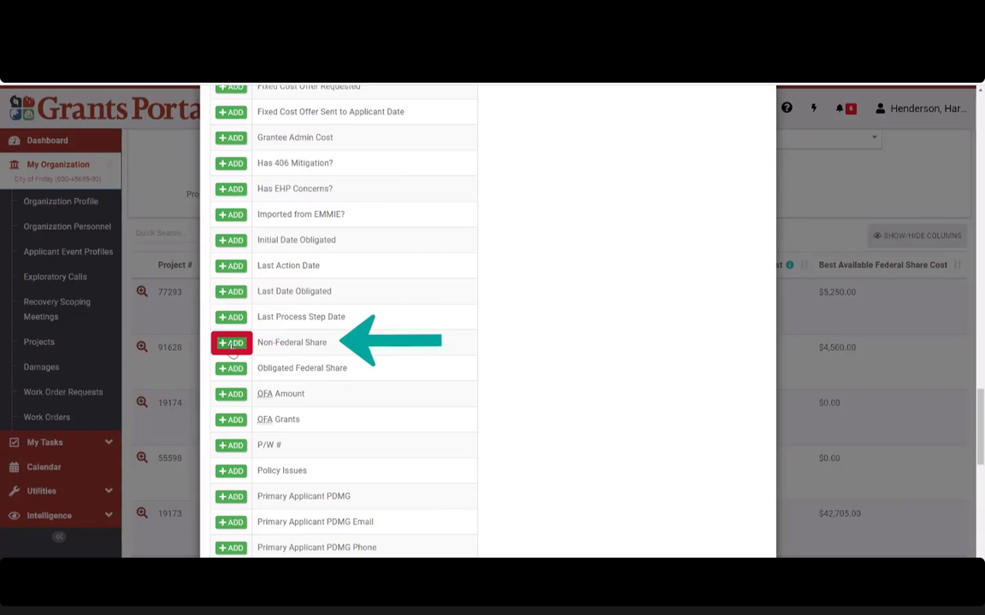
pyautogui.click(232, 343)
# Step: Remove the Activity Completion Deadline column and save the column set
pyautogui.scroll(5, 539, 339)
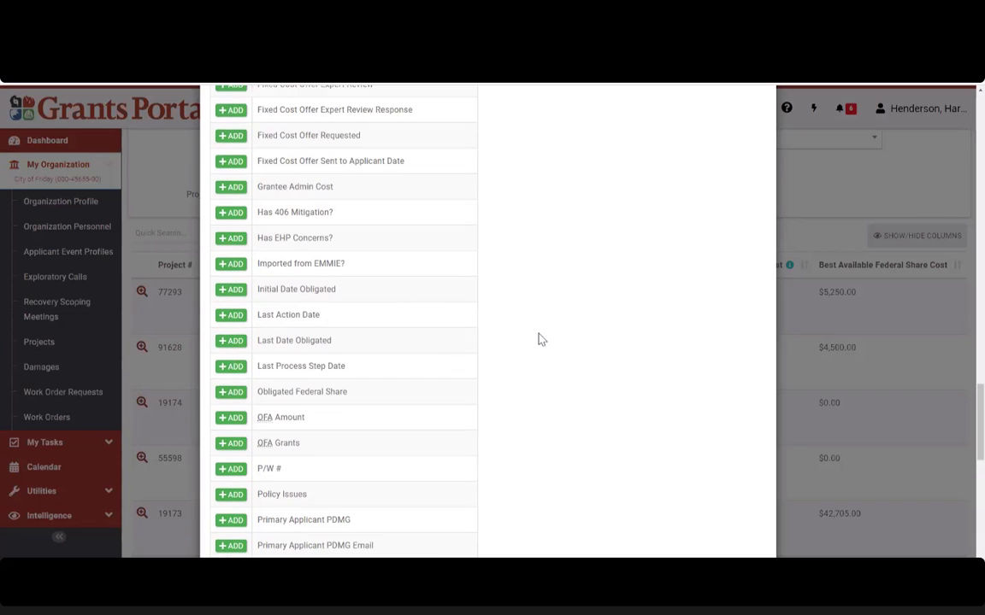
pyautogui.scroll(10, 538, 339)
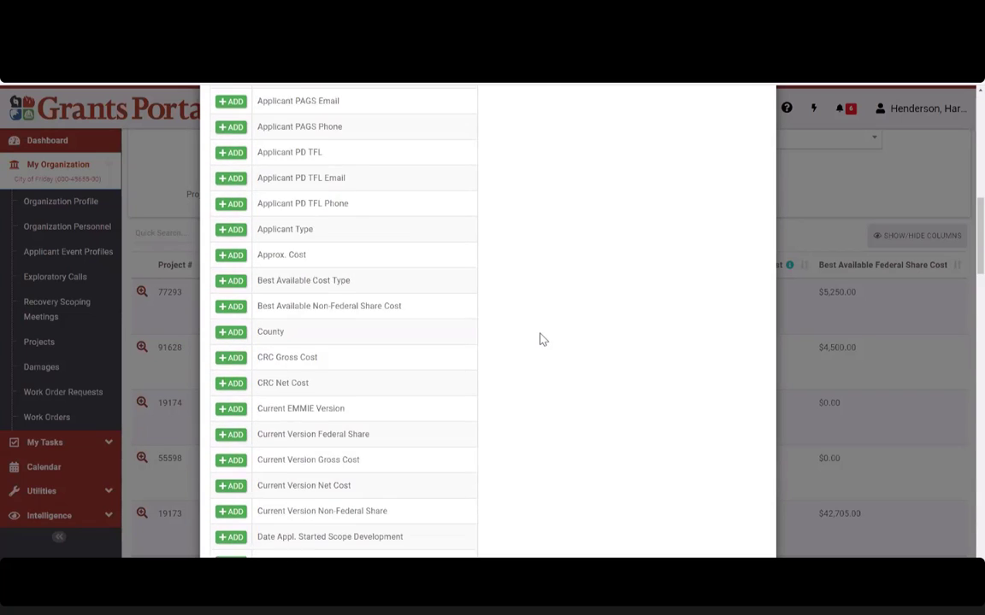
pyautogui.scroll(-1, 590, 254)
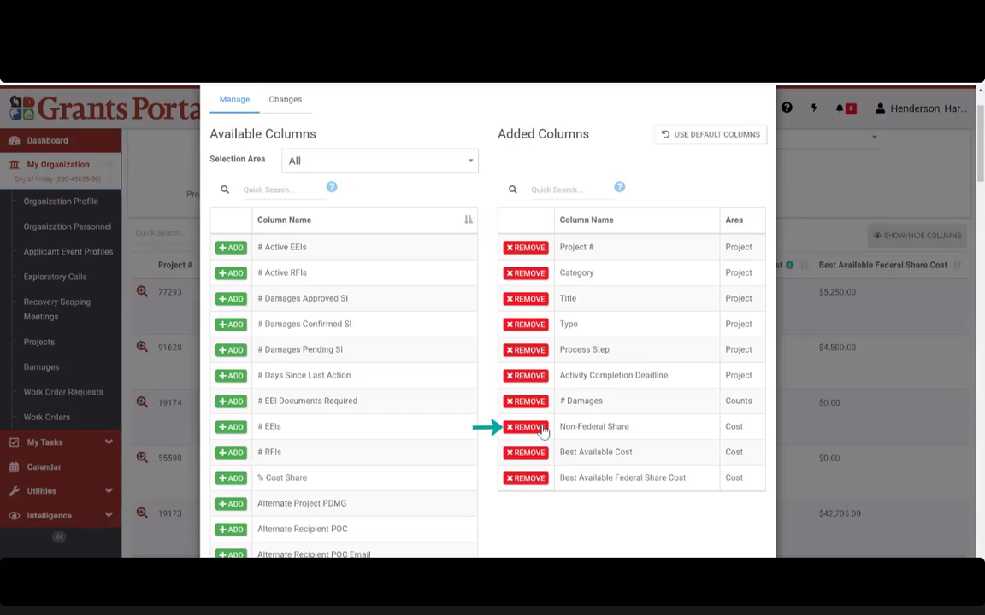
pyautogui.click(538, 481)
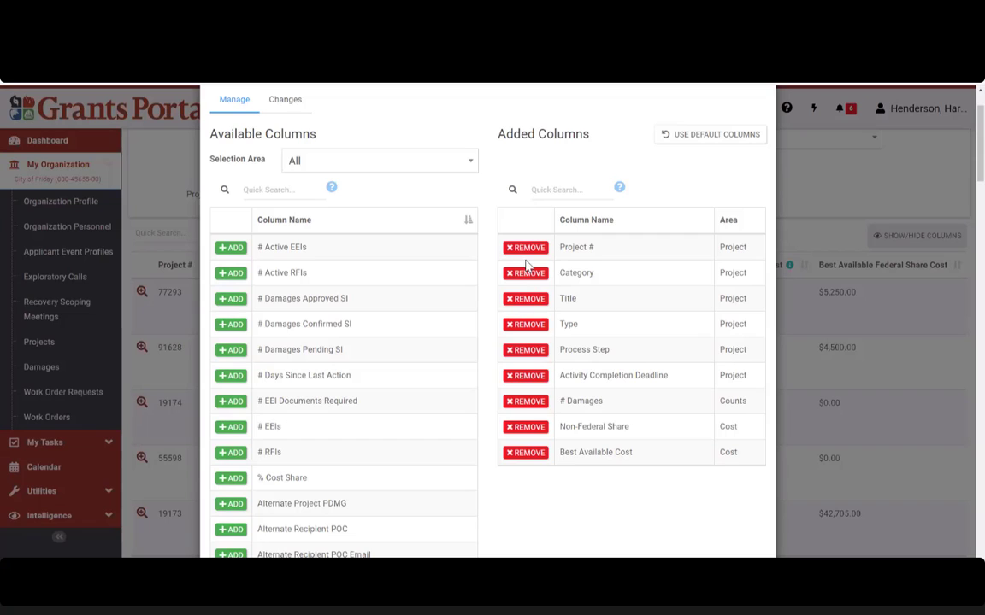
pyautogui.click(525, 375)
pyautogui.scroll(-15, 672, 258)
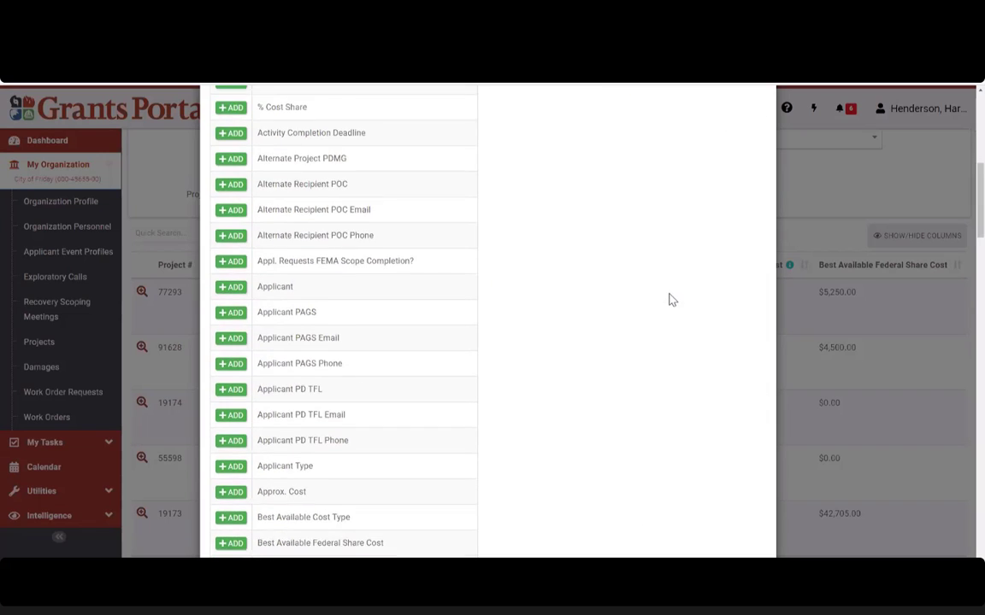
pyautogui.scroll(-20, 666, 323)
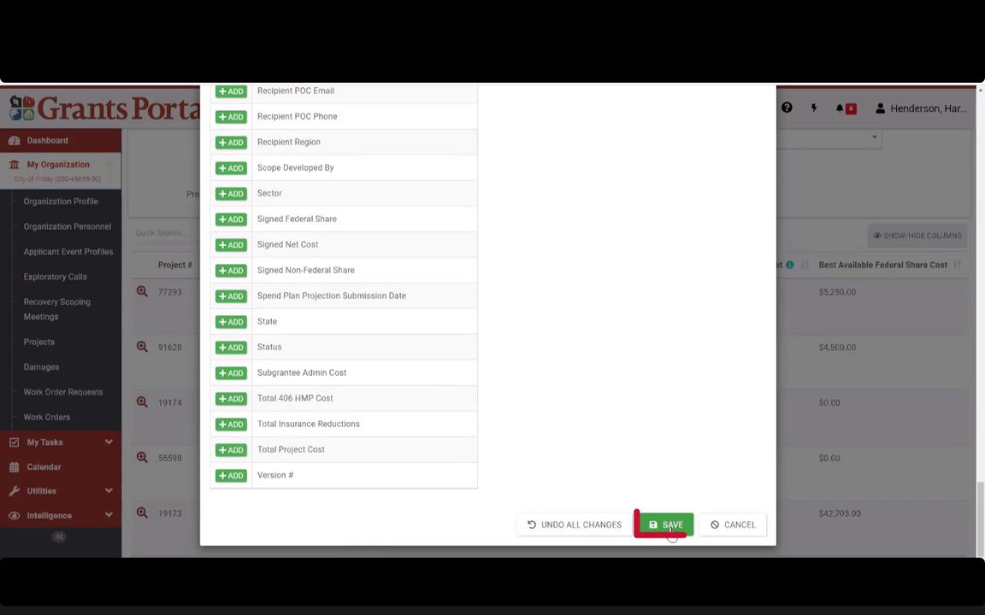
pyautogui.click(672, 526)
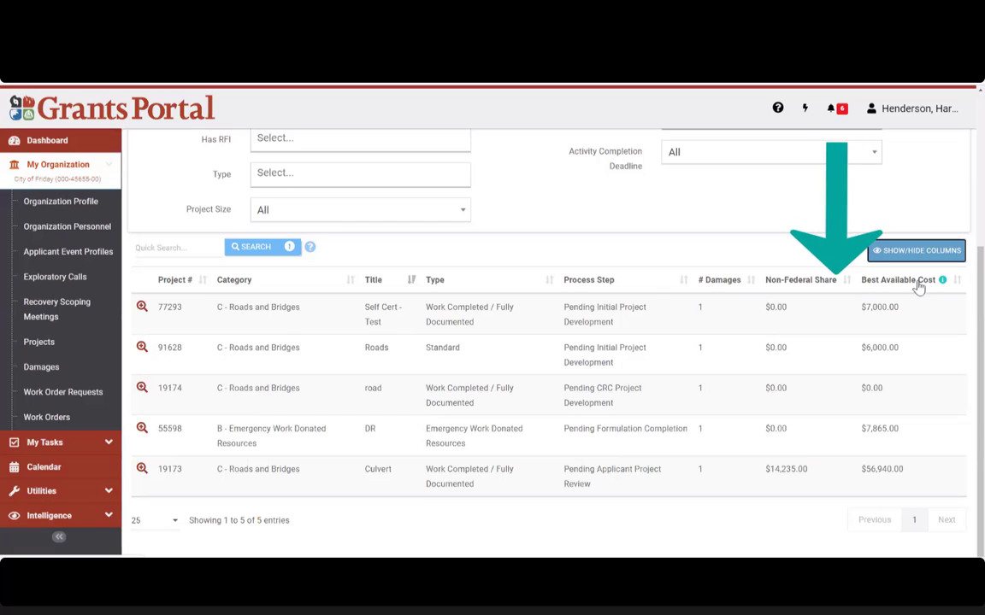
# Step: Highlight the $14,235.00 Non-Federal Share value for project 19173
pyautogui.doubleClick(779, 472)
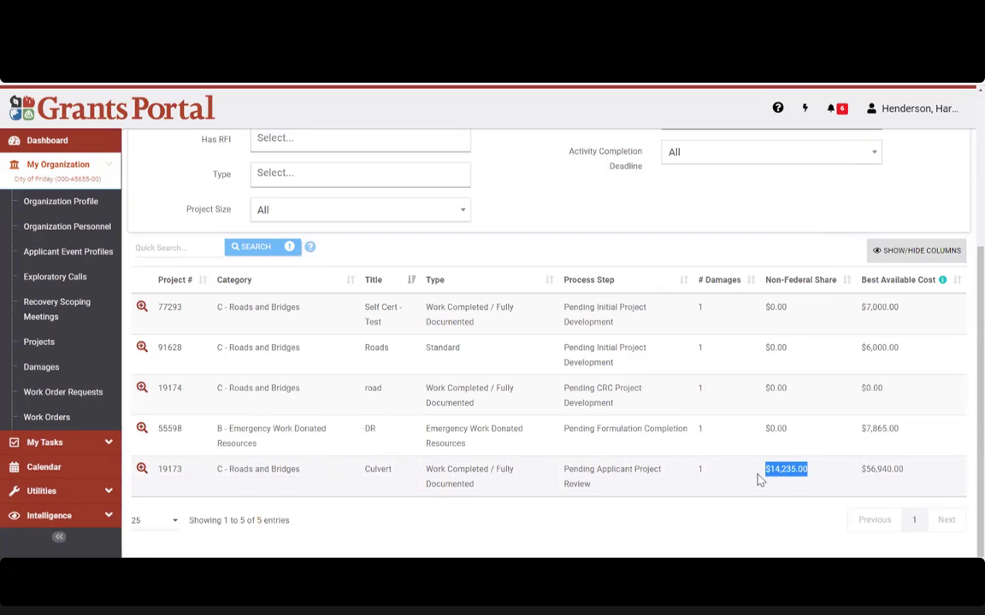
pyautogui.click(836, 475)
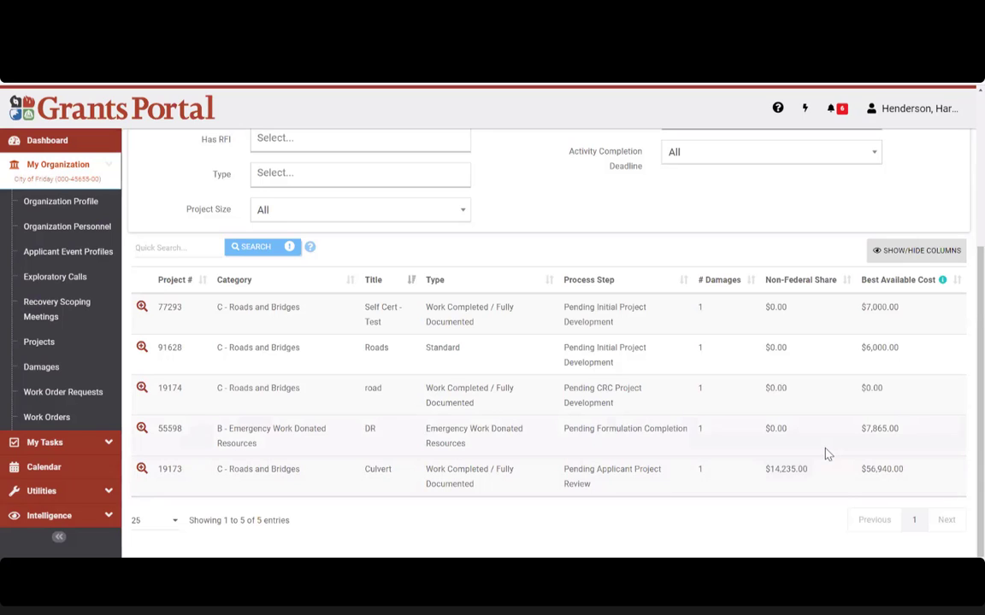
pyautogui.moveTo(836, 483); pyautogui.dragTo(763, 470)
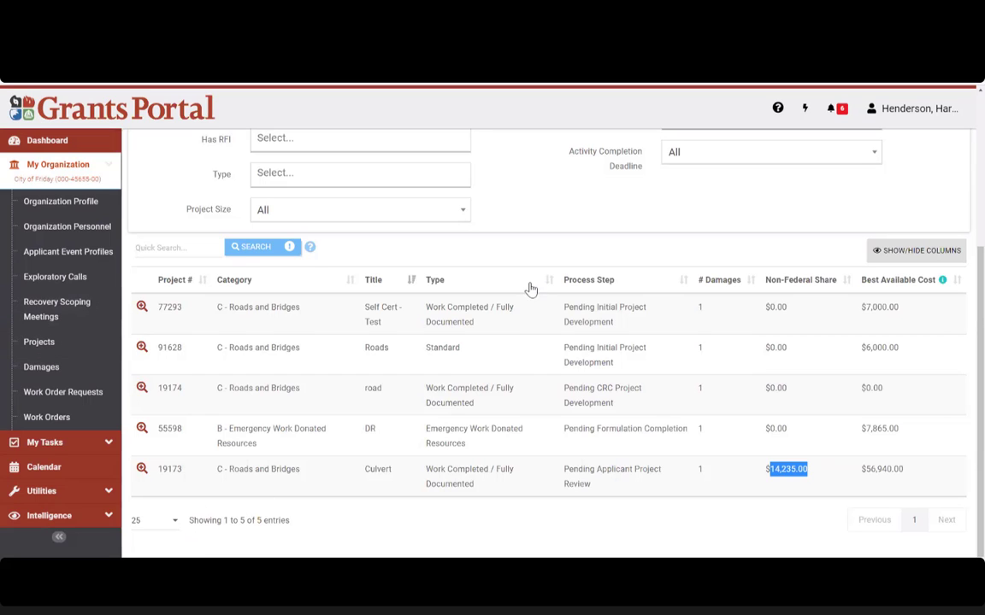
pyautogui.scroll(5, 528, 345)
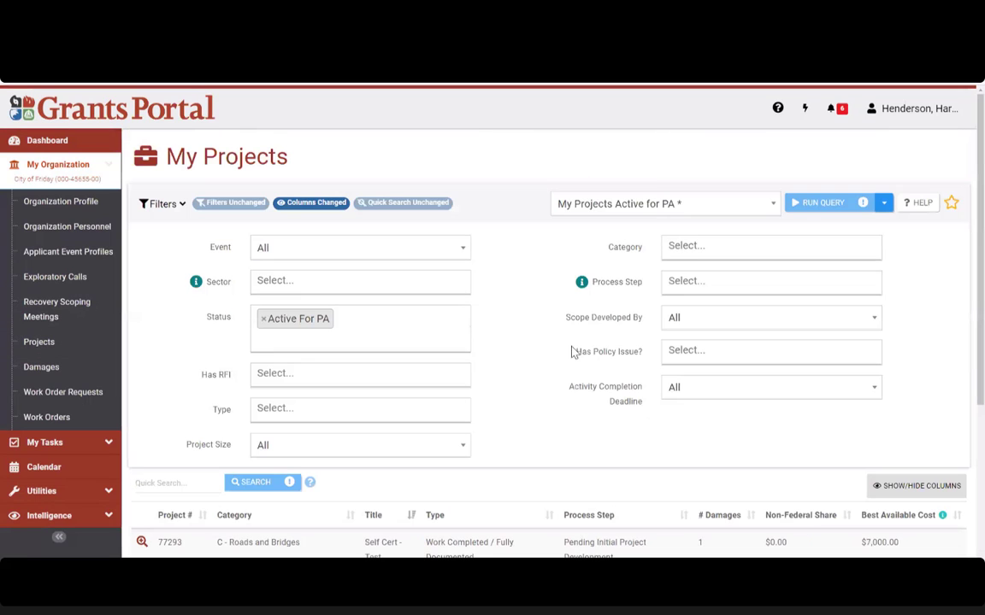
# Step: Apply the Thing I Need To Do saved filter
pyautogui.click(650, 216)
pyautogui.scroll(-1, 624, 334)
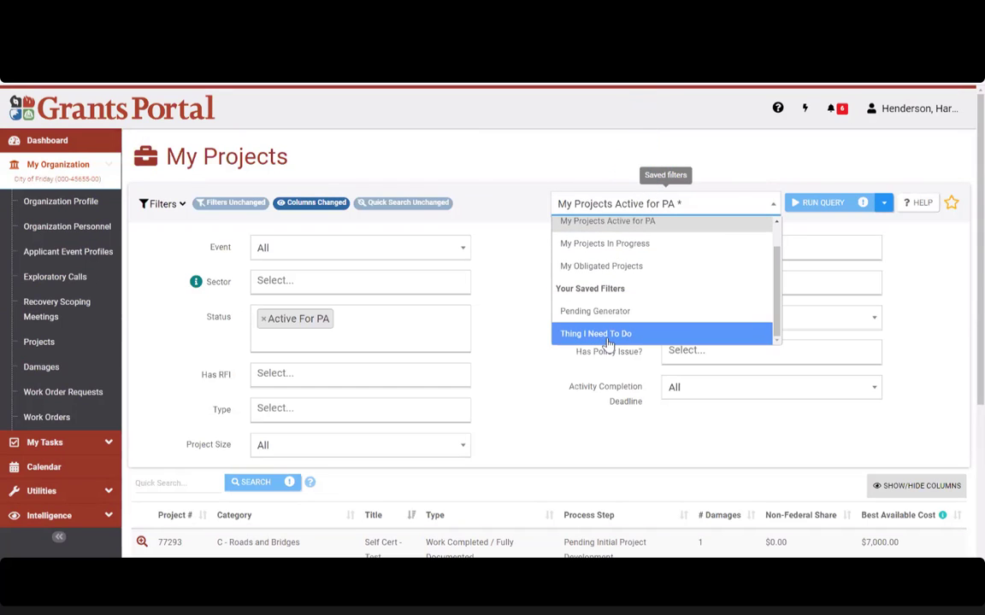
pyautogui.click(598, 335)
# Step: Open project 19173, Culvert, from the filtered results
pyautogui.scroll(-1, 605, 376)
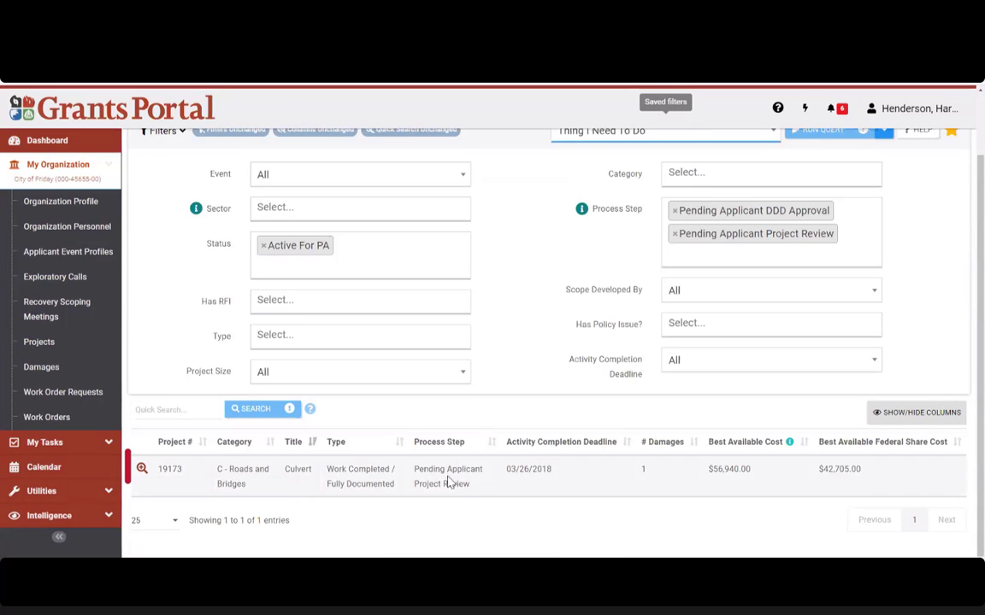
pyautogui.moveTo(477, 498); pyautogui.dragTo(408, 476)
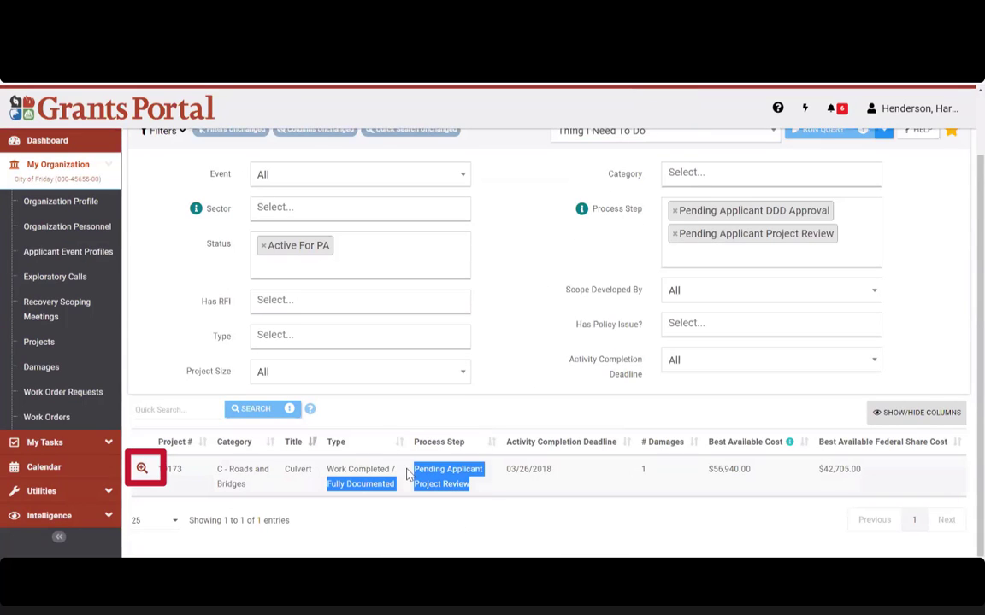
pyautogui.click(521, 499)
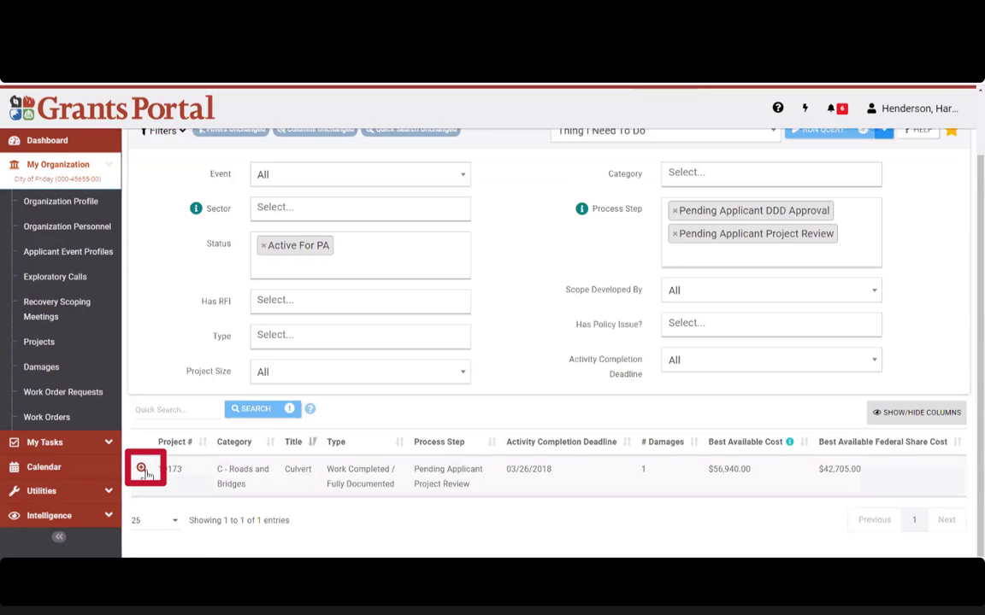
pyautogui.click(521, 484)
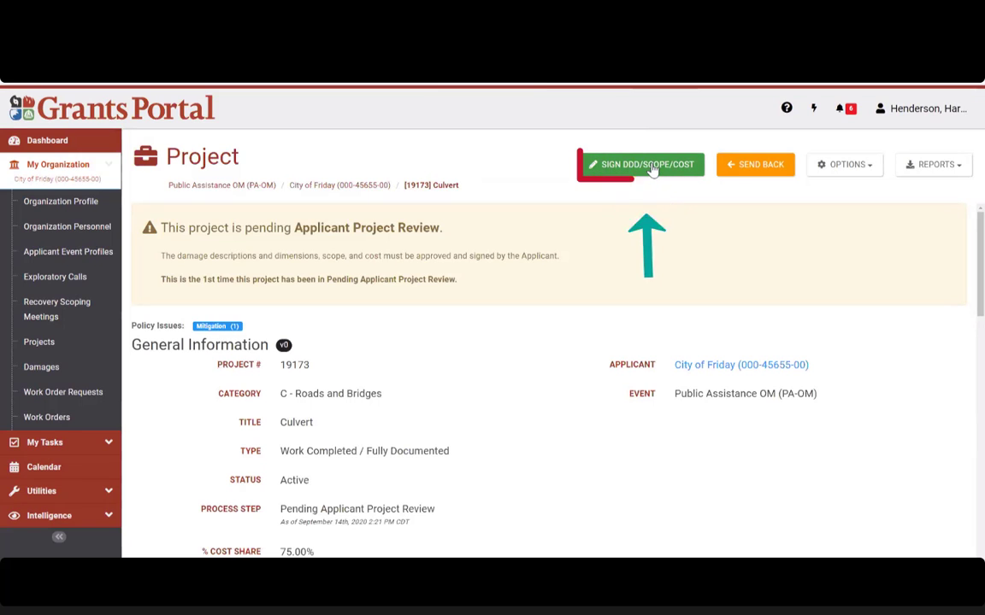
pyautogui.click(652, 171)
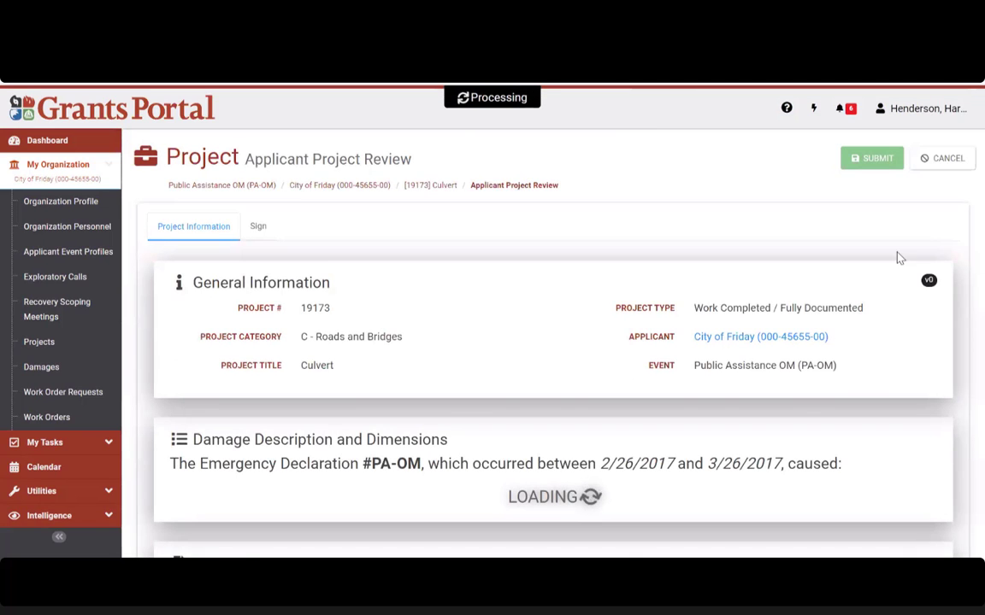
pyautogui.scroll(-5, 859, 281)
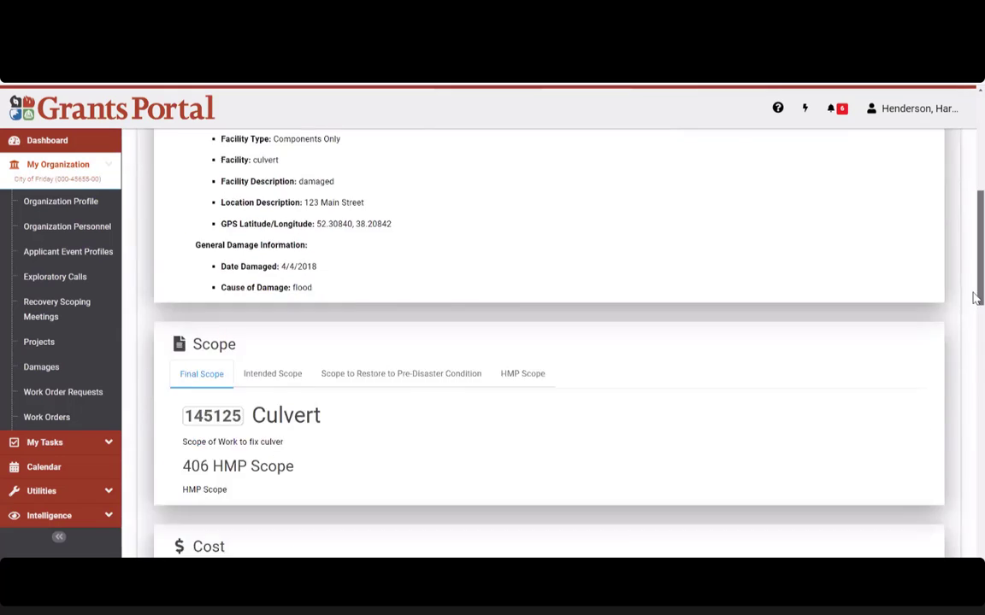
pyautogui.moveTo(976, 296); pyautogui.dragTo(932, 532)
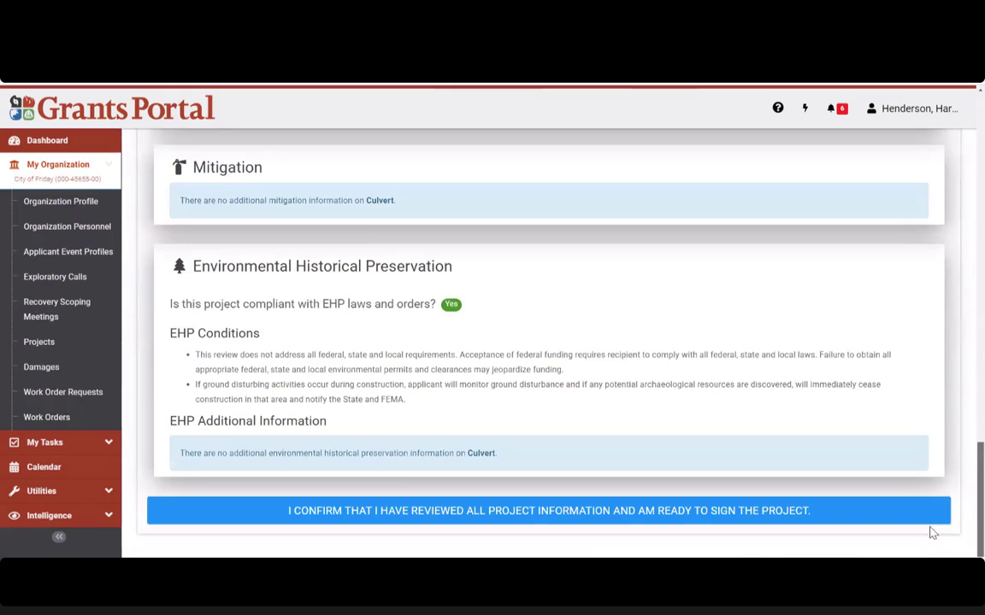
pyautogui.click(469, 511)
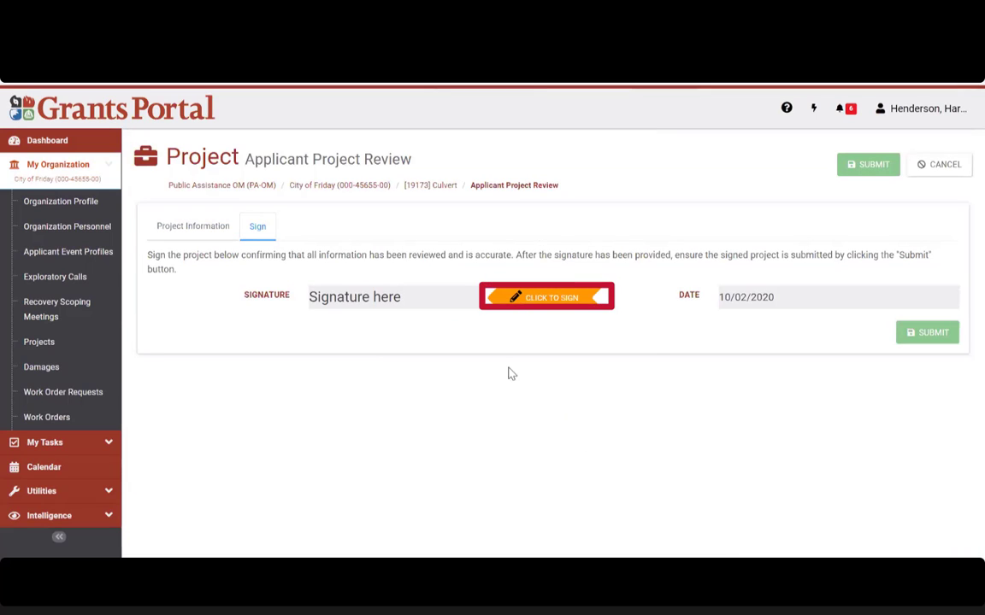
pyautogui.click(551, 297)
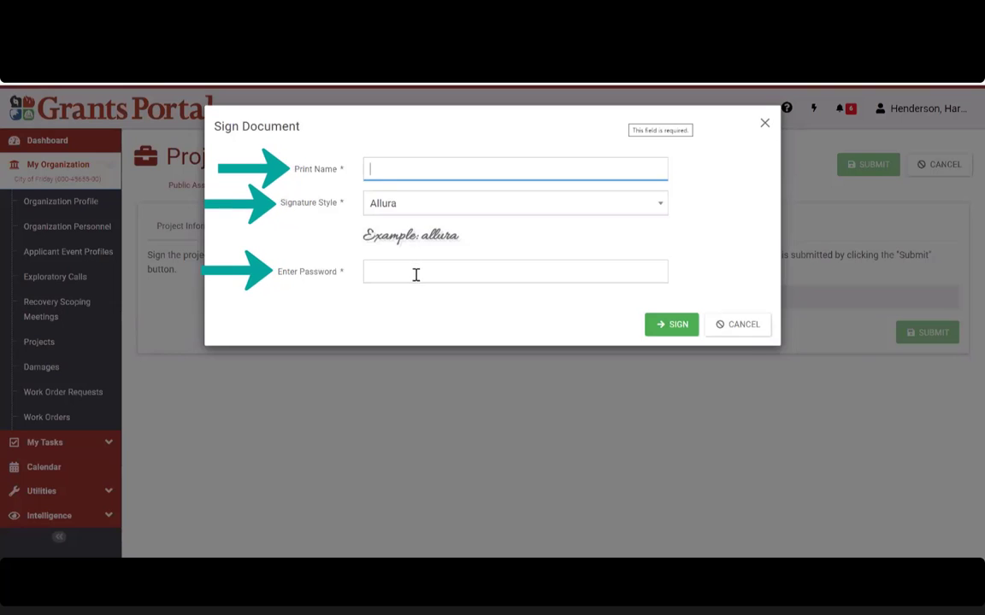
pyautogui.click(757, 333)
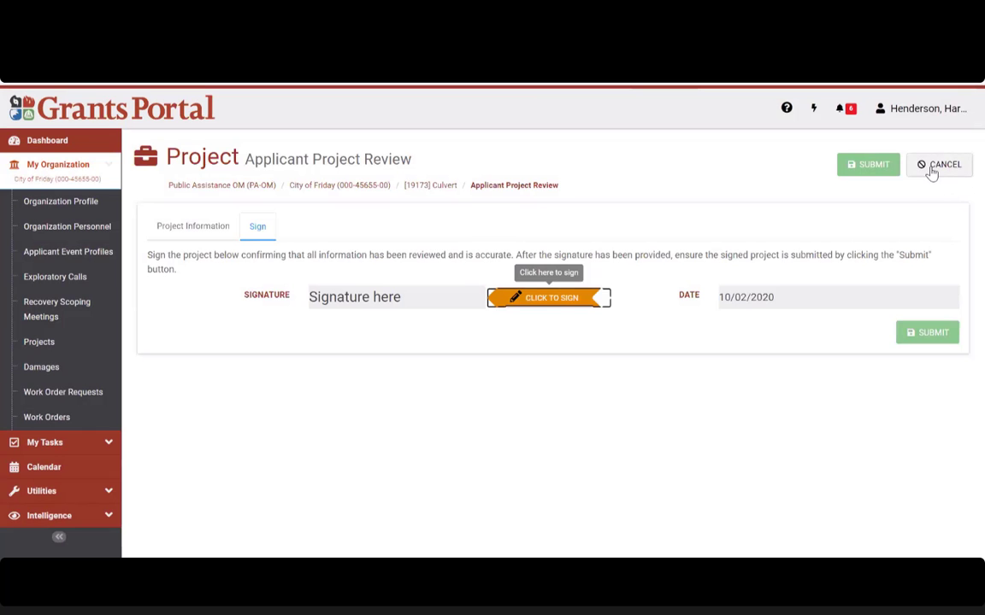
pyautogui.click(938, 165)
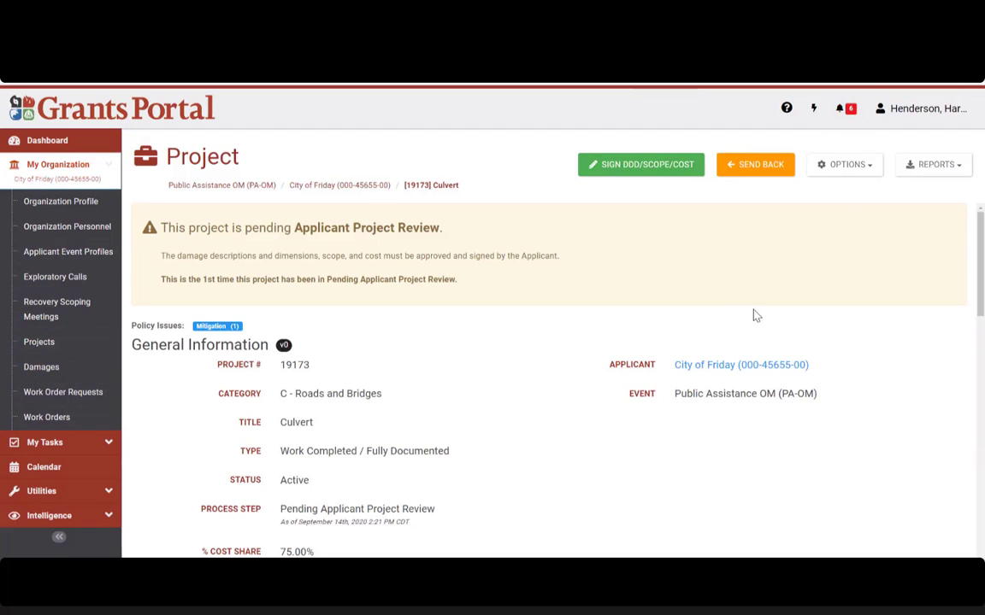
# Step: Return to the dashboard's task list and highlight the Complete Damage Scope Surveys task type
pyautogui.click(56, 140)
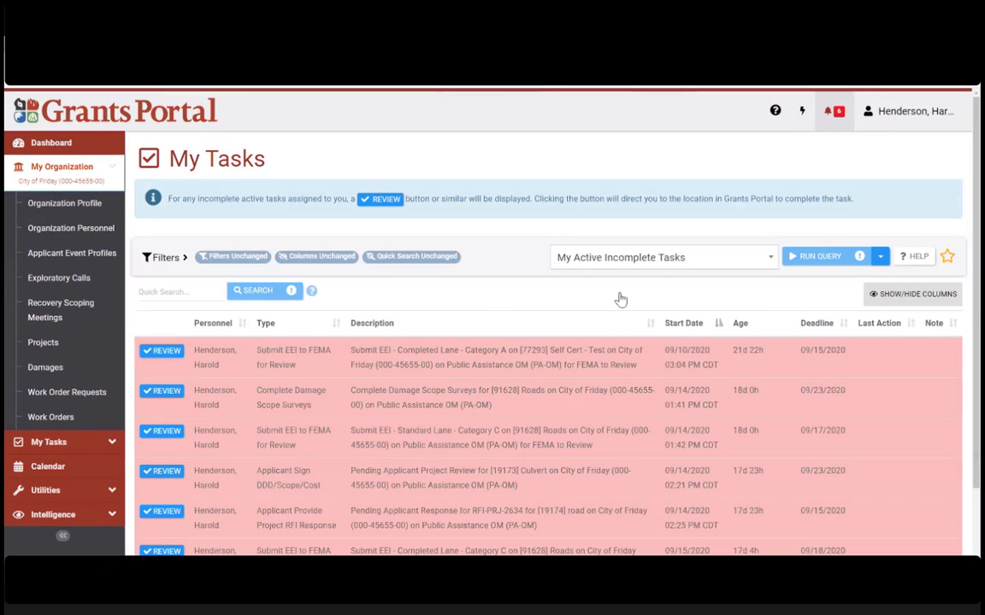
pyautogui.scroll(-2, 513, 384)
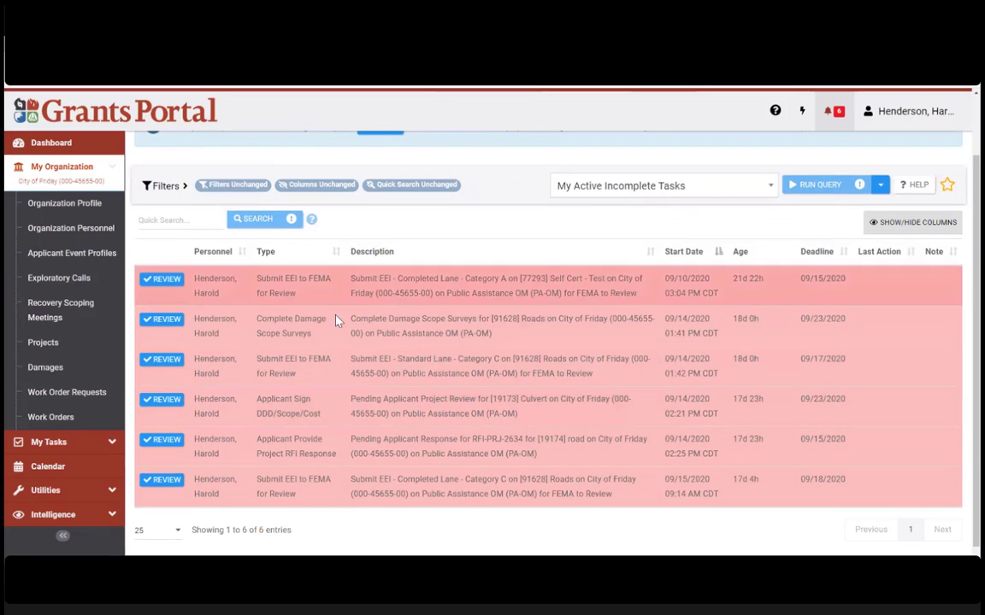
pyautogui.moveTo(257, 282); pyautogui.dragTo(308, 296)
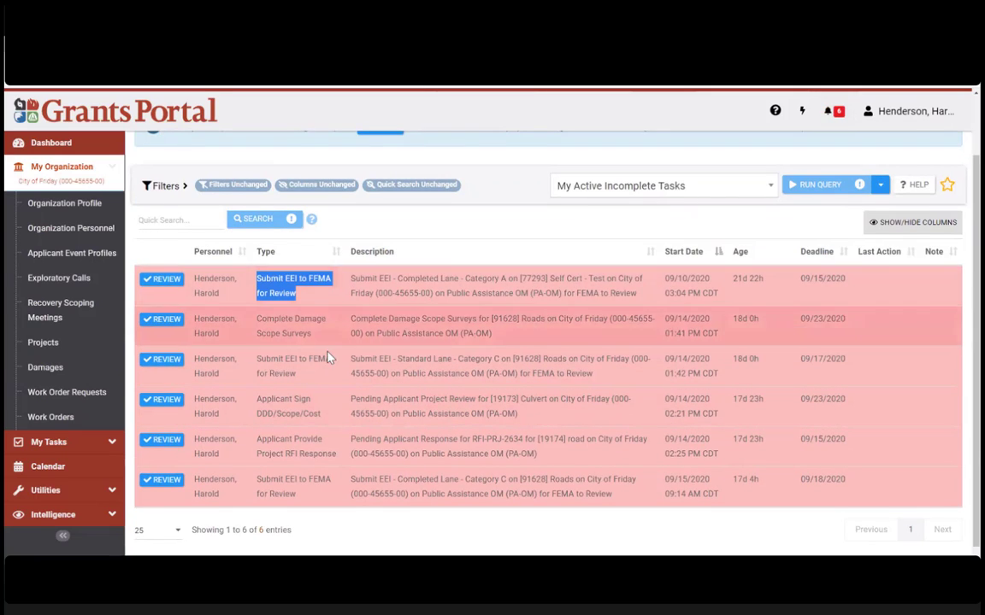
pyautogui.click(291, 351)
pyautogui.tripleClick(314, 323)
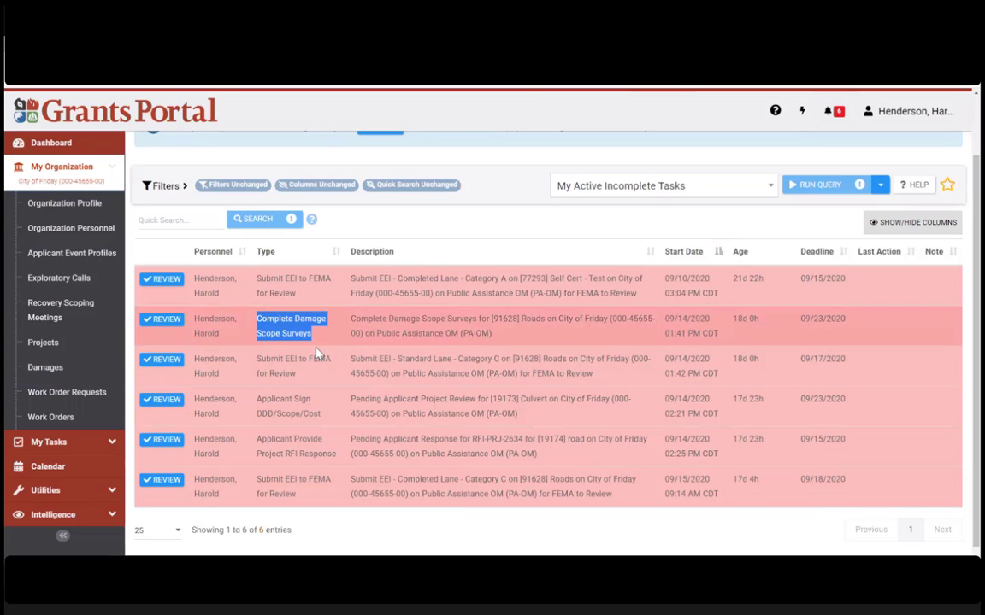
pyautogui.click(347, 417)
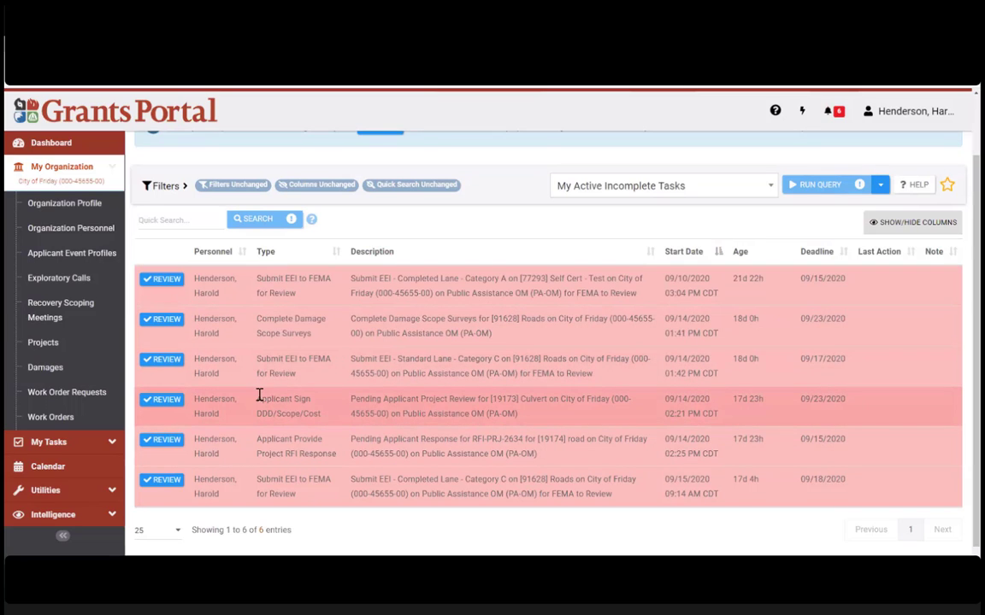
# Step: Highlight the Applicant Sign DDD/Scope/Cost and Provide Project RFI Response task types
pyautogui.tripleClick(260, 399)
pyautogui.click(362, 426)
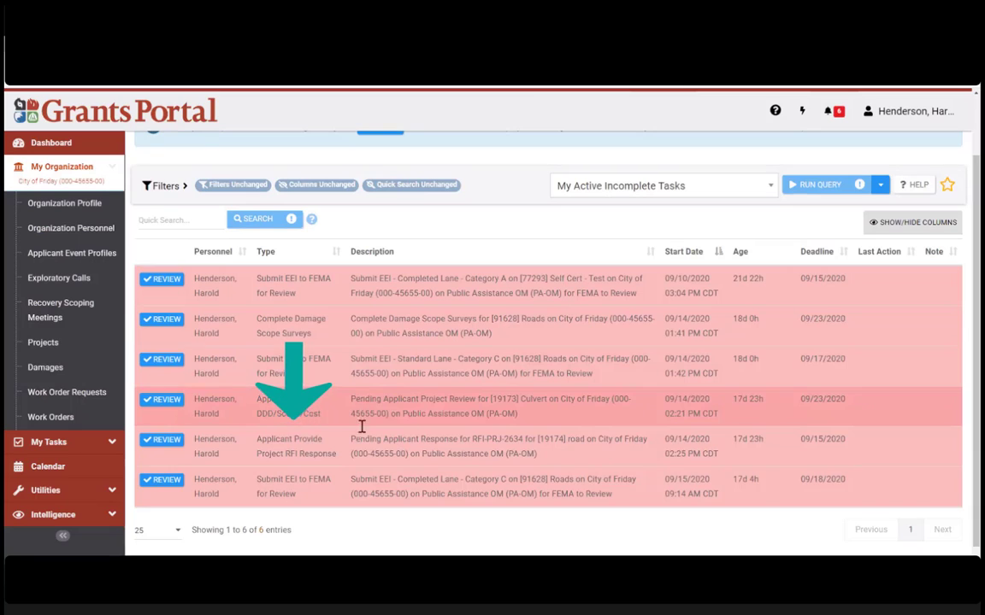
pyautogui.moveTo(256, 439); pyautogui.dragTo(339, 462)
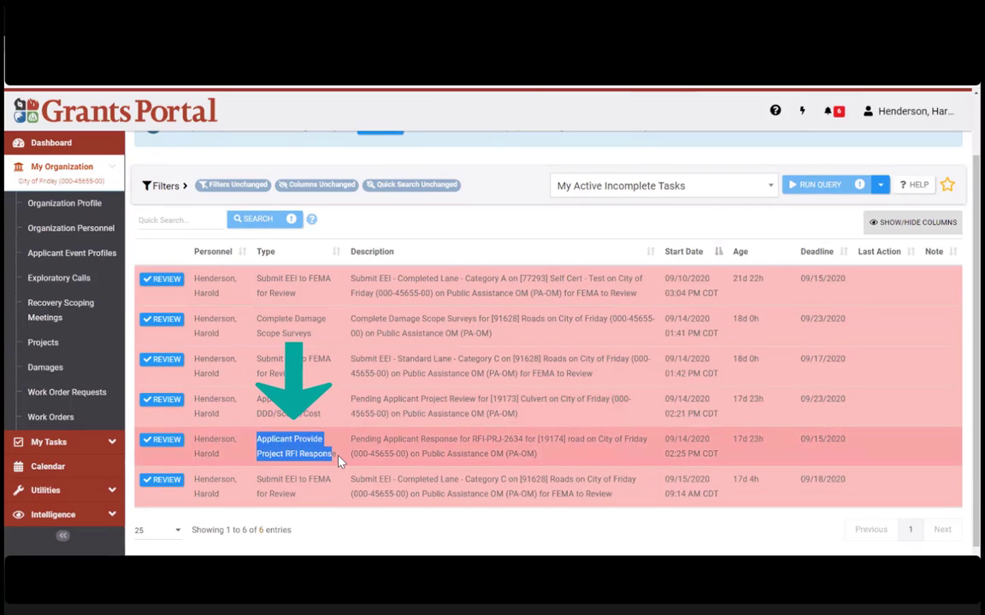
pyautogui.click(373, 450)
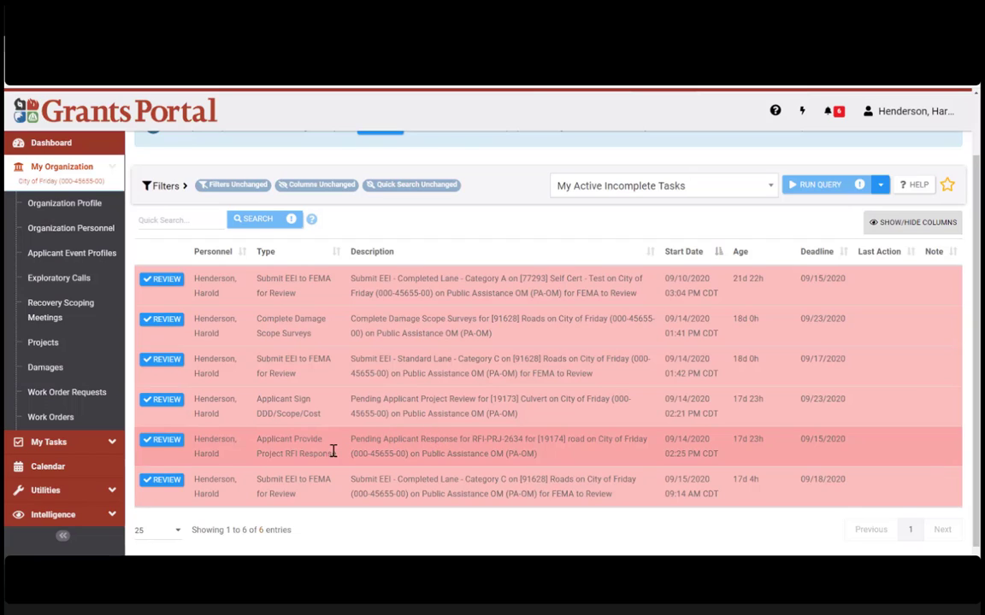
pyautogui.moveTo(338, 459); pyautogui.dragTo(257, 437)
pyautogui.click(231, 459)
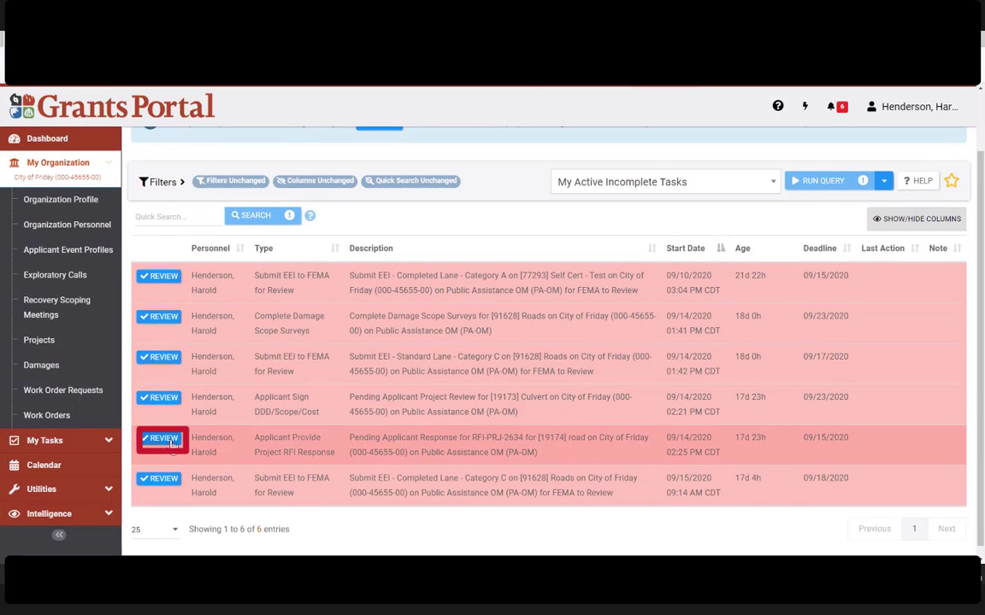
# Step: Open the RFI-PRJ-2634 request from the RFI response task and review its pending-status banner
pyautogui.click(454, 440)
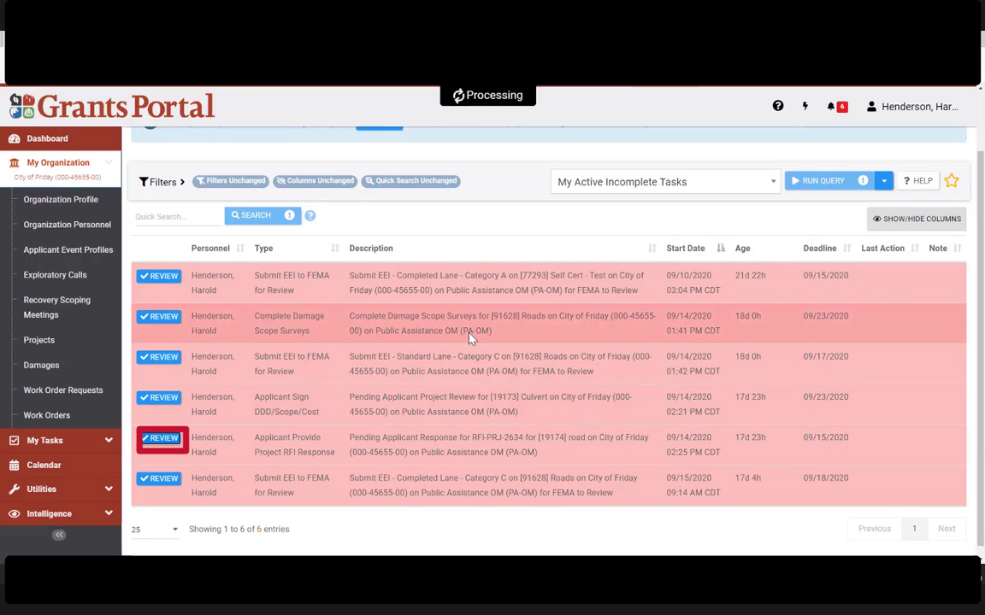
pyautogui.click(475, 437)
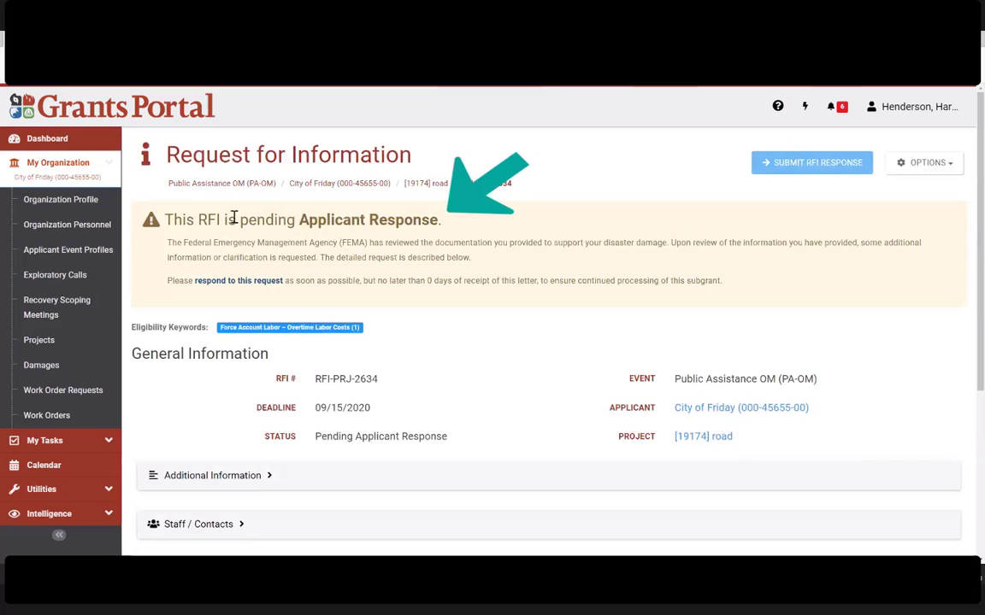
pyautogui.moveTo(173, 220); pyautogui.dragTo(450, 231)
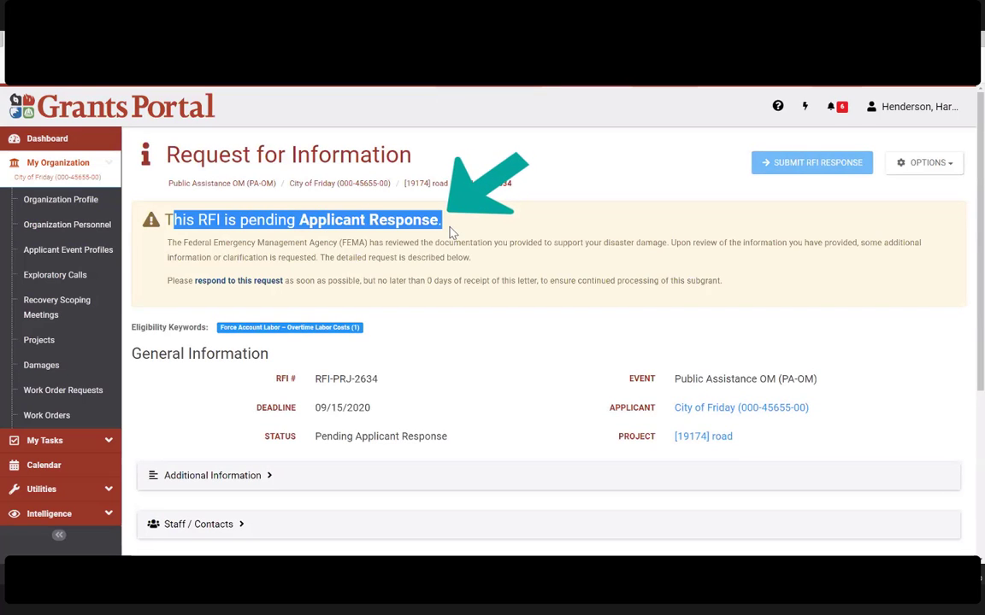
pyautogui.click(694, 280)
pyautogui.moveTo(881, 304); pyautogui.dragTo(145, 216)
pyautogui.click(503, 267)
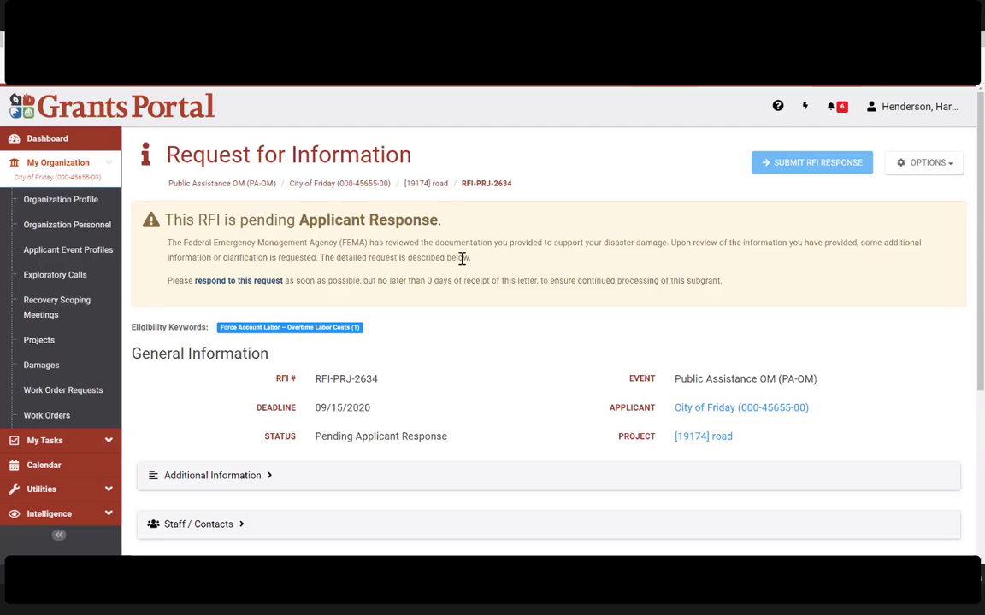
# Step: Expand Line Items and cancel out of Record RFI Line Response for item 1
pyautogui.scroll(-5, 463, 265)
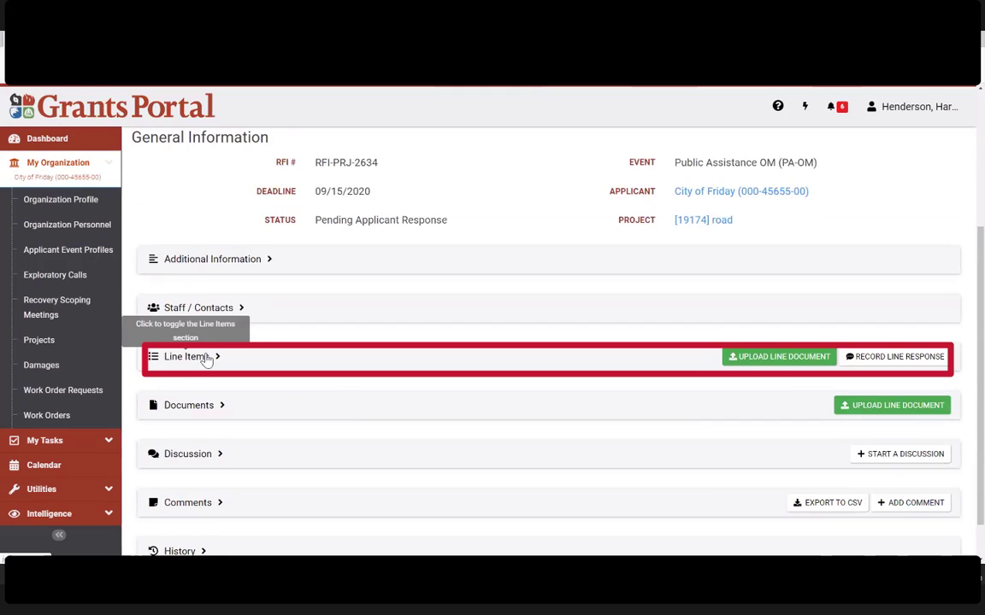
pyautogui.click(213, 356)
pyautogui.scroll(-1, 431, 348)
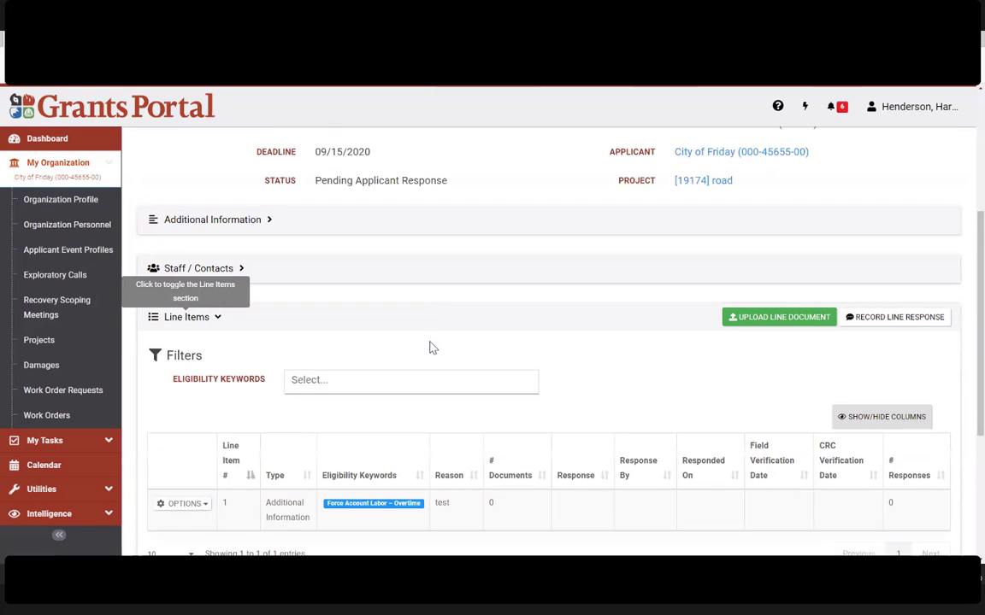
pyautogui.scroll(-2, 431, 348)
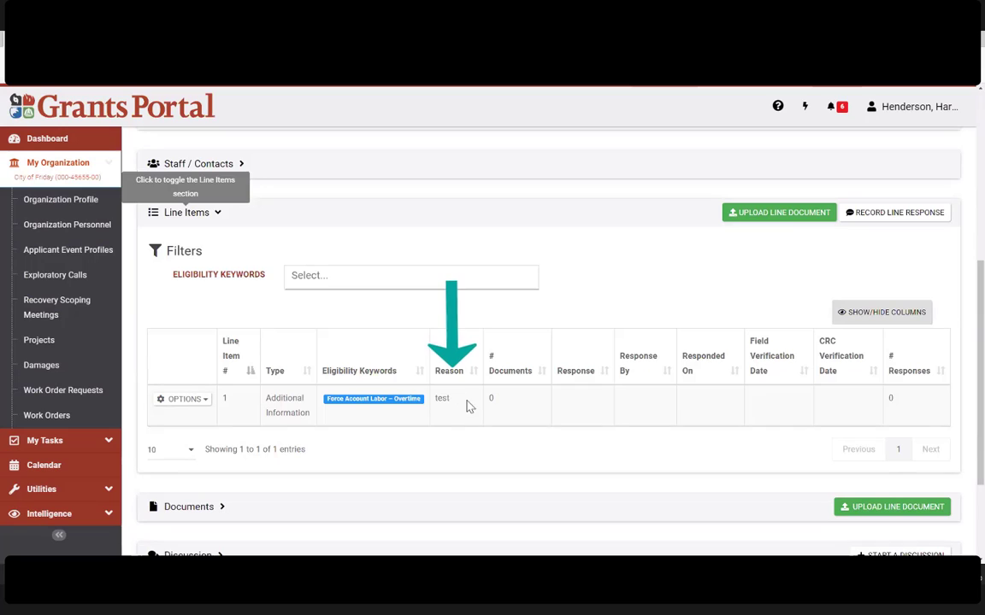
pyautogui.click(183, 402)
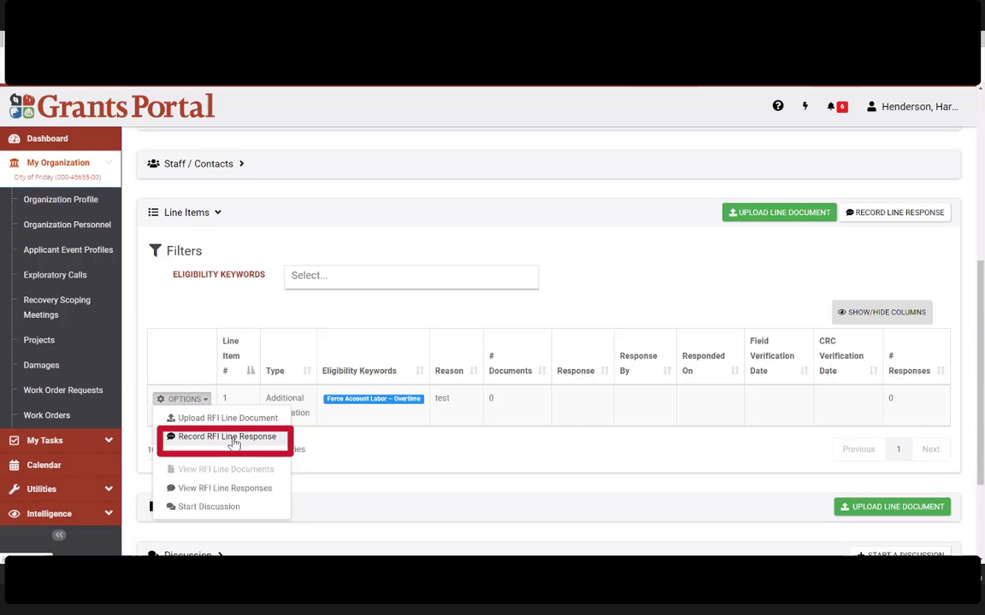
pyautogui.click(233, 442)
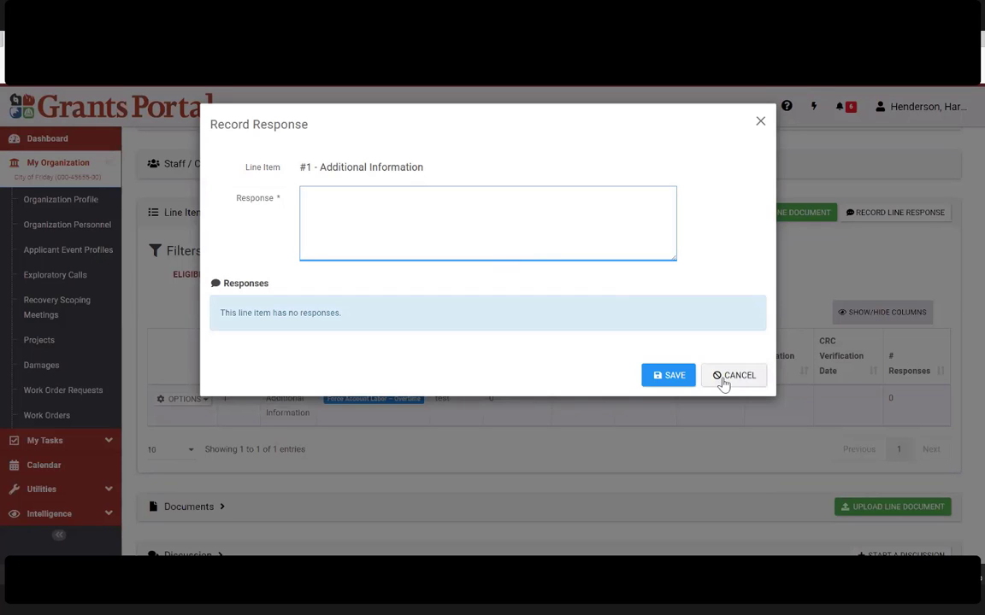
pyautogui.click(720, 376)
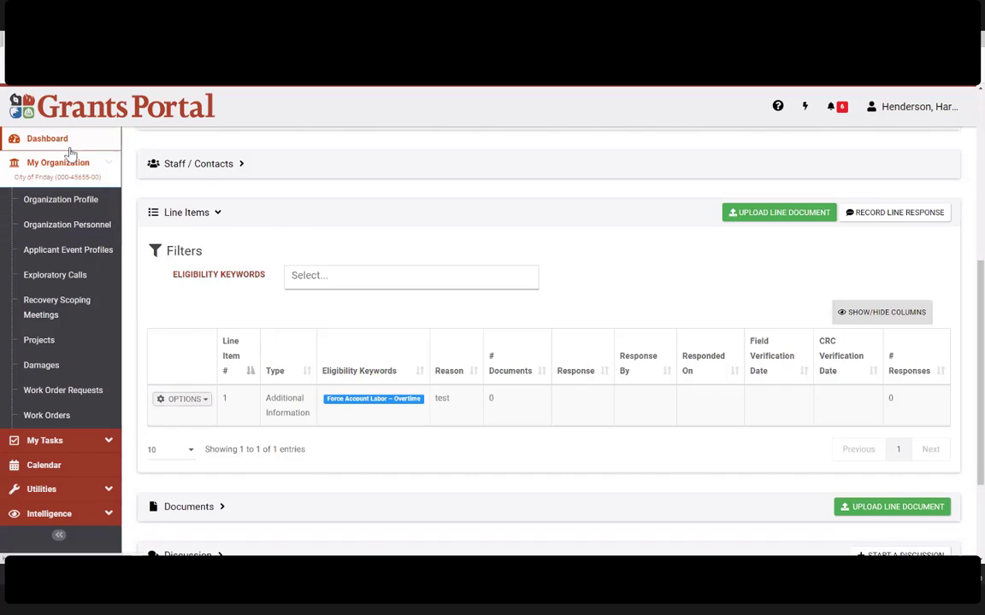
# Step: Go back to the dashboard, collapsing My Organization and expanding then collapsing My Tasks
pyautogui.click(26, 142)
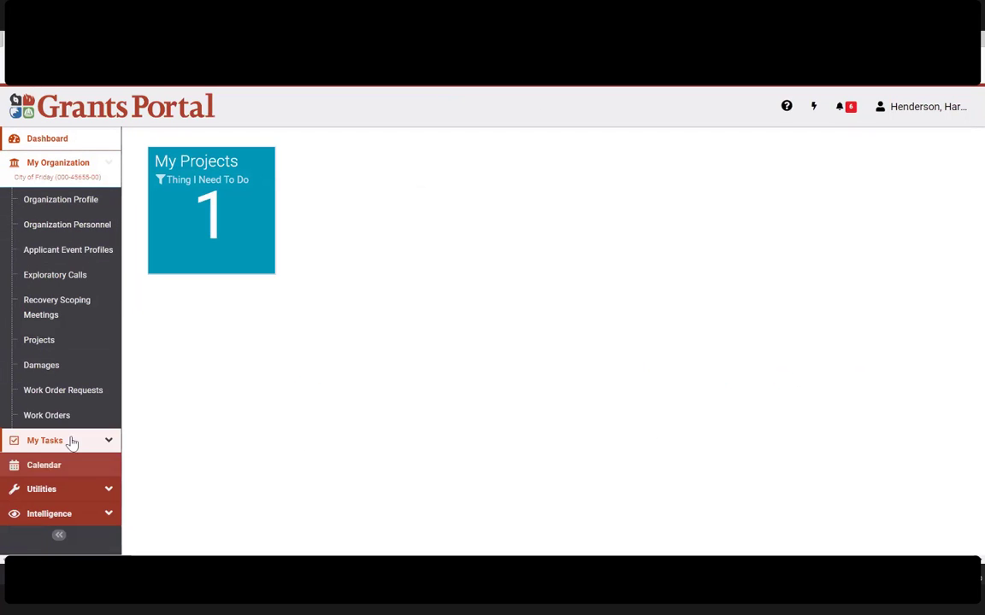
pyautogui.click(67, 164)
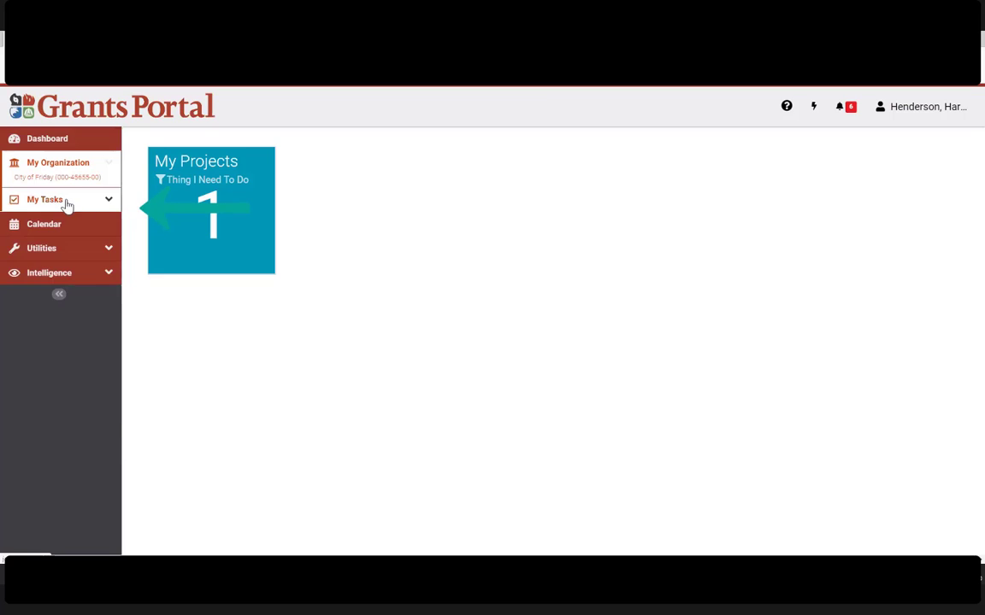
pyautogui.click(55, 202)
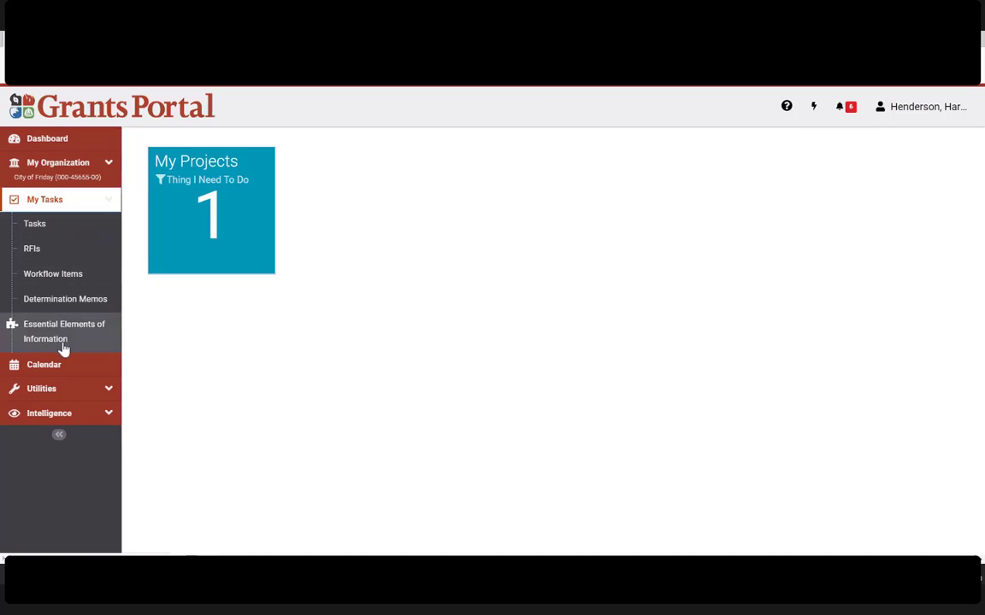
pyautogui.click(54, 205)
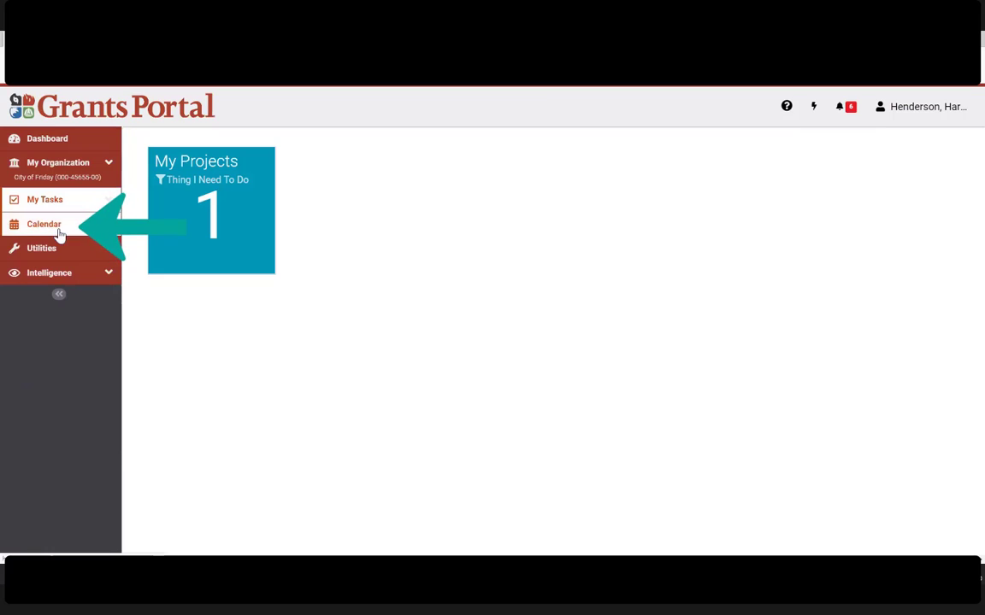
# Step: Open the Calendar and switch it to September 2020
pyautogui.click(57, 231)
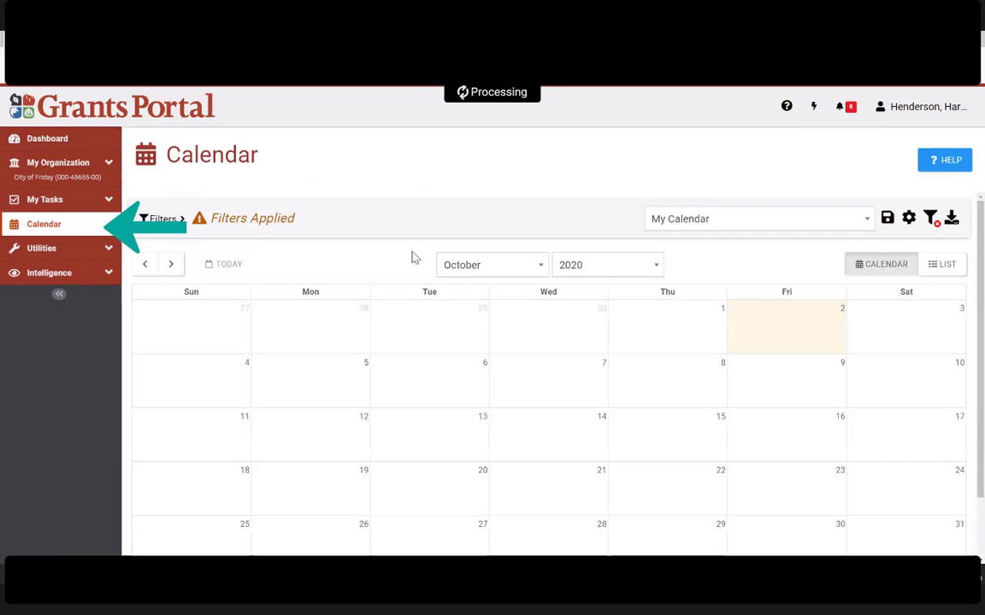
pyautogui.scroll(-1, 537, 312)
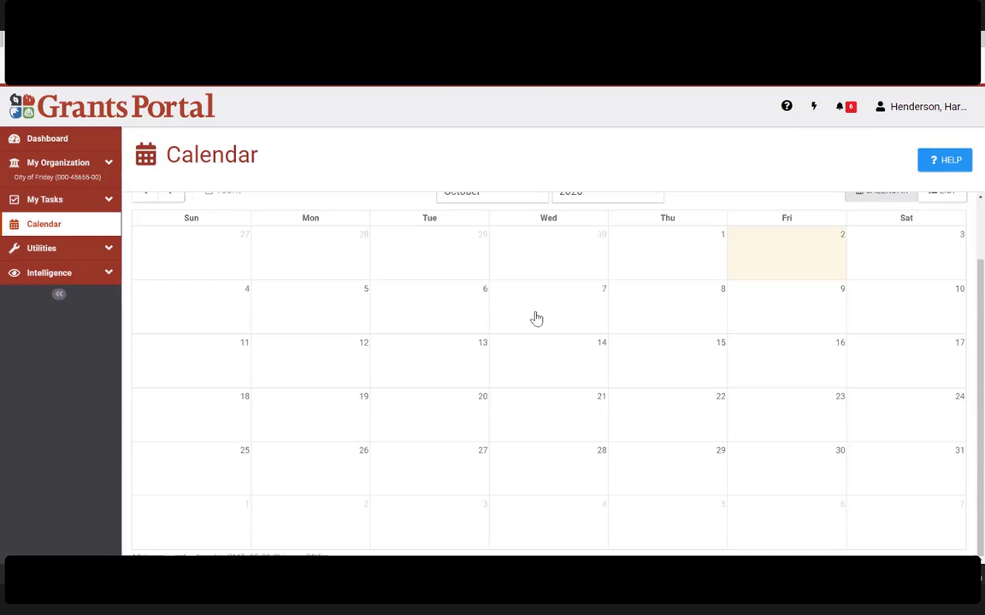
pyautogui.scroll(1, 535, 329)
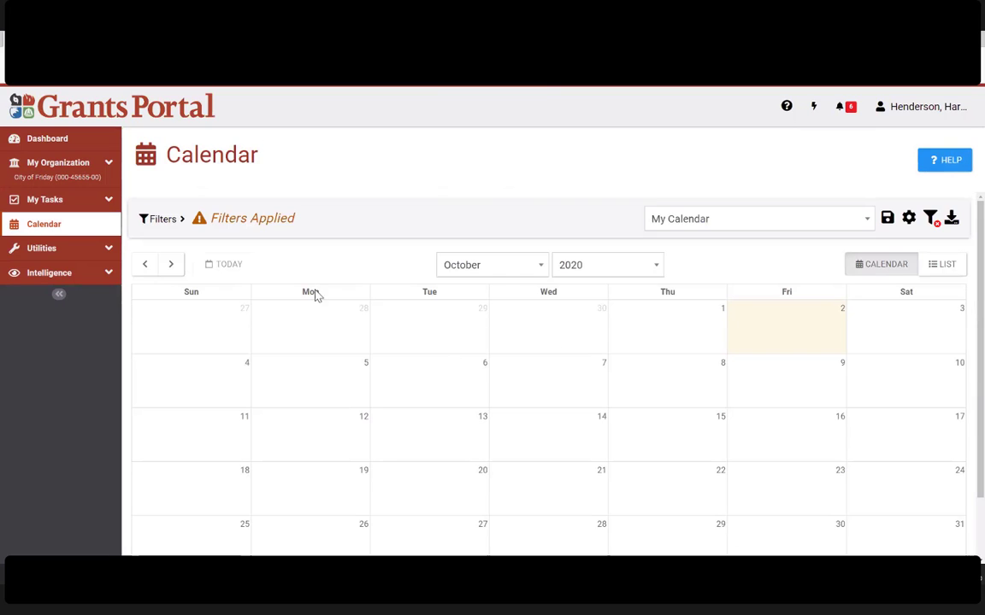
pyautogui.click(472, 378)
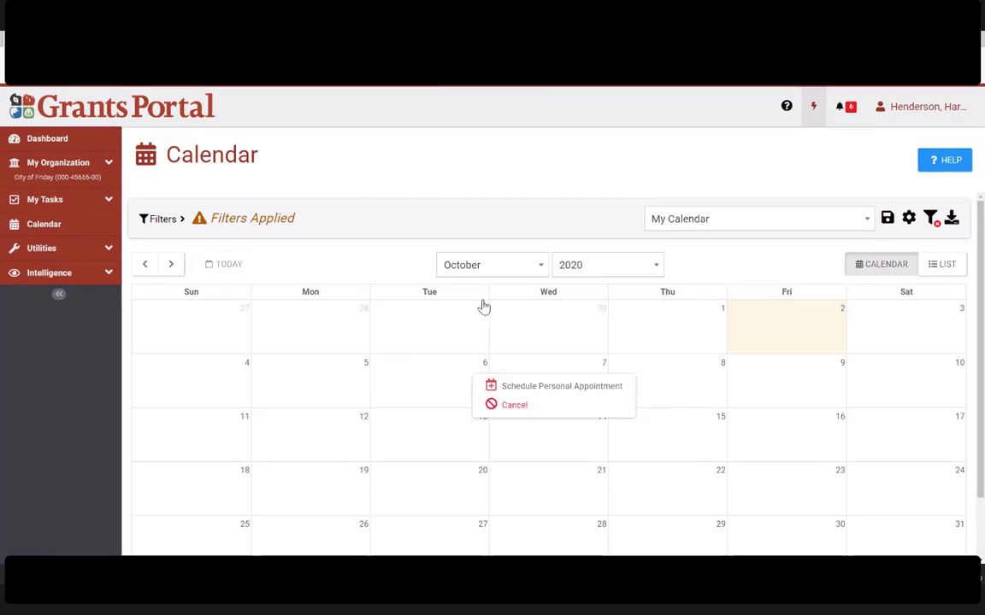
pyautogui.click(518, 271)
pyautogui.click(482, 328)
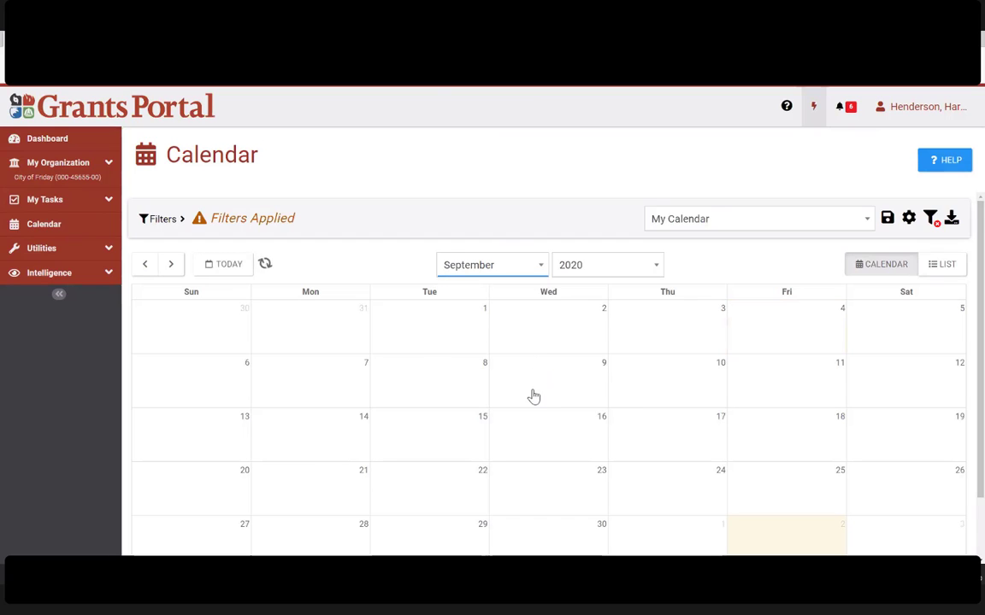
# Step: Open the Standard Lane - Category C project from its Thu 17 deadline, then the Document Uploader
pyautogui.scroll(-1, 535, 408)
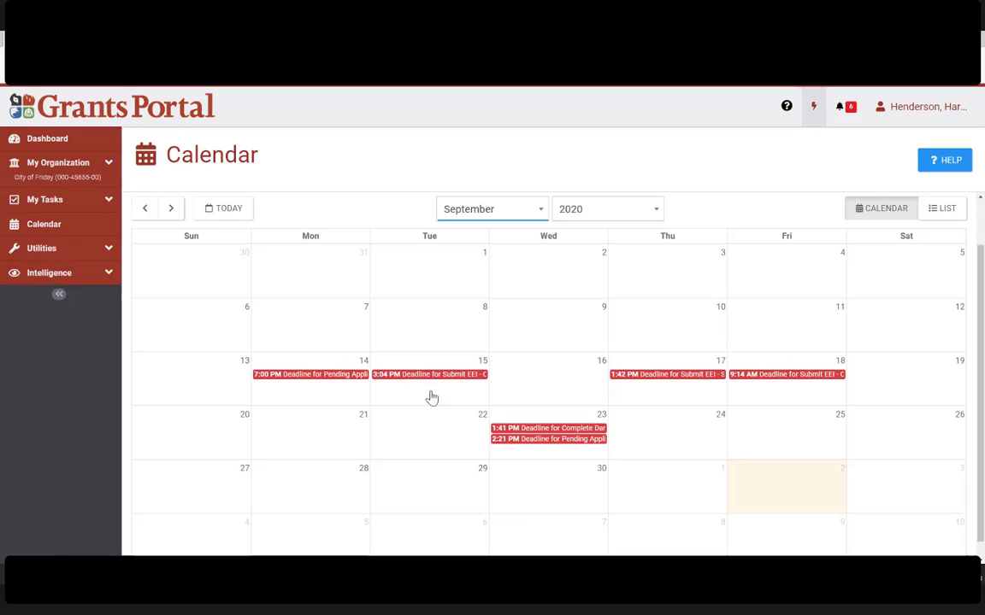
pyautogui.click(445, 326)
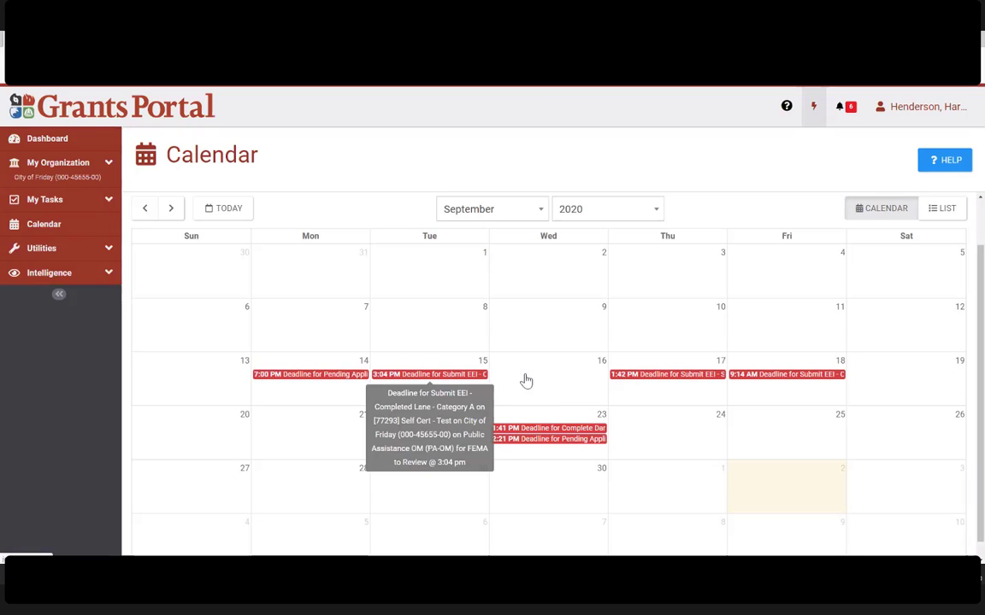
pyautogui.click(667, 374)
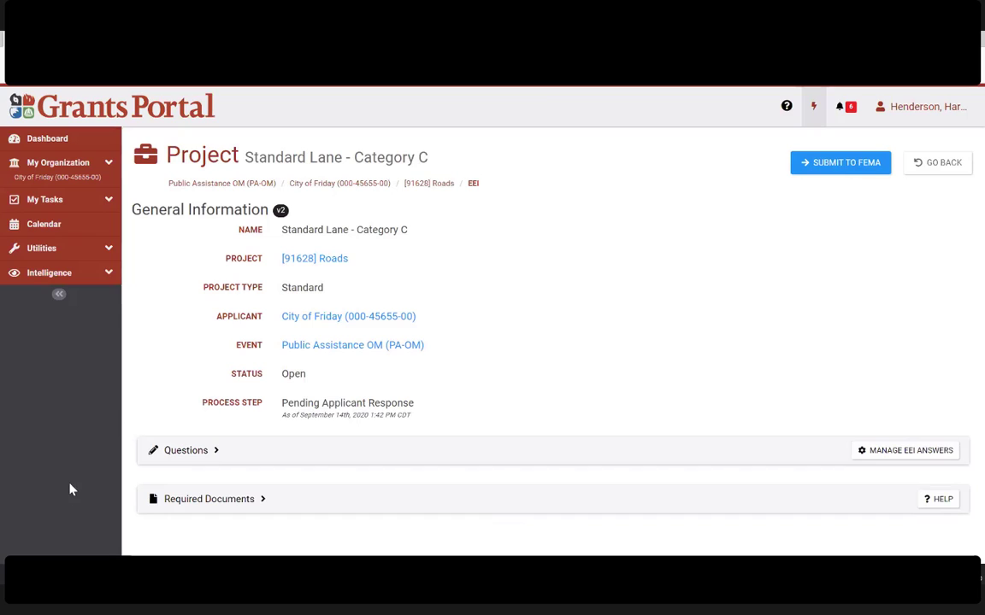
pyautogui.click(78, 249)
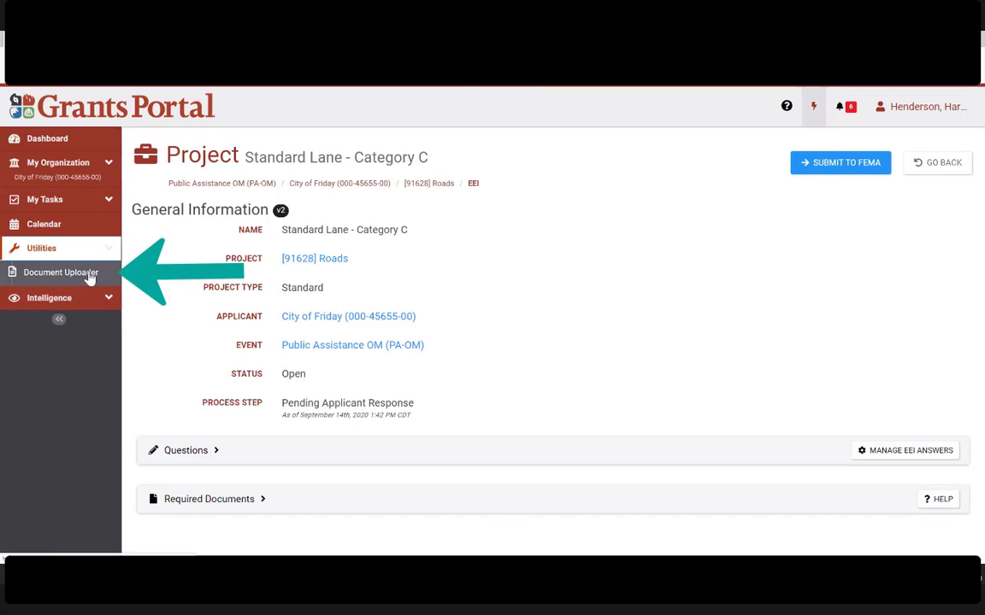
pyautogui.click(90, 273)
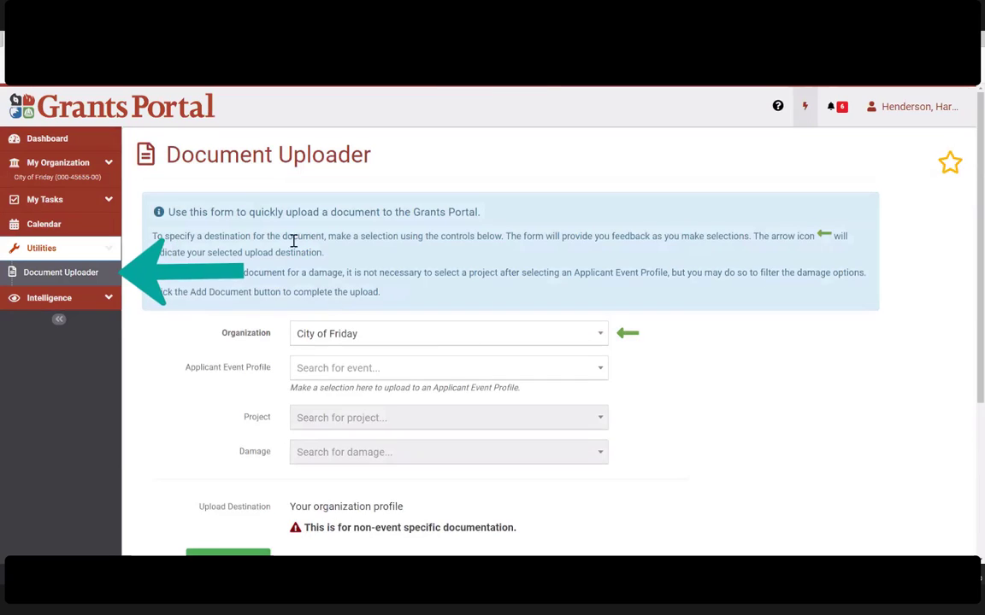
# Step: Review the Document Uploader instructions and its Applicant Event Profile, Project and Damage fields
pyautogui.scroll(-1, 698, 325)
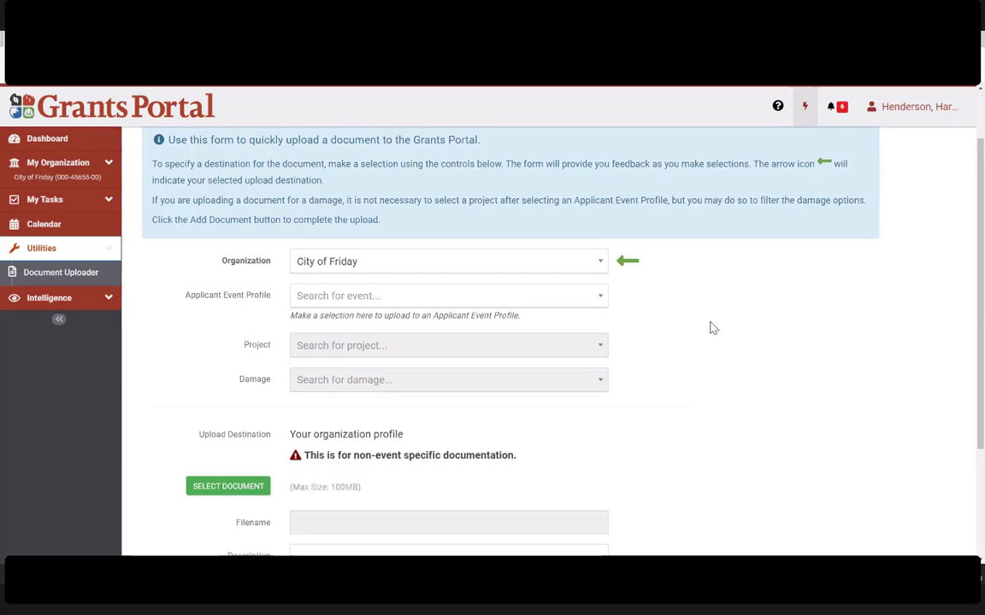
pyautogui.scroll(1, 255, 217)
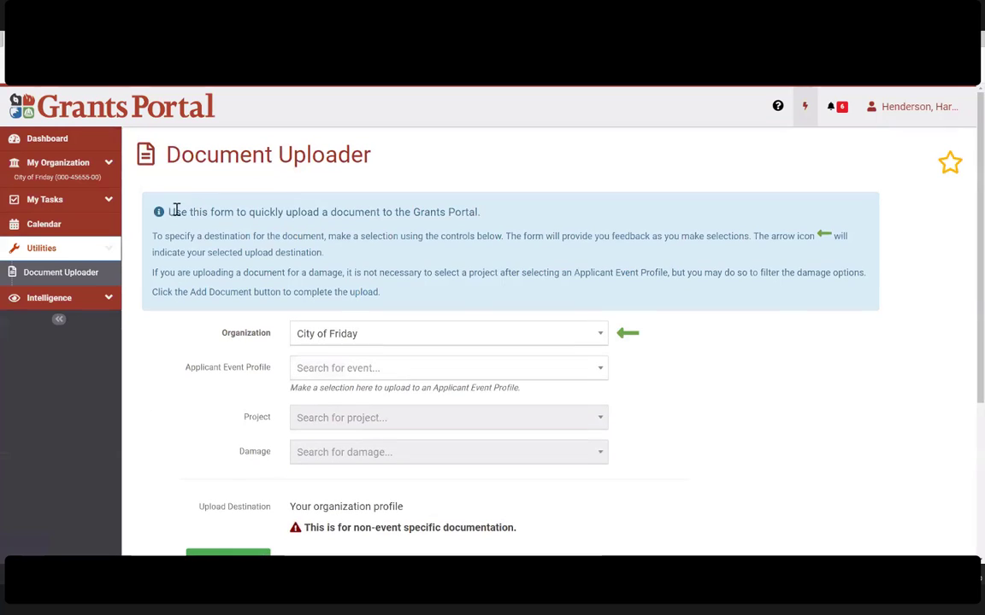
pyautogui.moveTo(176, 212); pyautogui.dragTo(501, 272)
pyautogui.click(501, 272)
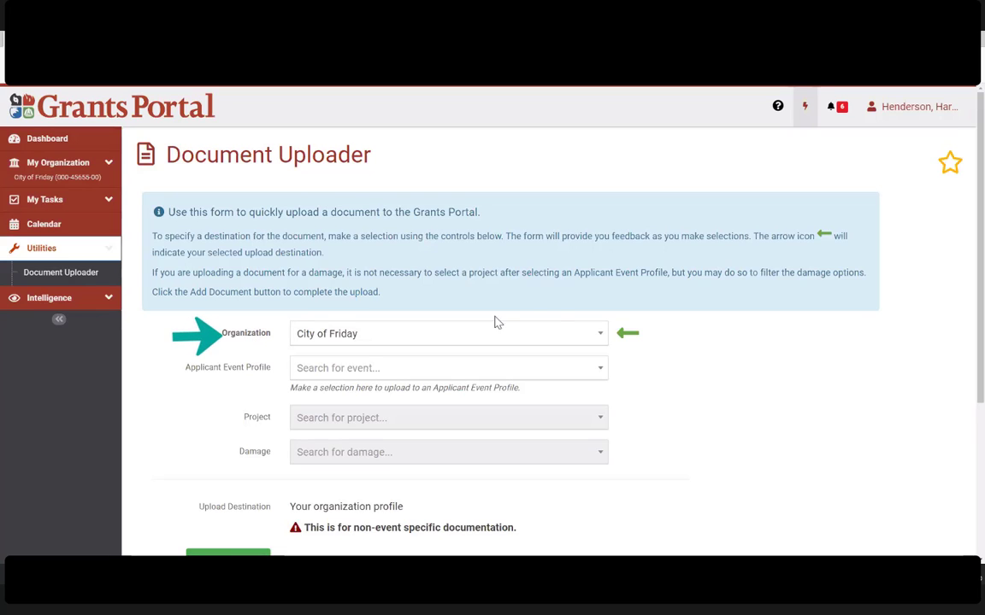
pyautogui.moveTo(187, 376); pyautogui.dragTo(273, 374)
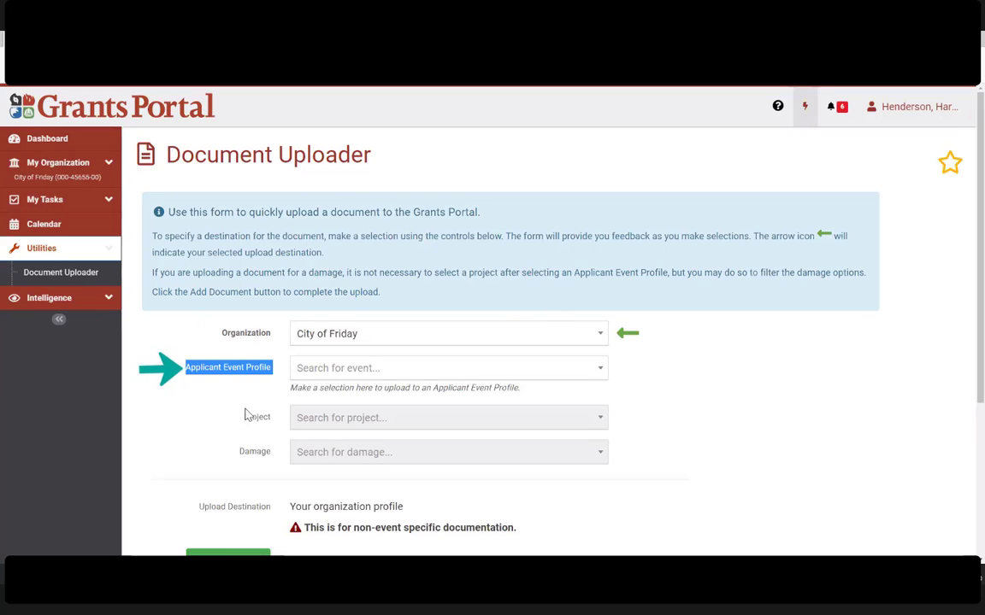
pyautogui.moveTo(254, 413); pyautogui.dragTo(280, 457)
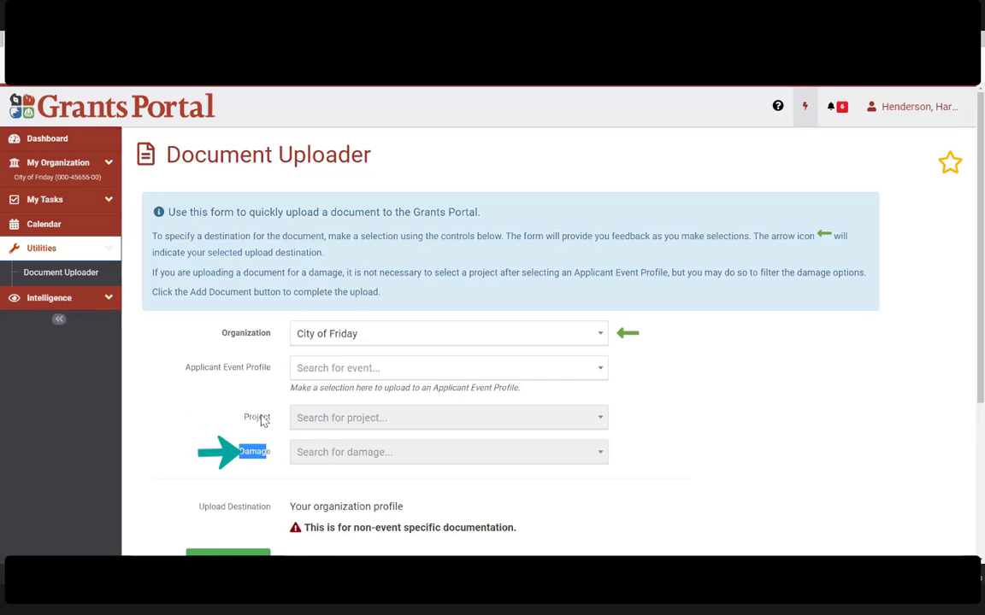
pyautogui.click(259, 365)
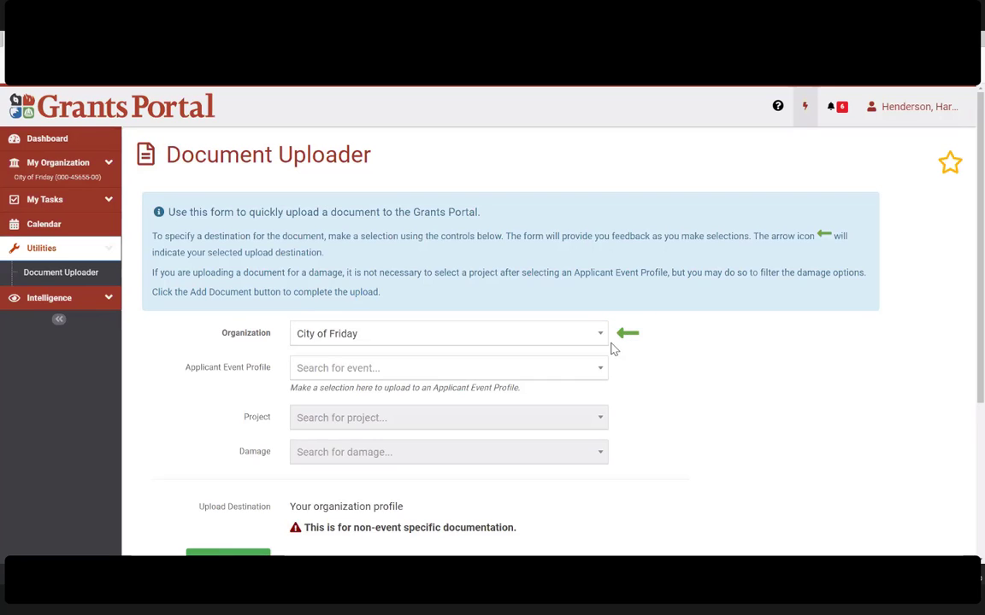
# Step: Start selecting the Force Account Timesheet Summary file, then cancel without choosing a document
pyautogui.scroll(-1, 518, 333)
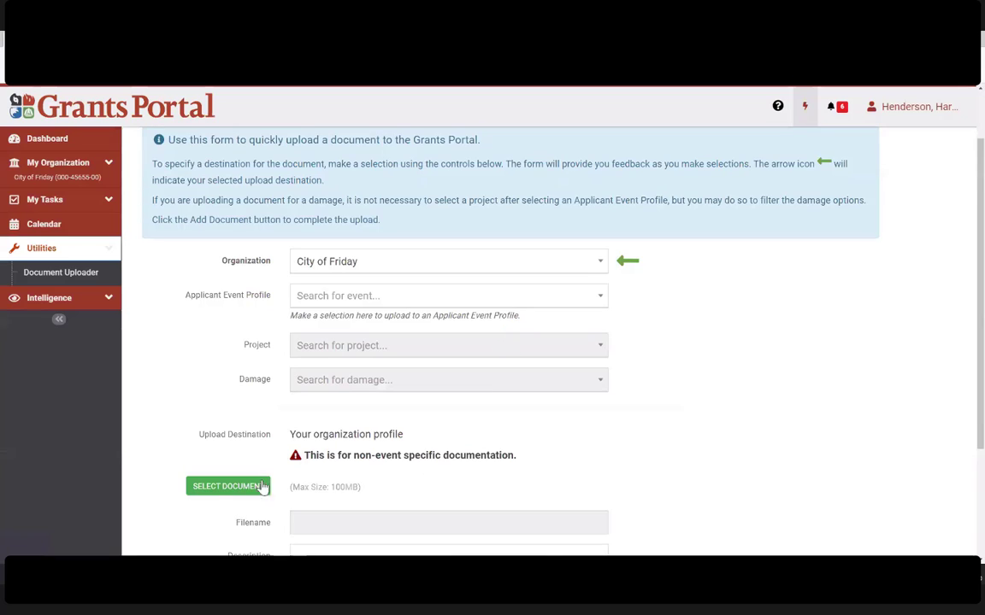
pyautogui.click(228, 487)
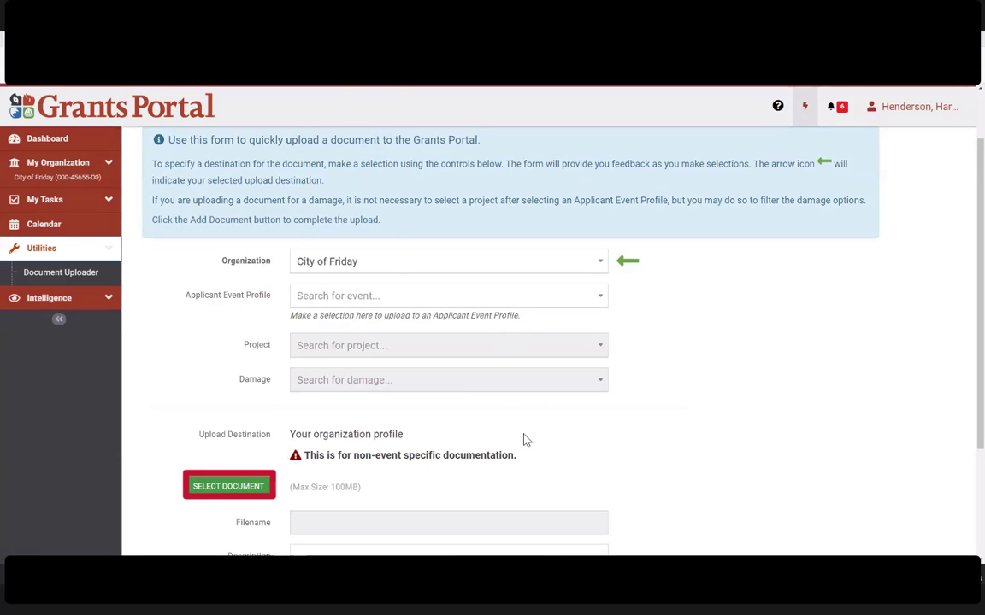
pyautogui.click(154, 127)
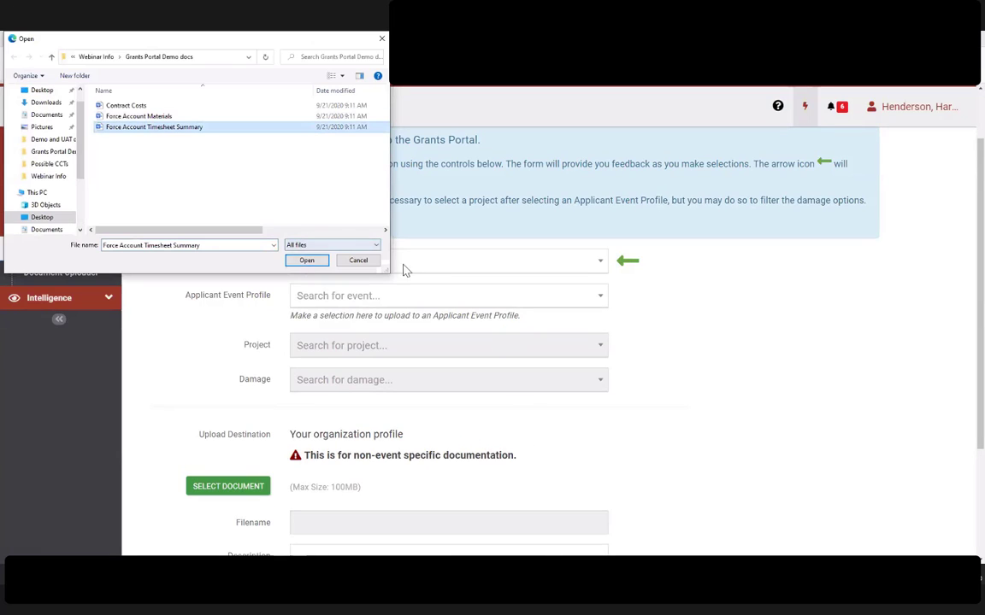
pyautogui.click(359, 261)
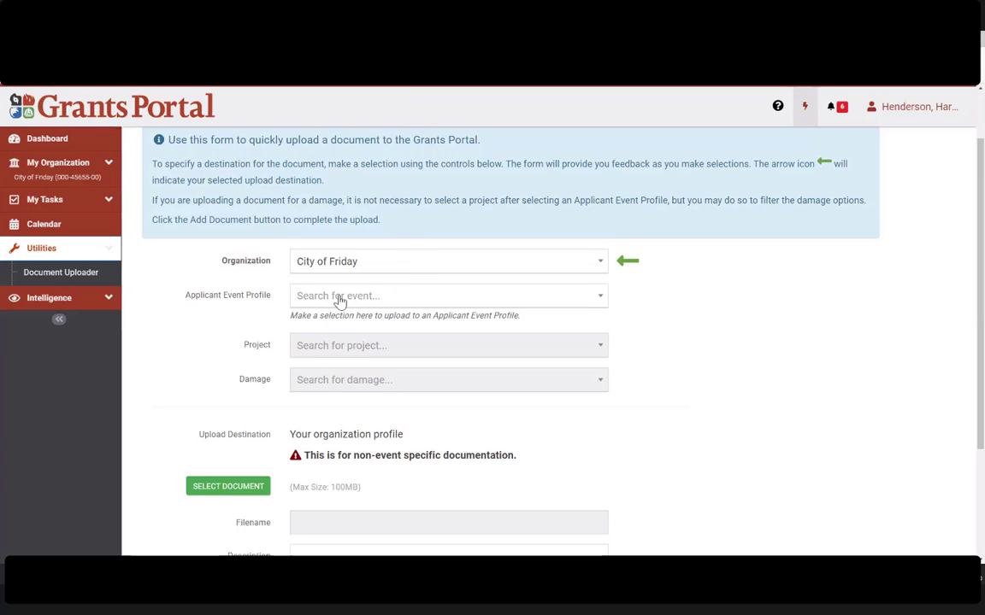
# Step: Set the Applicant Event Profile to Public Assistance OM (PA-OM)
pyautogui.moveTo(185, 298); pyautogui.dragTo(270, 299)
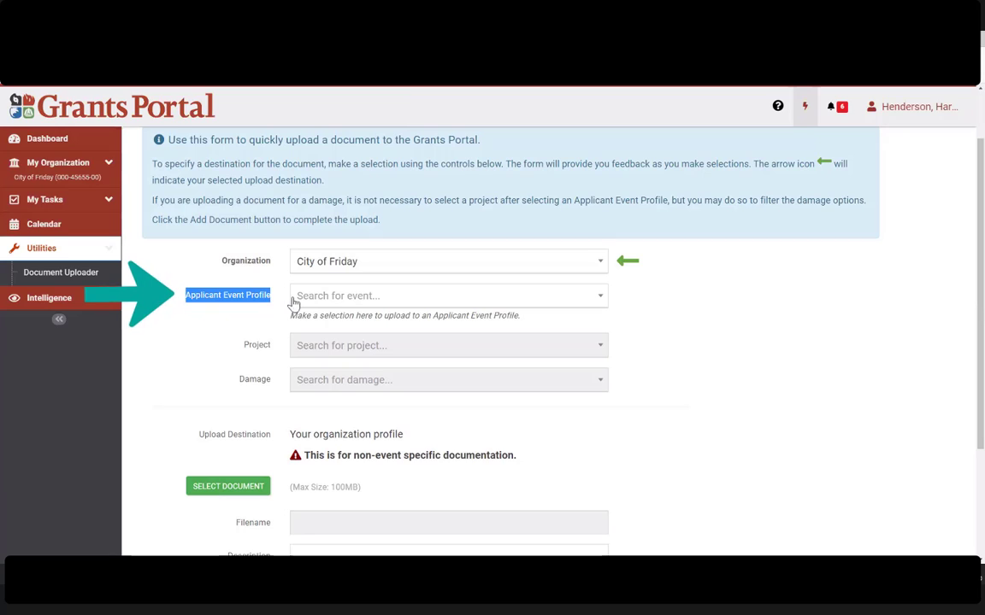
pyautogui.click(413, 296)
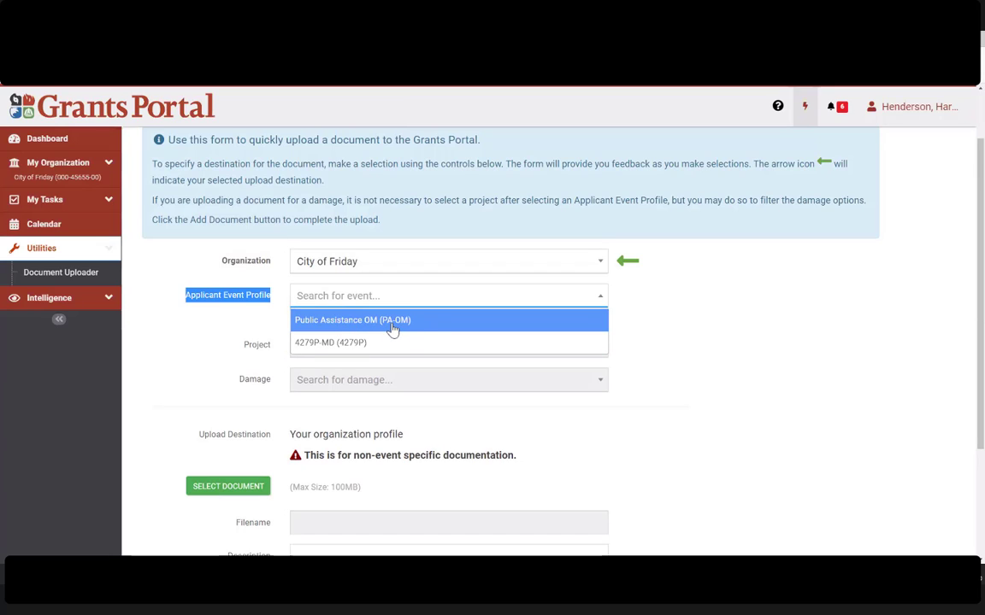
pyautogui.click(390, 330)
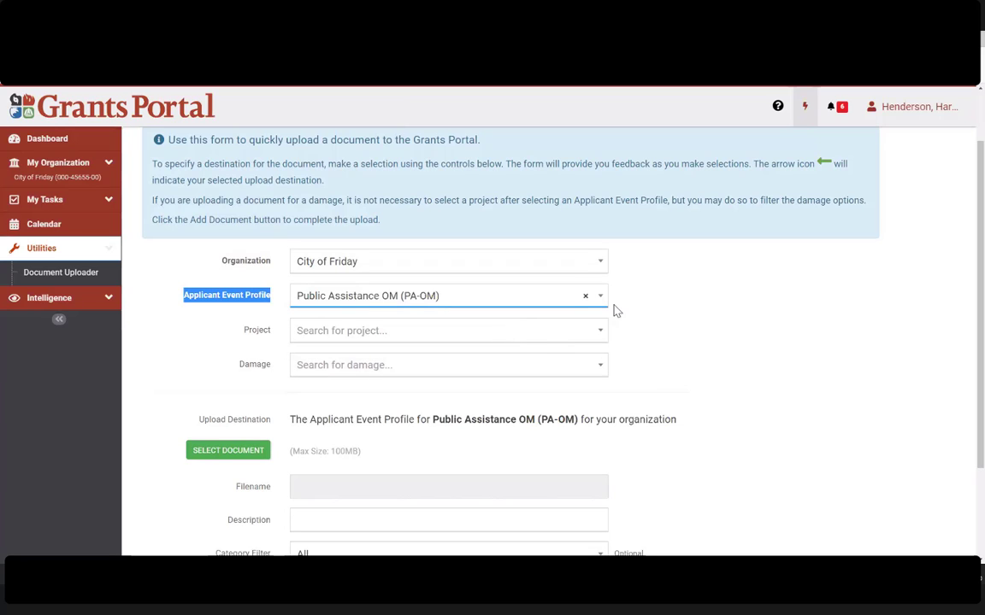
pyautogui.click(645, 309)
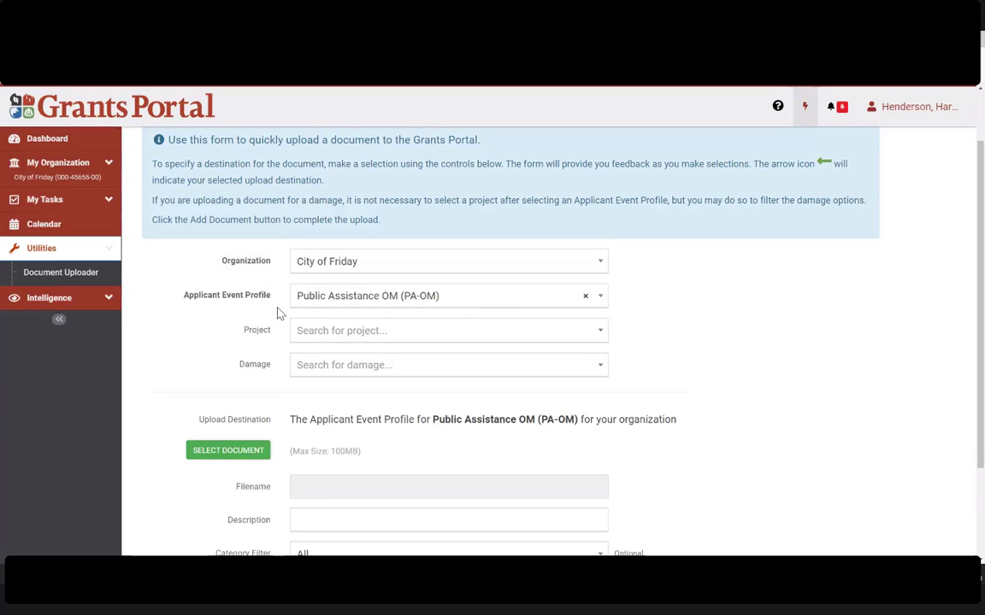
# Step: Clear the Project choice and set the Damage to 145127 Road
pyautogui.click(363, 334)
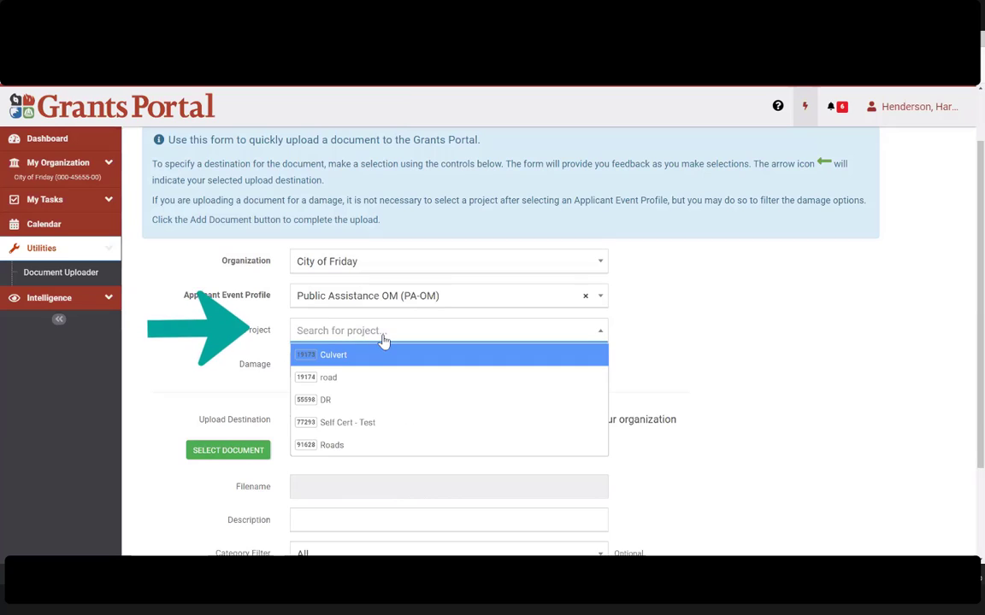
pyautogui.click(383, 454)
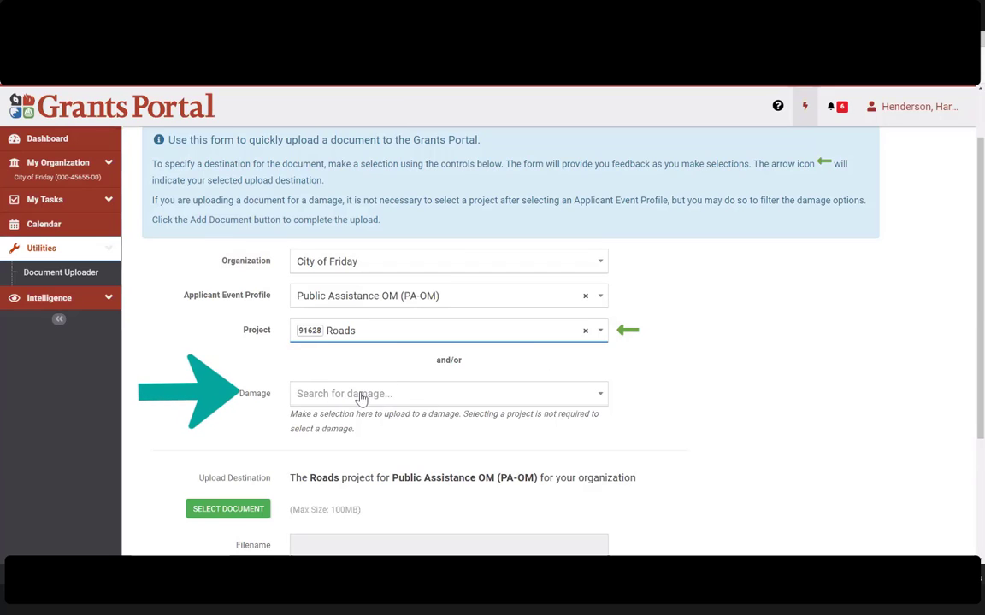
pyautogui.click(437, 395)
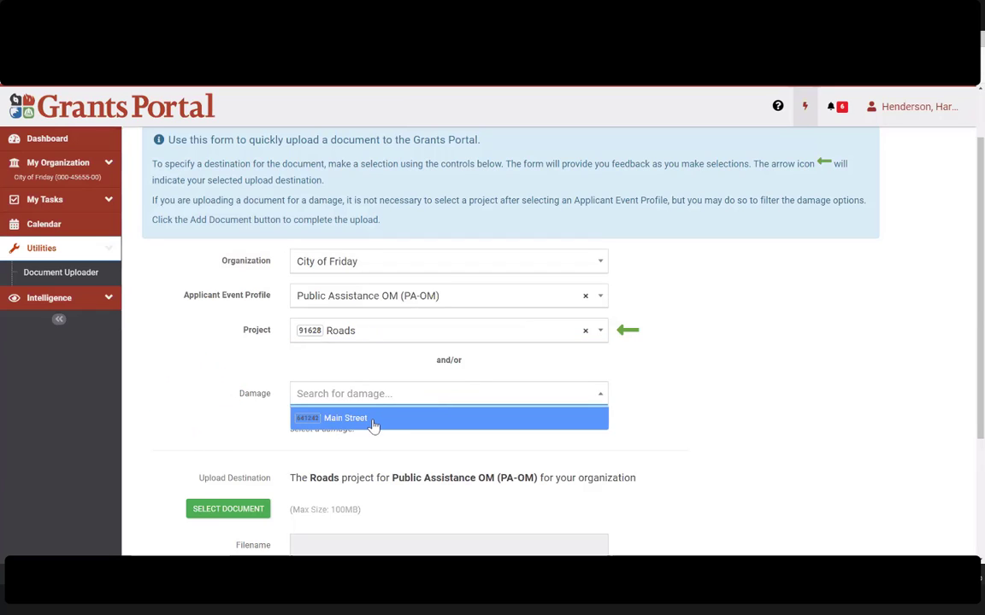
pyautogui.click(574, 351)
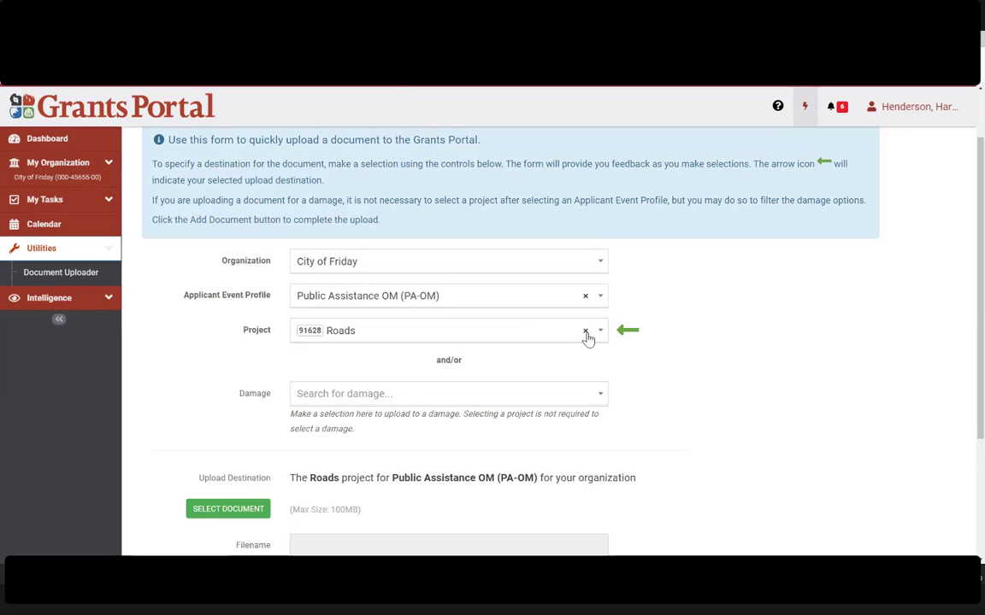
pyautogui.click(586, 332)
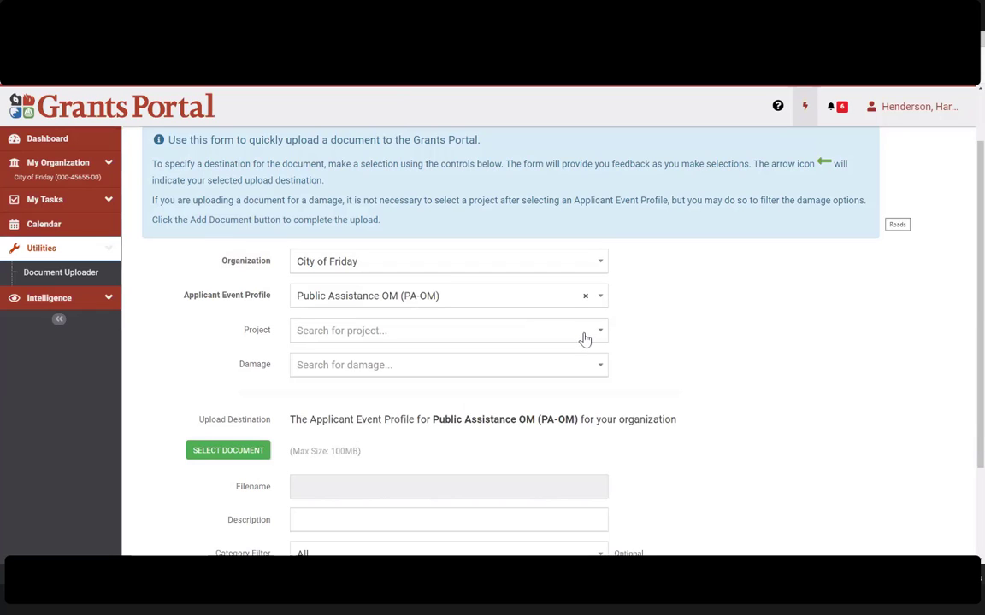
pyautogui.click(345, 369)
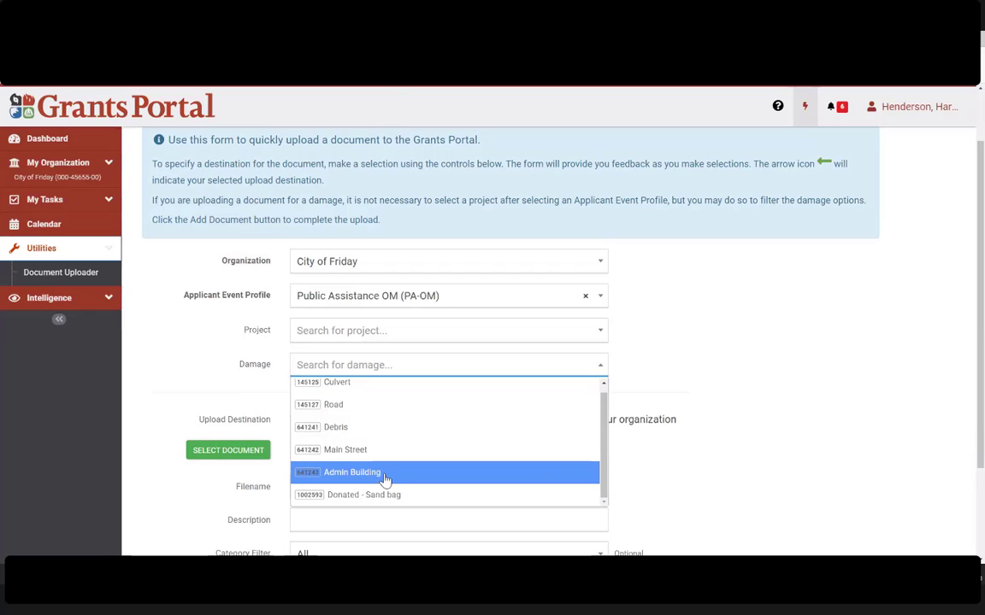
pyautogui.click(366, 407)
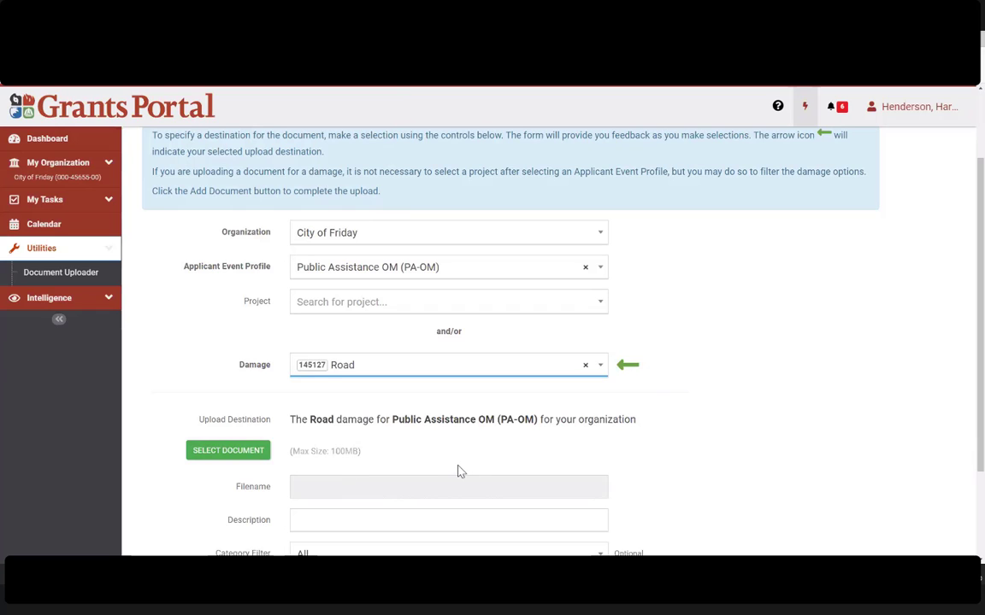
pyautogui.scroll(-3, 587, 422)
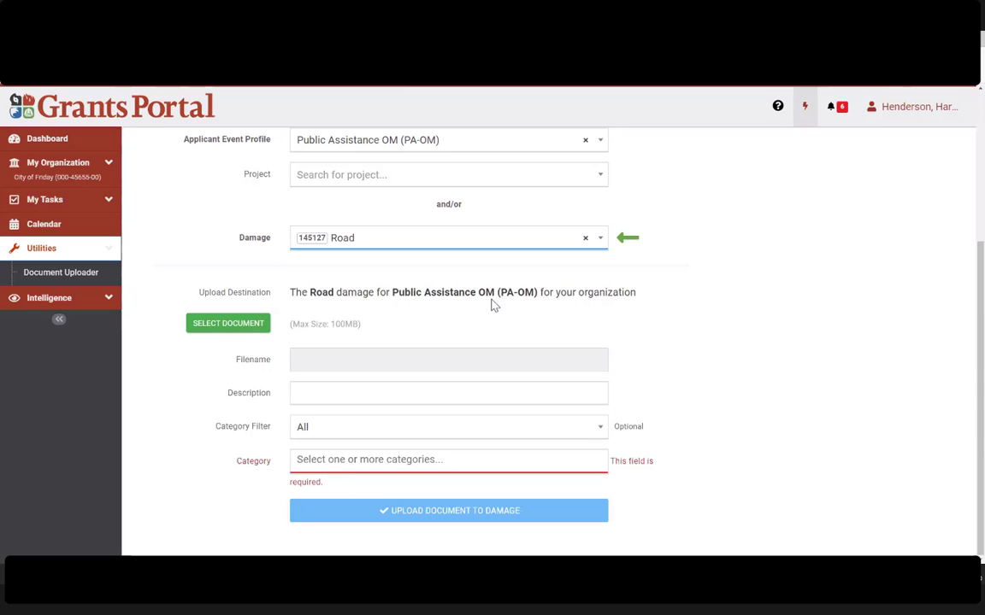
pyautogui.click(111, 301)
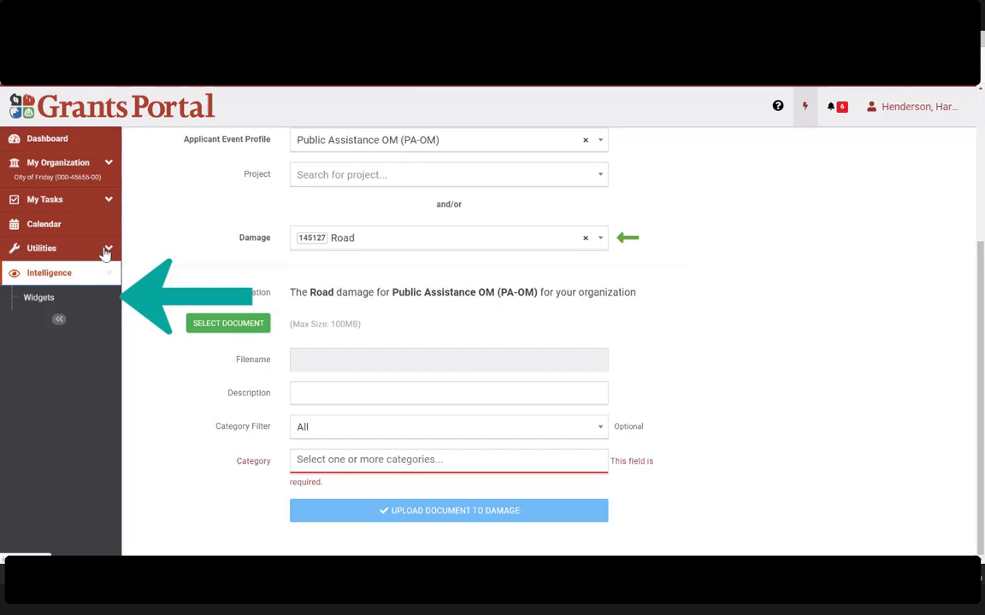
# Step: Open the Widgets catalog and highlight the Project Status Table Standard/Specialized widget
pyautogui.click(60, 299)
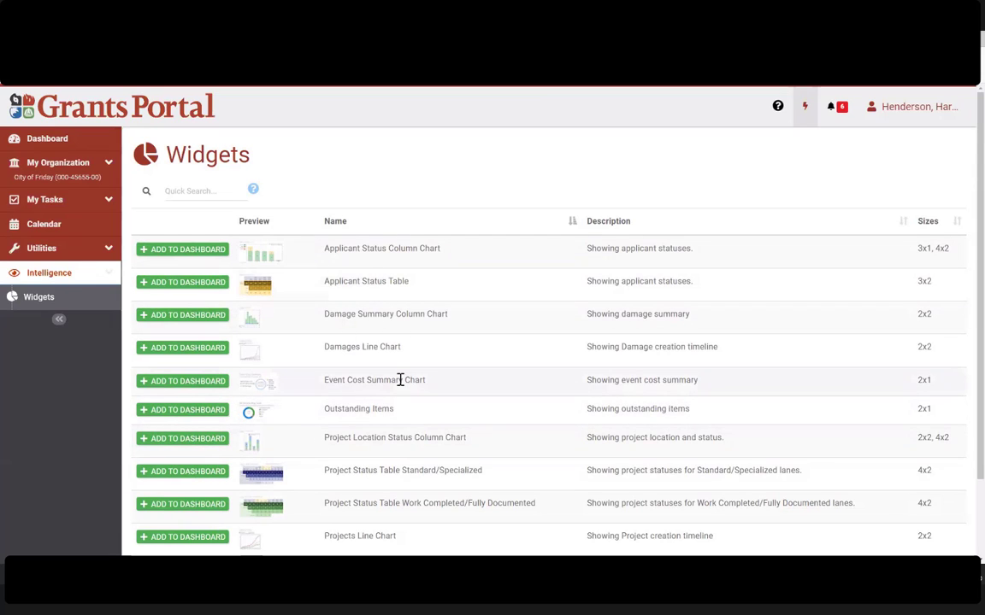
pyautogui.scroll(-2, 397, 389)
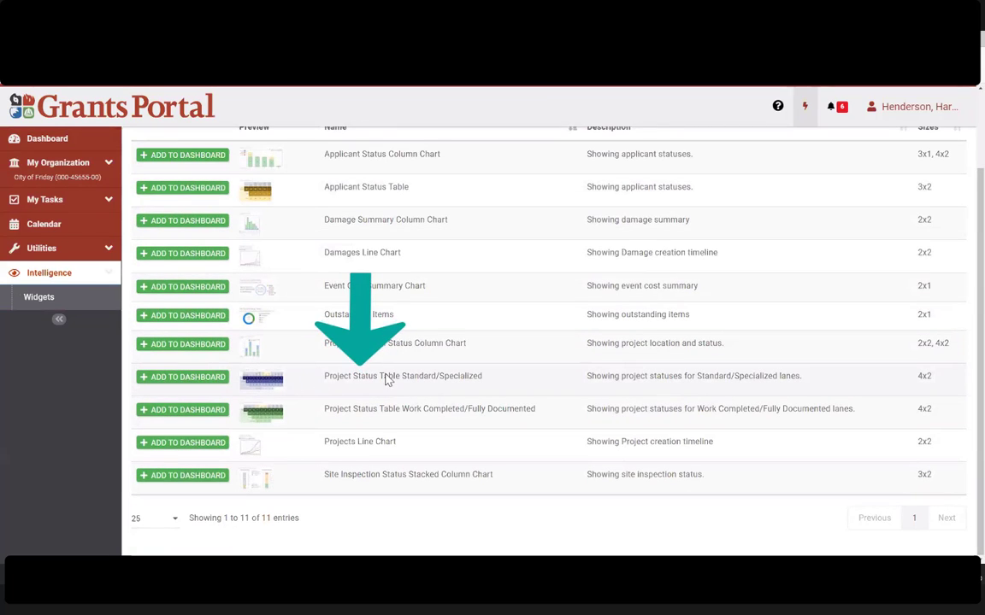
pyautogui.moveTo(325, 376); pyautogui.dragTo(534, 409)
pyautogui.click(391, 424)
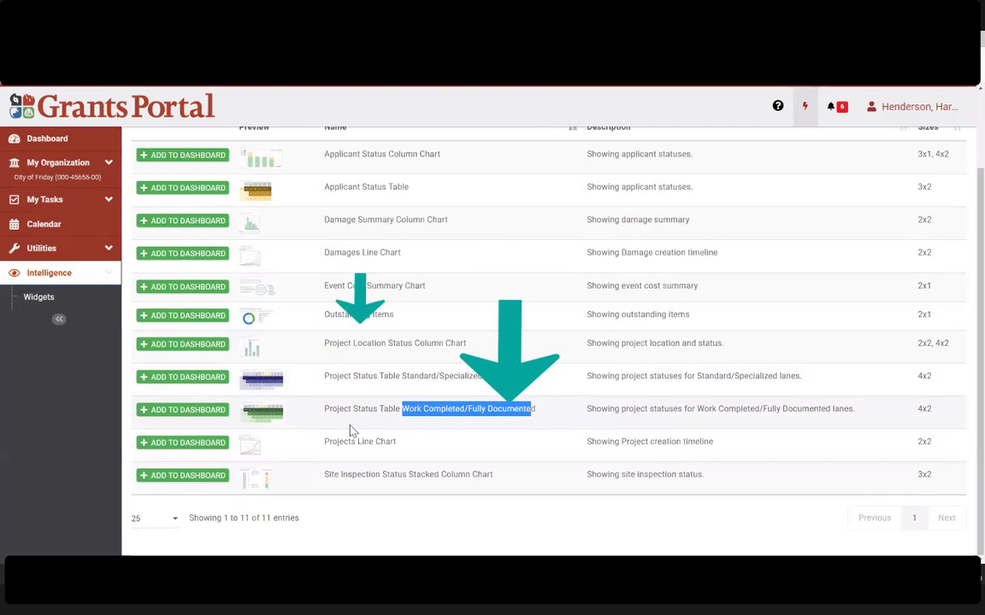
pyautogui.click(345, 427)
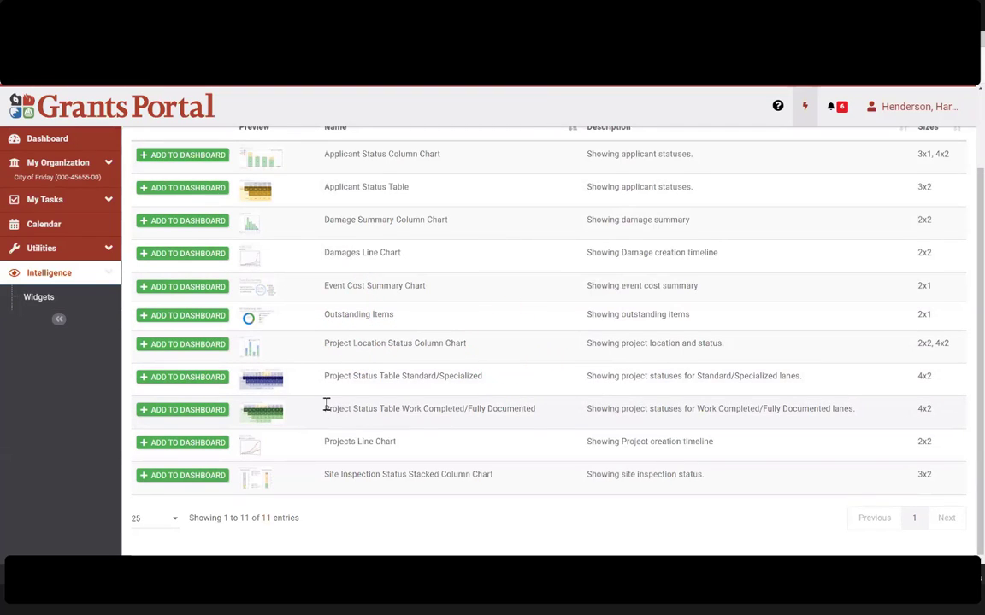
pyautogui.tripleClick(418, 380)
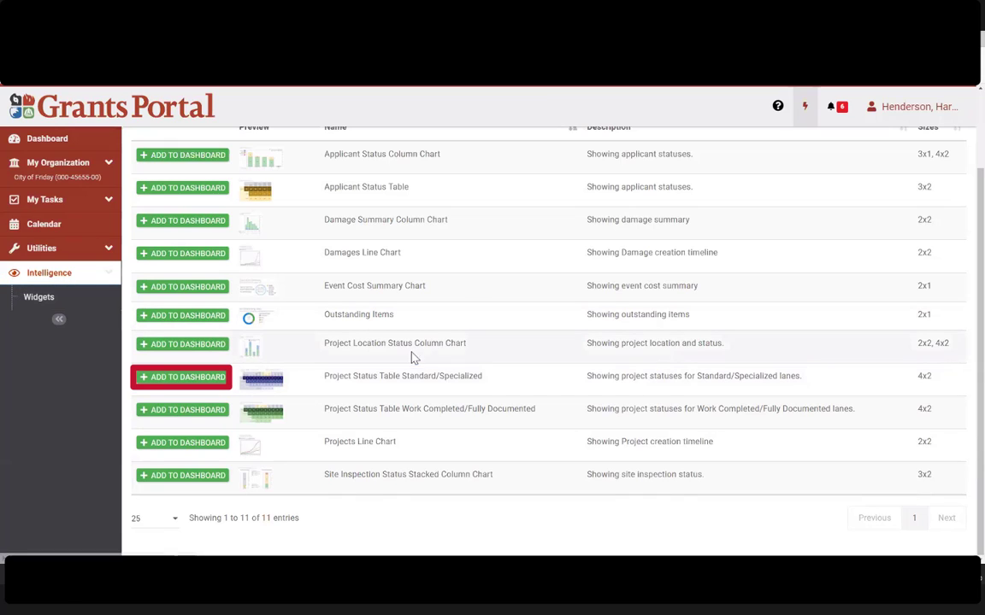
pyautogui.moveTo(485, 378); pyautogui.dragTo(332, 388)
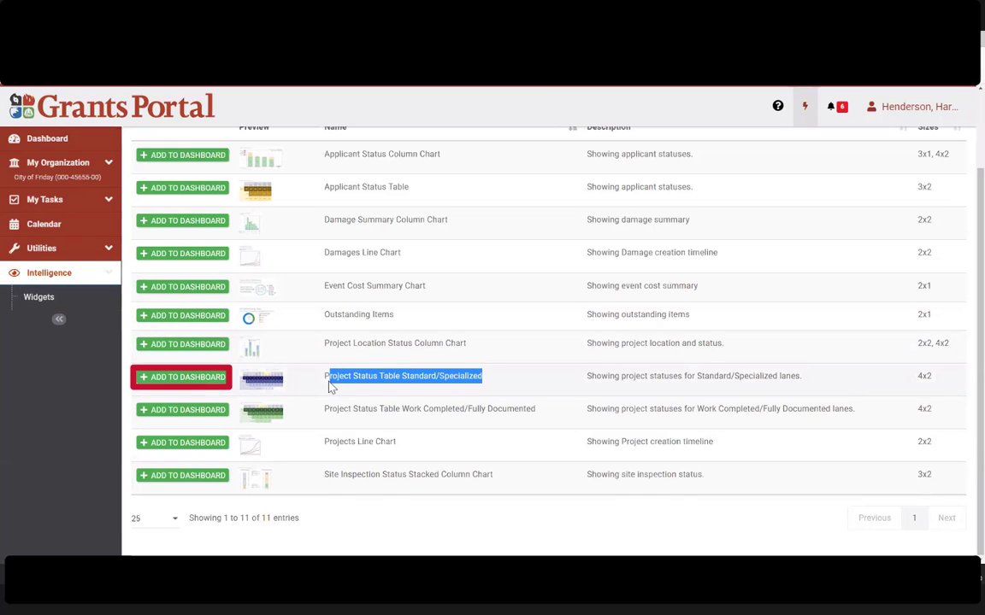
# Step: Add the Standard/Specialized Project Status Table widget with event Public Assistance OM (PA-OM) at the default 4x2 size
pyautogui.click(188, 380)
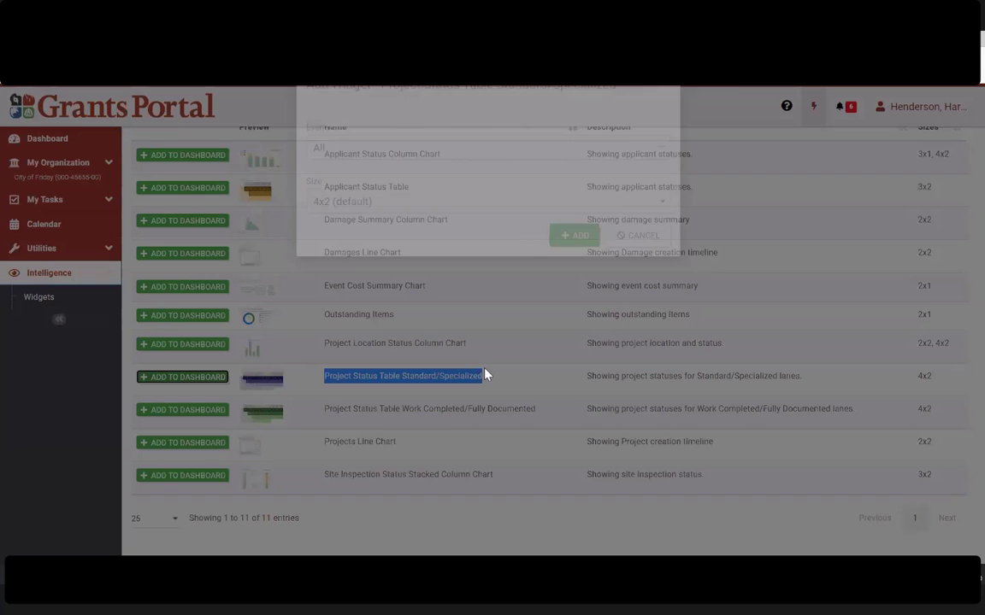
pyautogui.click(399, 187)
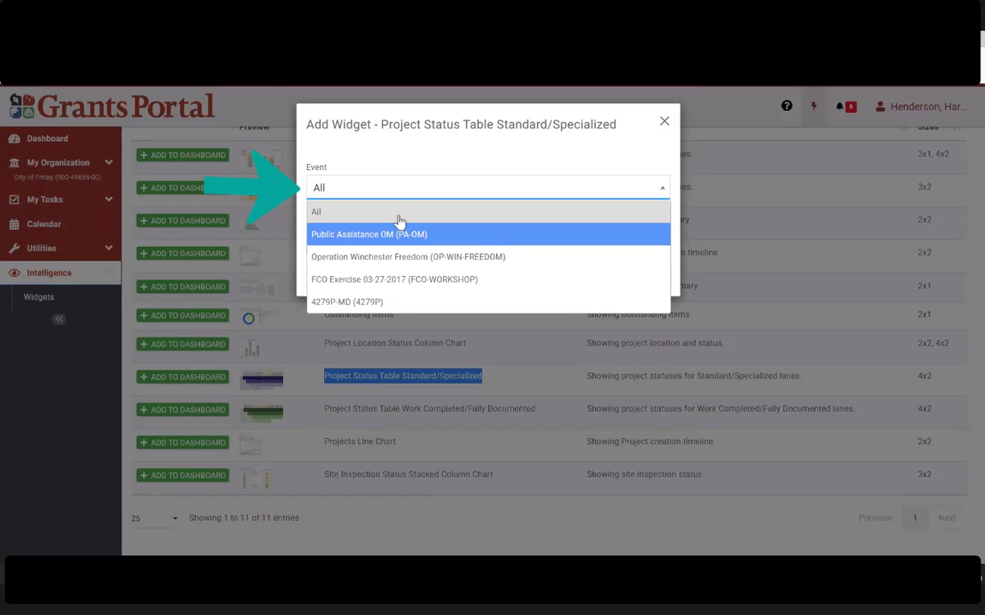
pyautogui.click(419, 152)
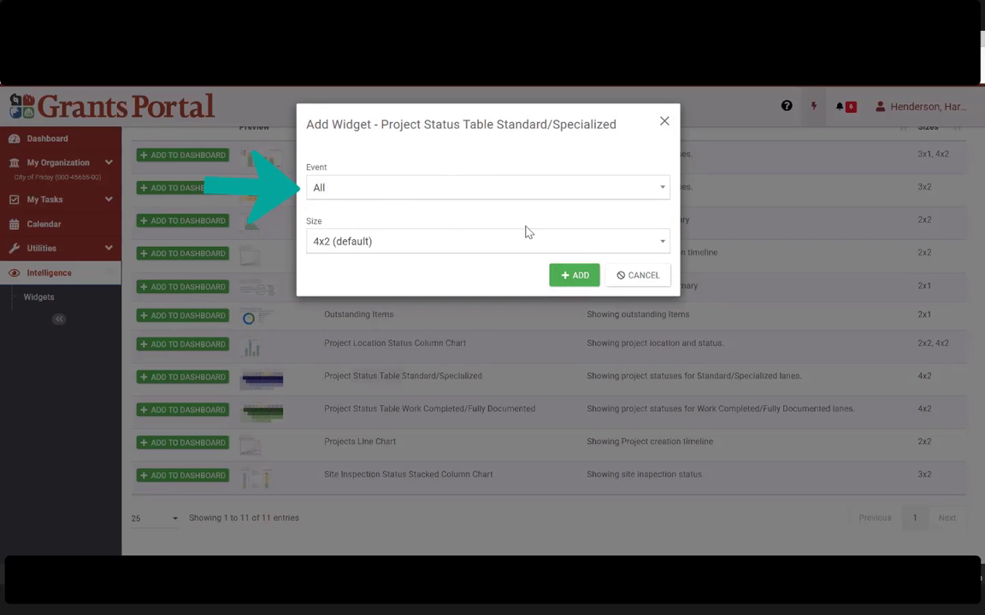
pyautogui.click(431, 188)
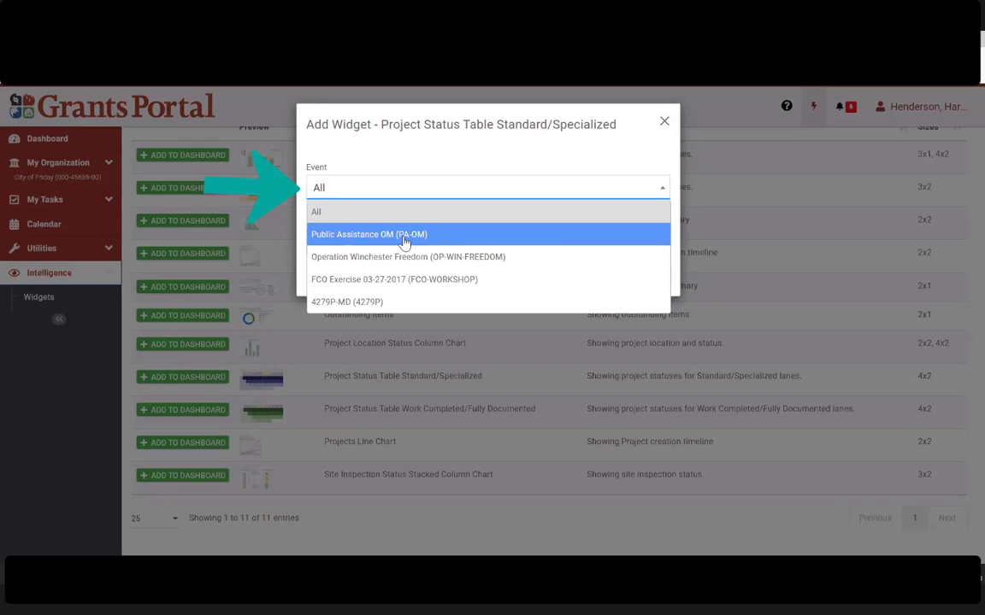
pyautogui.click(405, 240)
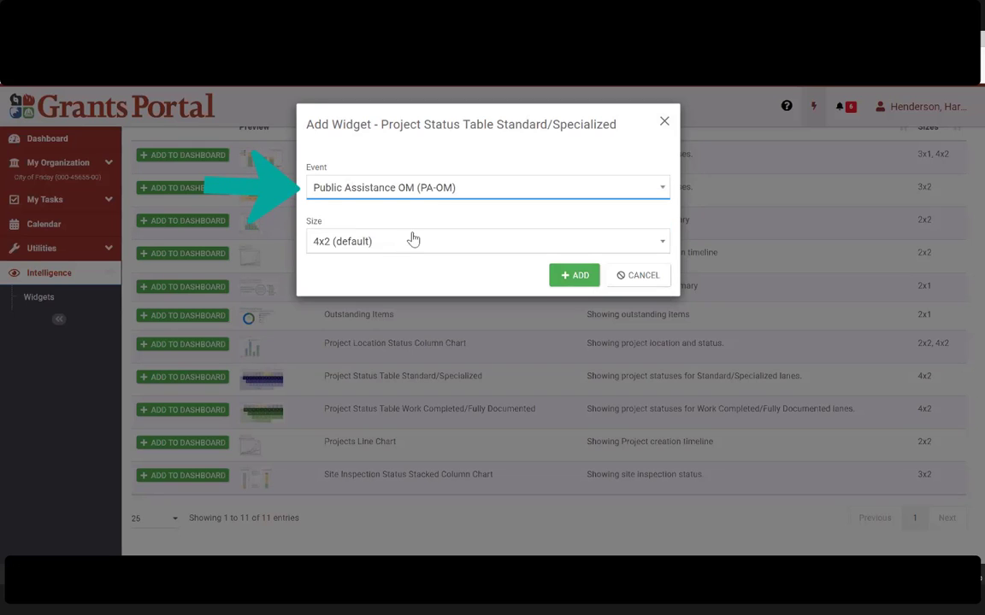
pyautogui.click(497, 243)
pyautogui.click(509, 233)
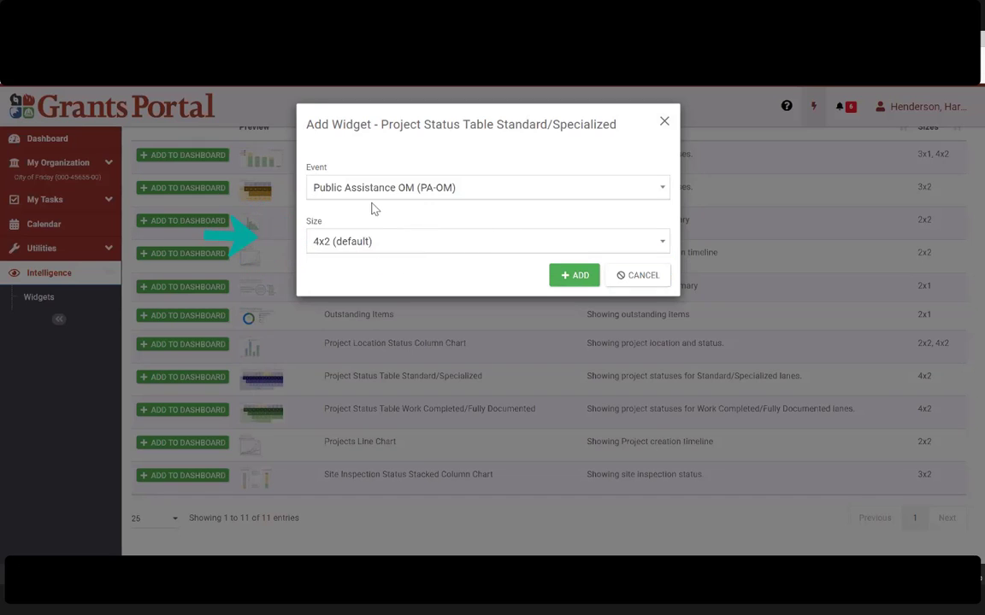
pyautogui.click(576, 277)
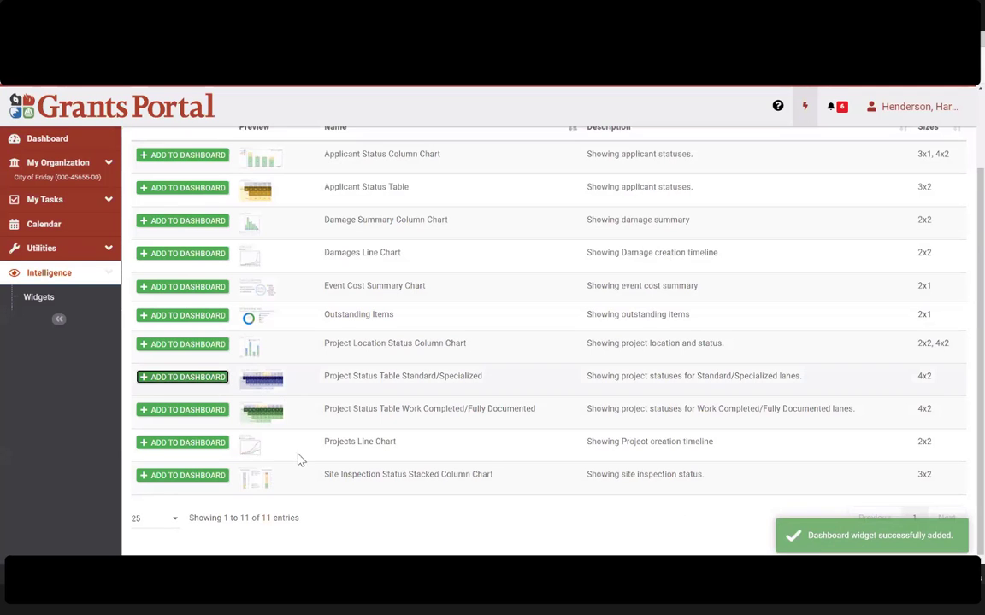
# Step: From the dashboard's Standard & Spec. Project Status widget, list the Roads project pending Initial Project Development
pyautogui.click(92, 141)
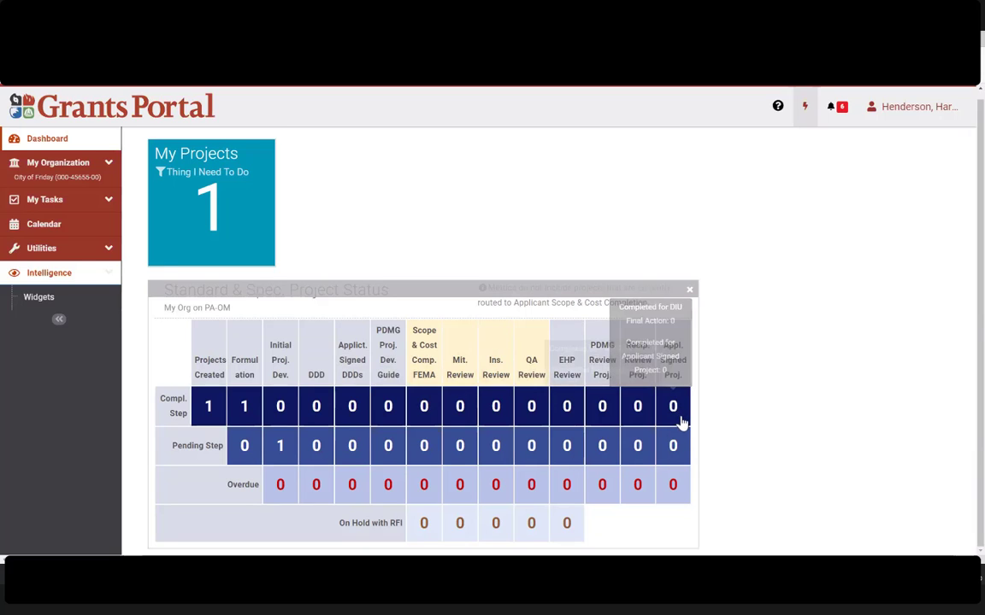
pyautogui.click(282, 448)
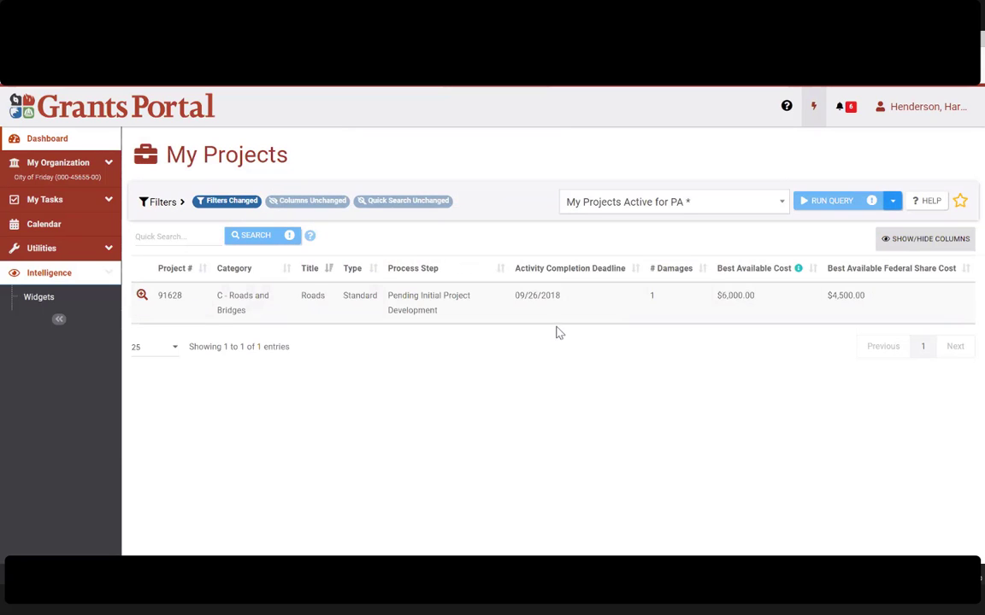
pyautogui.tripleClick(386, 306)
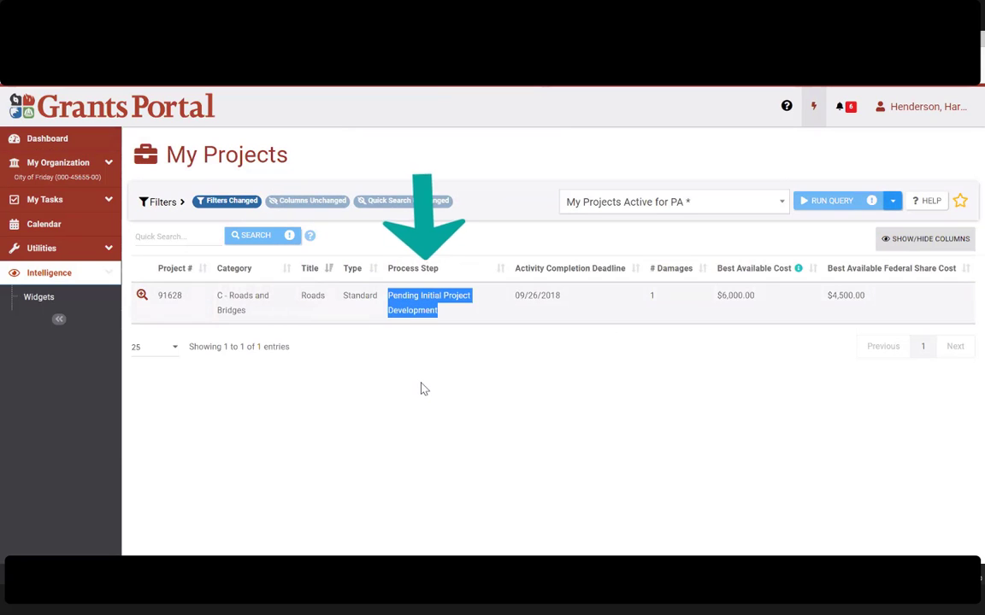